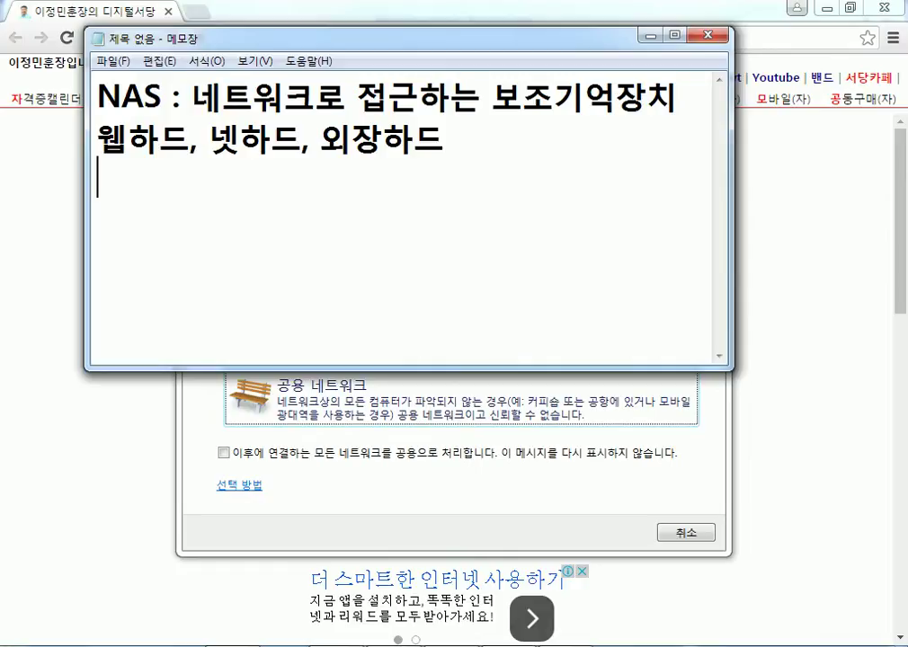
Bring the Network Location dialog forward and make the new connection a Home network.
click(614, 482)
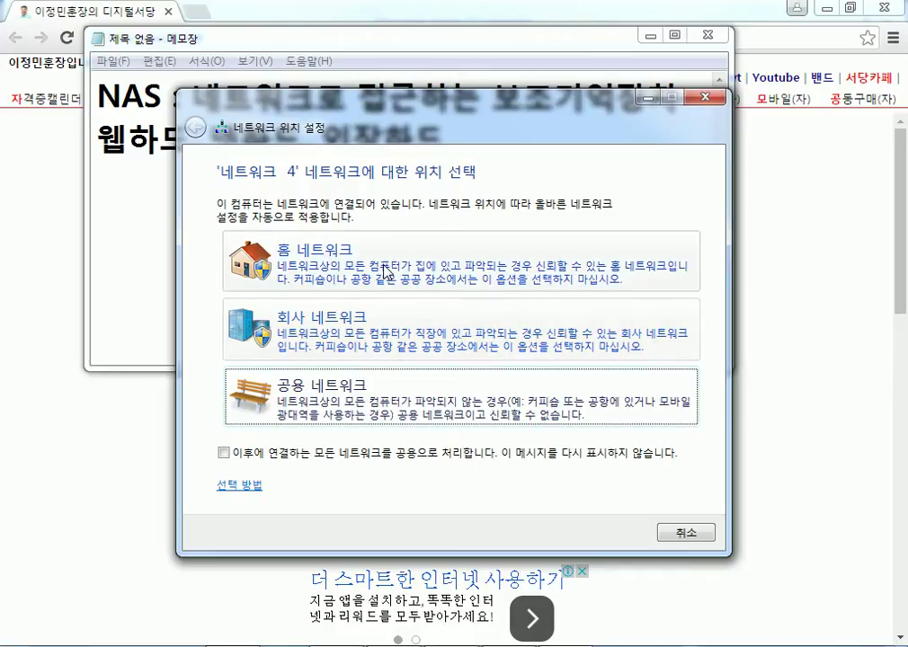
click(288, 285)
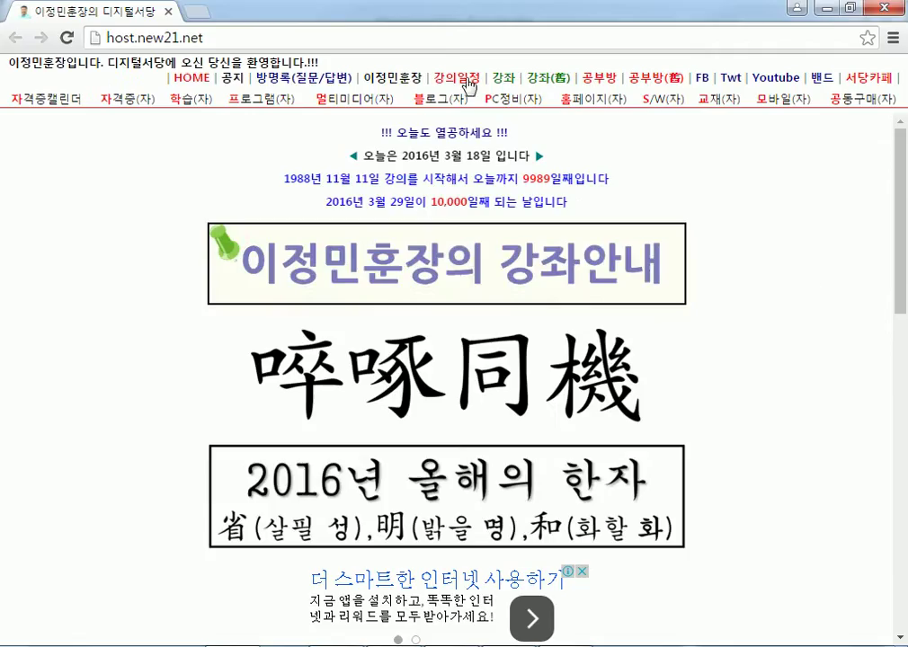
Load the ipTIME router admin page at 192.168.0.1 in a new Chrome tab.
key(ctrl+t)
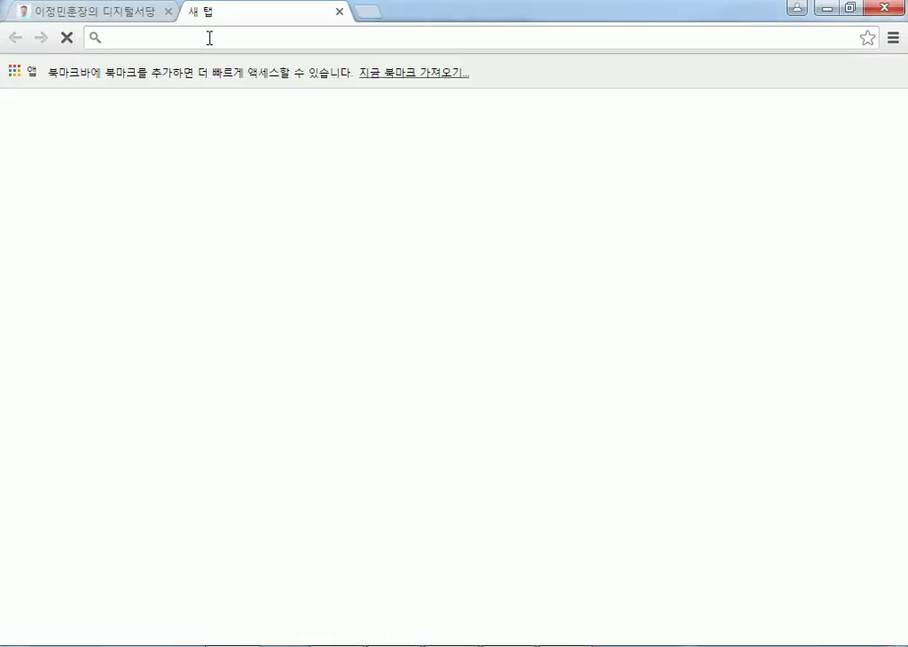
text(192.168.0)
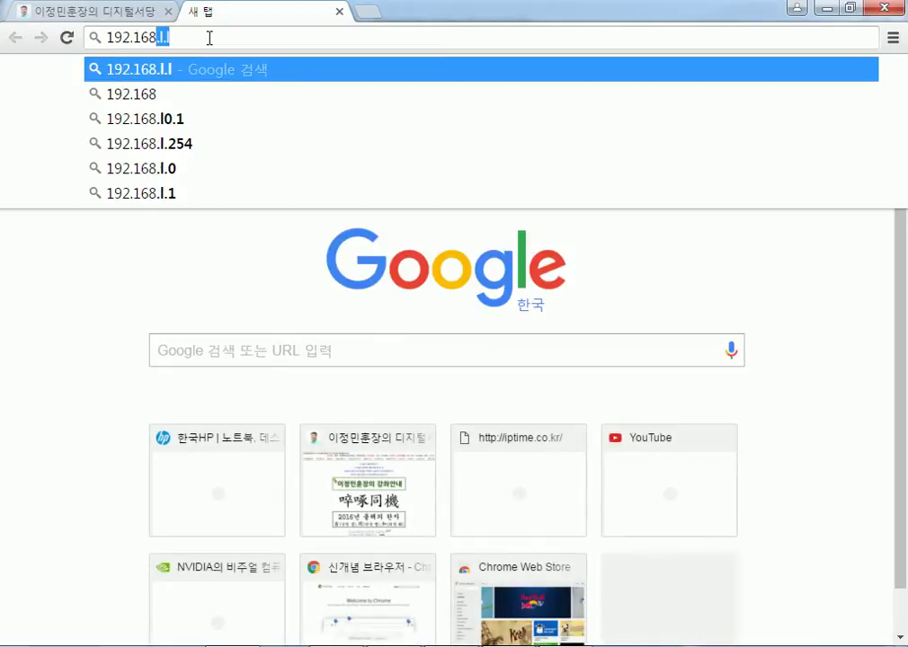
text(.1)
key(Return)
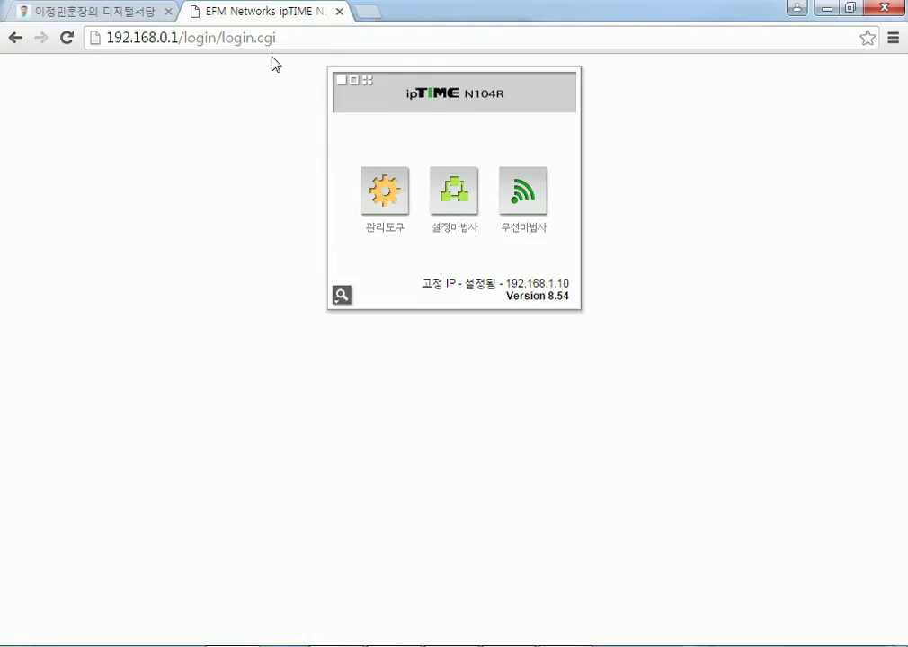
Reload 192.168.0.1 in another tab, then close the router tab and show the desktop.
key(super+d)
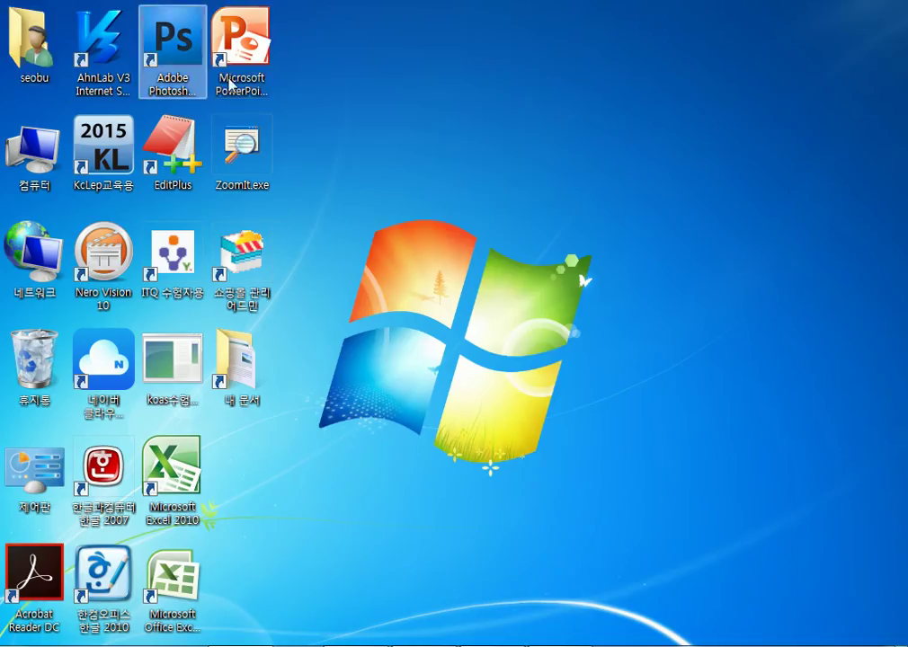
key(alt+Tab)
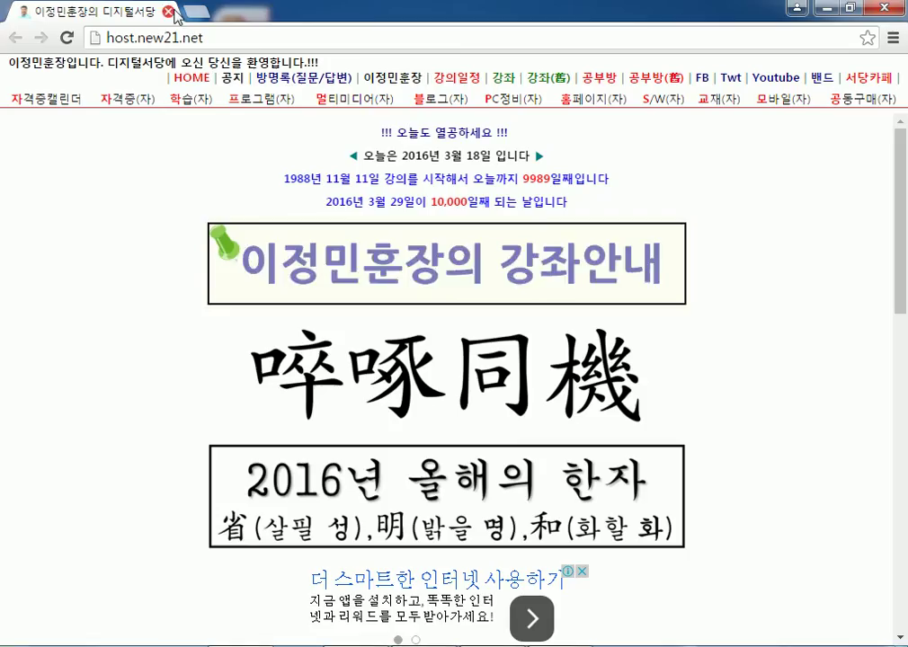
click(196, 15)
text(192)
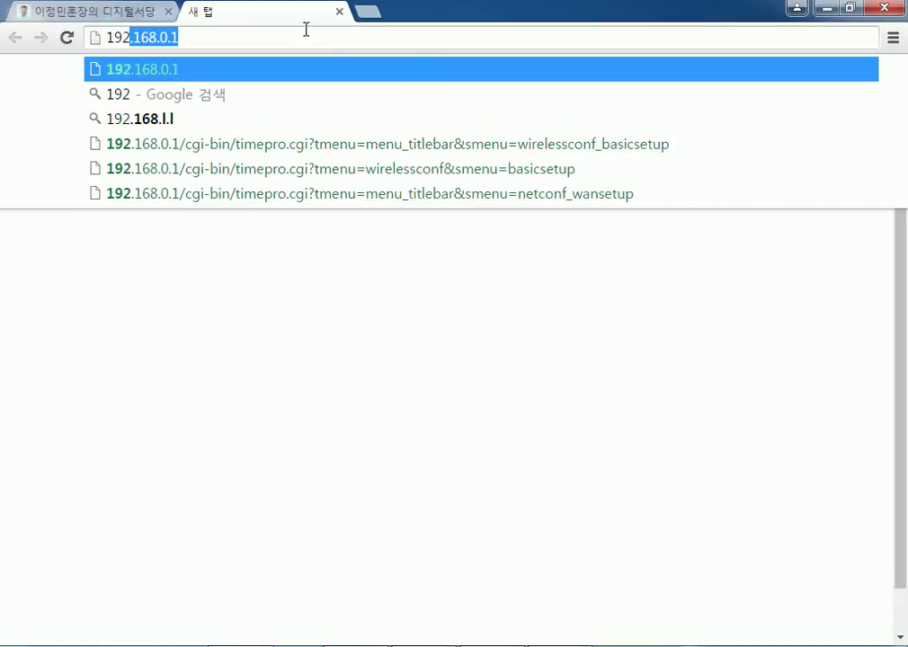
key(Return)
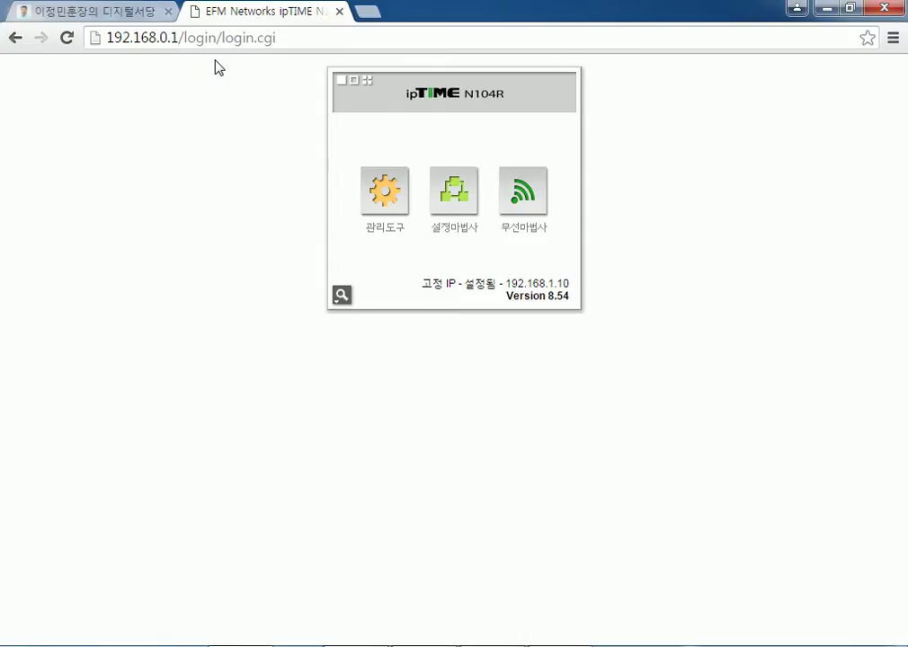
click(339, 12)
key(super+d)
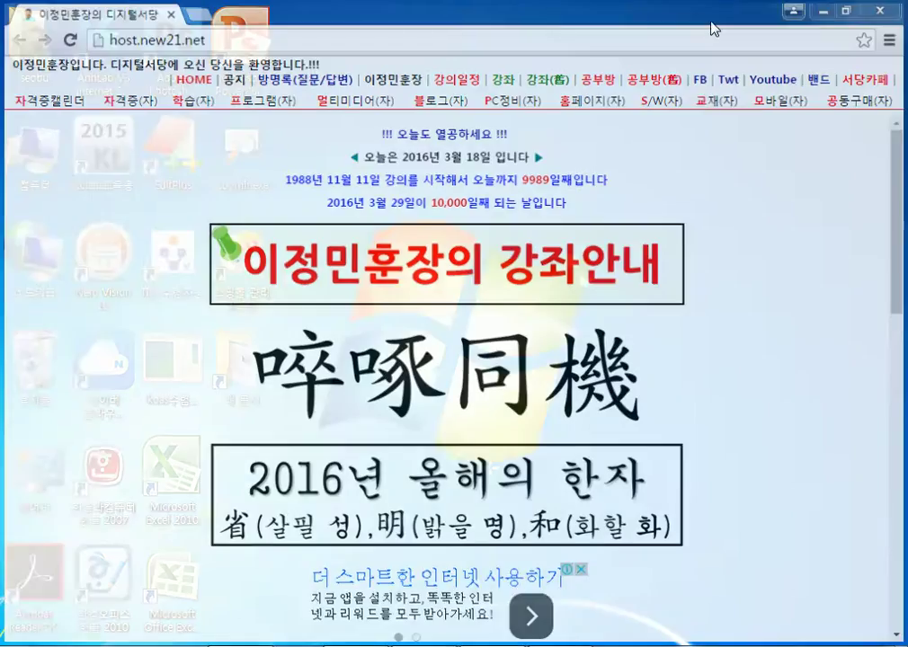
Open Network and Sharing Center from the Network icon's Properties and show 네트워크 4's location choices.
right_click(30, 256)
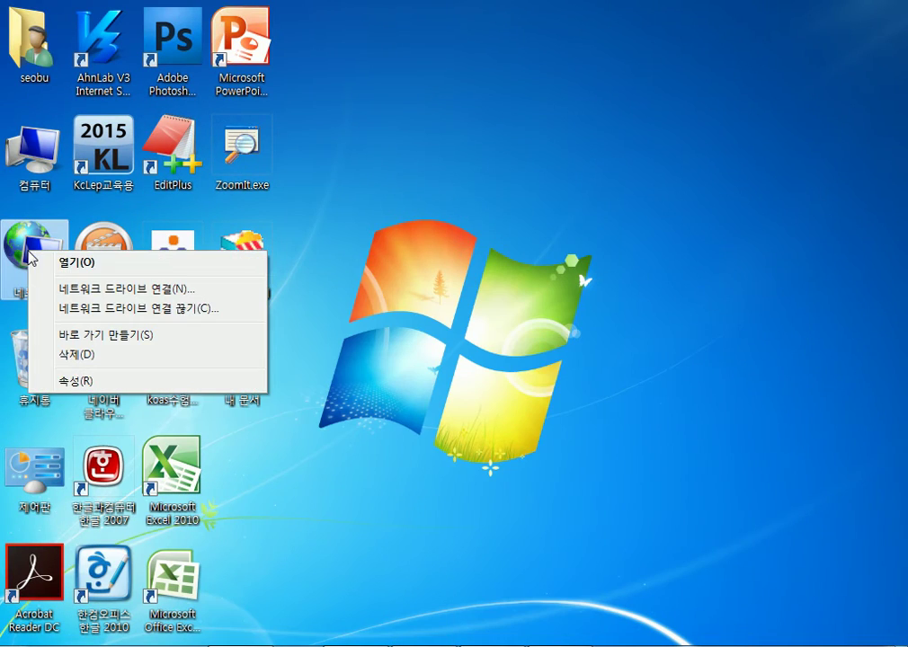
click(70, 383)
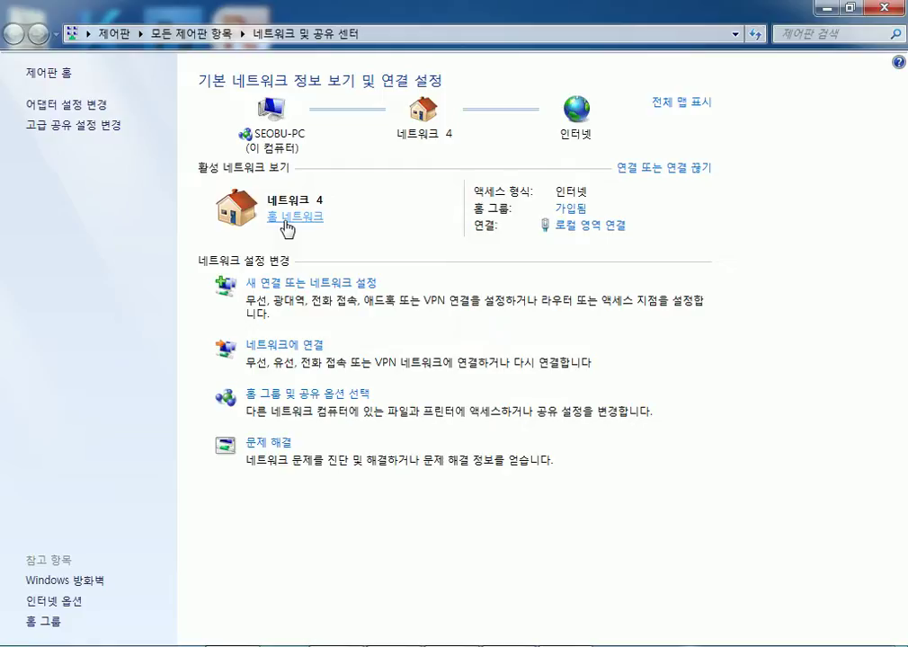
click(284, 227)
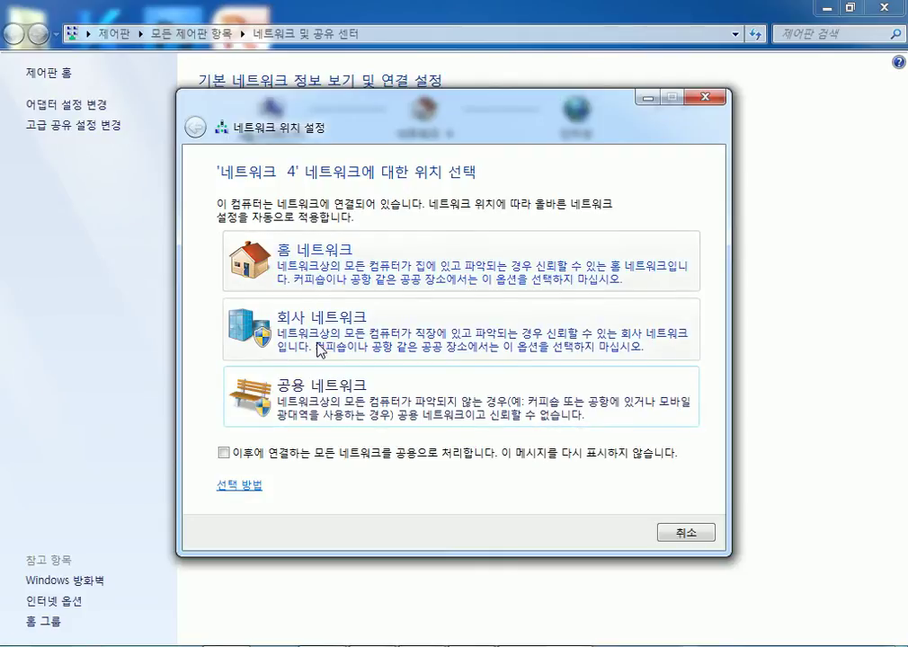
Choose 홈 네트워크 for 네트워크 4 and move the dialog to the lower right.
click(330, 256)
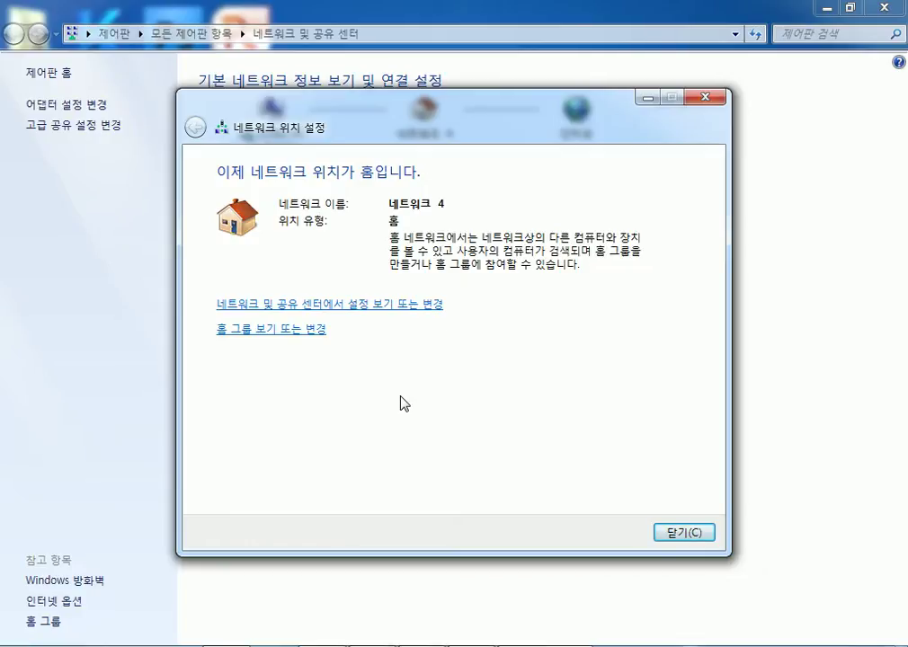
drag(518, 113, 668, 156)
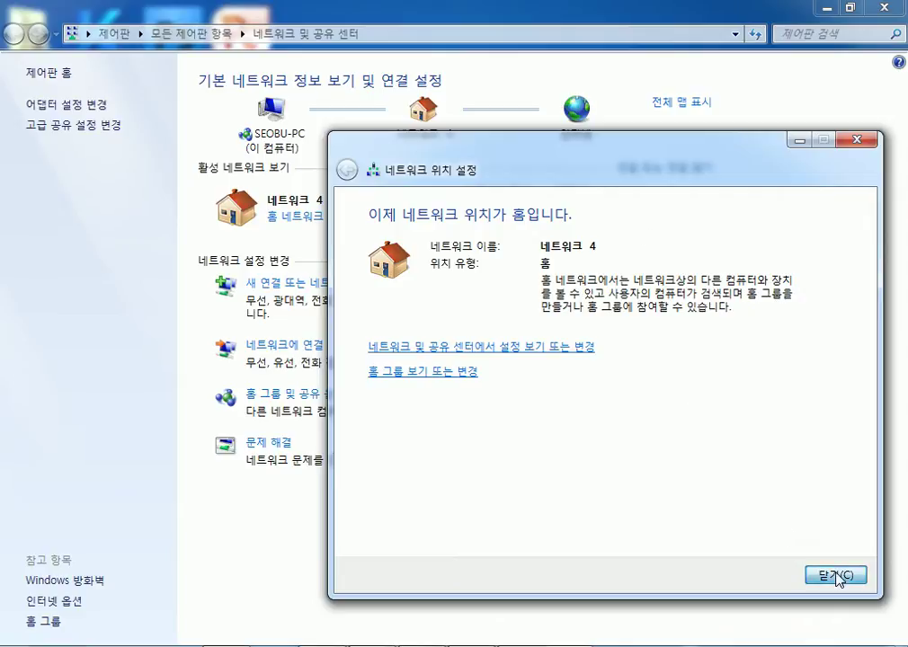
Change the home group password to a freshly generated one and finish the wizard.
click(421, 371)
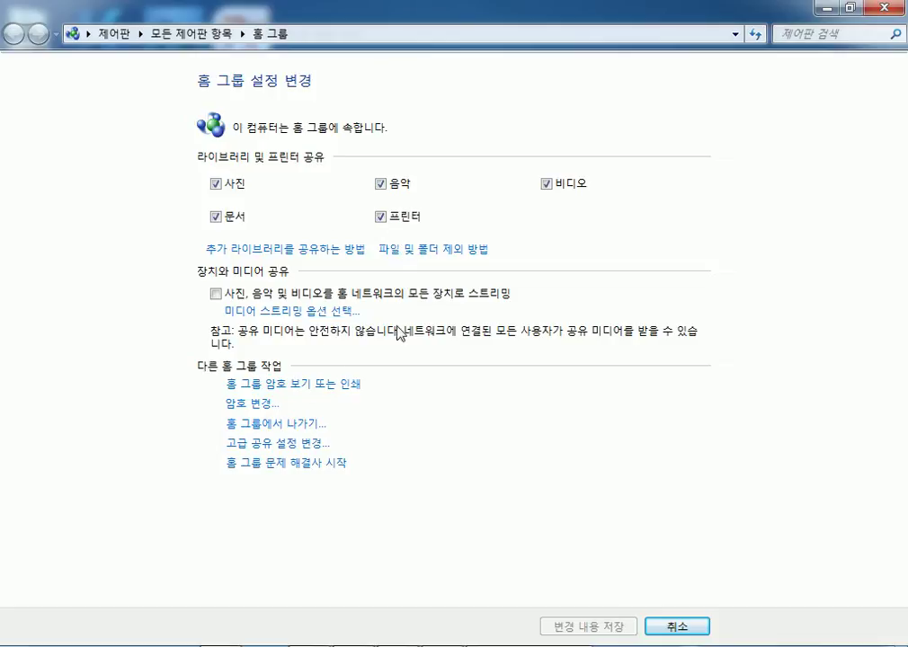
click(257, 405)
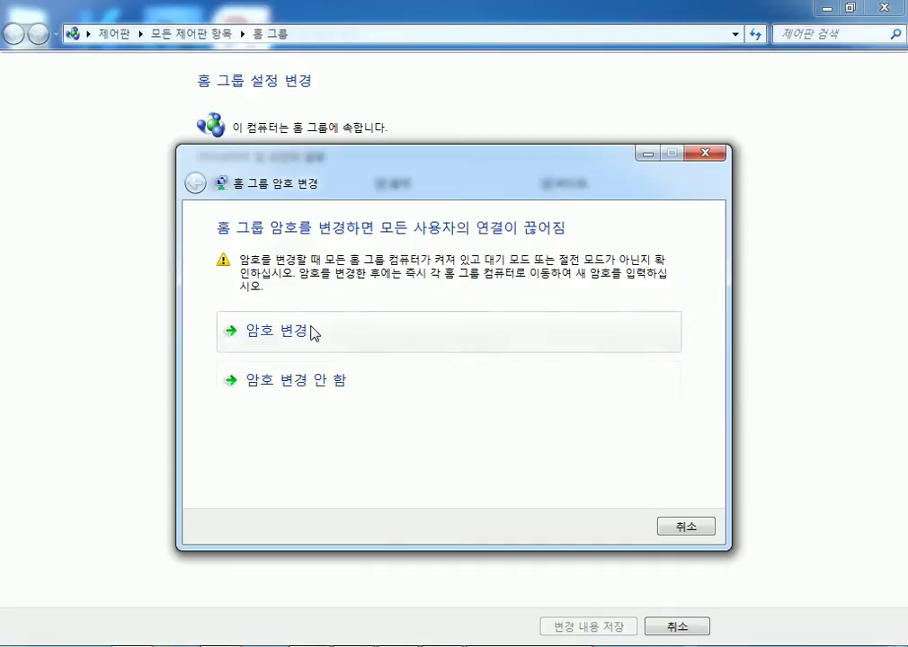
click(312, 331)
click(573, 302)
click(574, 302)
click(573, 302)
click(573, 303)
click(573, 303)
click(573, 303)
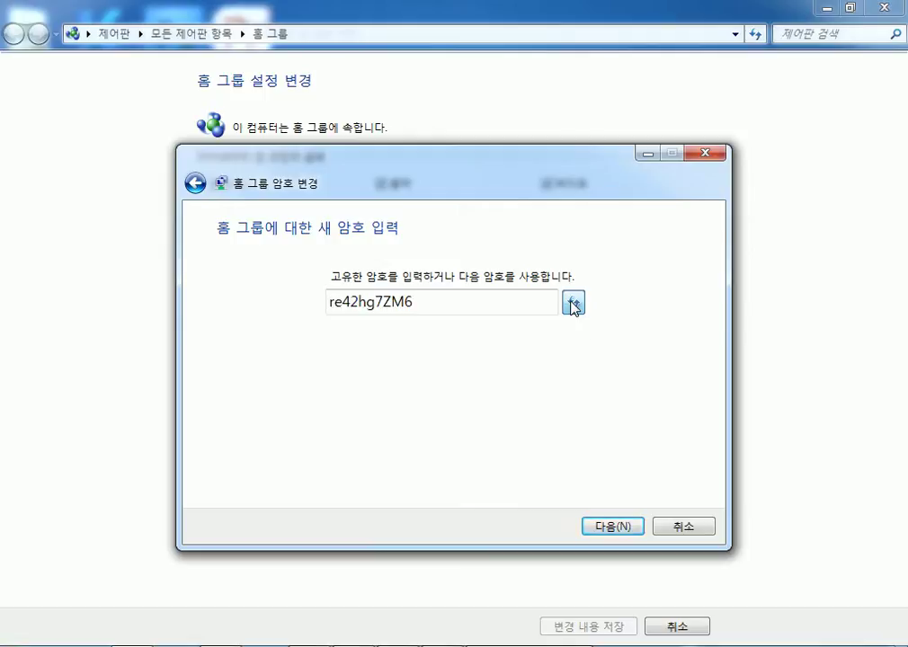
click(616, 527)
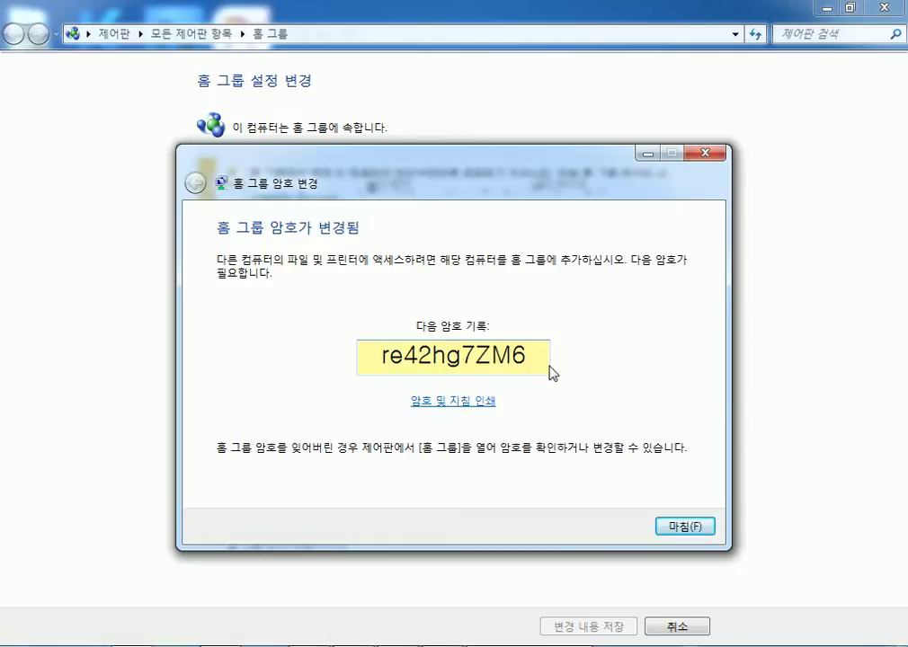
drag(537, 357, 354, 346)
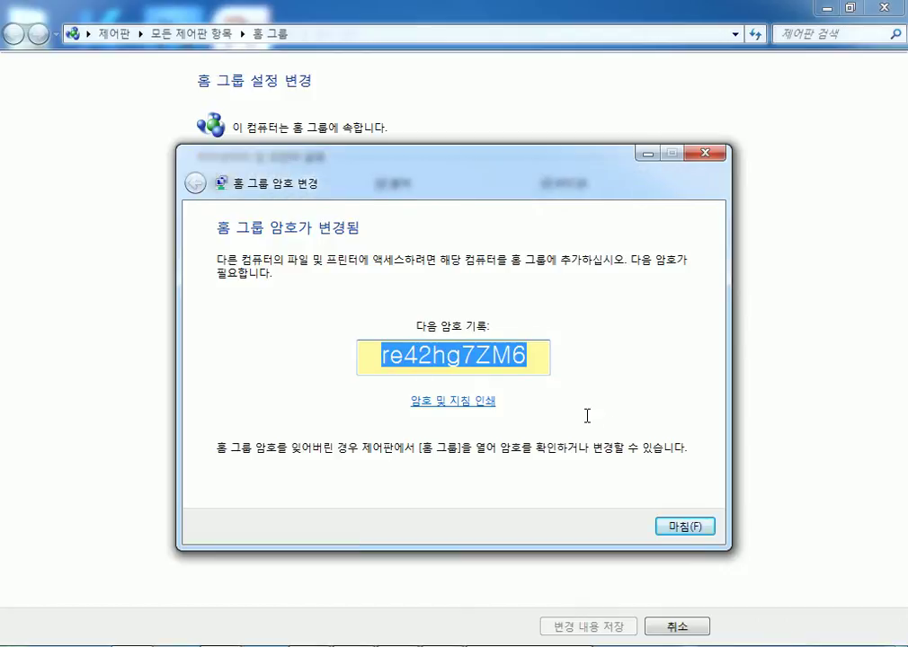
click(680, 528)
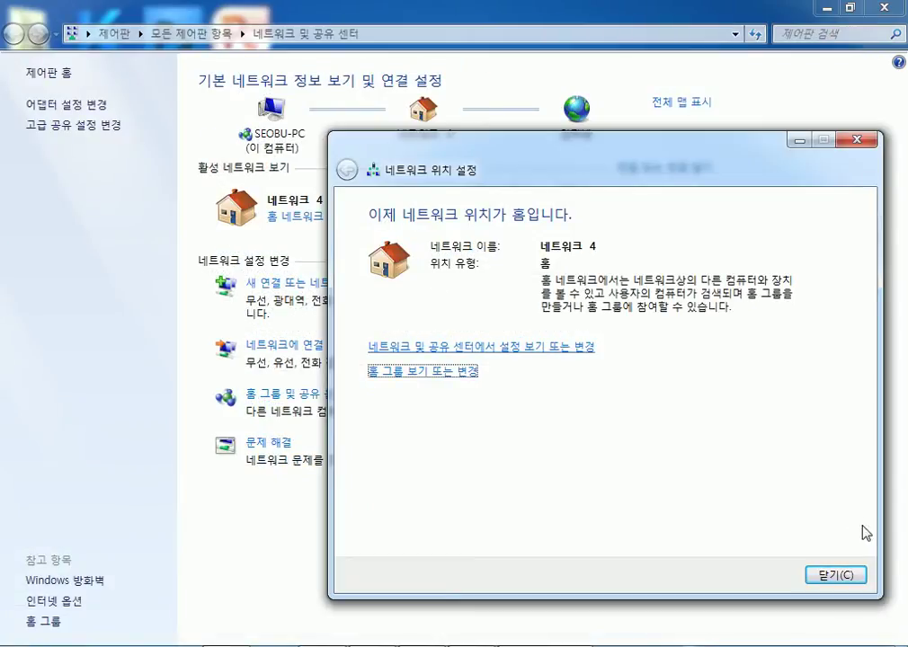
Close the confirmation, reapply 홈 네트워크 to 네트워크 4, and switch to the Chrome tutorial.
click(835, 575)
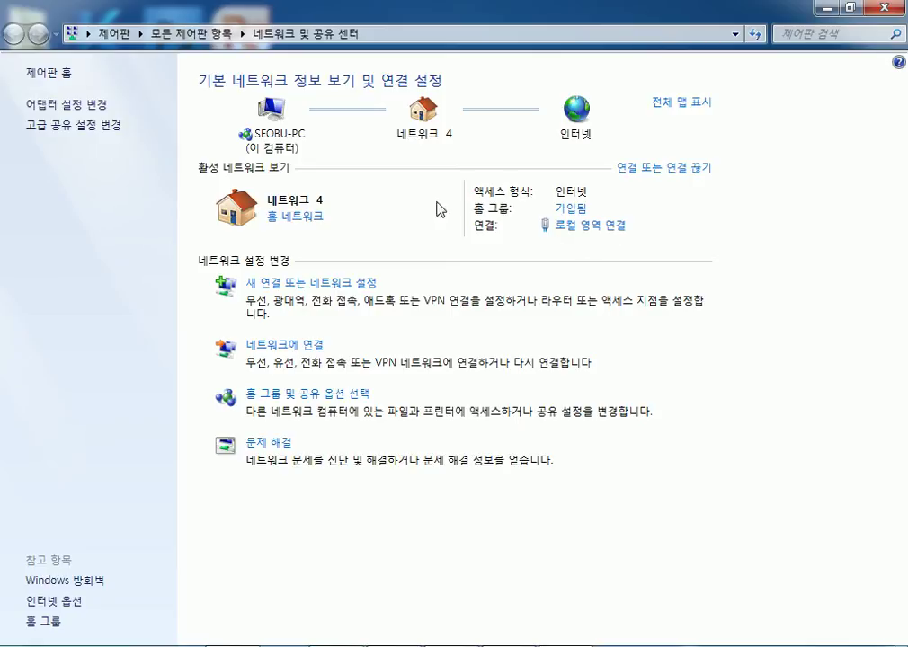
click(294, 218)
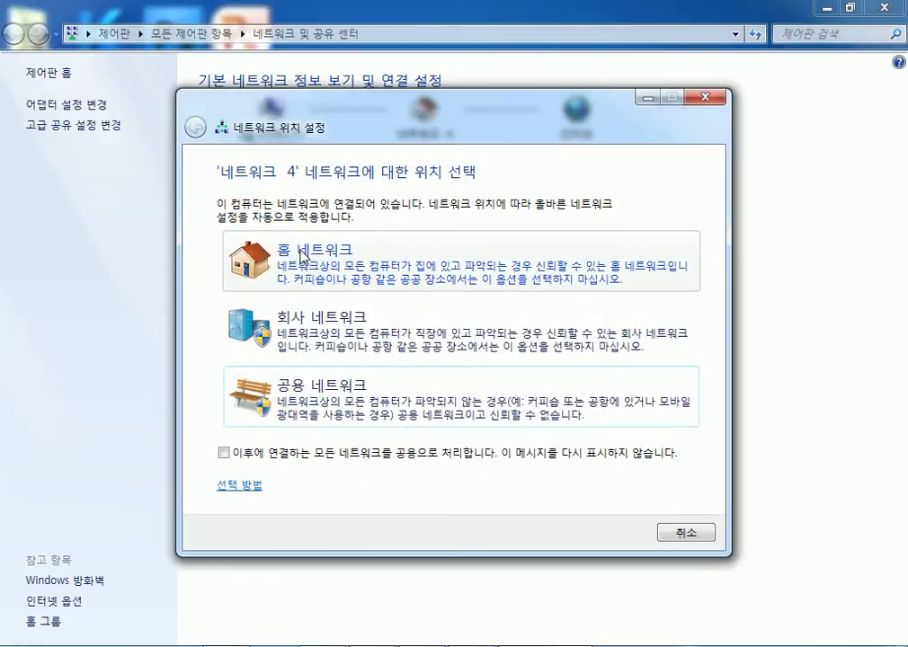
click(301, 257)
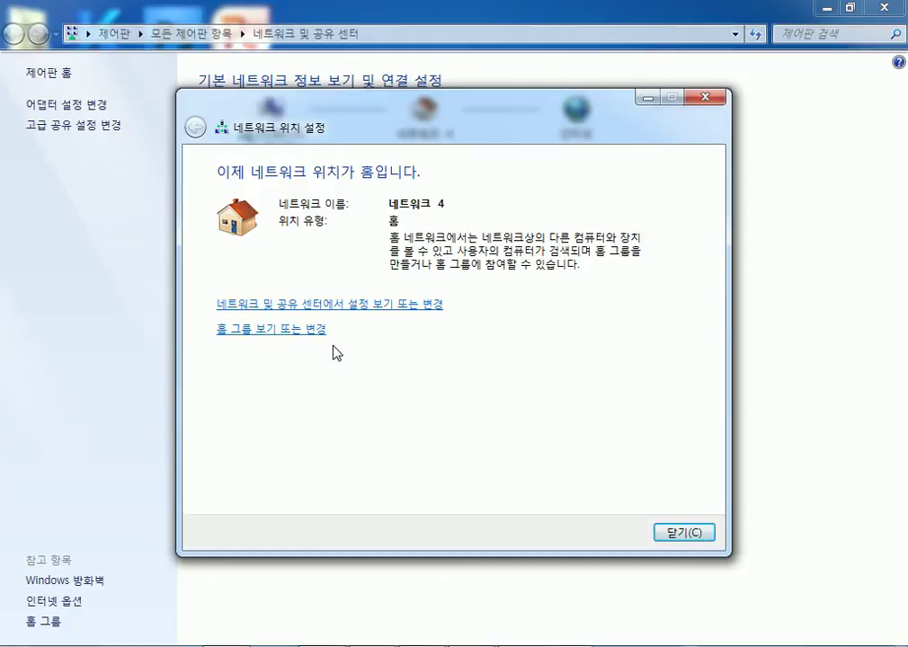
key(alt+Tab)
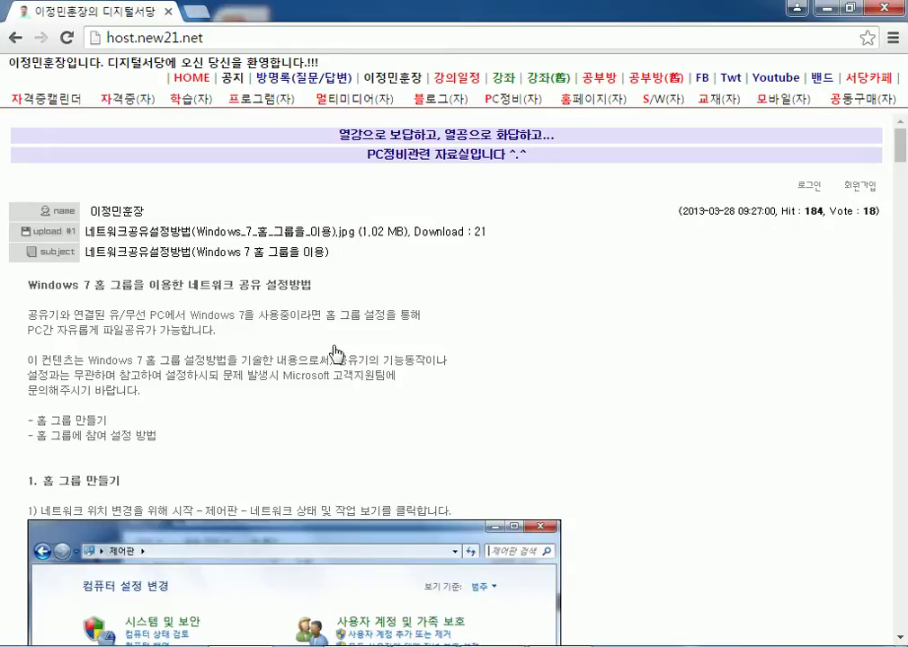
Glance over the home group article, then minimise Chrome to reveal the desktop.
scroll(478, 310, down, 6)
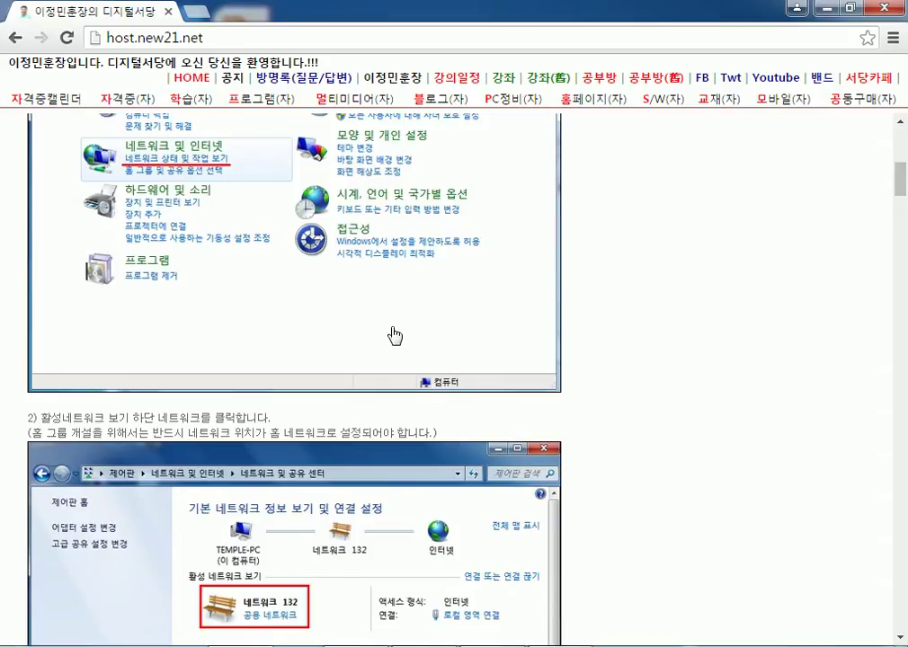
scroll(394, 336, up, 6)
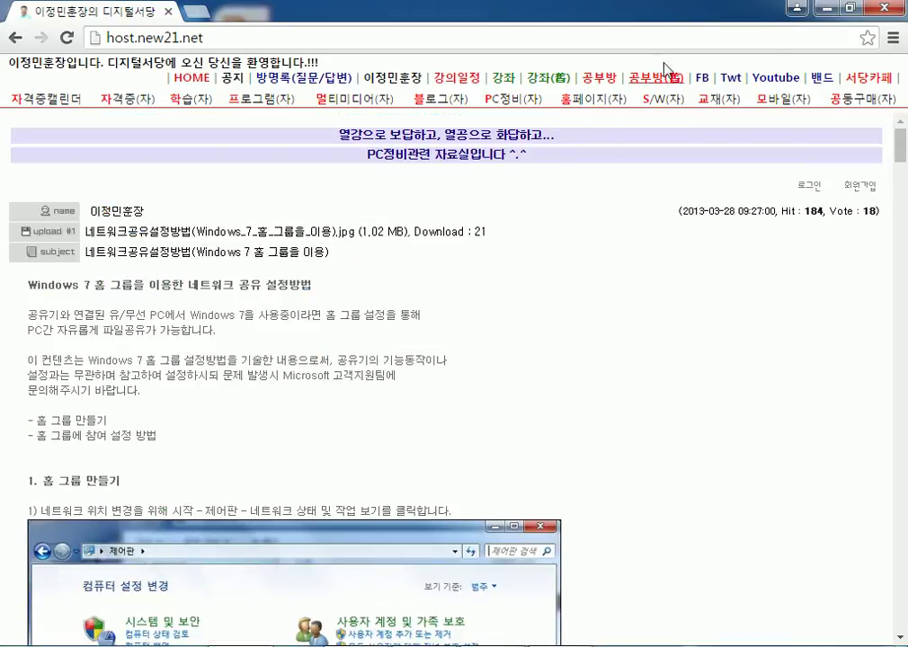
click(828, 13)
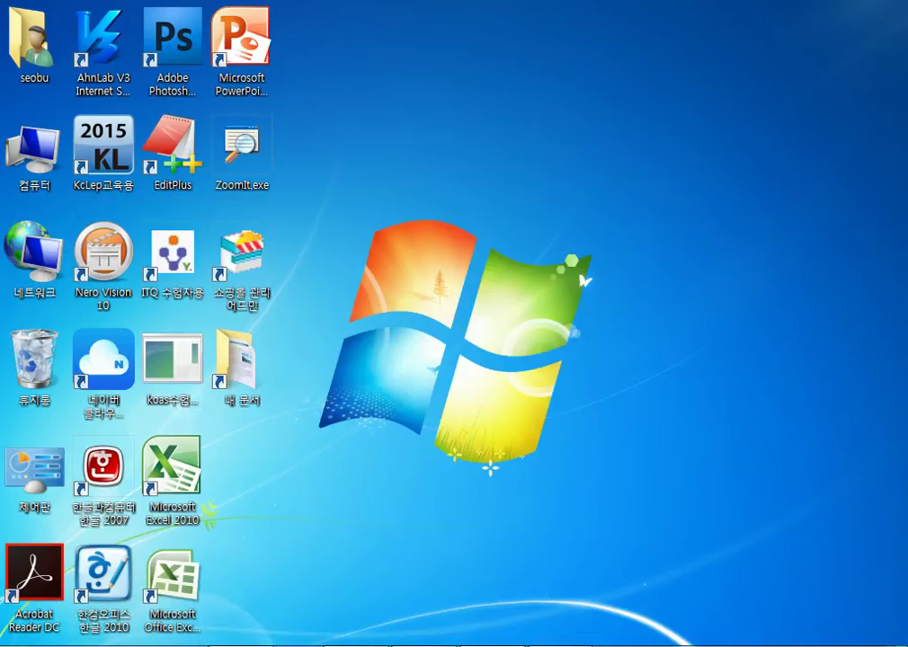
Restore Notepad and add the line 'PC방에 관리자PC, 고객PC' below the NAS notes.
click(562, 644)
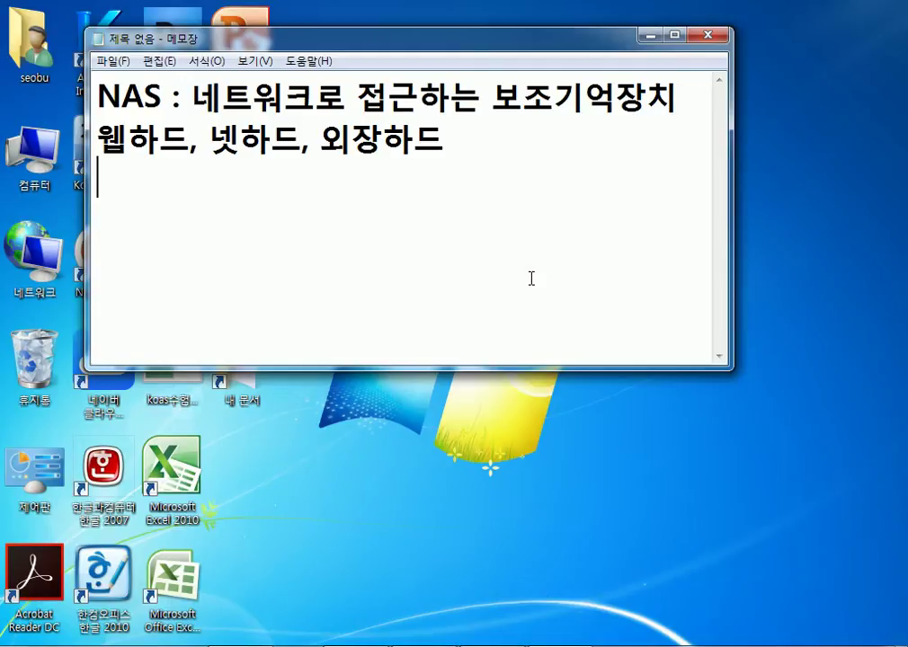
key(Return)
text(PC방에)
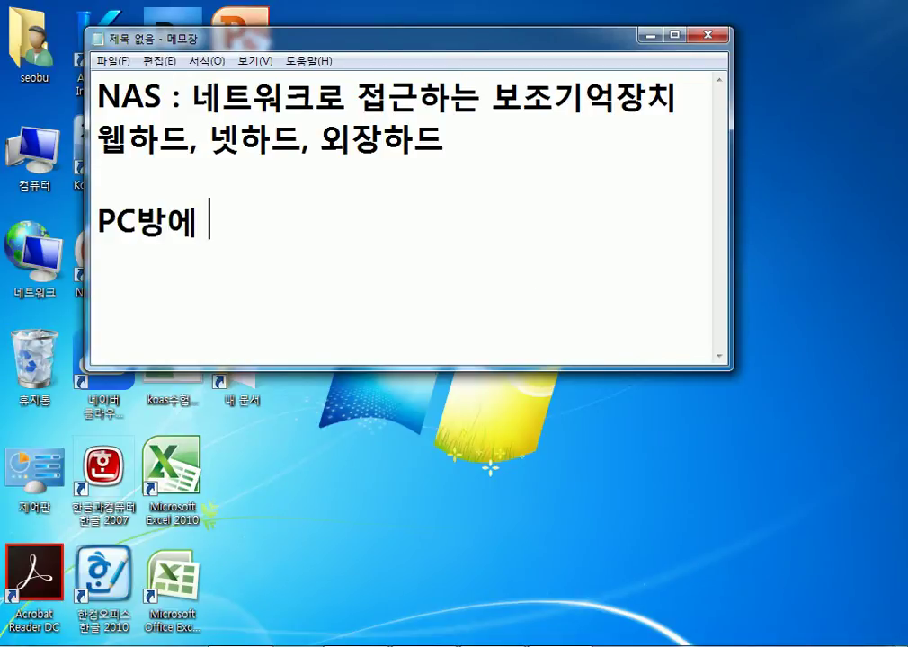
text( 관리자)
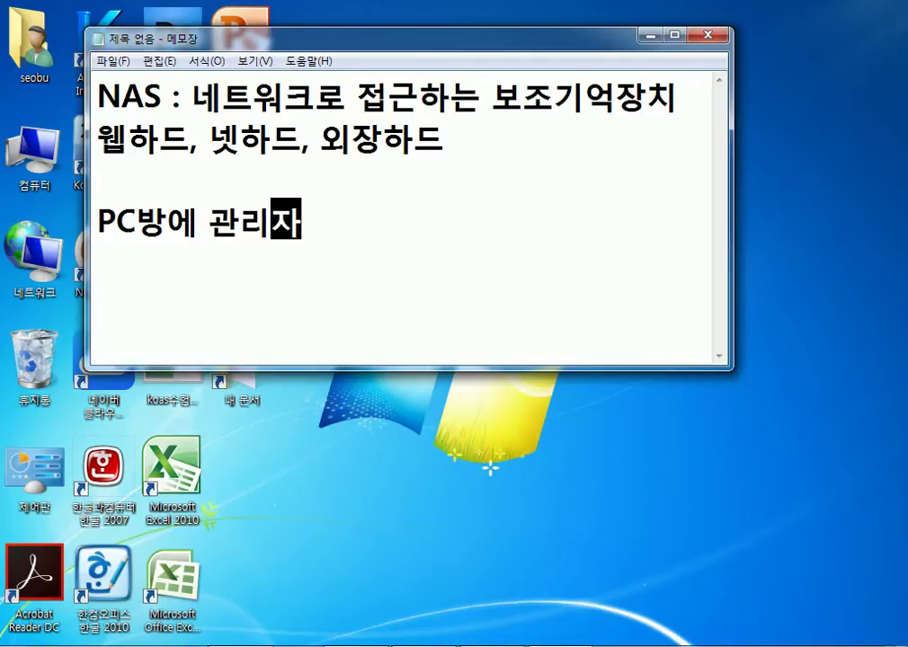
key(Hangul)
text(PC)
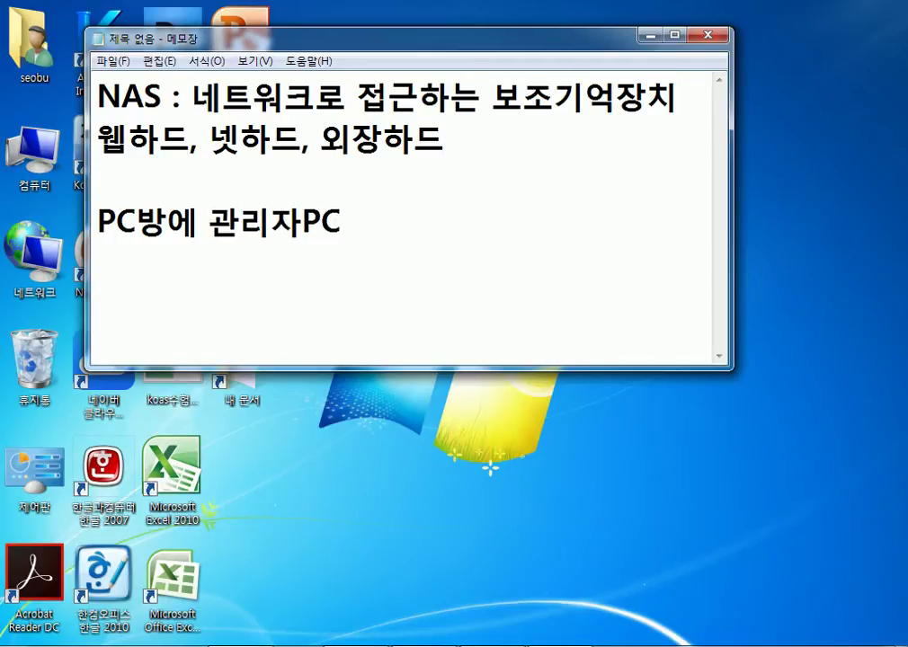
text(, rh)
key(BackSpace)
key(BackSpace)
key(Hangul)
text(고개ㄱ)
key(Hangul)
text(PC)
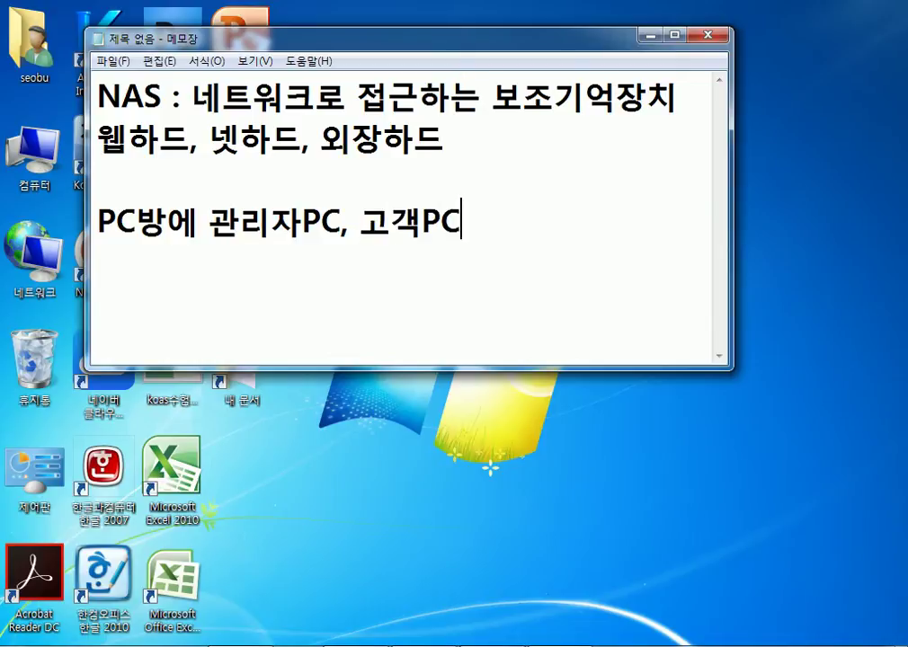
Add the next line '관리자는 고객의 로그인 정보'.
key(Return)
text(rhks)
key(BackSpace)
key(BackSpace)
key(BackSpace)
key(BackSpace)
key(Hangul)
text(과ㄴ리자는 )
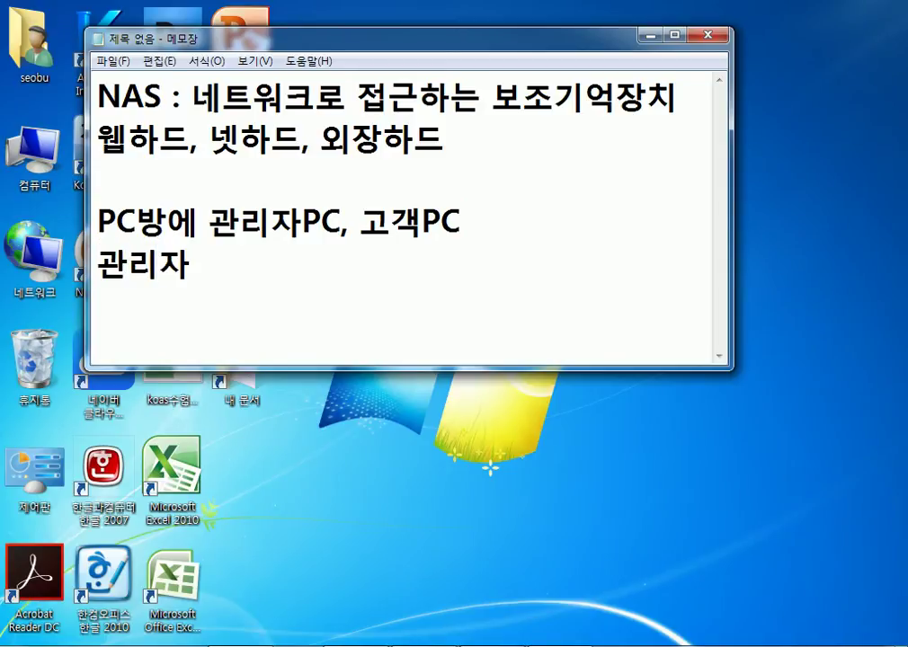
text(고객의 로그인)
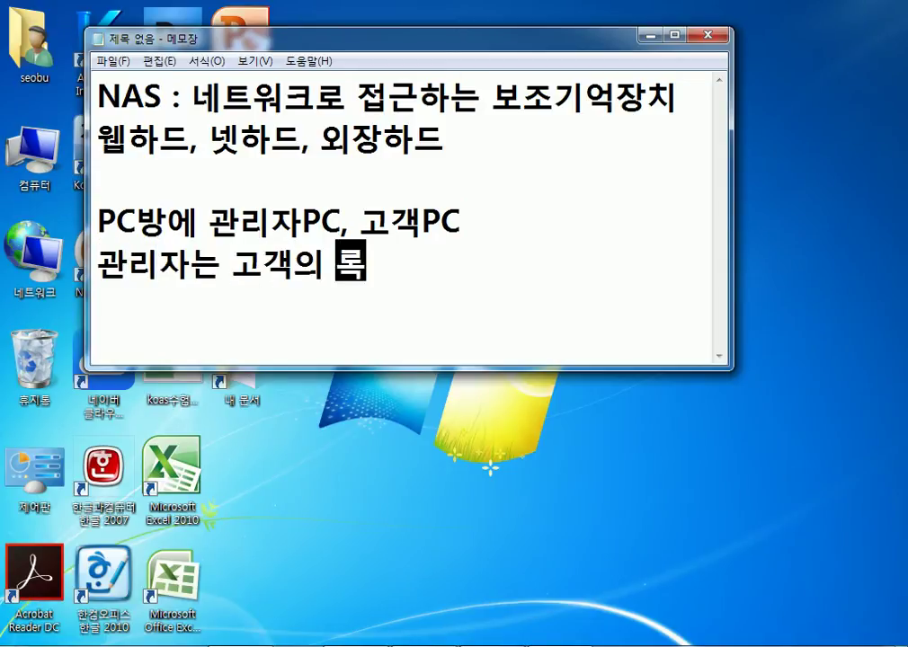
text( 정보)
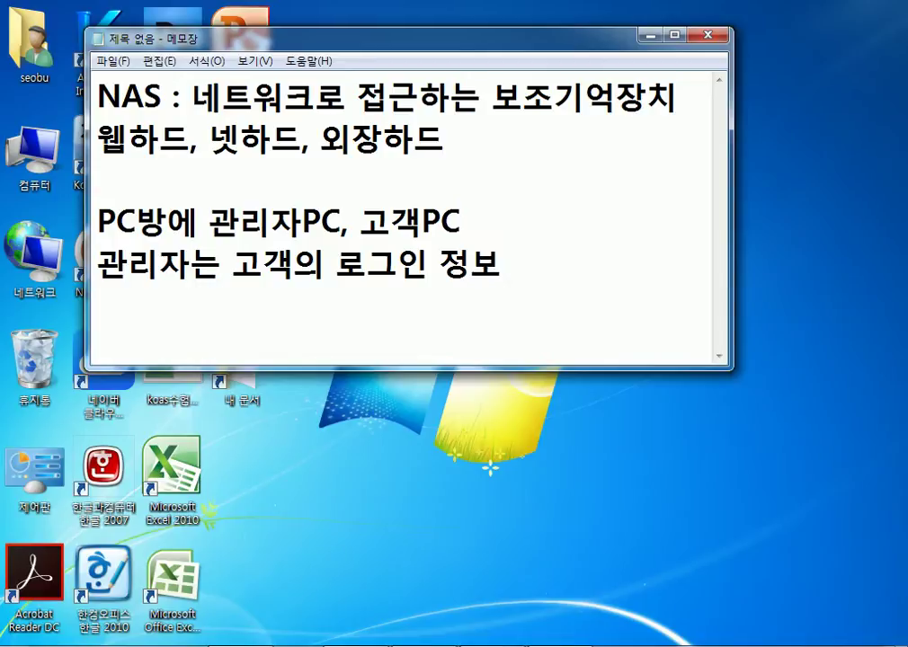
key(Return)
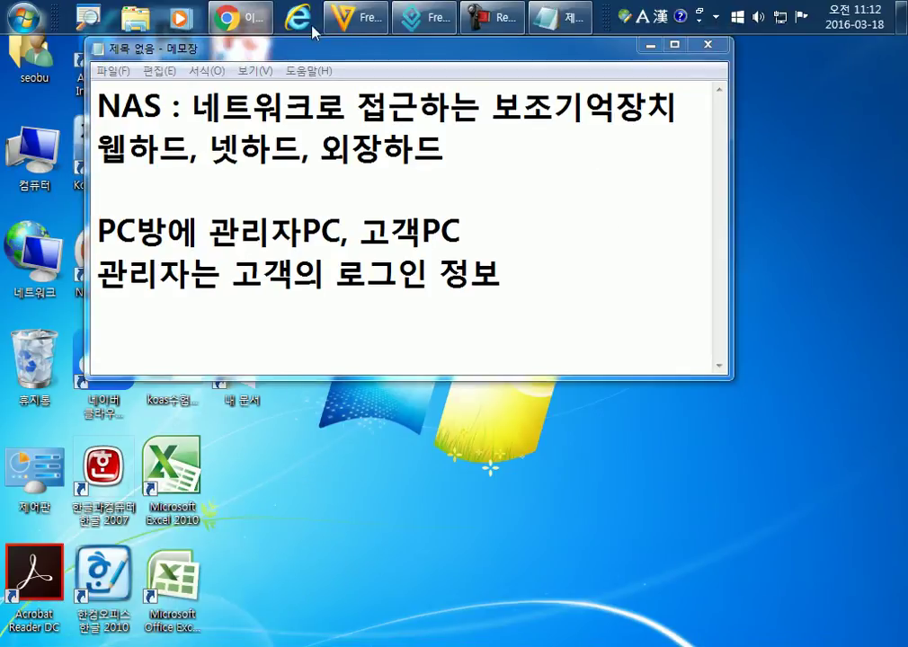
Close Chrome, start IE InPrivate browsing, and open a new Chrome incognito window from the taskbar.
right_click(240, 18)
click(225, 409)
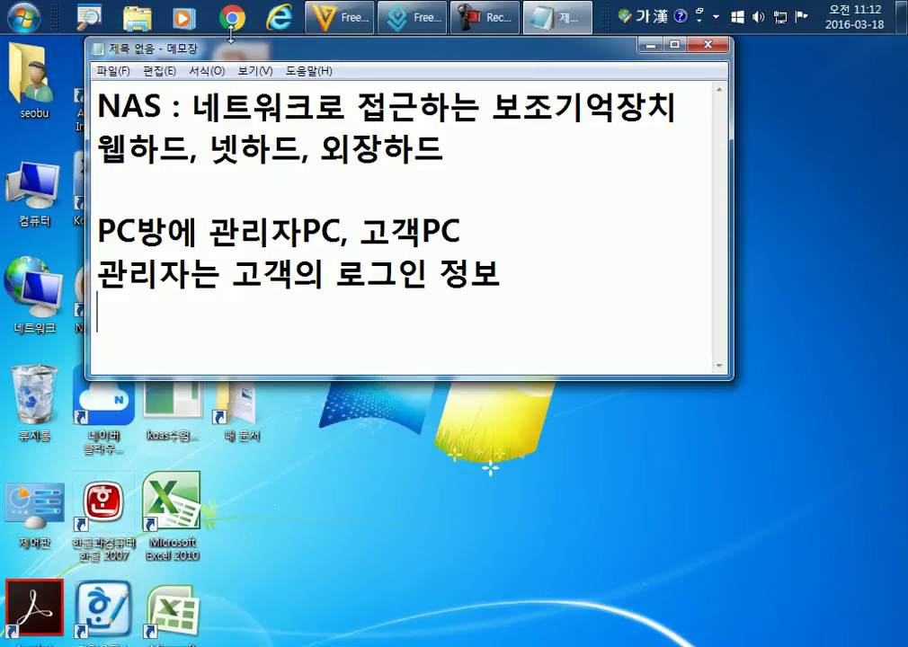
right_click(278, 18)
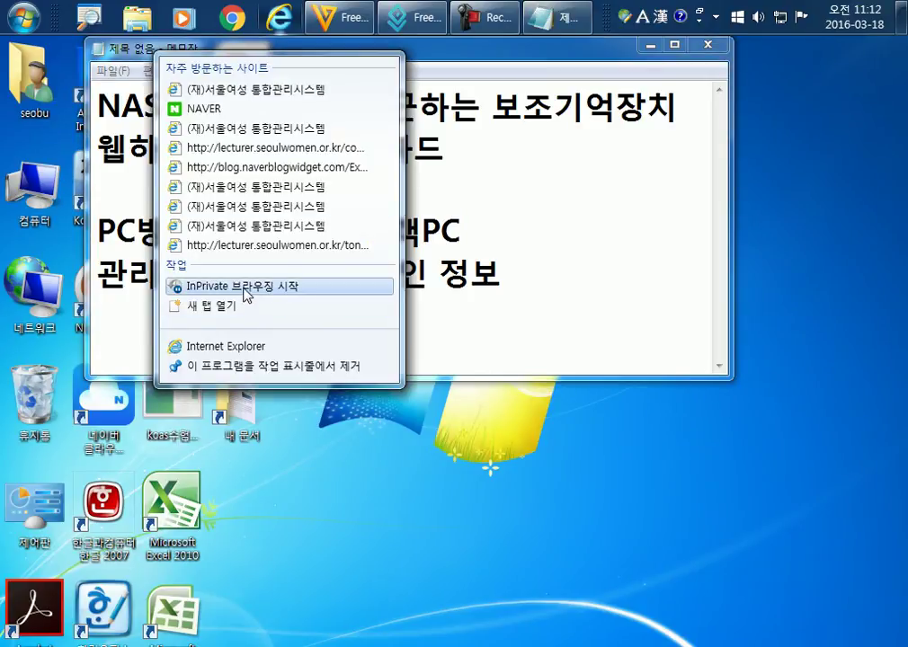
click(245, 286)
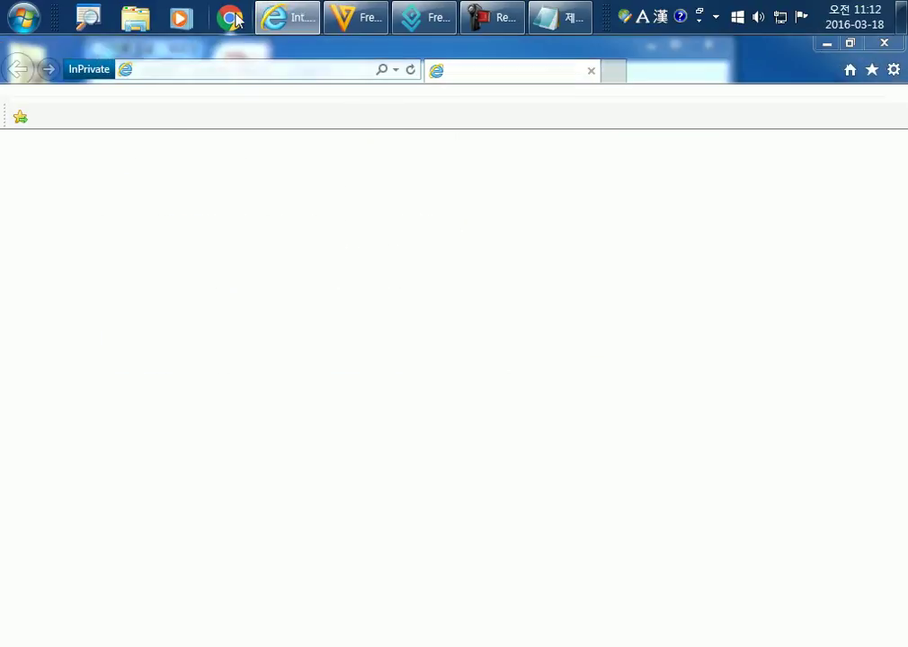
right_click(235, 18)
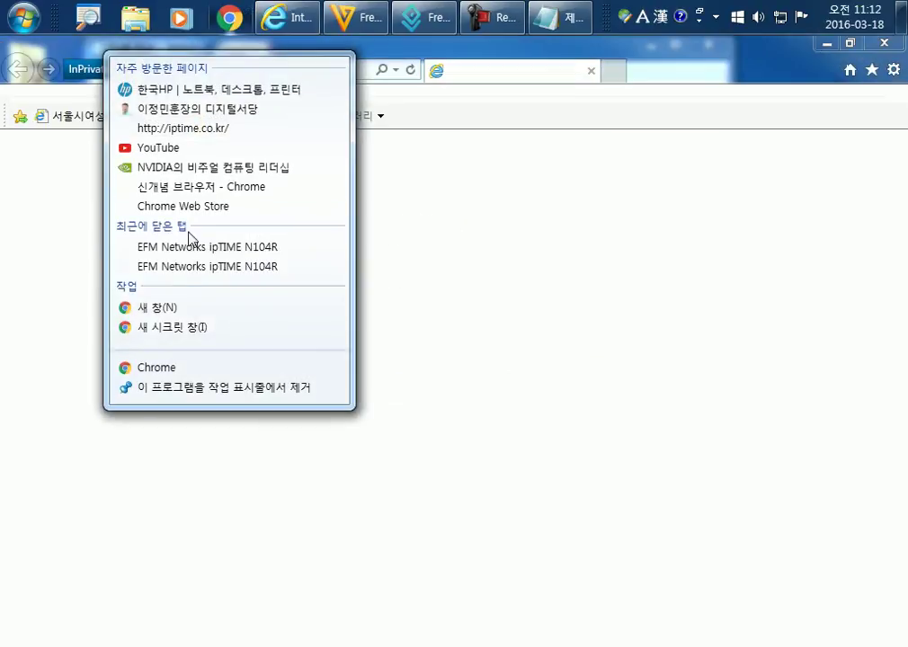
click(174, 327)
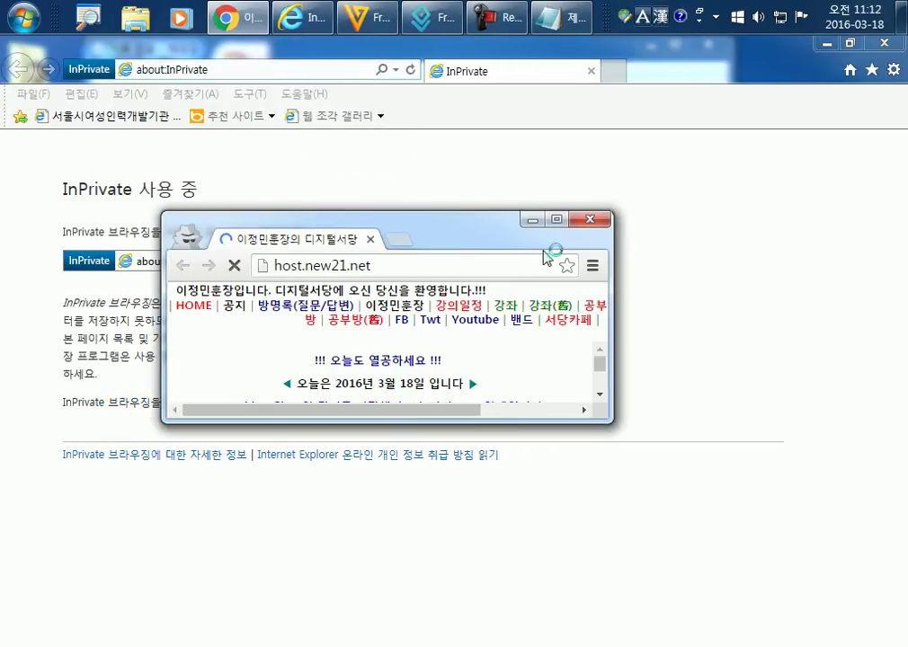
Maximise the incognito window, switch to Internet Explorer, and select the about:InPrivate address.
click(557, 221)
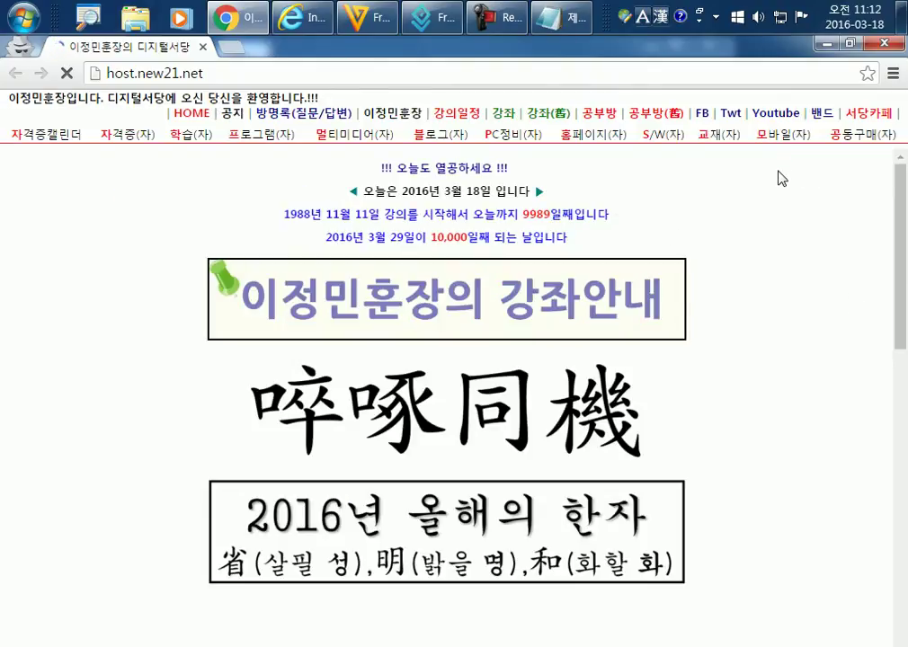
right_click(302, 16)
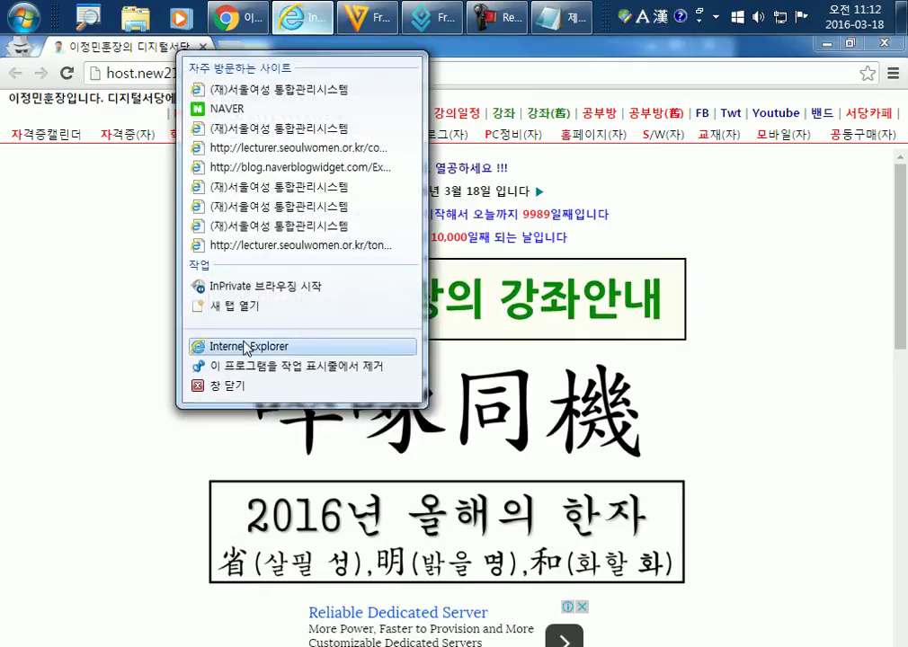
click(304, 17)
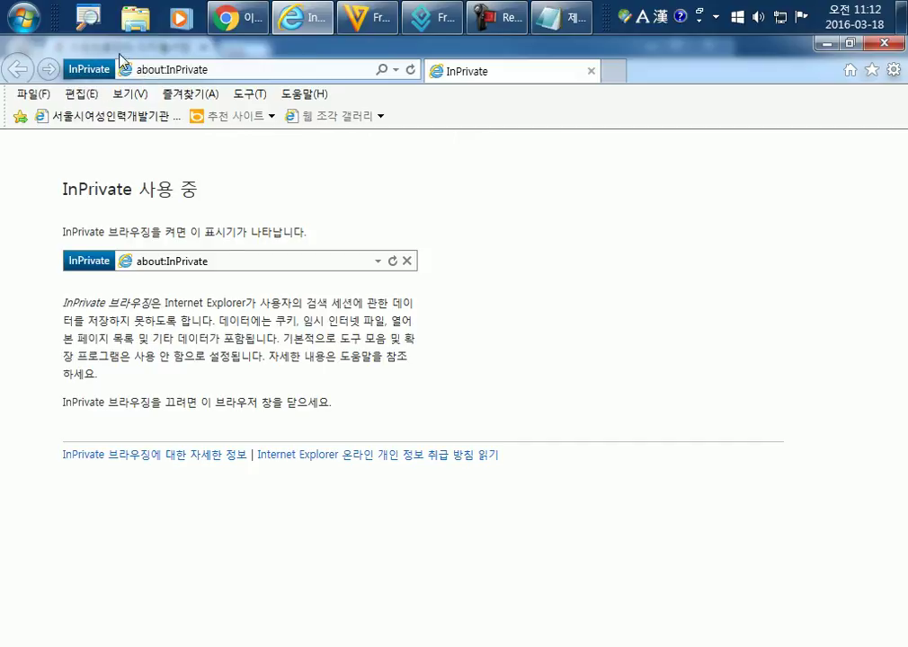
click(257, 69)
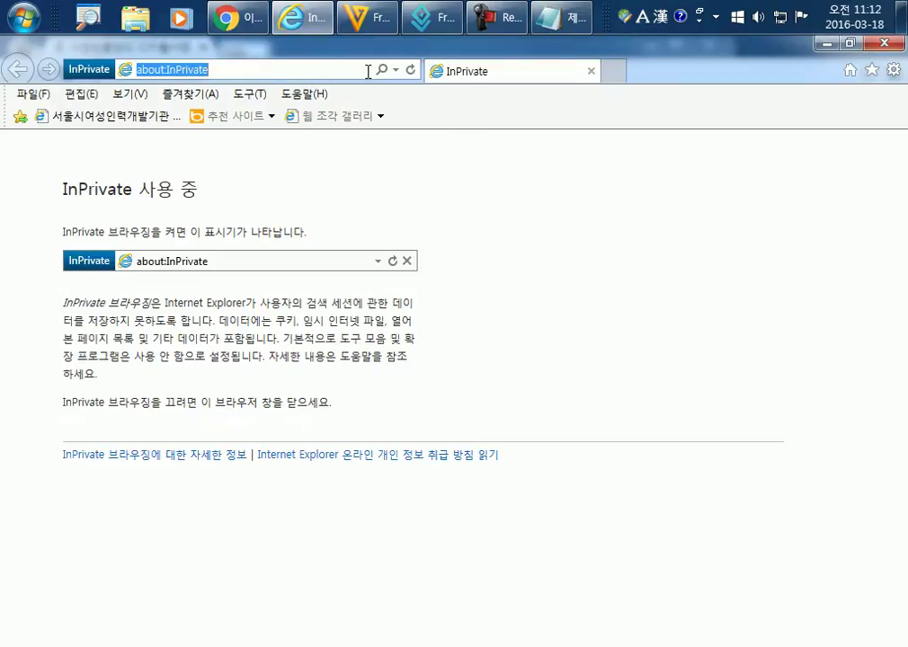
Close the Internet Explorer and Chrome windows from their taskbar jump lists.
mouse_move(310, 29)
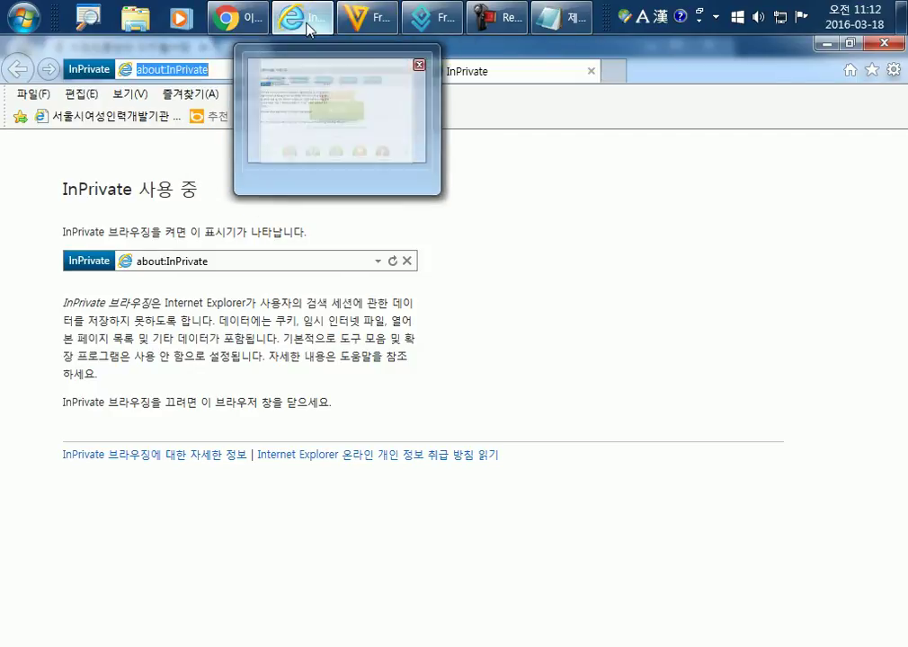
right_click(293, 27)
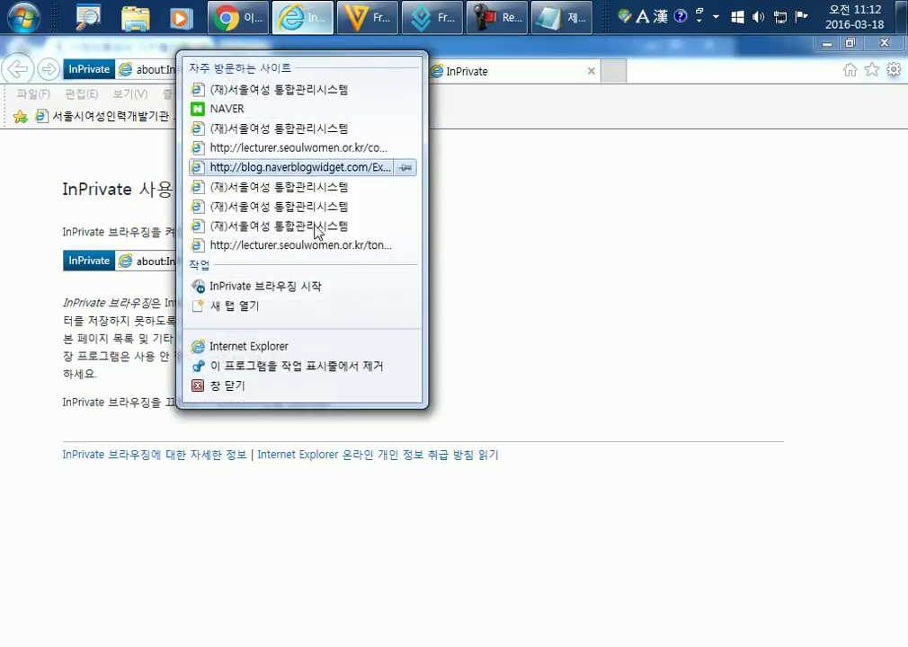
click(262, 385)
right_click(244, 27)
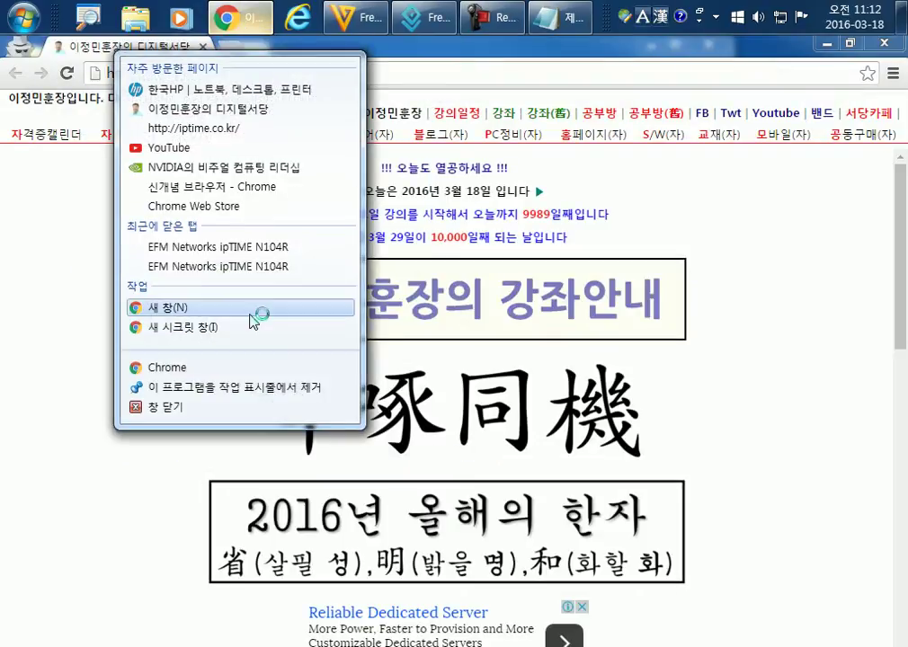
click(204, 406)
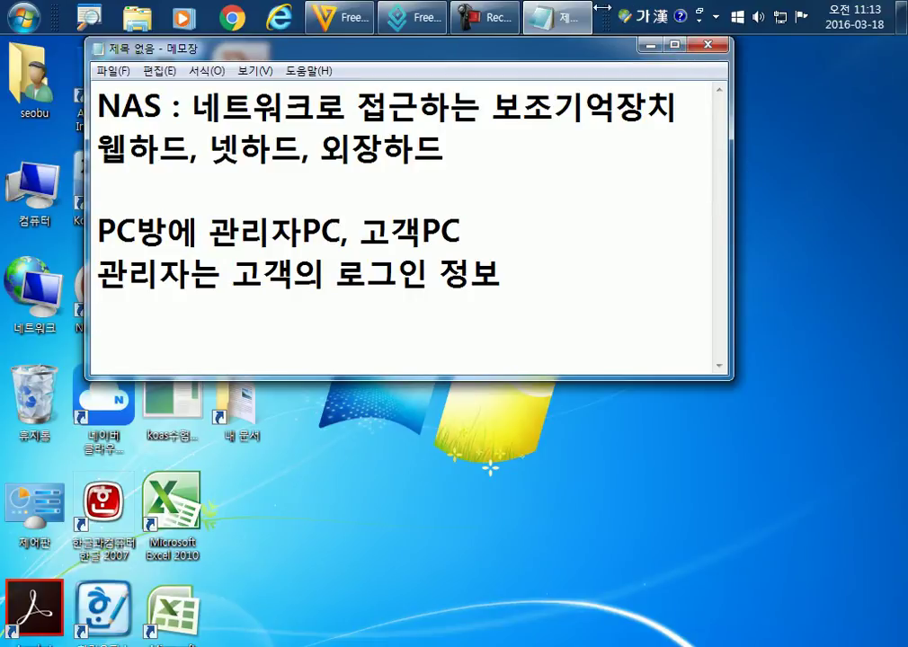
Move the taskbar off the top edge, then place the Notepad memo top-left and enlarge it.
drag(604, 20, 569, 455)
drag(415, 48, 347, 21)
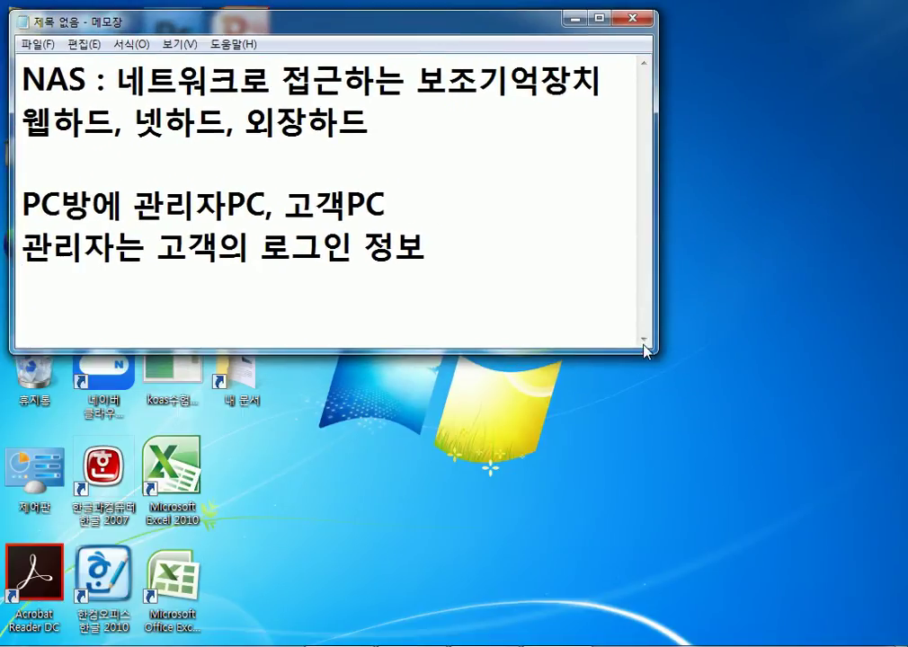
drag(657, 346, 745, 510)
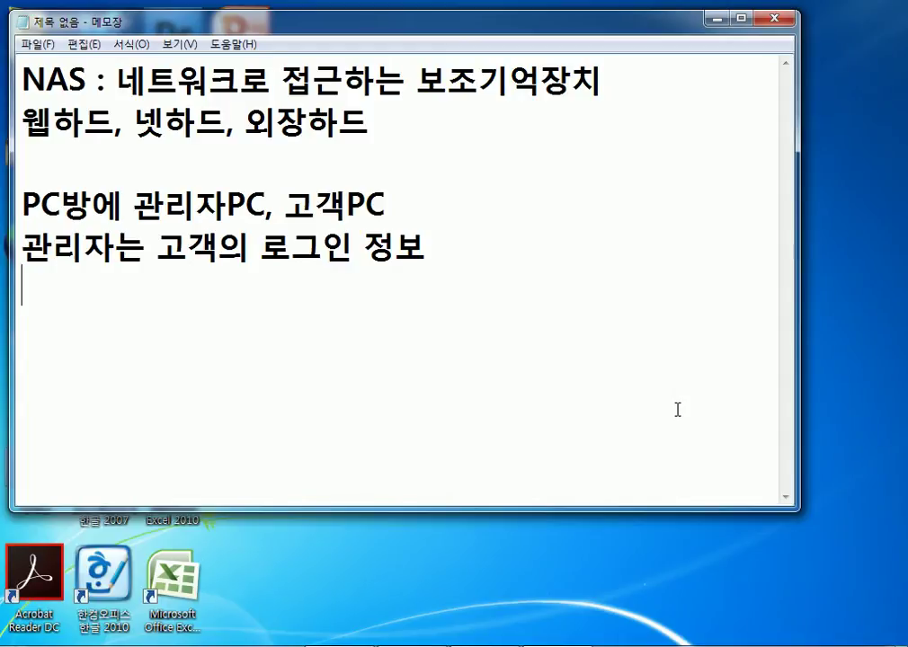
Minimize the Notepad memo to reveal the desktop and Freemake Video Converter.
click(716, 17)
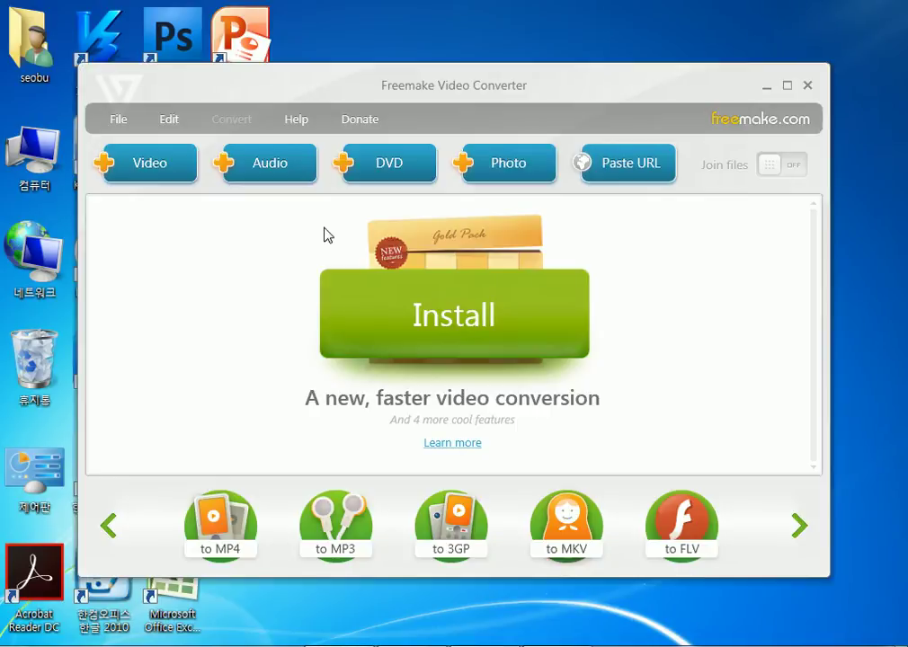
Maximize the Freemake Video Converter window, then the Chrome window showing host.new21.net.
double_click(527, 85)
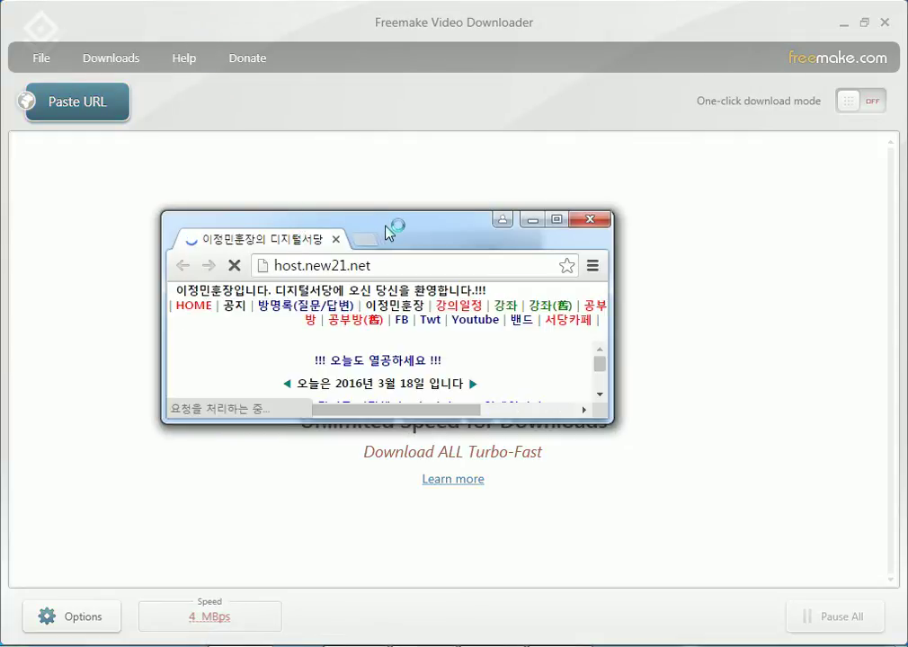
double_click(387, 227)
Go to YouTube, open the JTBC pork belly video and expand its description.
click(177, 37)
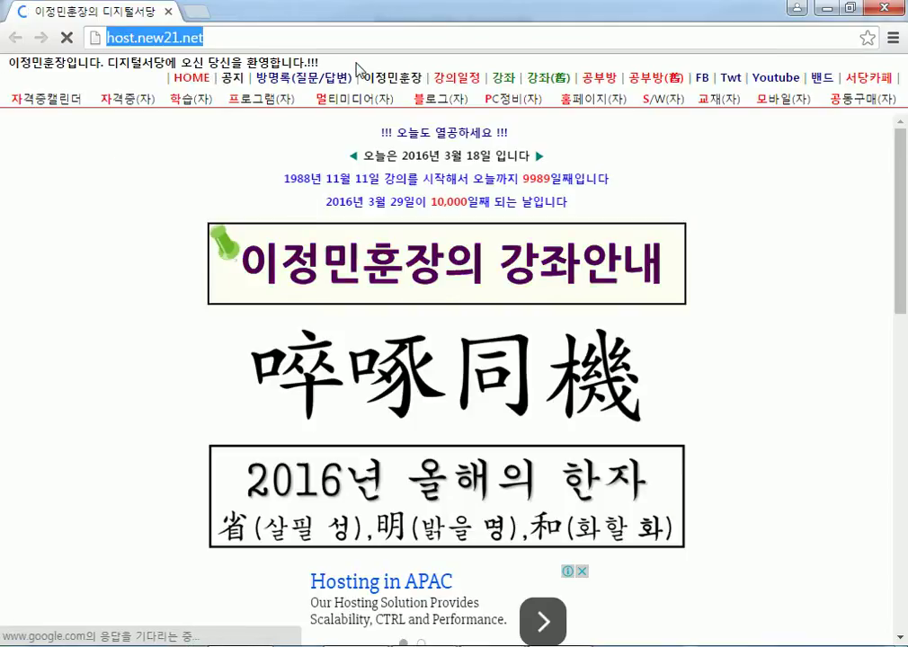
text(youtube.com)
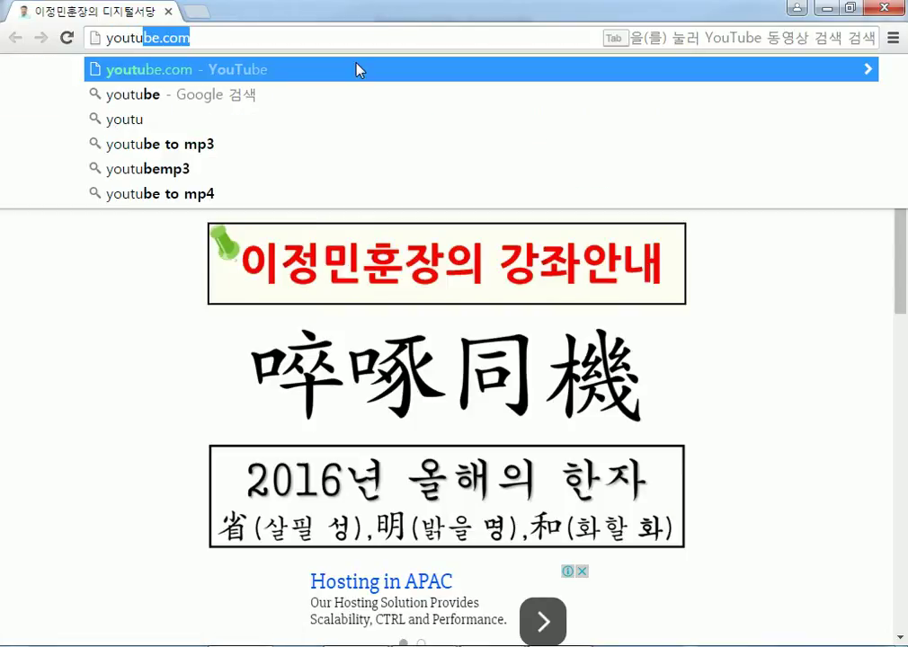
click(359, 70)
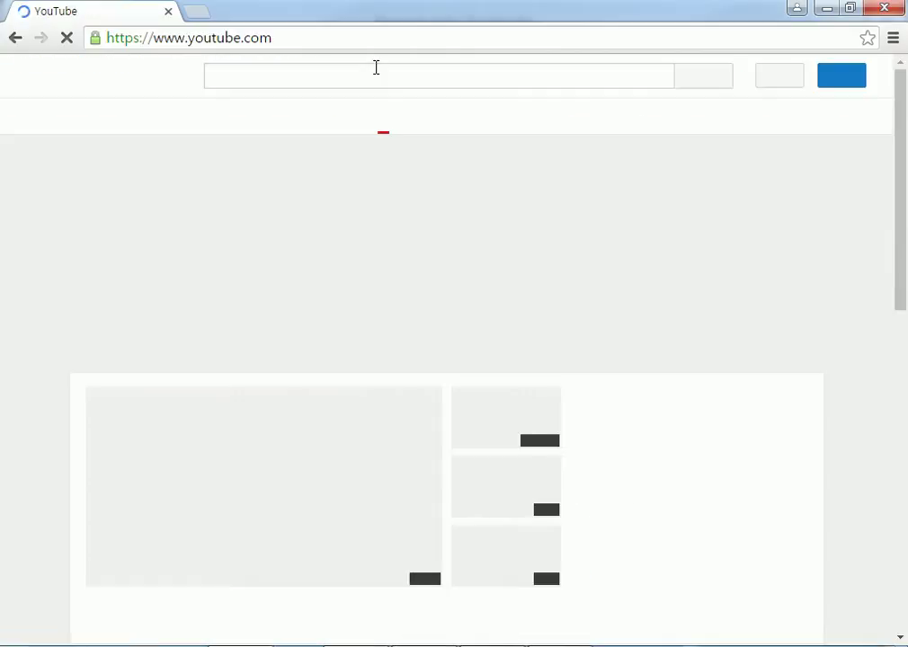
scroll(780, 407, down, 3)
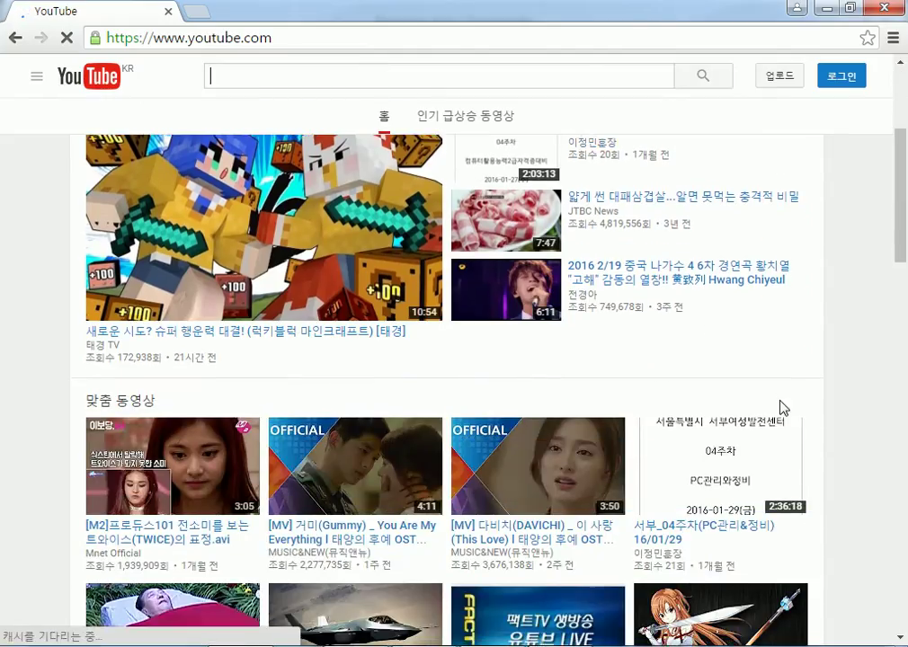
click(721, 197)
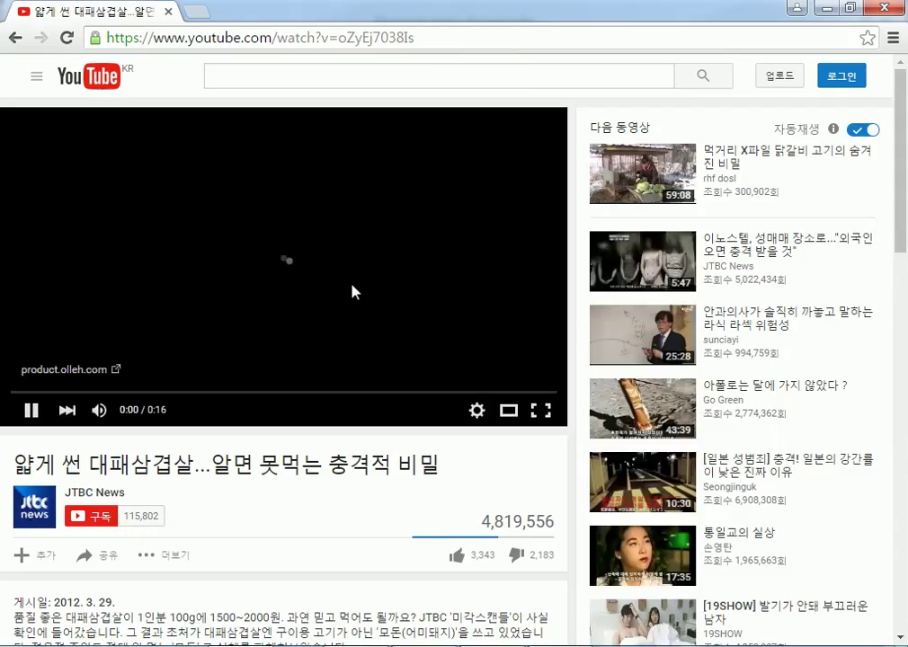
scroll(355, 295, down, 2)
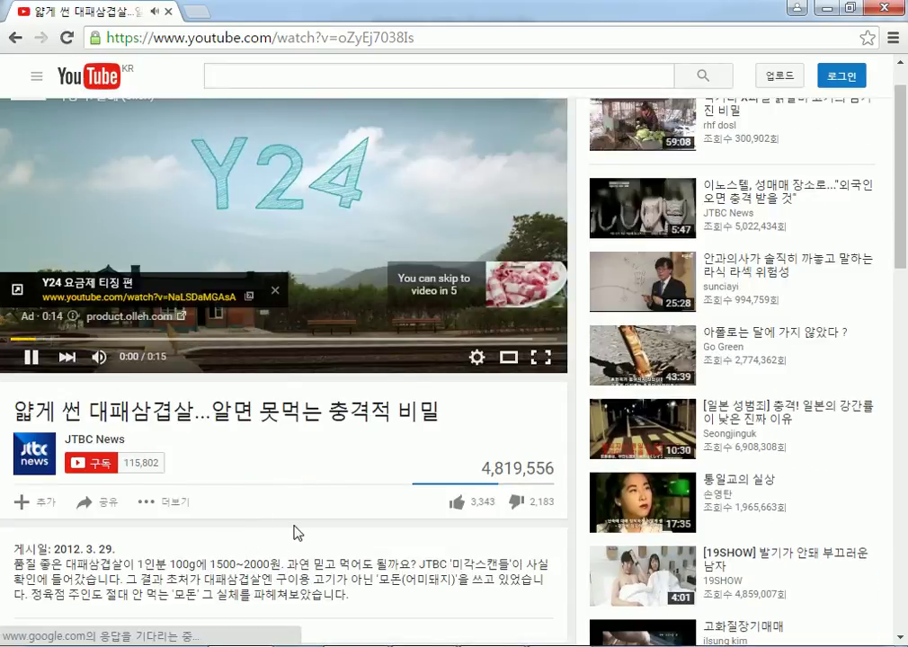
scroll(299, 481, down, 2)
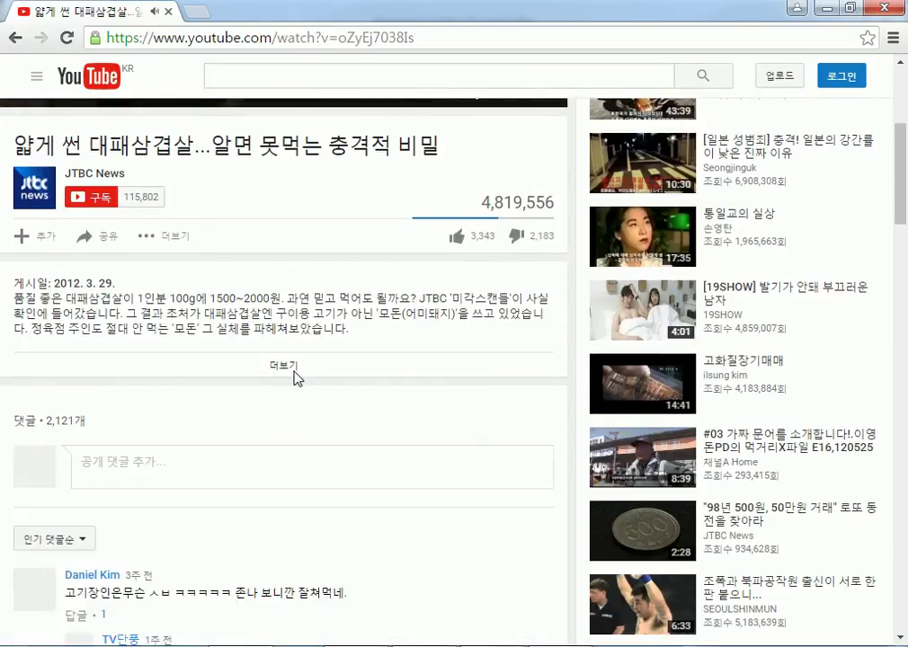
click(292, 369)
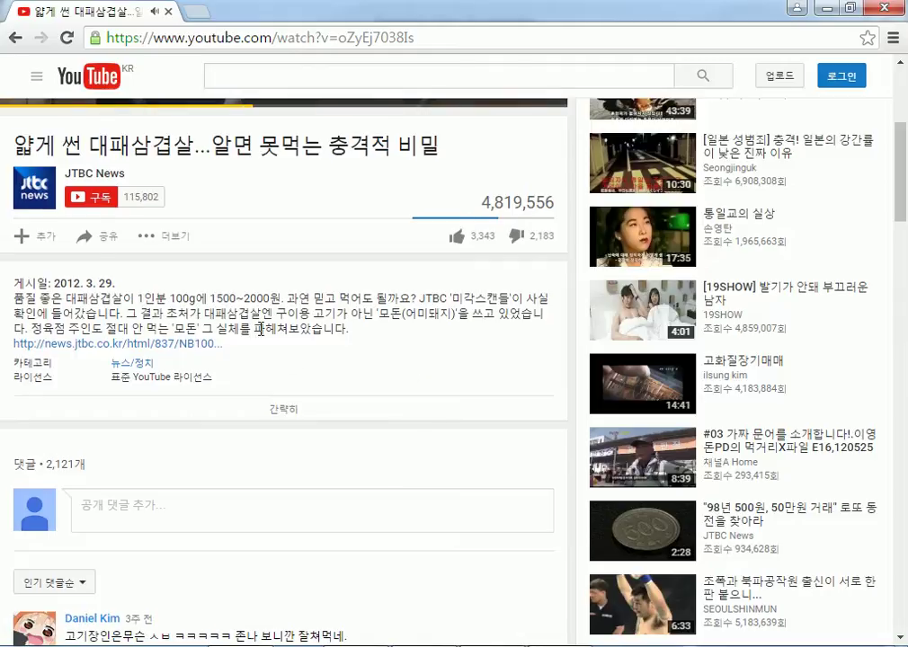
scroll(410, 369, up, 4)
scroll(247, 319, down, 6)
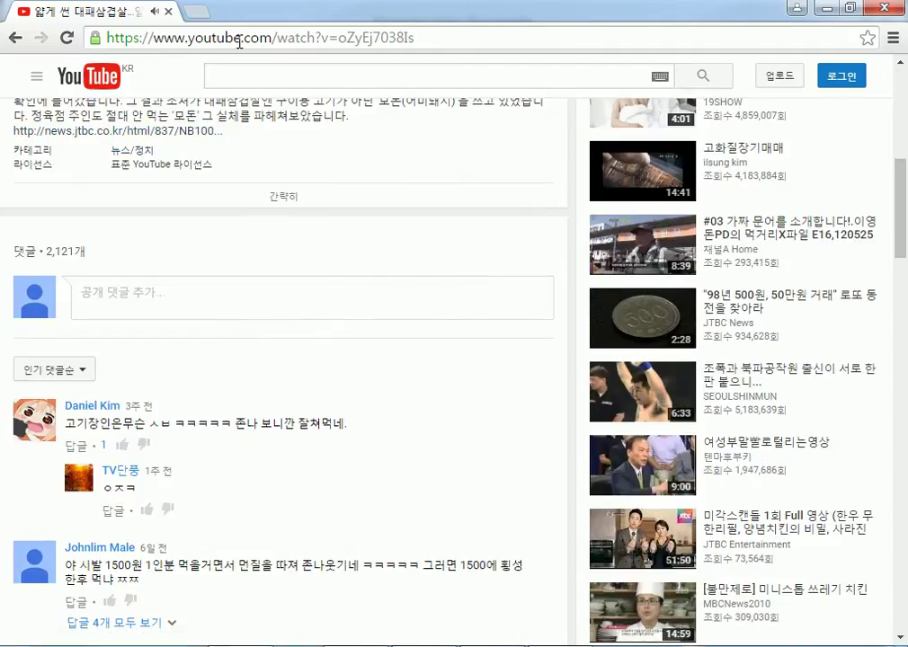
Reload the video page and copy its watch?v=oZyEj7038Is address.
key(F5)
click(241, 40)
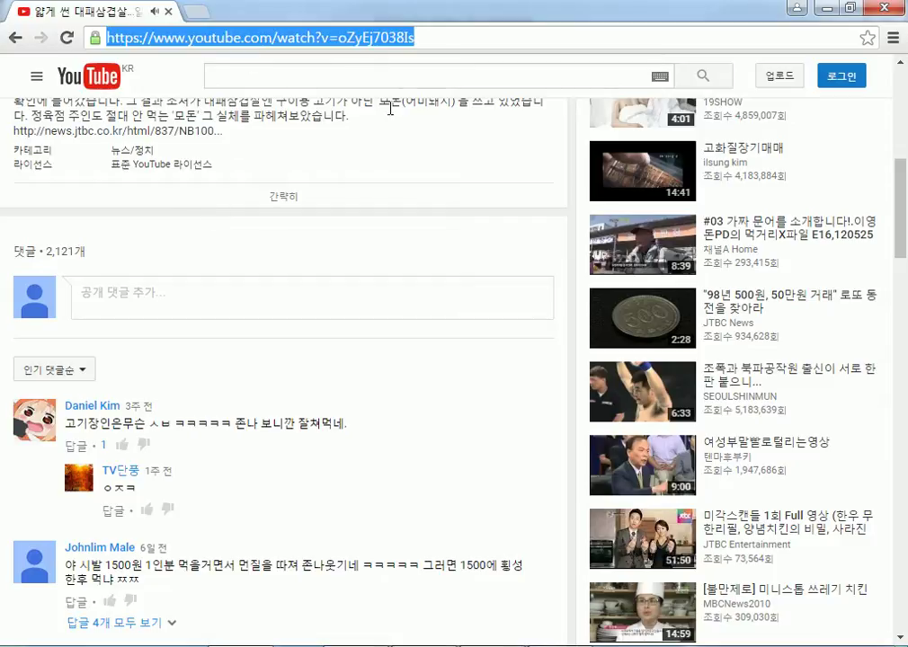
right_click(365, 39)
click(403, 97)
Switch to Freemake Video Downloader and paste the copied link to get MP4 640x360, 26.3 MB options.
key(alt+Tab)
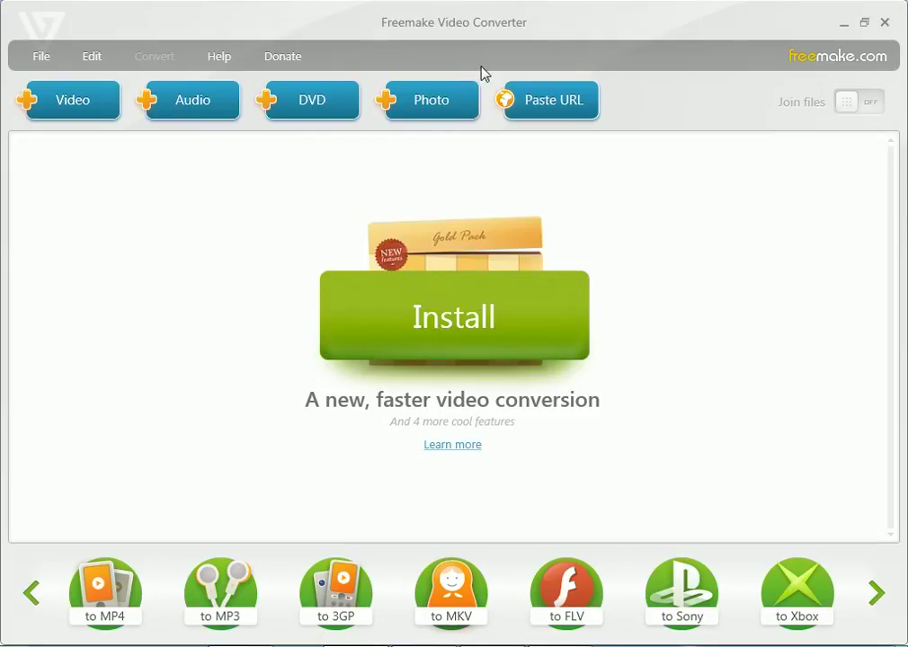
key(alt+Tab)
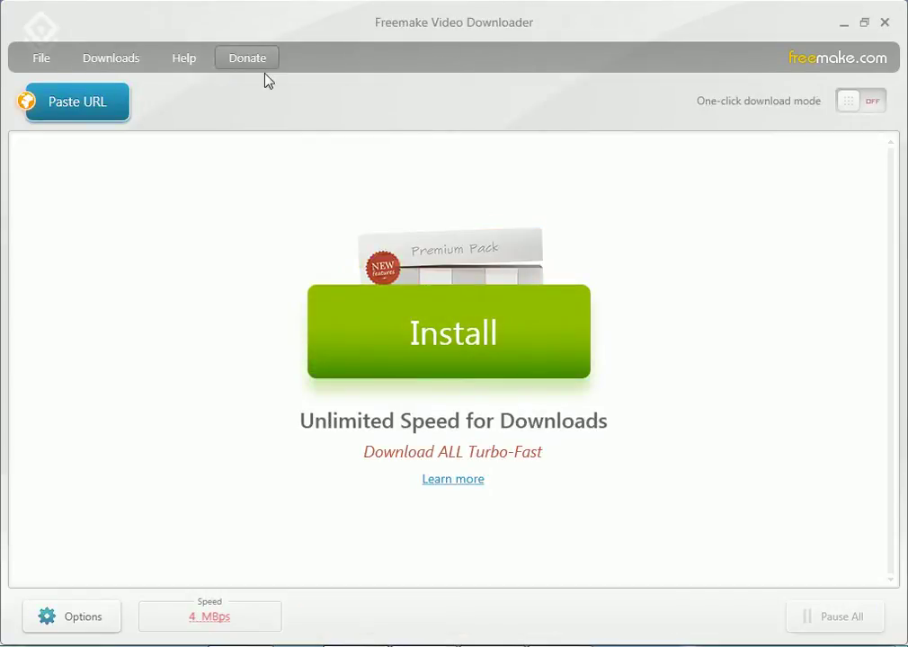
click(90, 111)
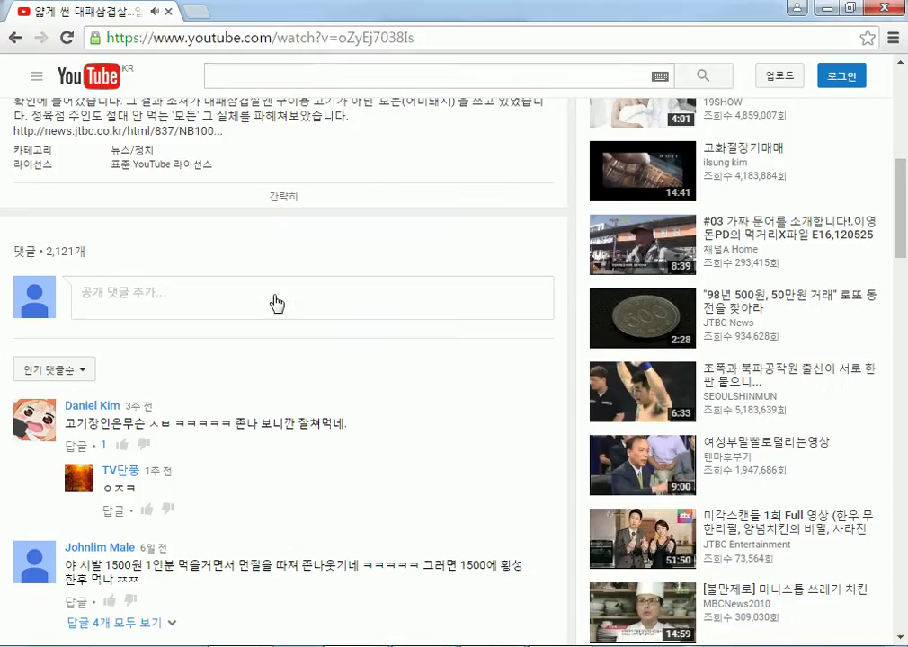
click(316, 37)
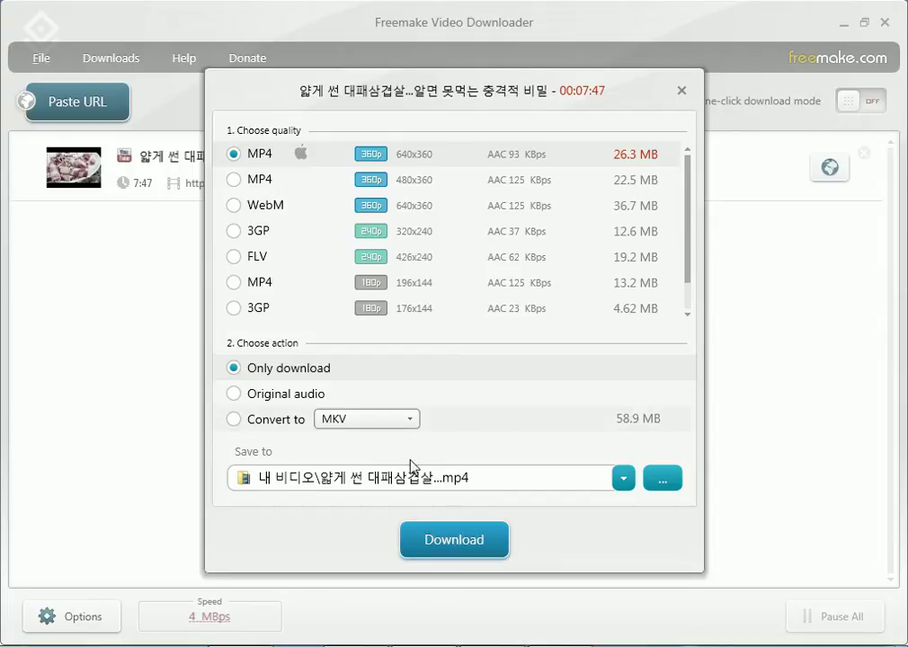
Download the pork belly video as MP4 360p, then switch back to the YouTube page.
click(456, 539)
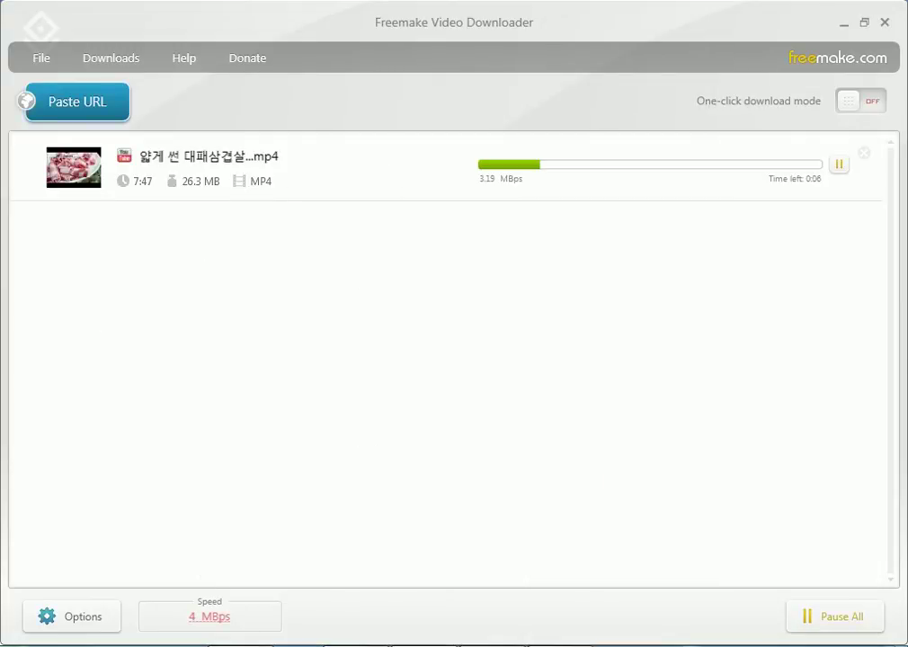
key(alt+Tab)
scroll(534, 405, down, 4)
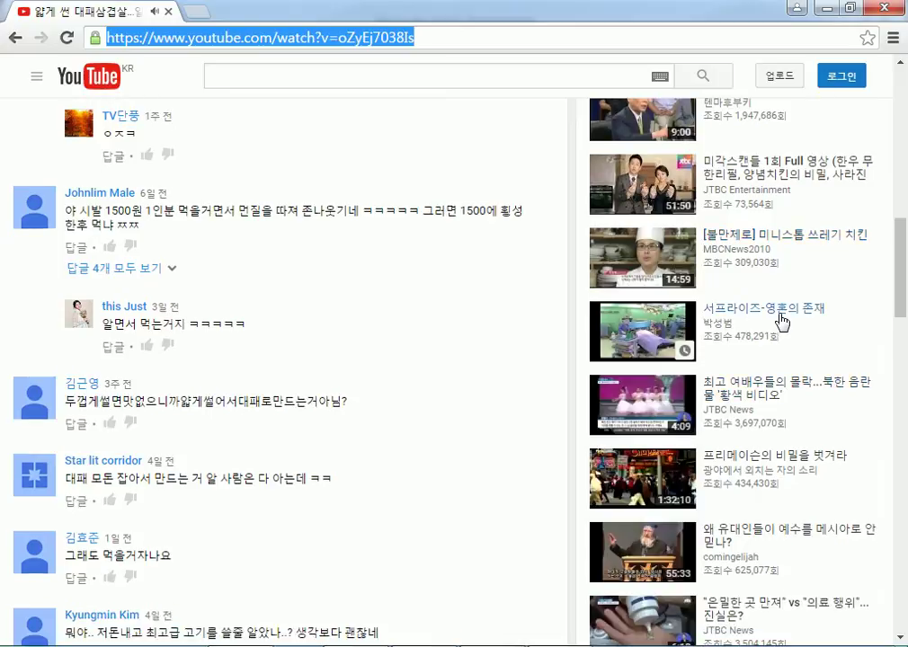
Open the related [불만제로] 미니스톱 쓰레기 치킨 video on YouTube.
click(808, 252)
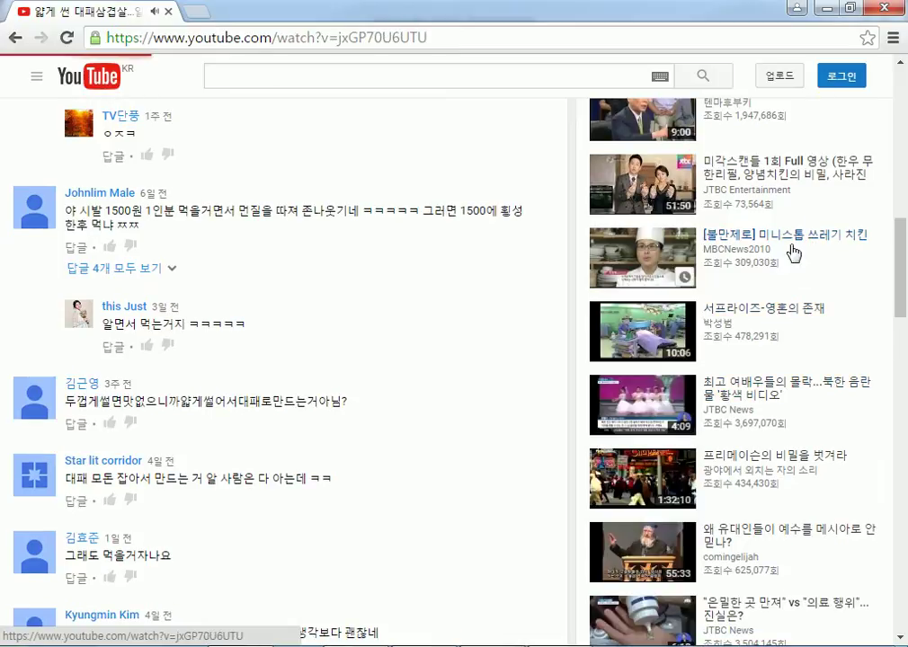
scroll(357, 476, down, 3)
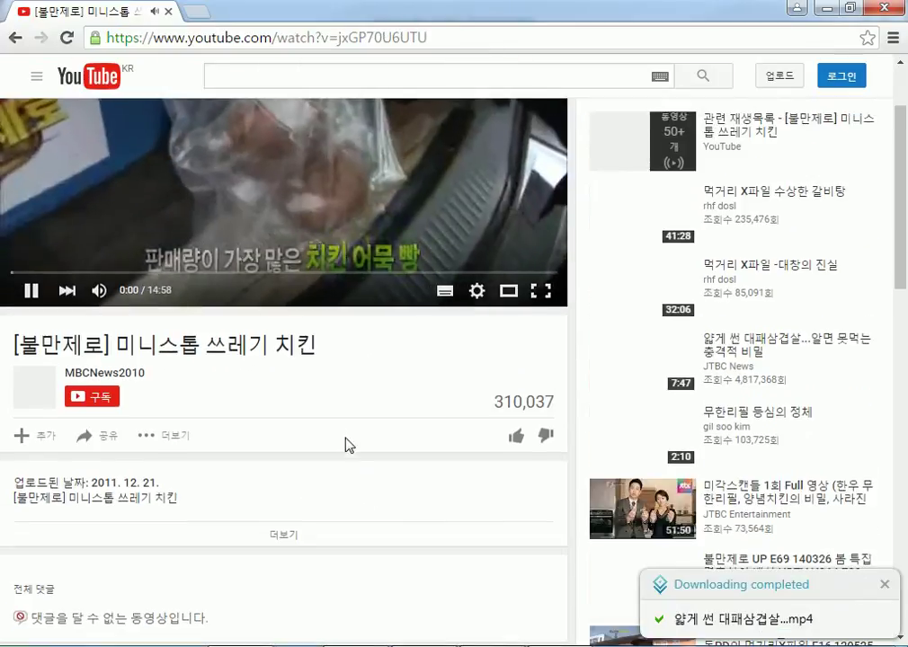
scroll(347, 429, down, 2)
scroll(346, 426, up, 4)
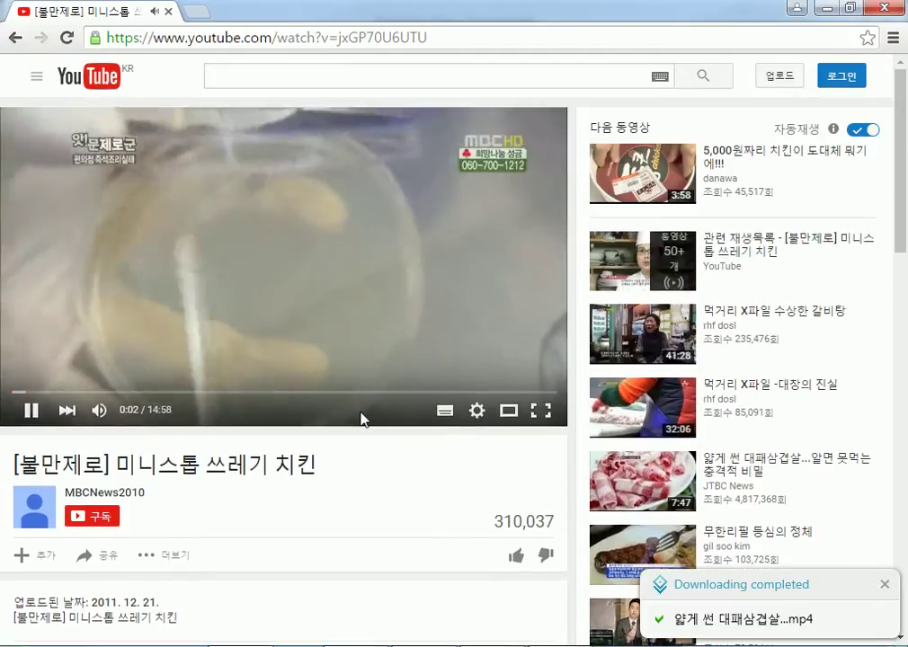
scroll(364, 416, down, 4)
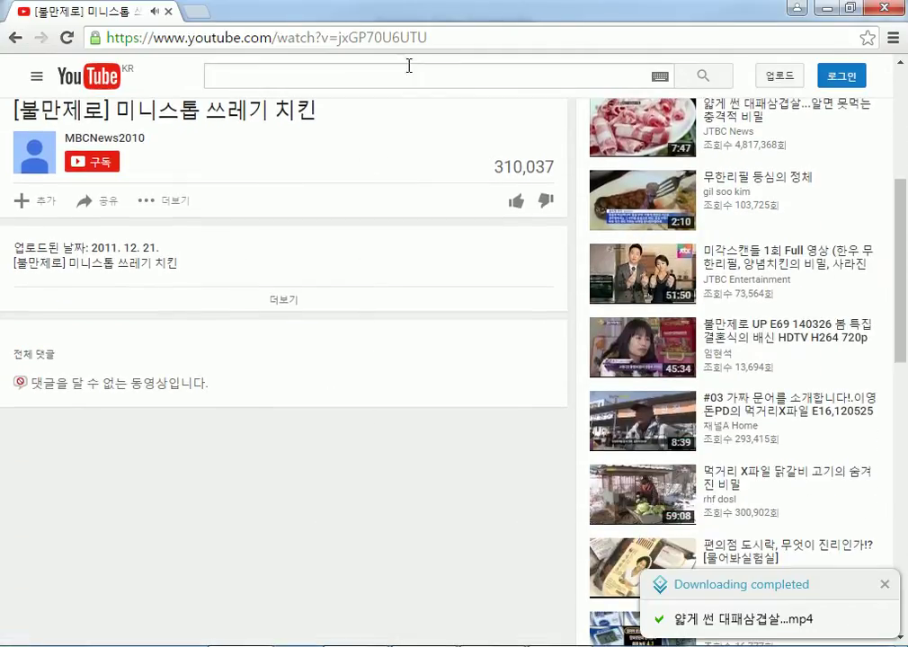
Copy the new video's address and paste it into Freemake Video Downloader.
click(444, 36)
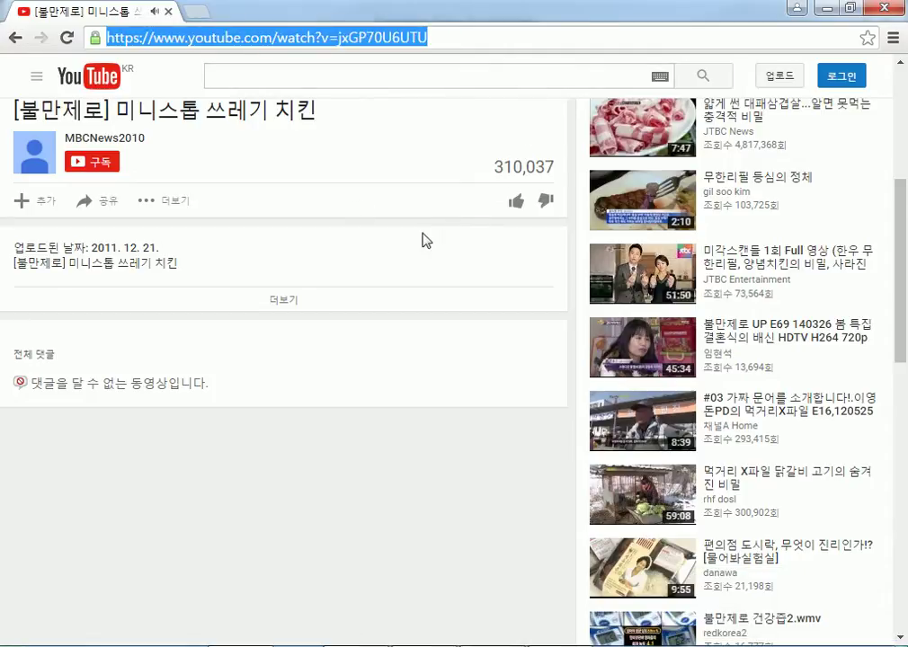
right_click(265, 38)
click(303, 110)
key(alt+Tab)
click(101, 112)
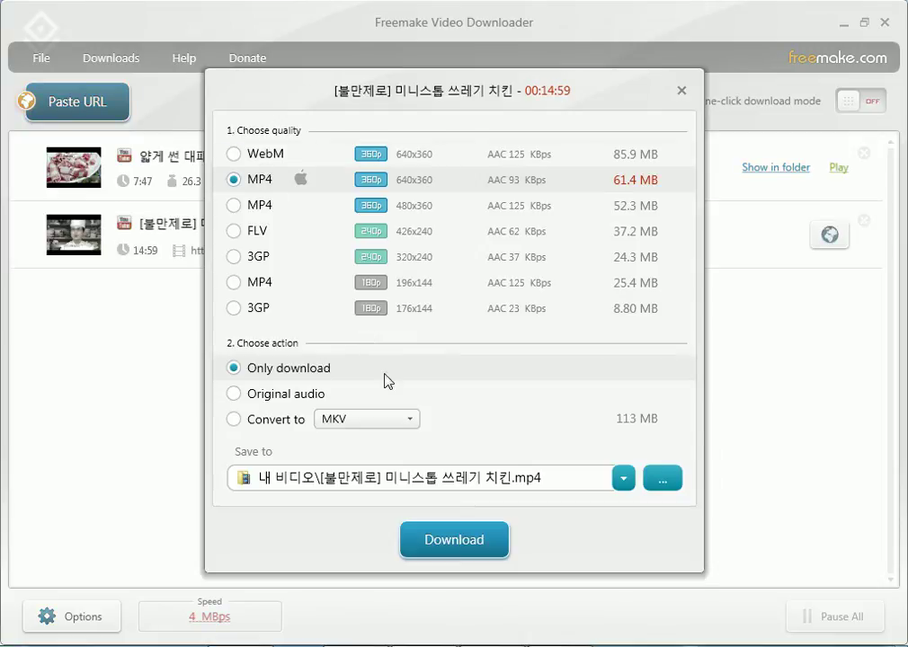
Download the 미니스톱 쓰레기 치킨 video as a 61.4 MB MP4, then bring Chrome back to the front.
click(470, 540)
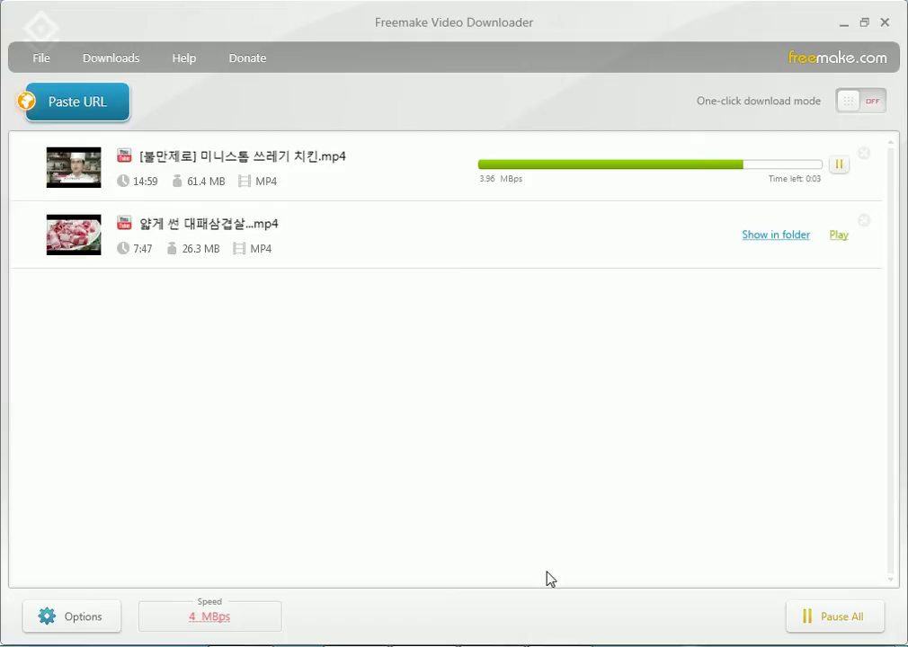
mouse_move(240, 644)
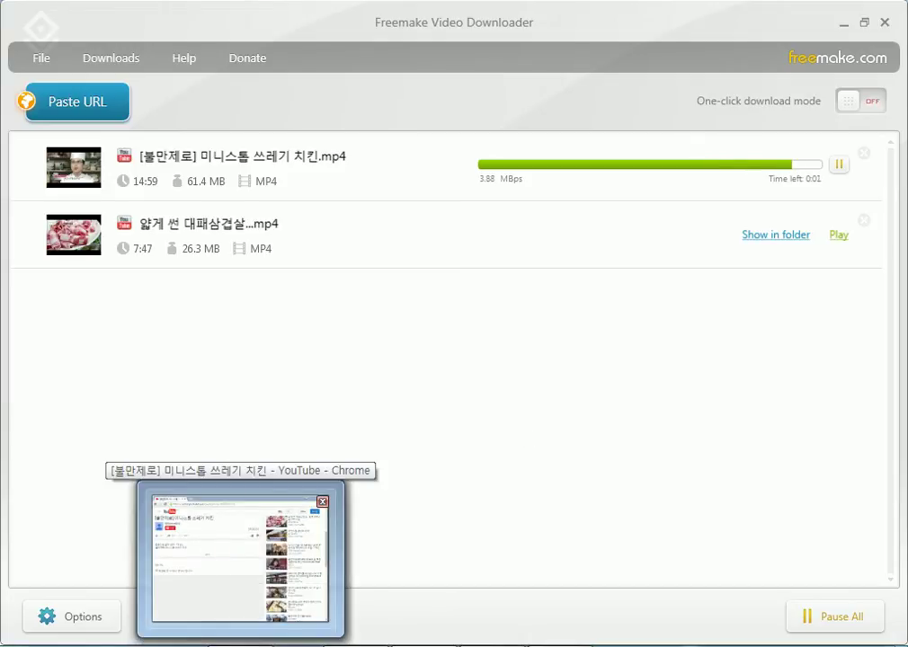
click(240, 644)
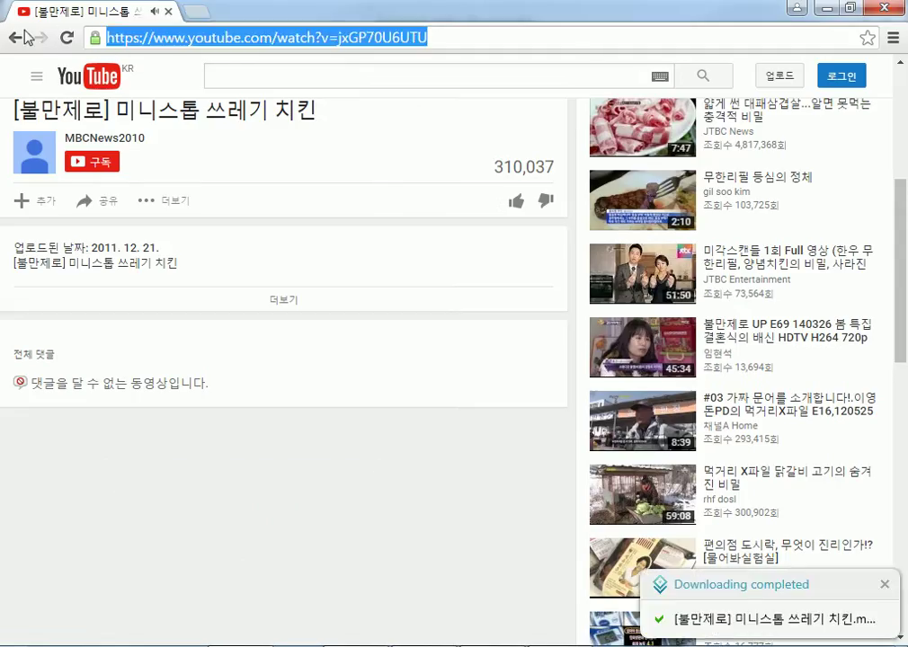
Go to host.new21.net and view the Freemake Video Downloader post on the program board.
text(host.)
key(Return)
click(272, 101)
scroll(190, 200, down, 10)
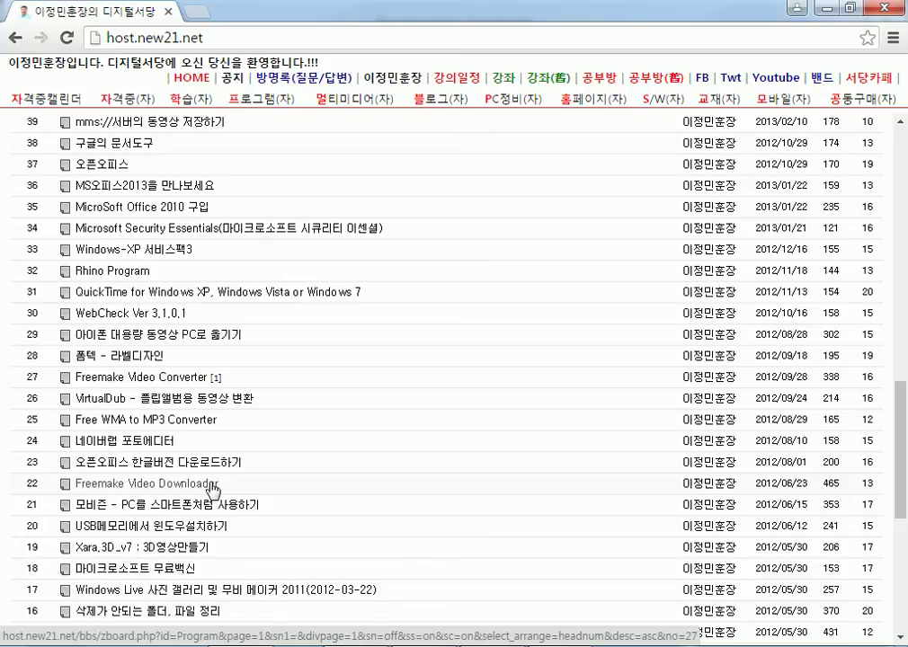
click(212, 488)
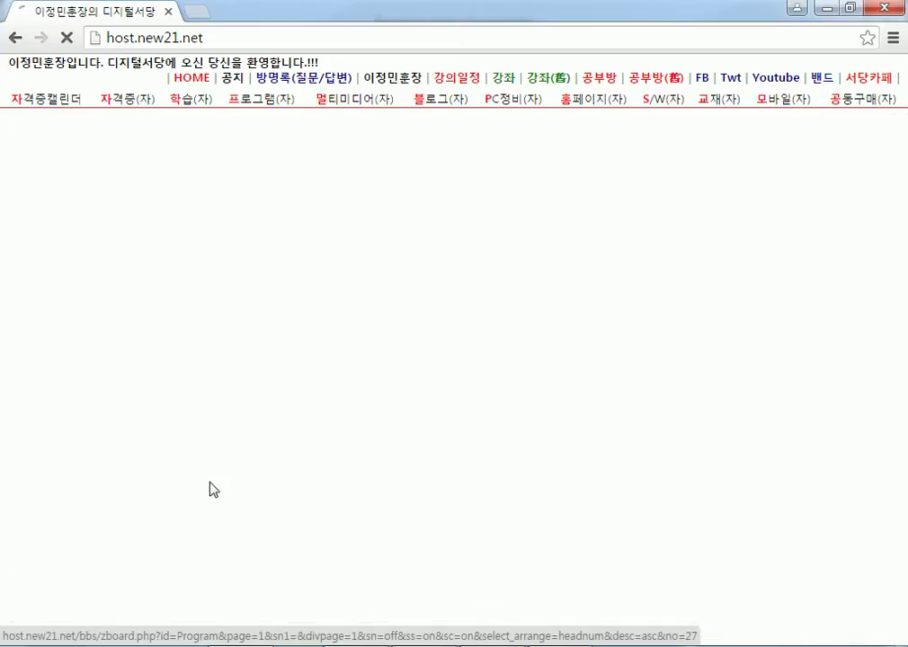
scroll(406, 400, down, 9)
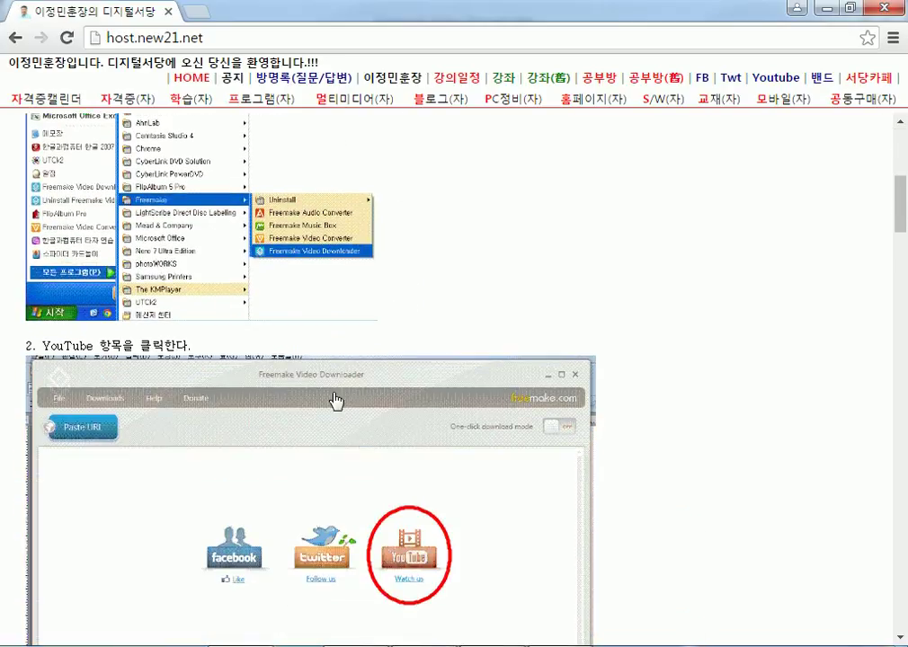
scroll(316, 395, up, 10)
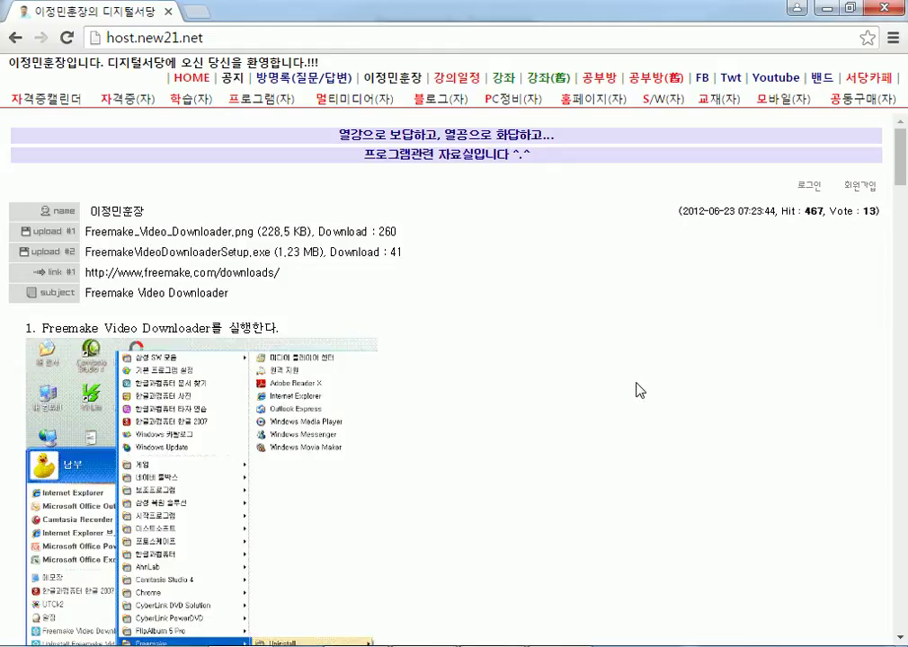
Open the Freemake Video Converter post, scroll through its setup screenshots, then switch to the Downloader.
click(15, 37)
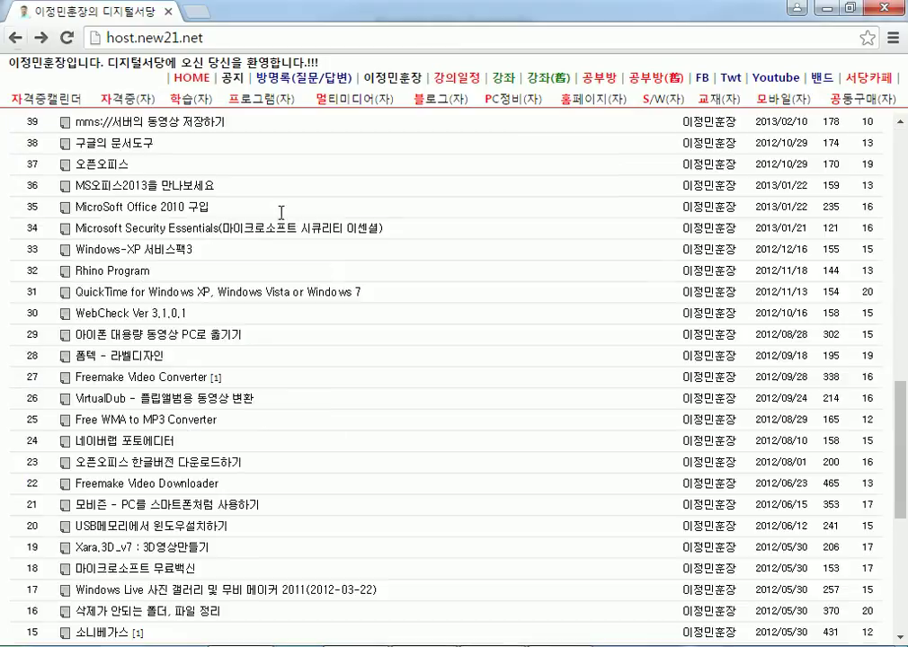
click(186, 384)
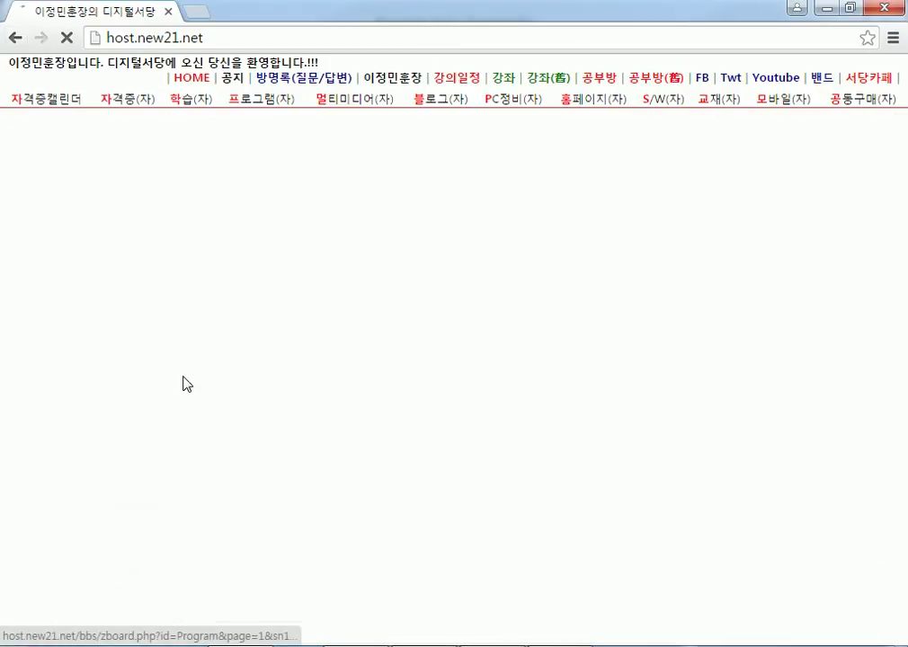
scroll(234, 401, down, 3)
scroll(252, 402, down, 4)
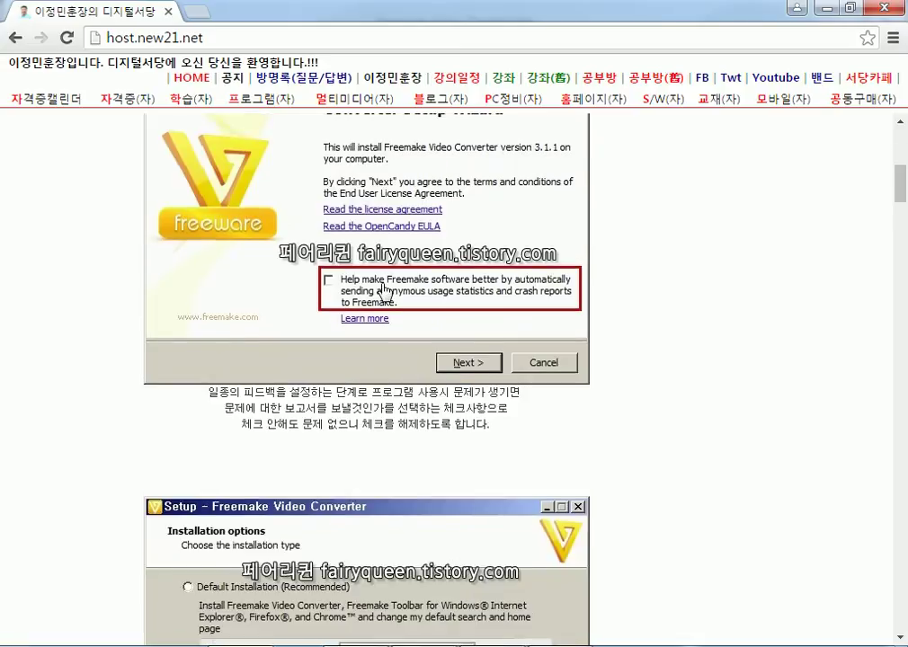
scroll(331, 298, down, 1)
scroll(261, 166, down, 3)
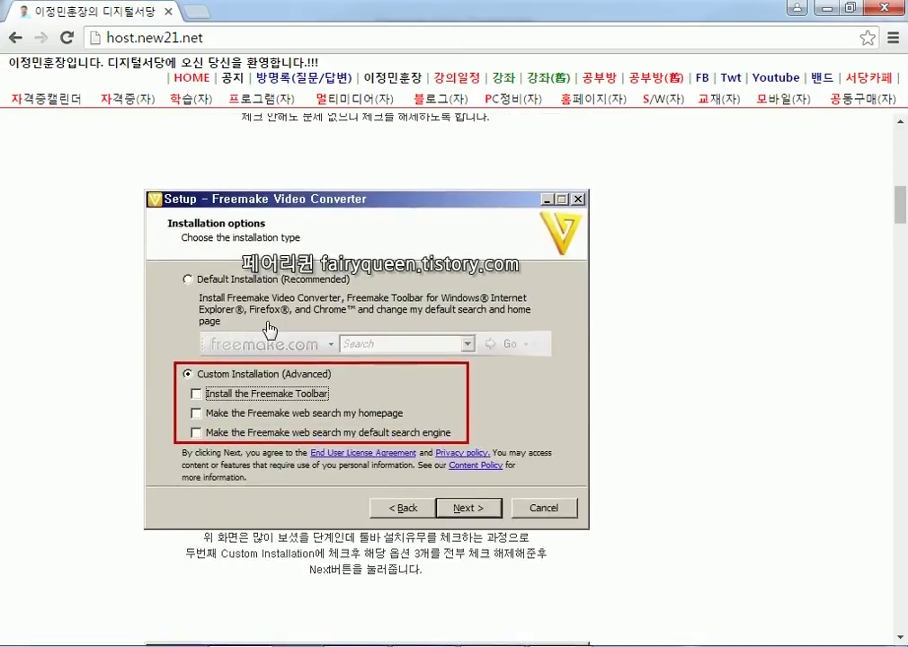
scroll(249, 385, down, 5)
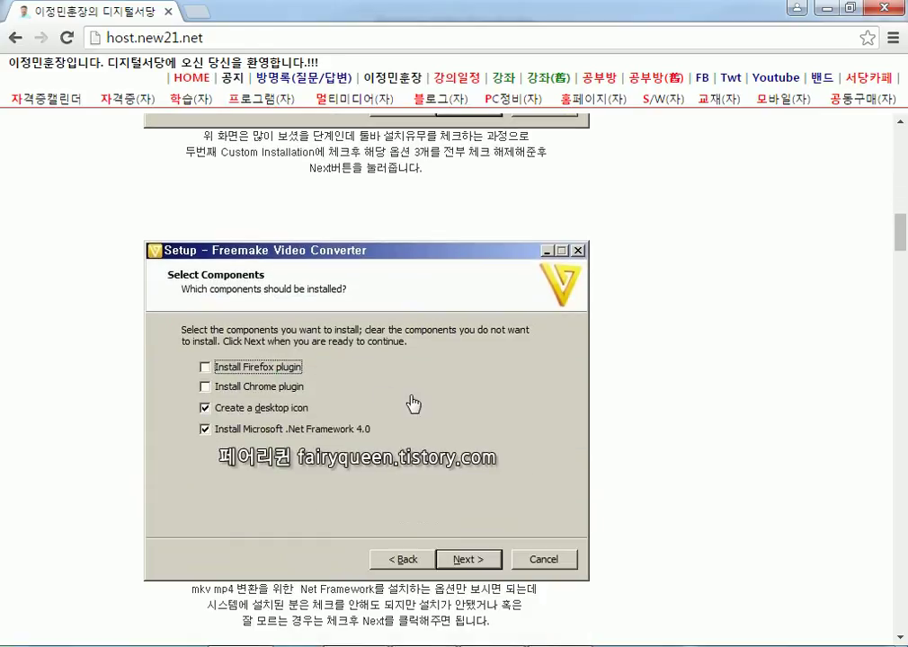
scroll(384, 399, down, 5)
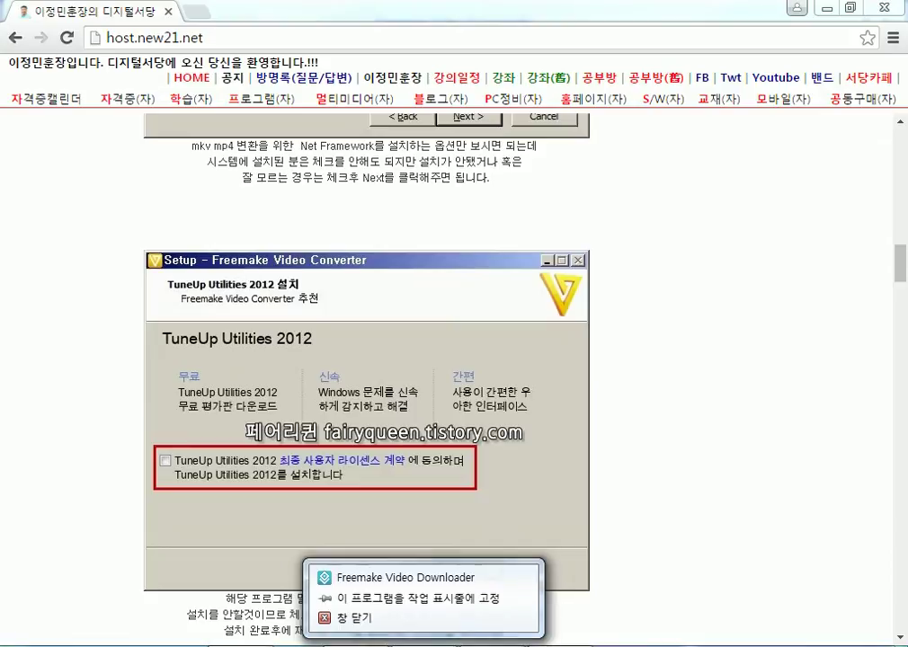
key(alt+Tab)
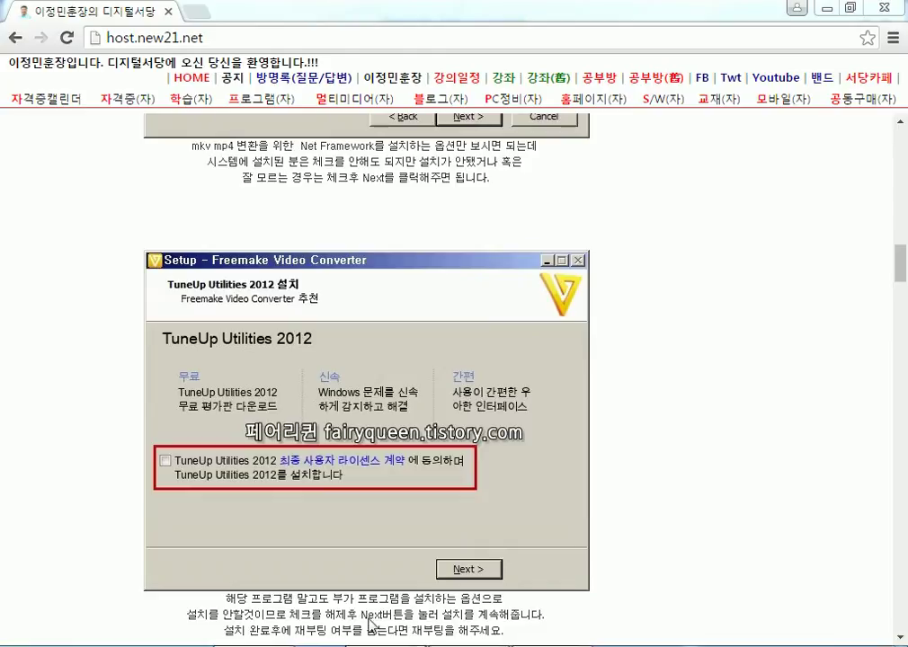
In Freemake Video Converter, add [불만제로] 미니스톱 쓰레기 치킨.mp4 through +Video.
right_click(369, 638)
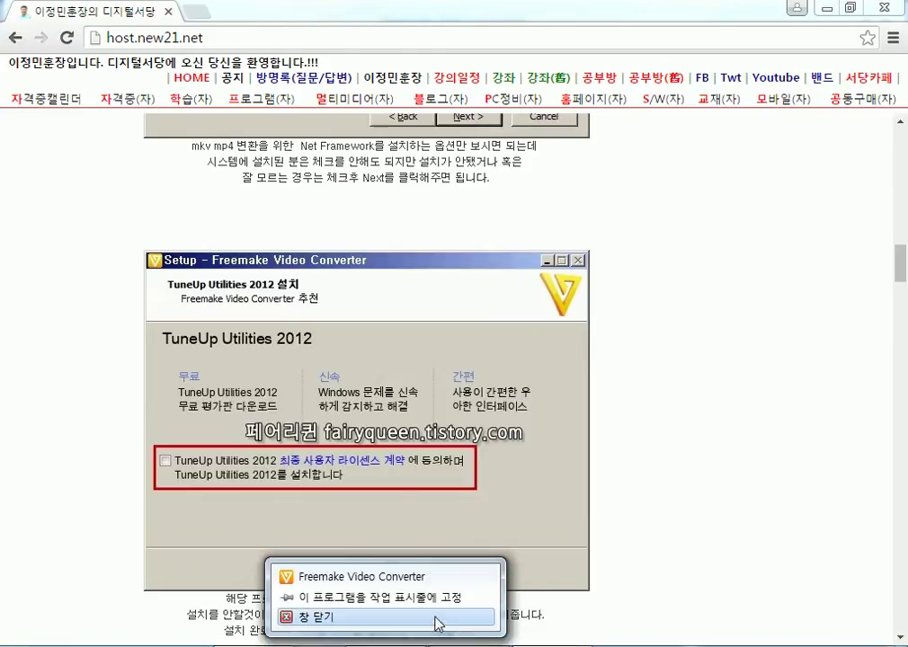
click(369, 638)
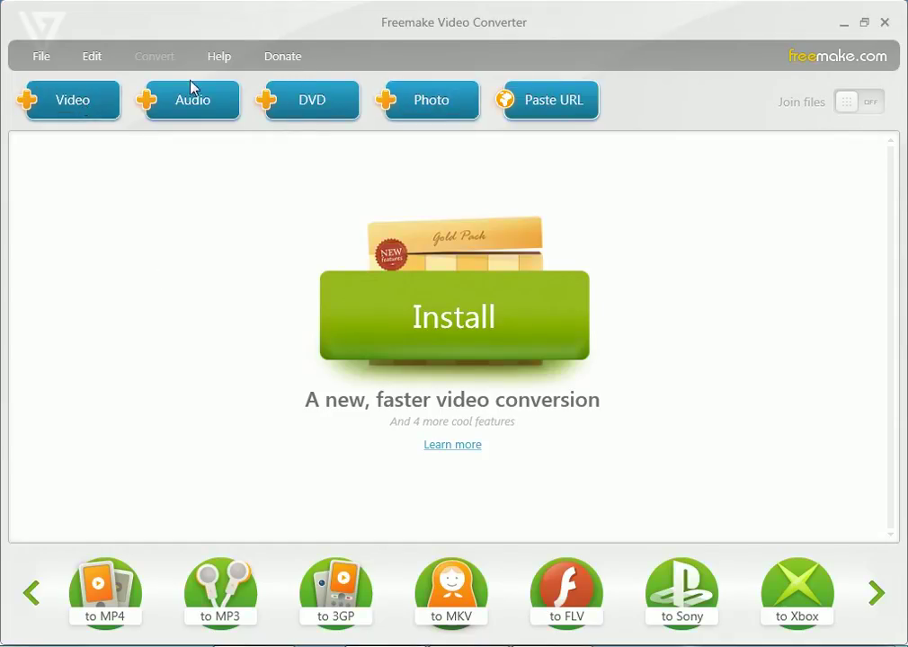
double_click(279, 200)
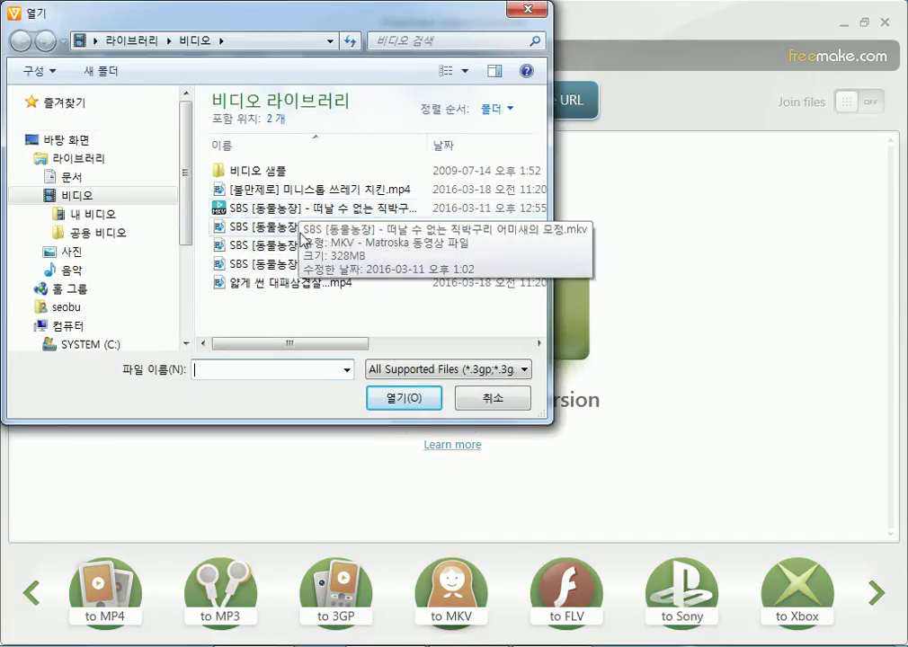
drag(311, 348, 422, 192)
double_click(427, 149)
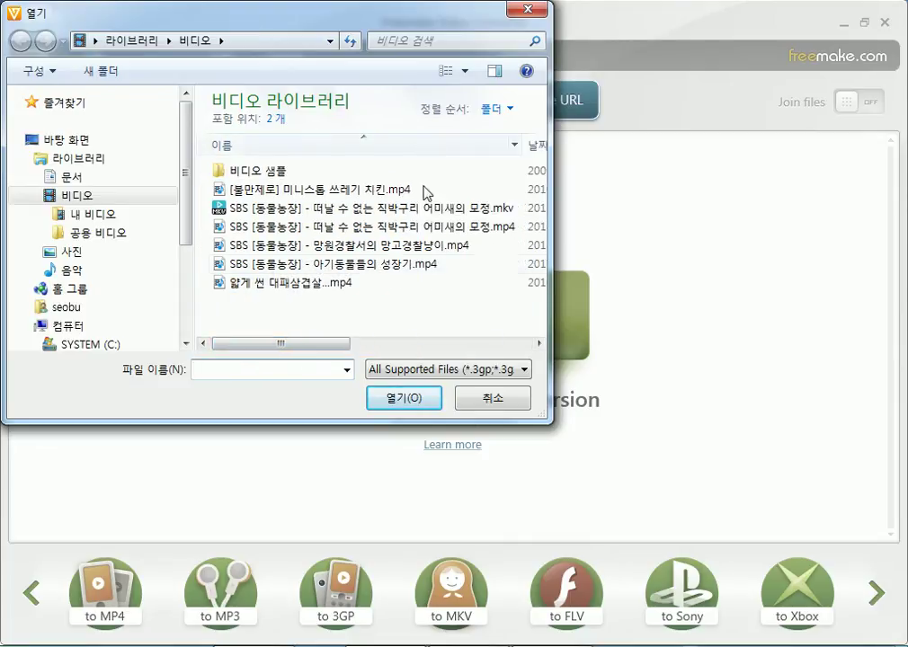
click(359, 189)
click(396, 398)
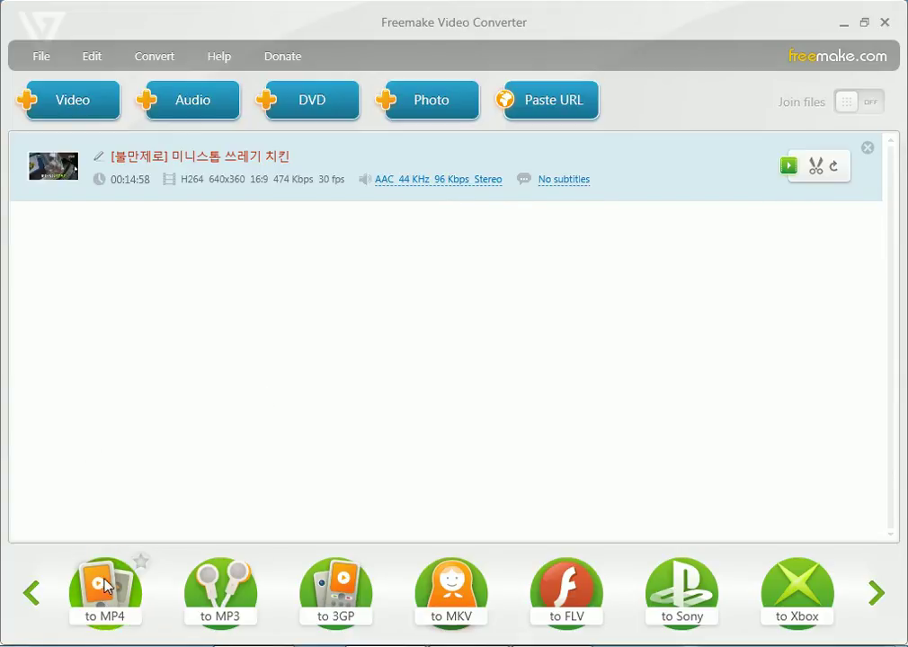
click(103, 588)
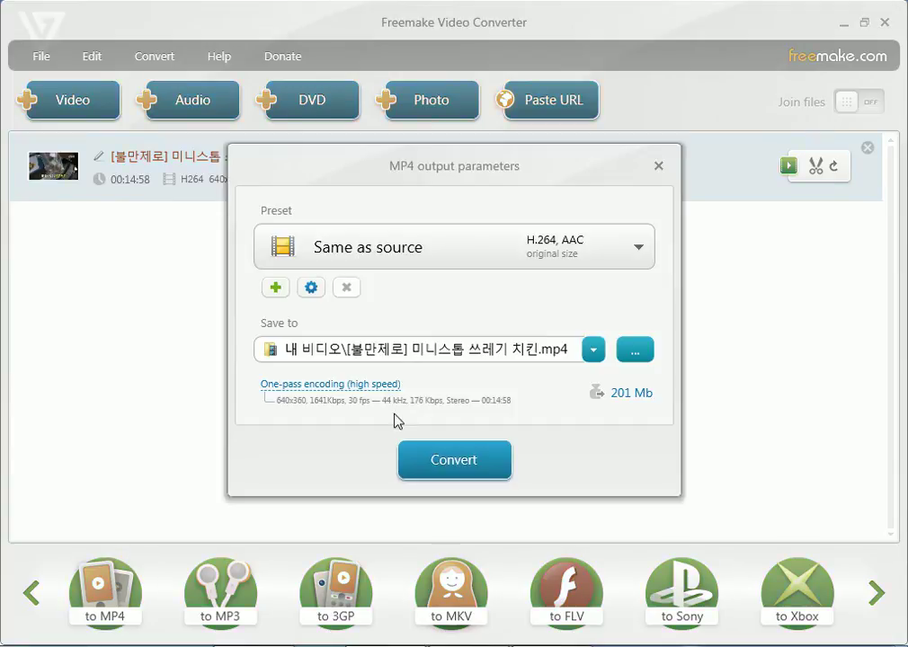
click(310, 288)
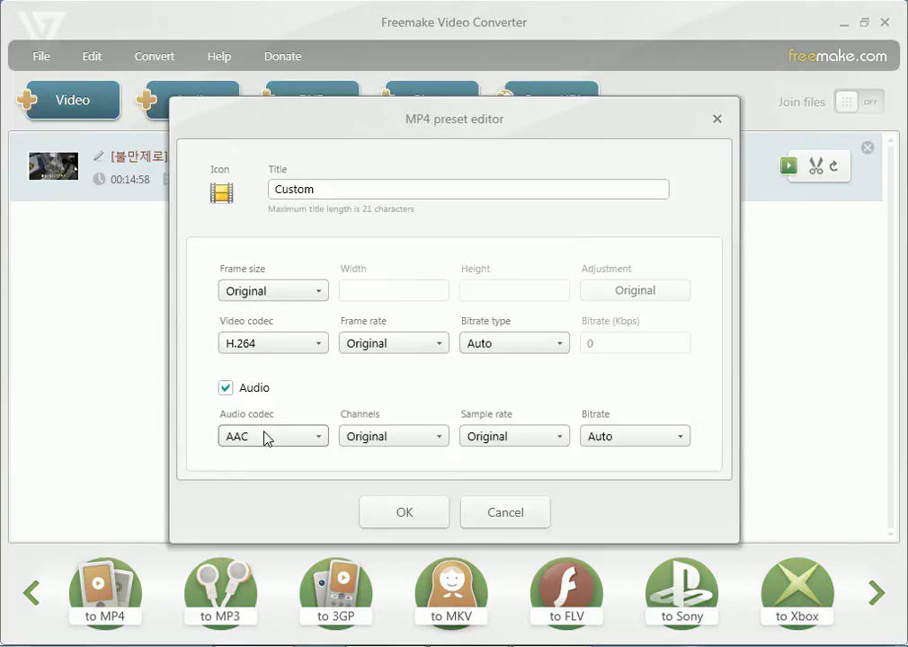
click(262, 437)
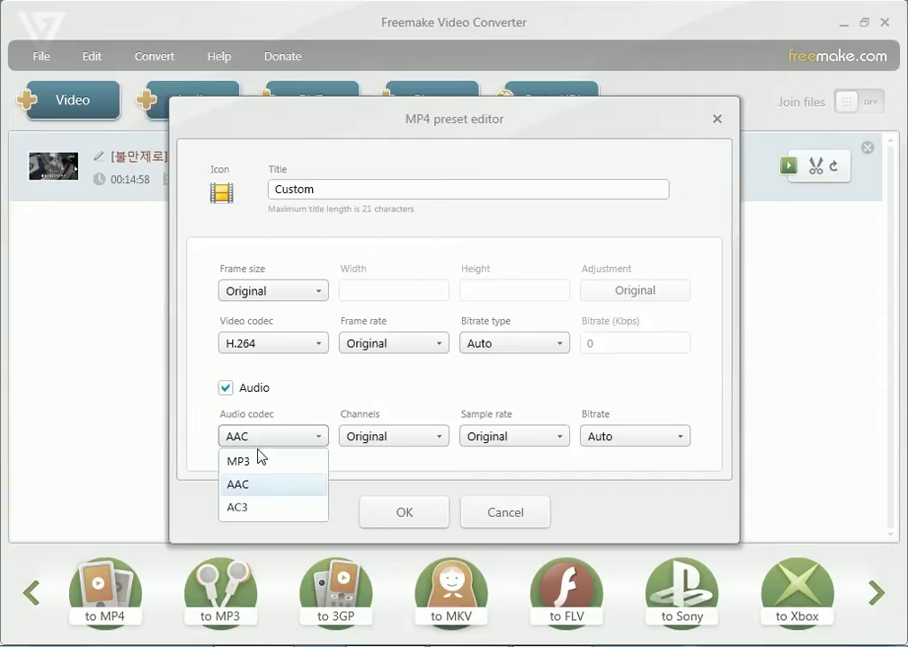
click(241, 508)
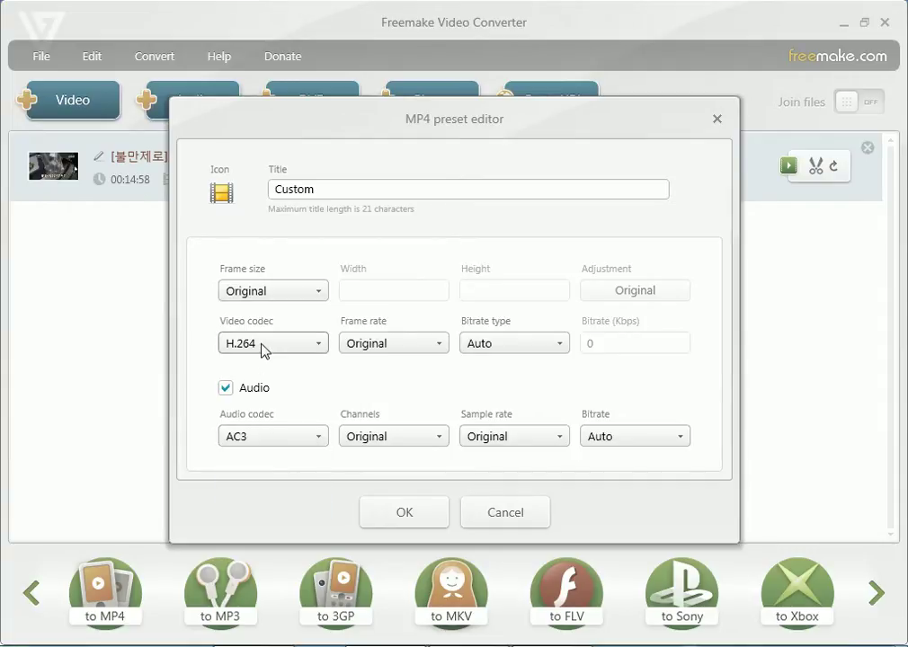
click(264, 347)
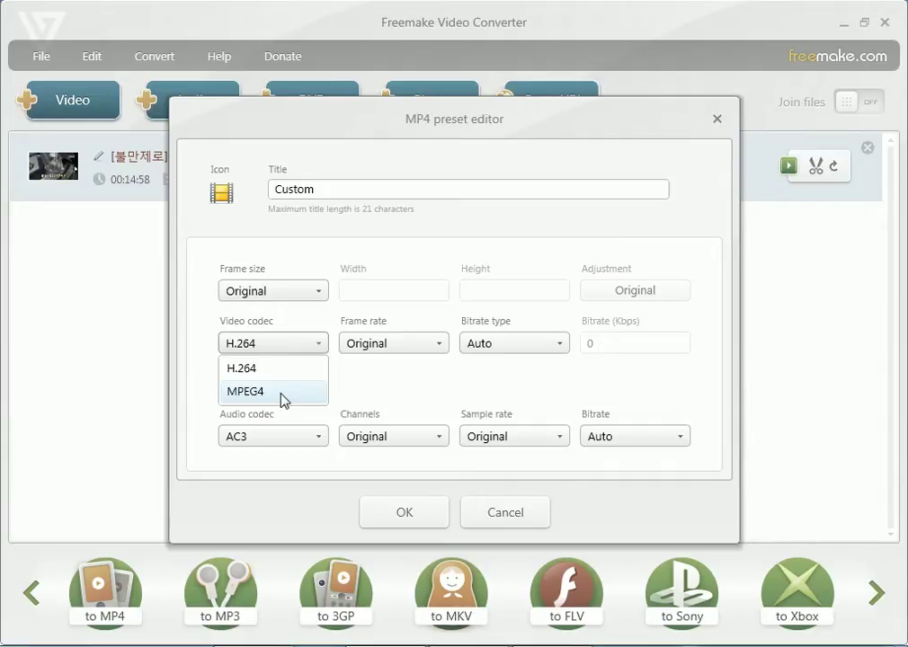
click(486, 521)
click(490, 519)
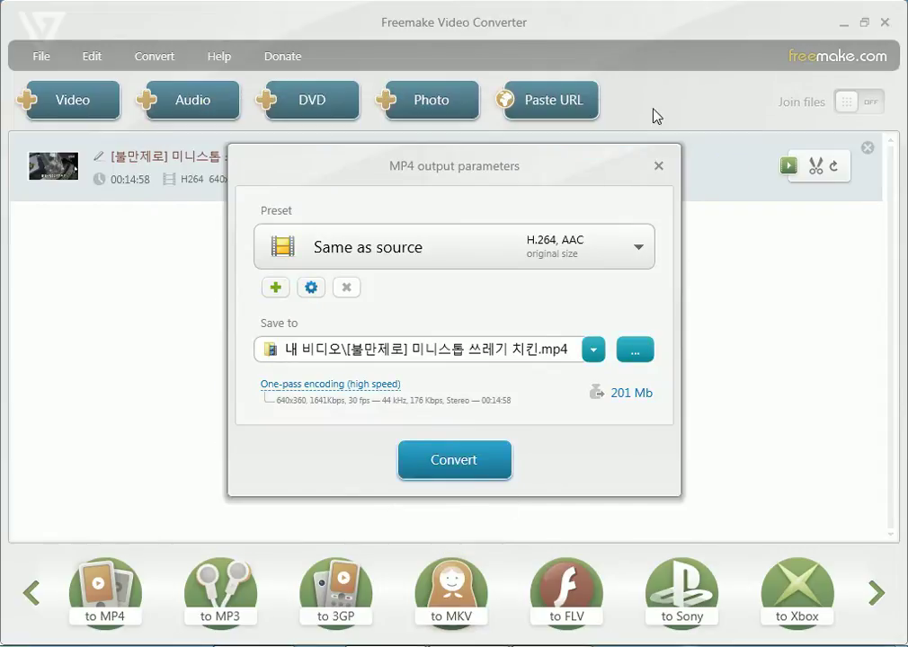
click(658, 166)
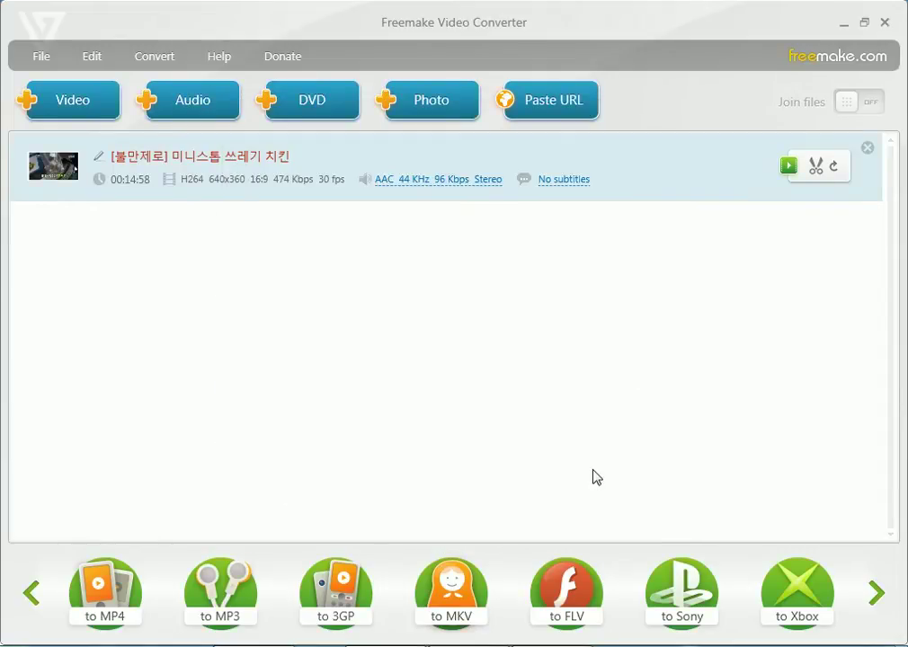
Choose MKV output and set up the TV변환 preset with H.264 video, AC3 audio and original size.
click(462, 591)
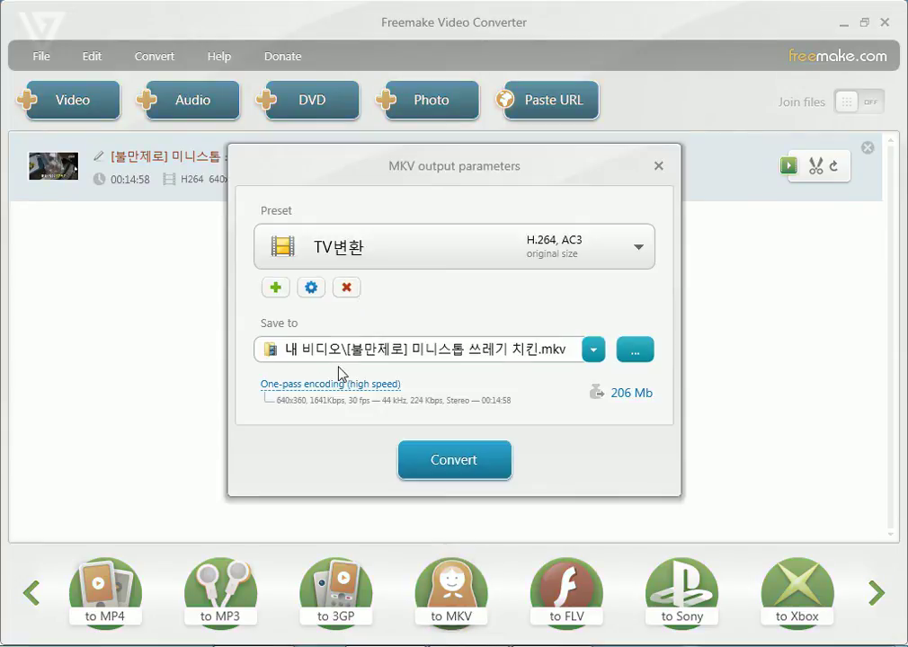
click(318, 289)
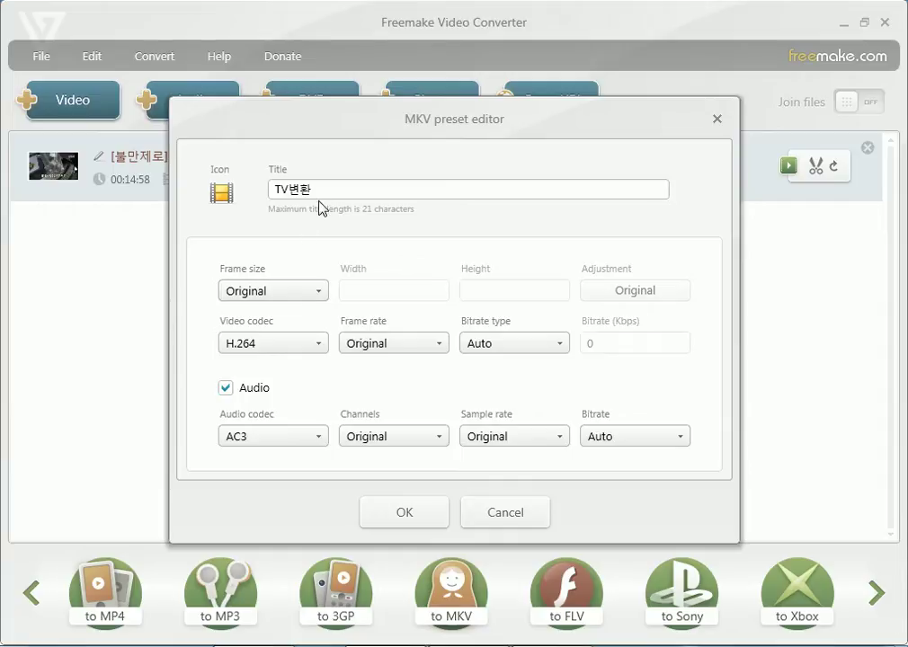
drag(328, 190, 246, 197)
click(403, 514)
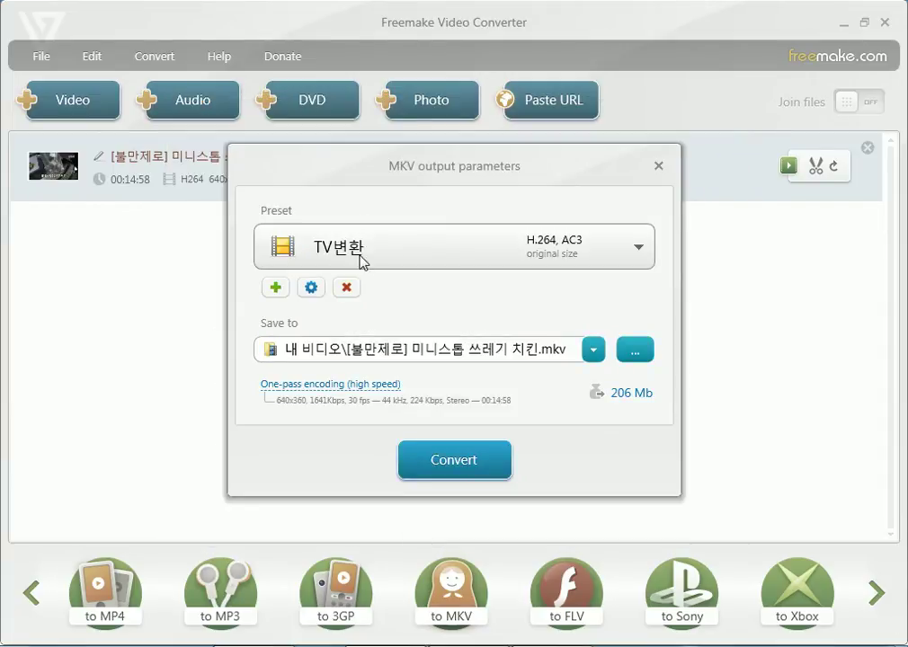
click(360, 257)
click(331, 254)
drag(374, 164, 381, 75)
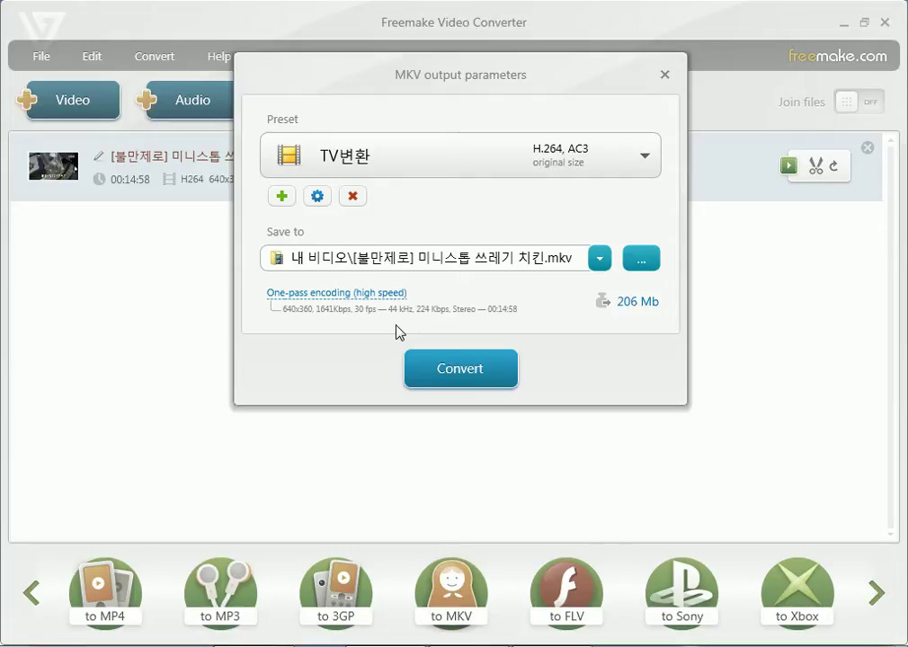
Reopen the TV변환 preset, keep AC3 as its audio codec, and save it.
click(317, 198)
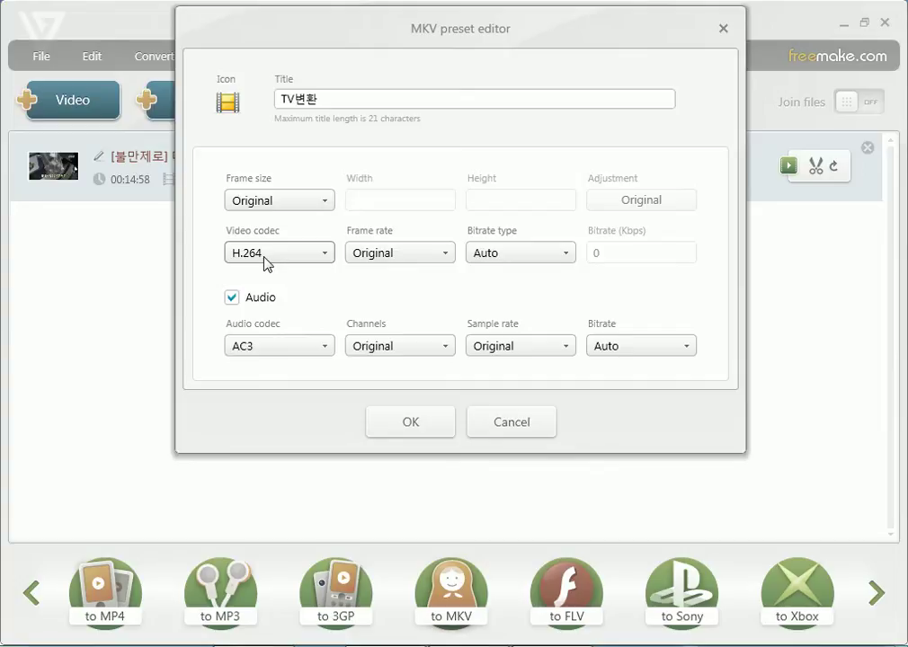
click(256, 346)
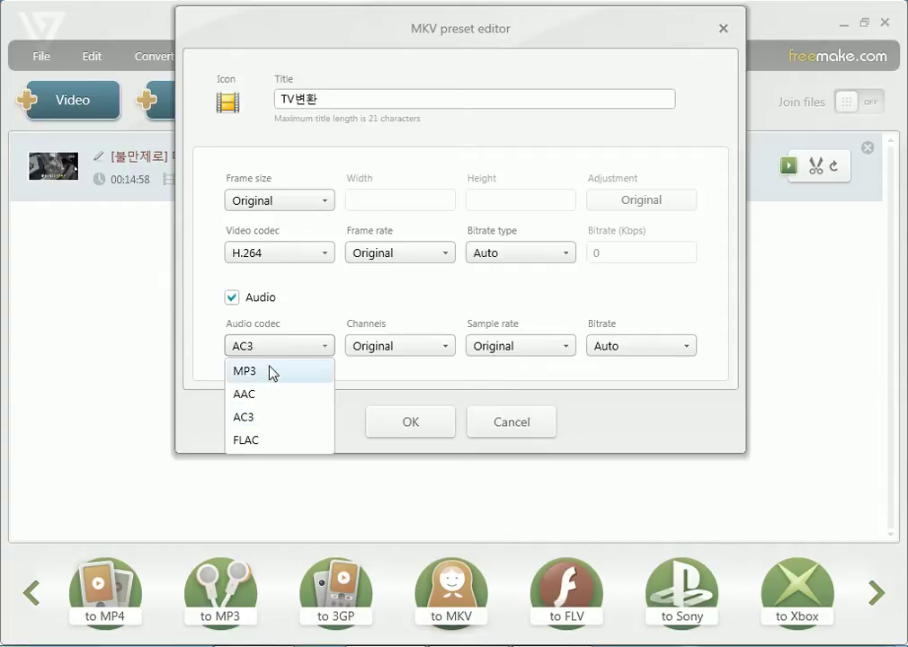
click(265, 427)
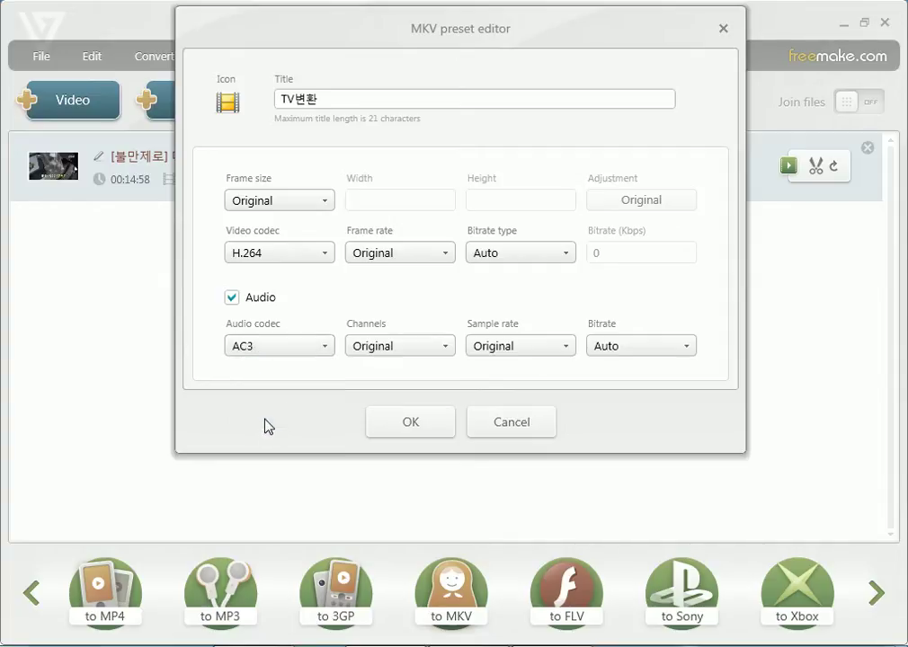
click(289, 349)
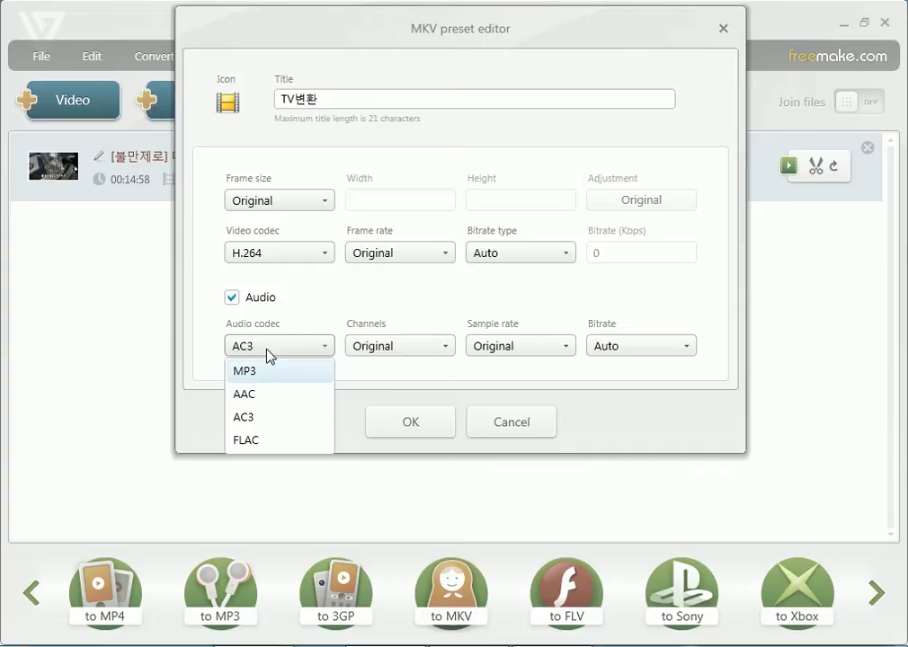
click(259, 417)
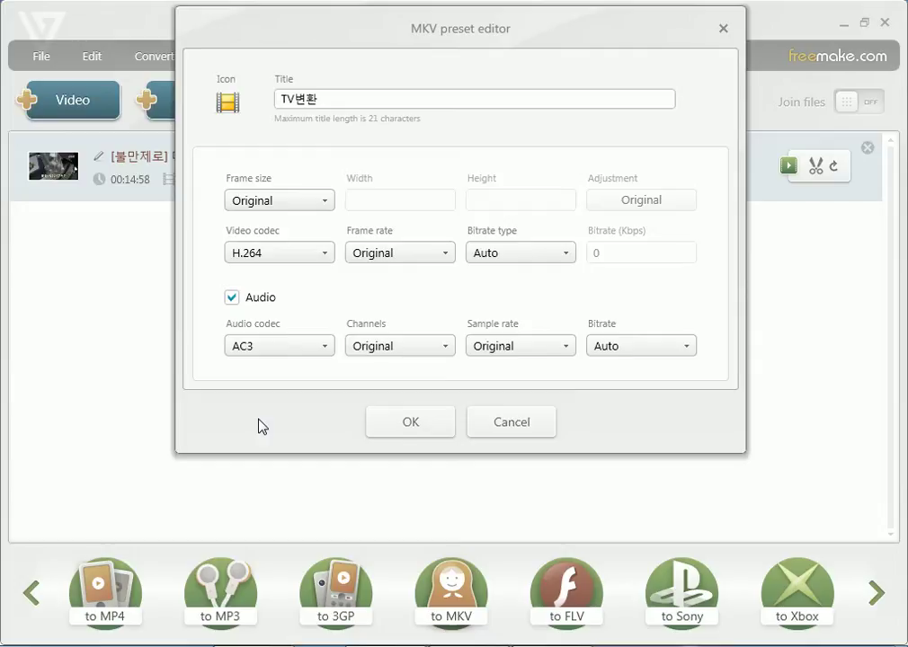
click(269, 347)
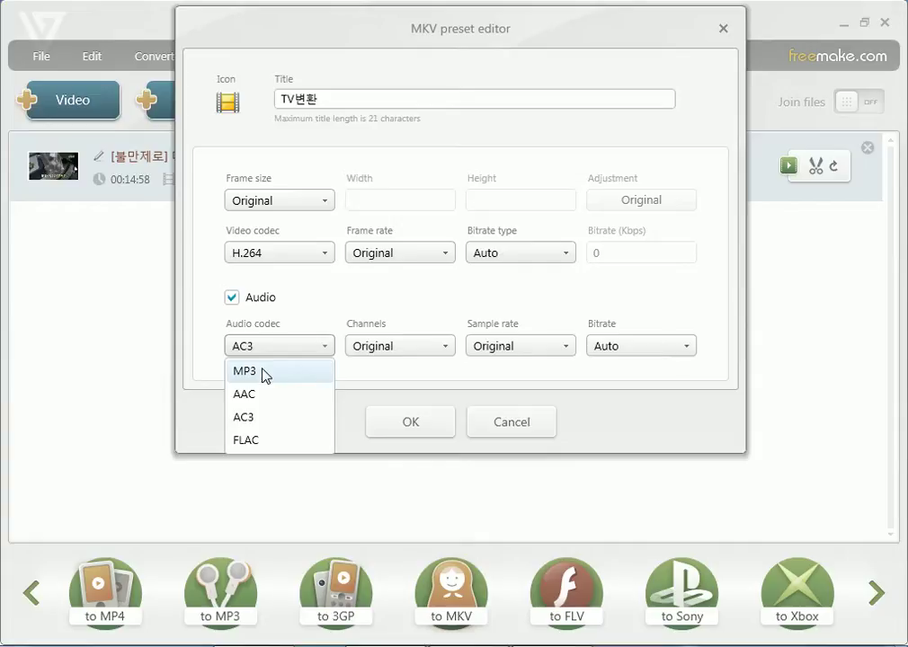
click(256, 417)
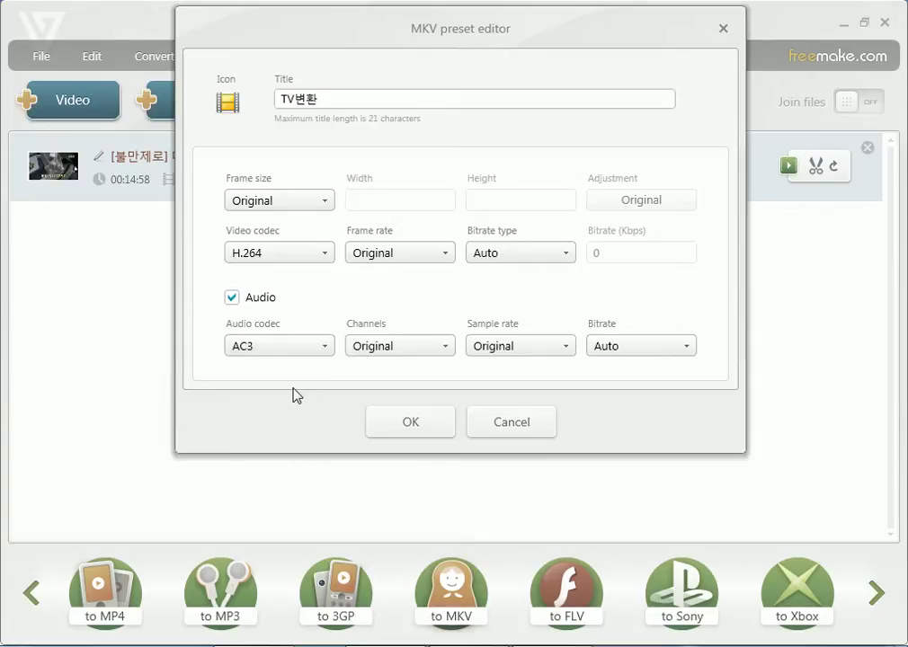
click(408, 427)
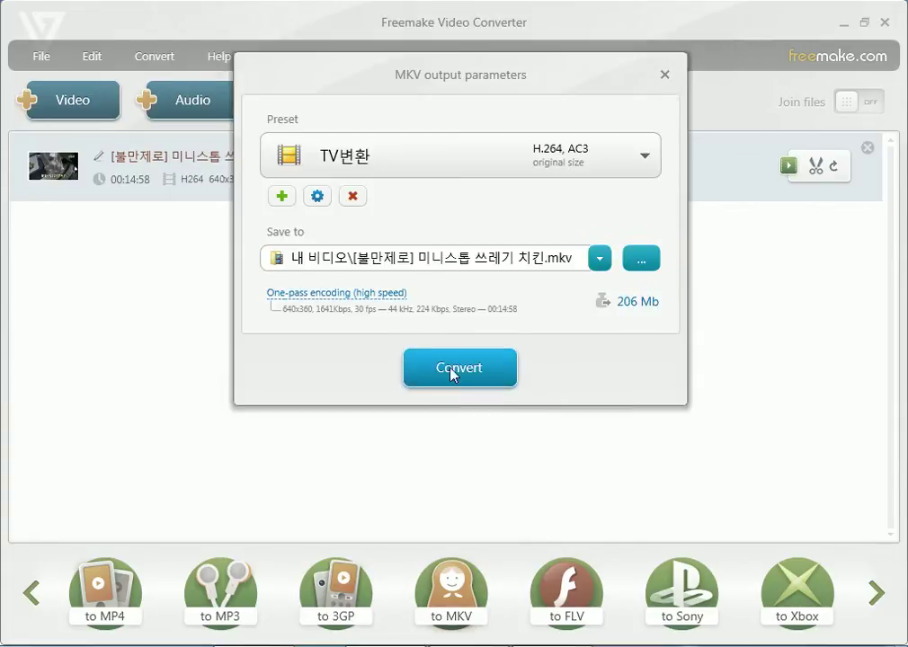
Start the MKV conversion and check the CPU load in Task Manager's Performance tab.
click(446, 376)
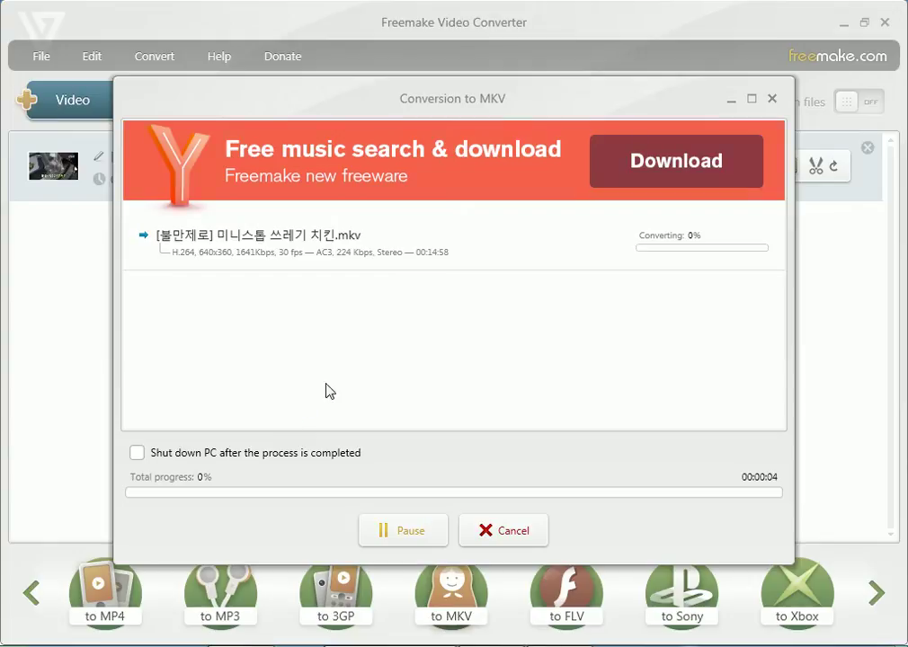
key(ctrl+shift+Escape)
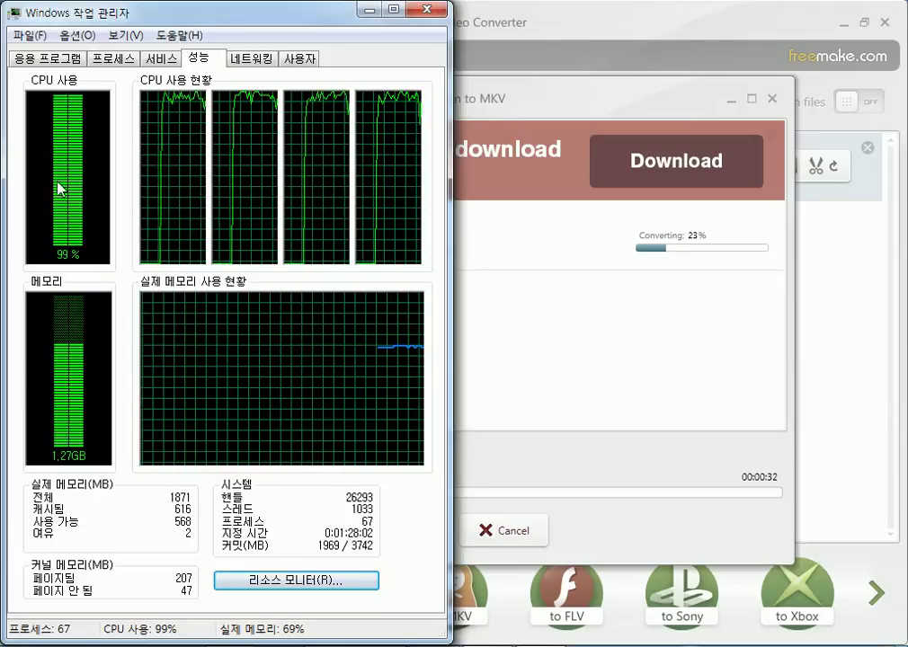
click(434, 12)
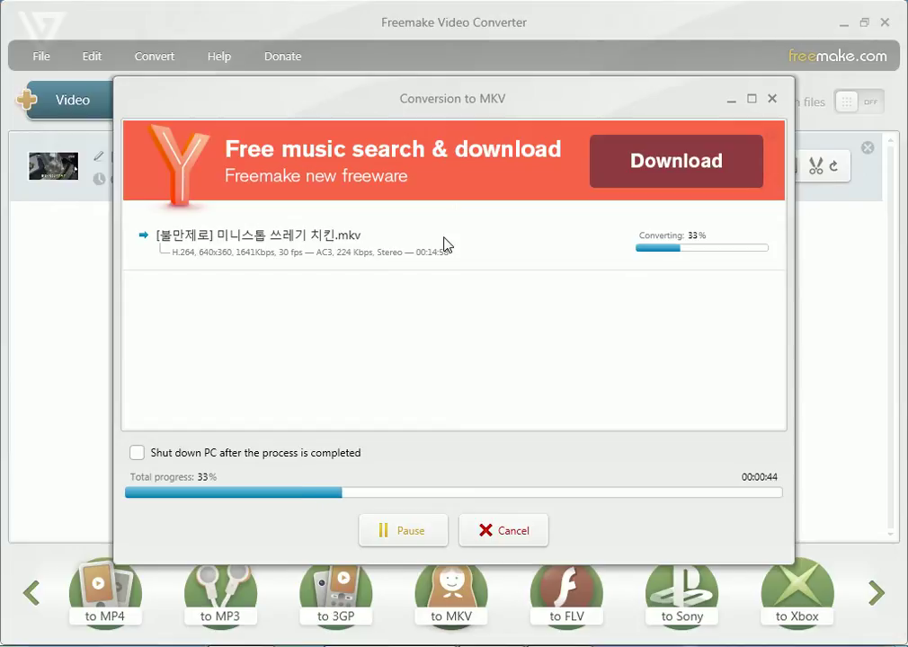
drag(416, 100, 500, 43)
click(221, 395)
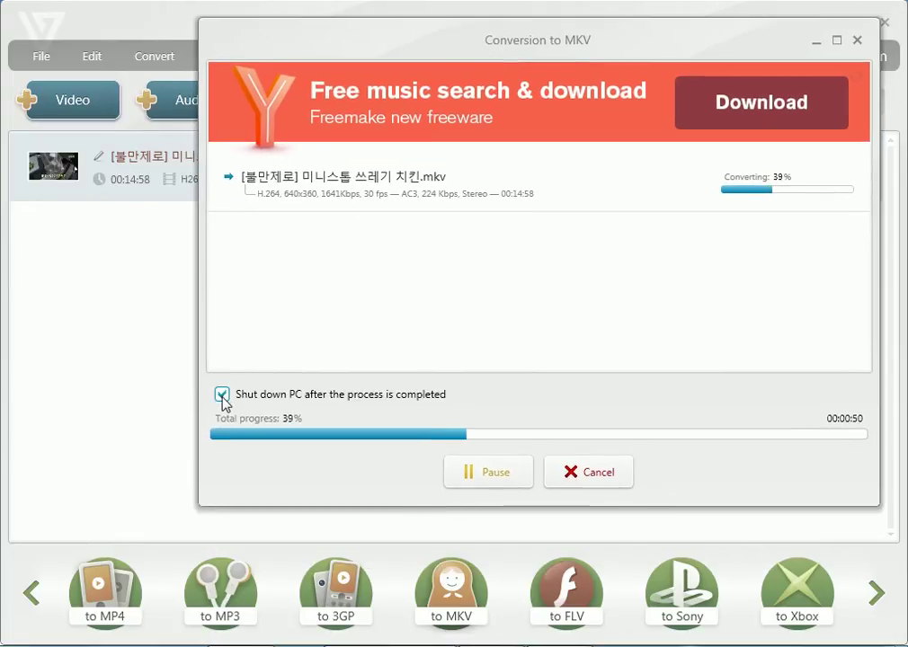
click(222, 396)
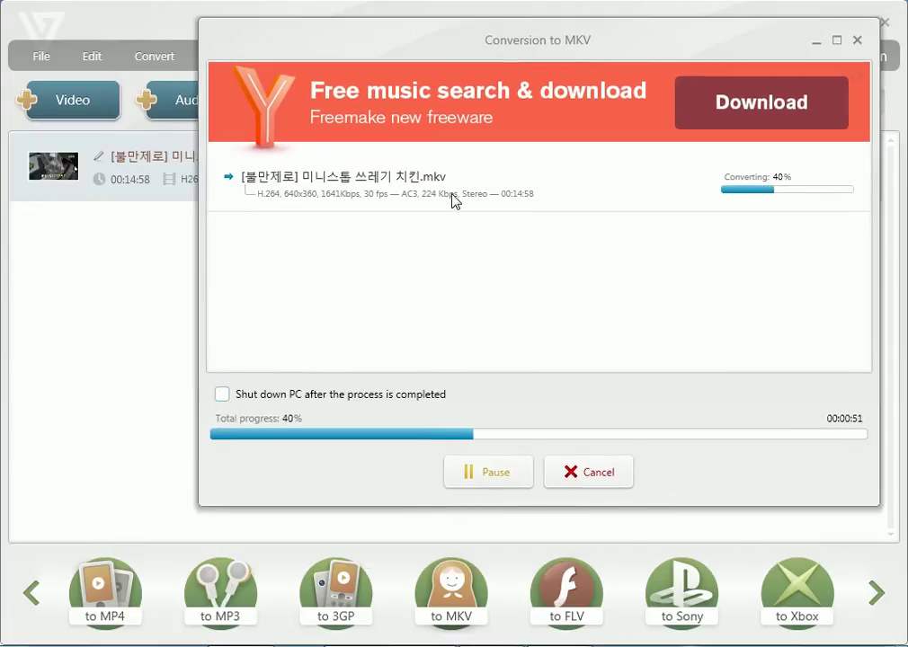
click(222, 396)
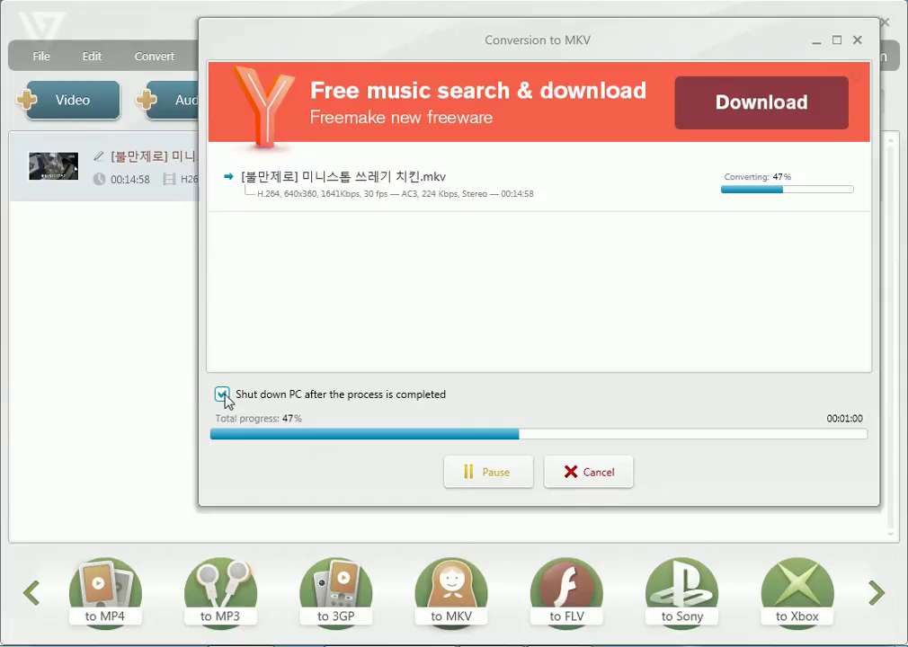
click(222, 395)
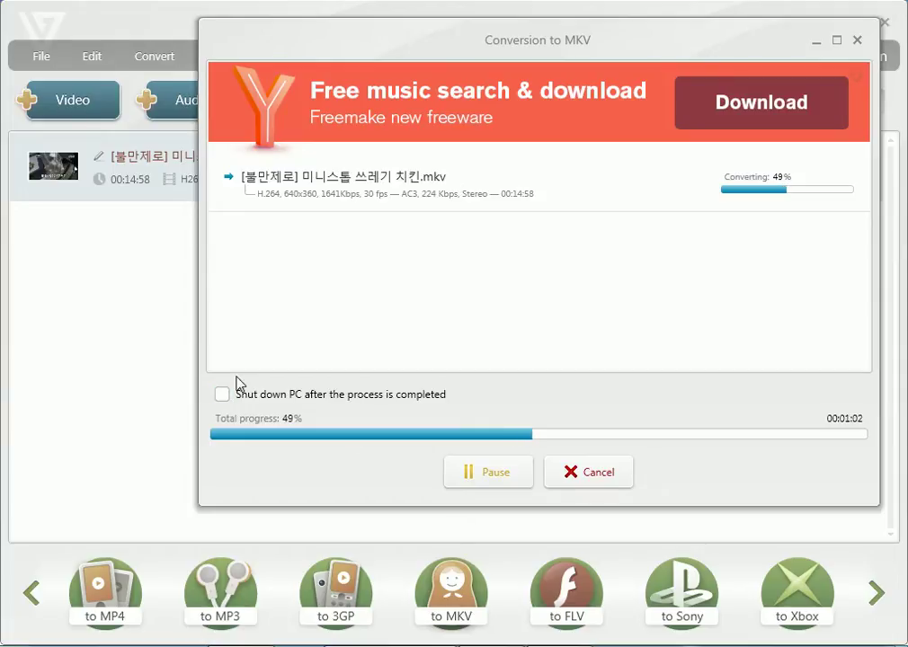
drag(619, 41, 521, 72)
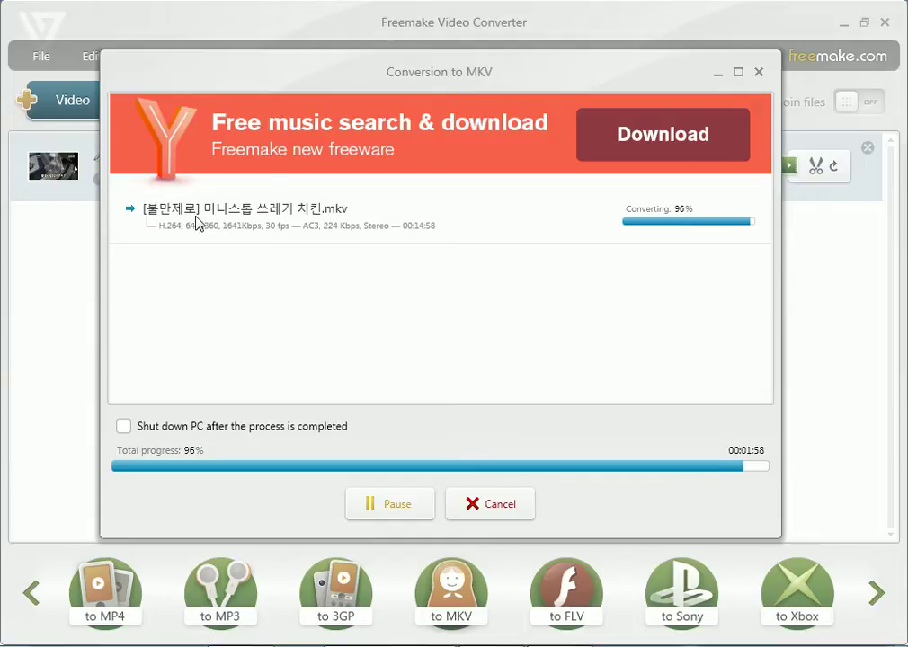
drag(318, 86, 324, 254)
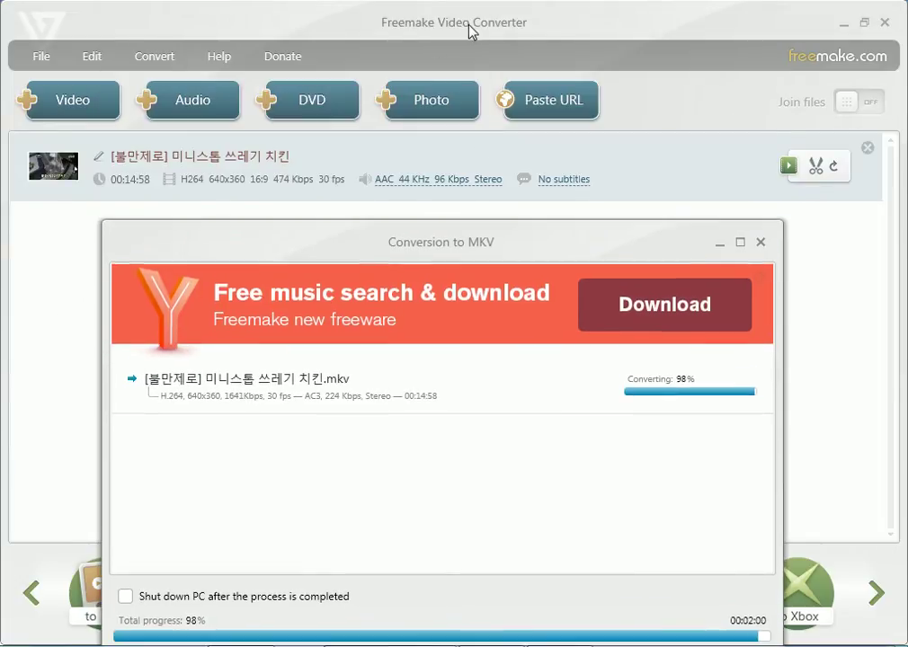
Dismiss the conversion success and completion windows, then show the desktop.
drag(465, 226, 507, 36)
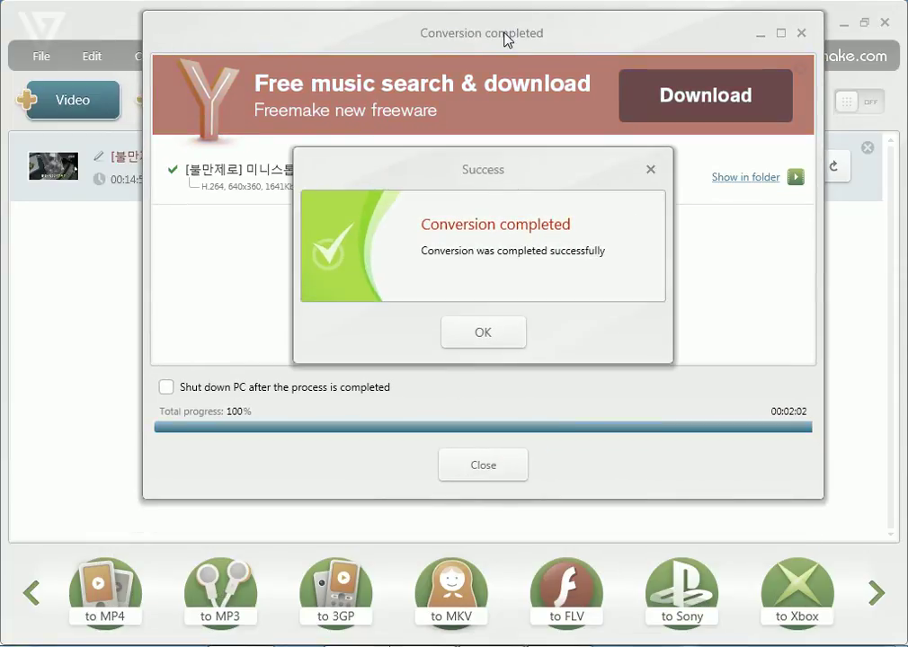
click(486, 334)
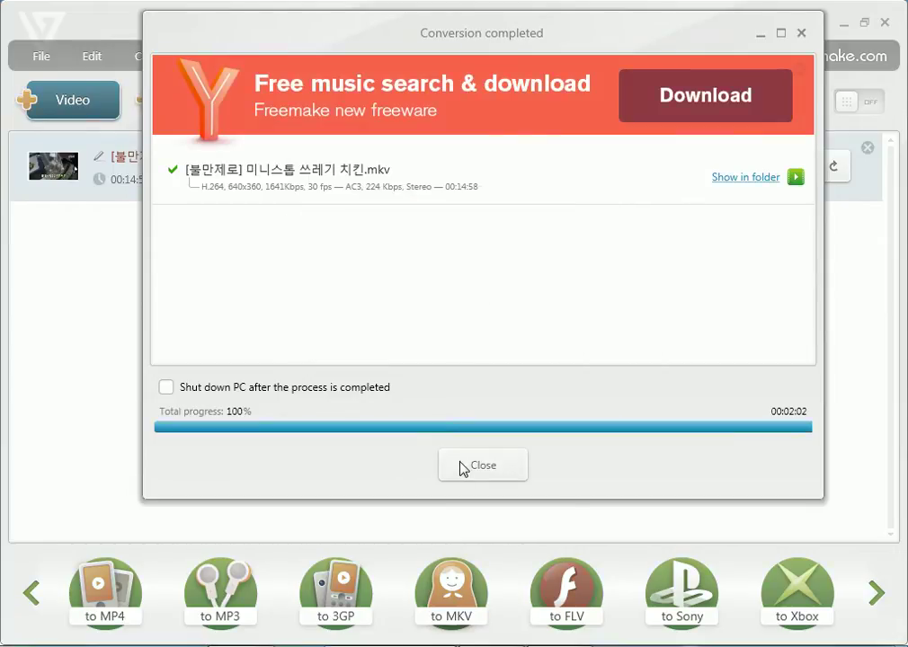
click(463, 466)
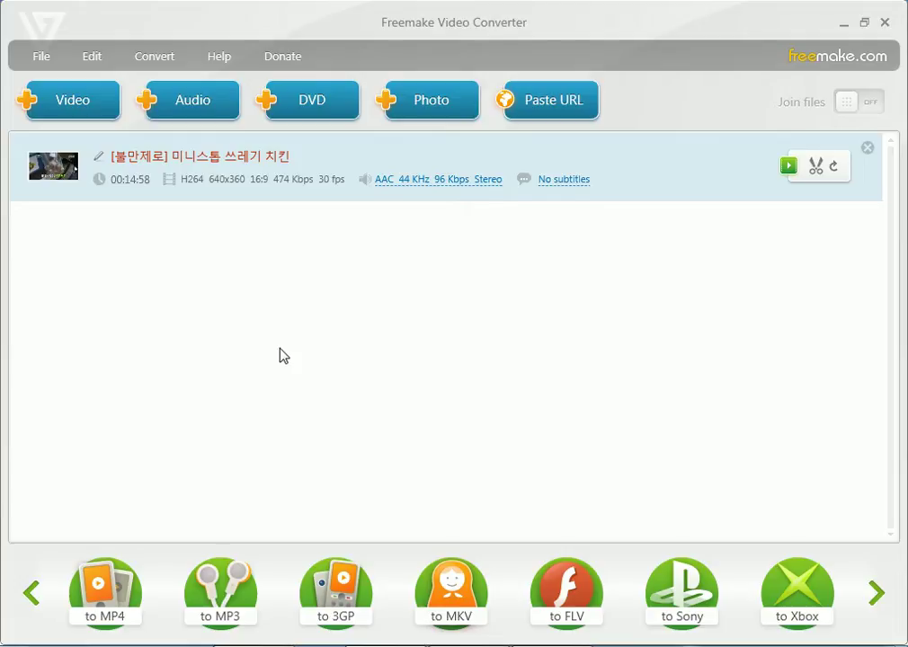
key(super+d)
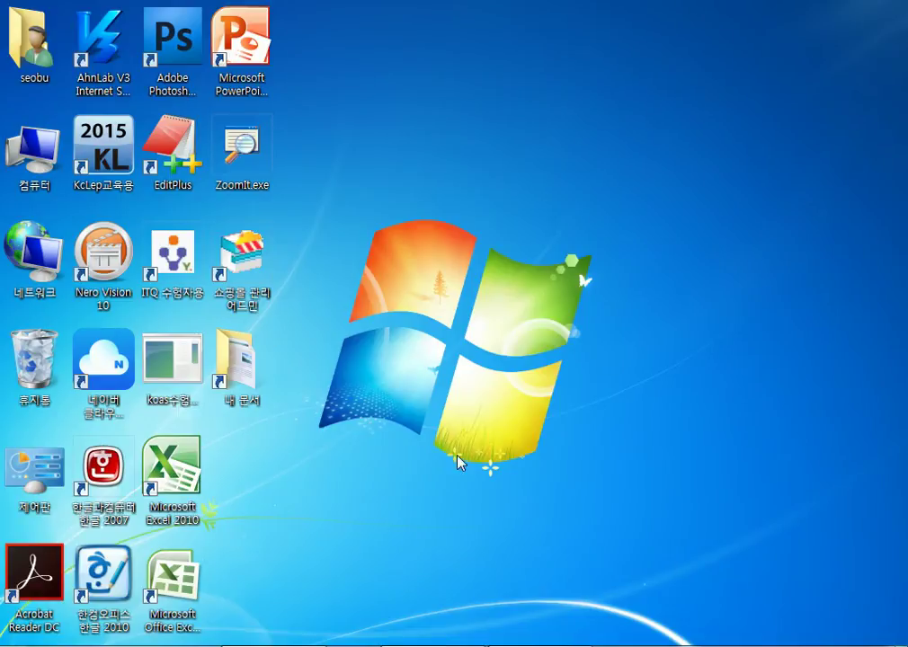
Bring Notepad back and replace its text with the heading '재부팅(Re-Booting)'.
mouse_move(540, 644)
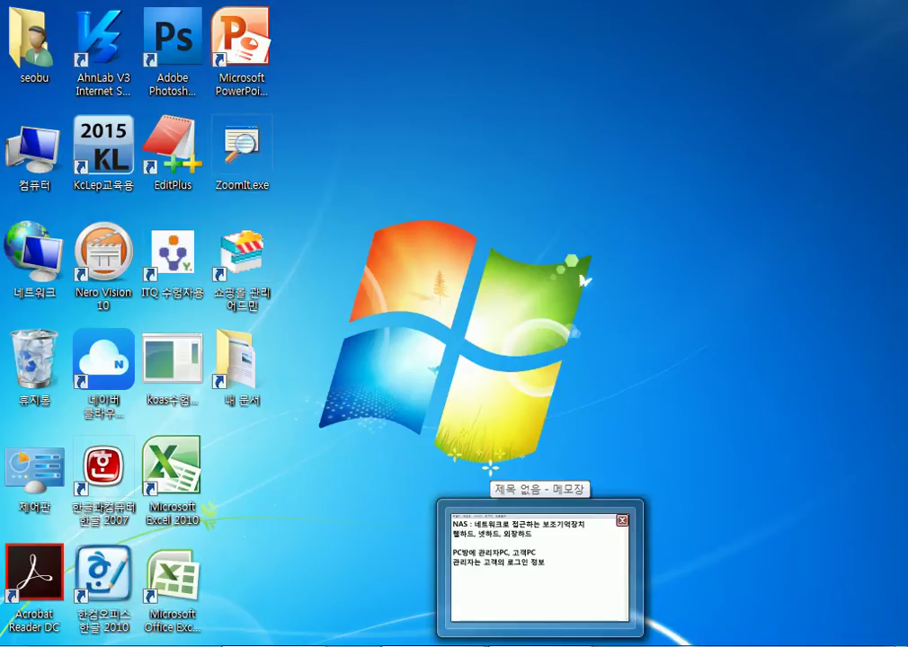
click(541, 644)
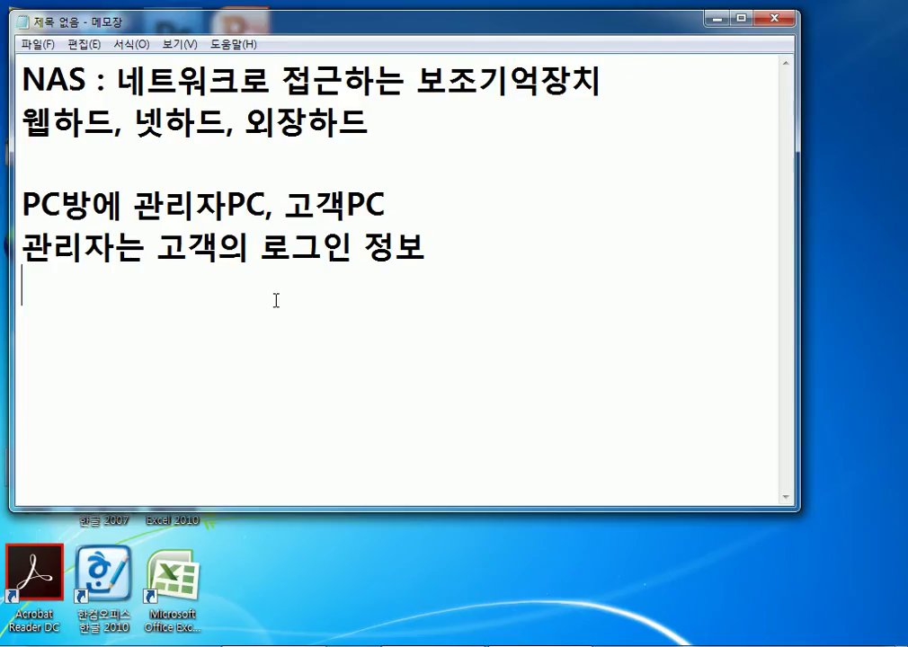
key(ctrl+a)
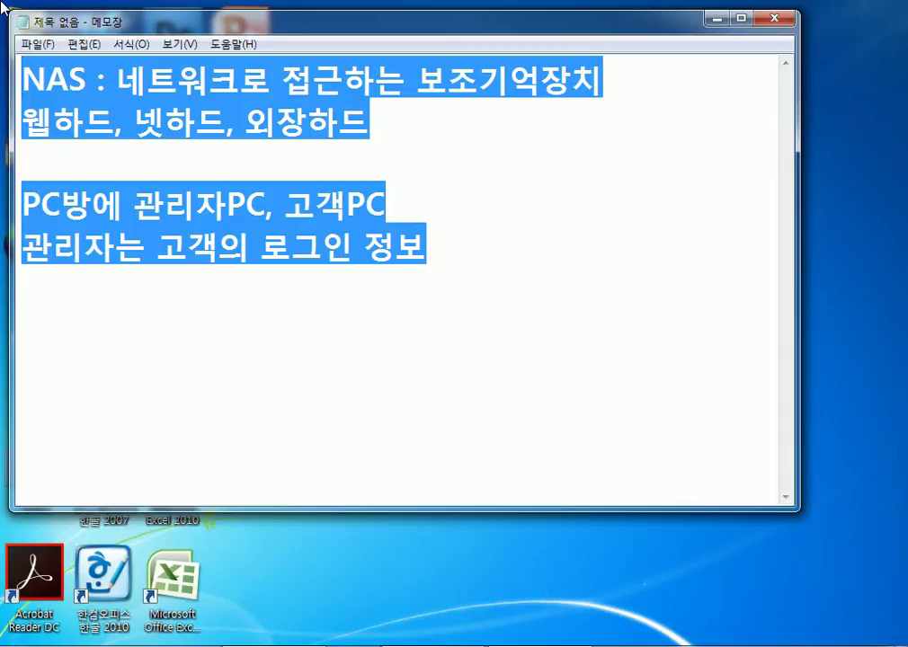
text(ㄲ듀ㅐ)
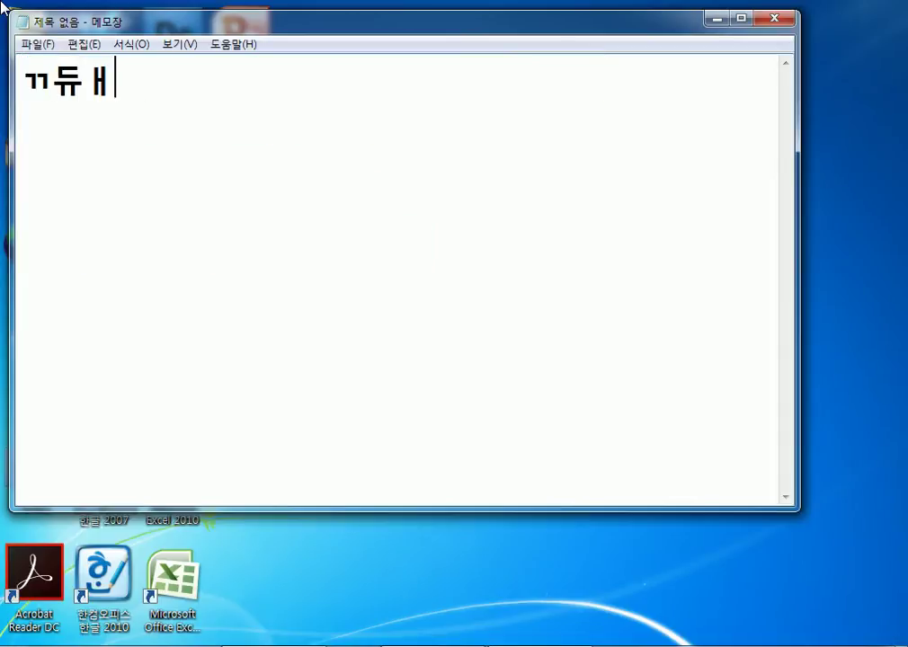
key(BackSpace)
key(BackSpace)
key(BackSpace)
text(재부팅)
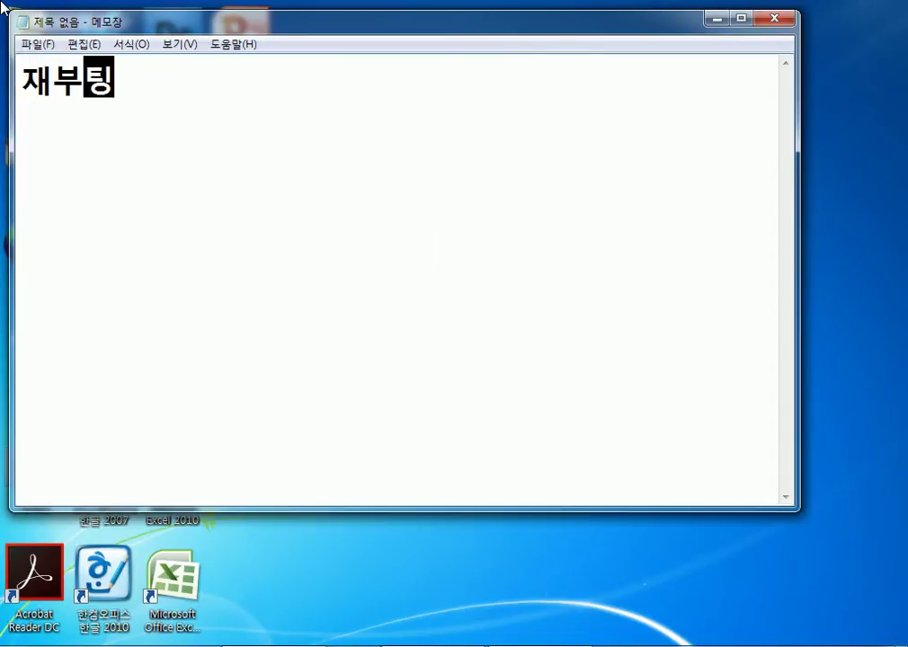
text((Re-B)
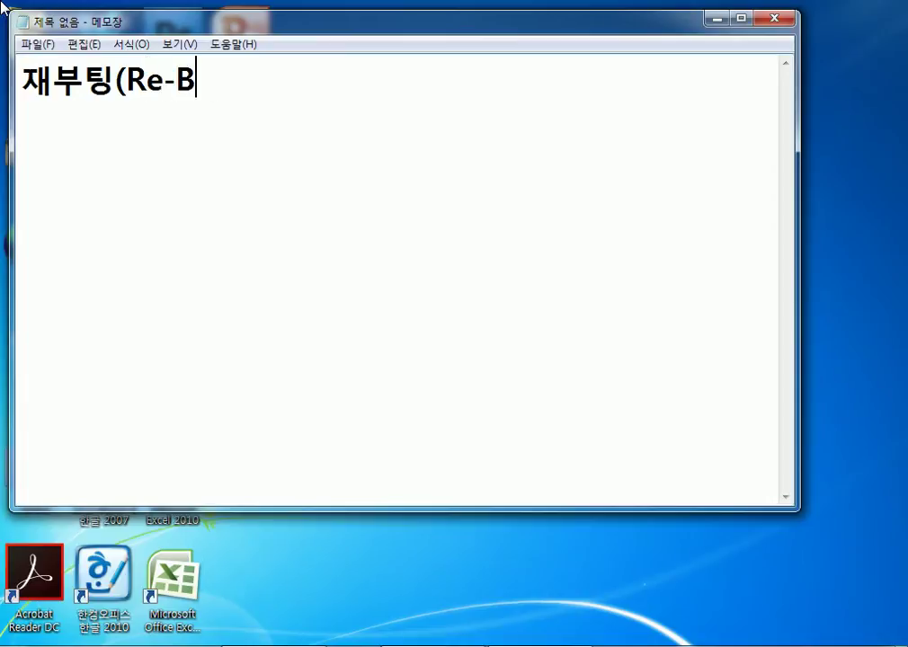
text(ooting))
key(Return)
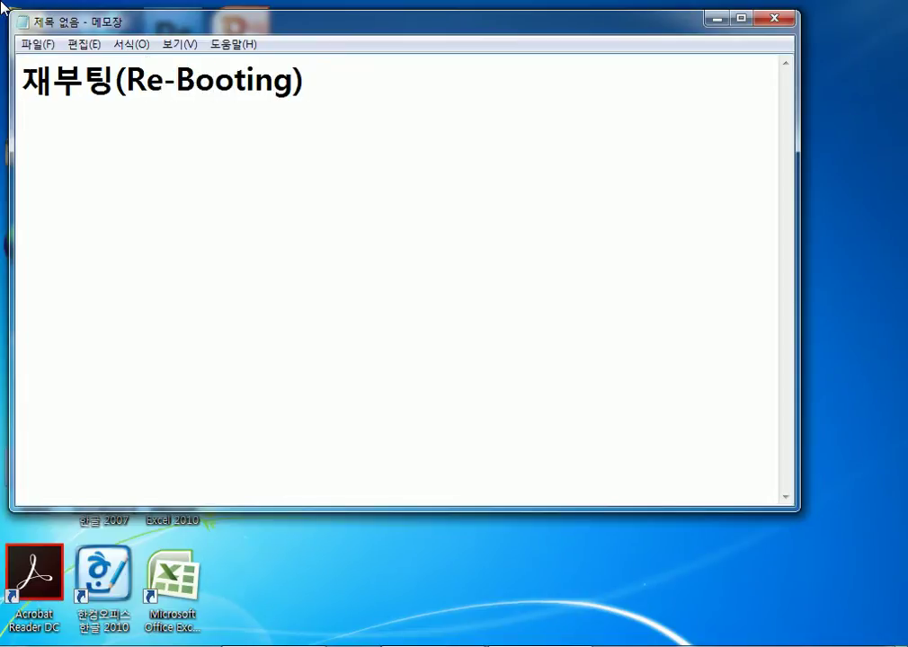
Type the definition line 'PC의 전원을 Off/On하는 기능' below the heading.
text(ㅔㅊ)
key(BackSpace)
key(BackSpace)
text(ㅔㅊ)
key(BackSpace)
key(BackSpace)
key(Hangul)
text(PC)
key(Hangul)
text(의 전원을)
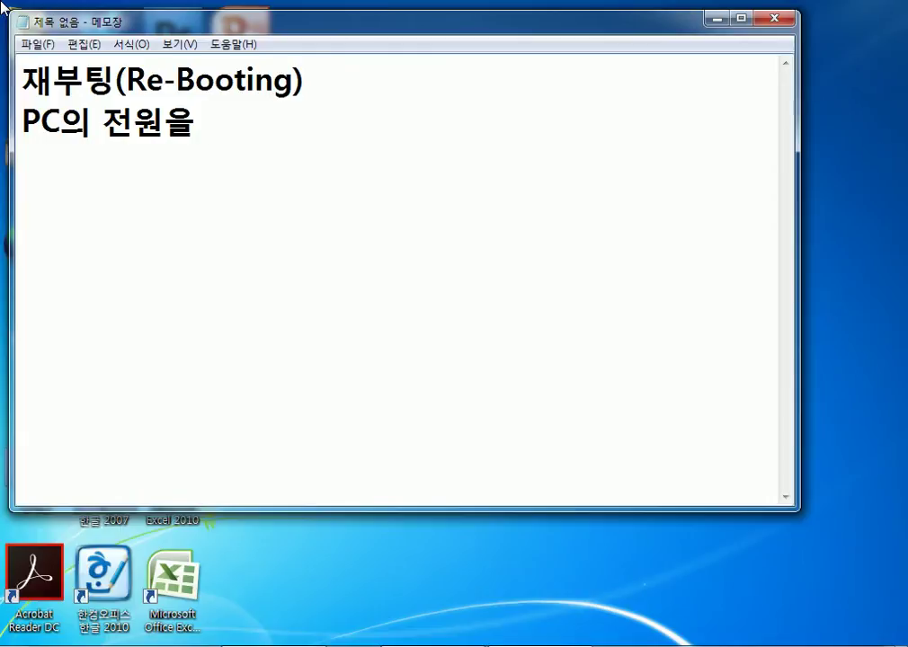
key(Hangul)
text(On/Off)
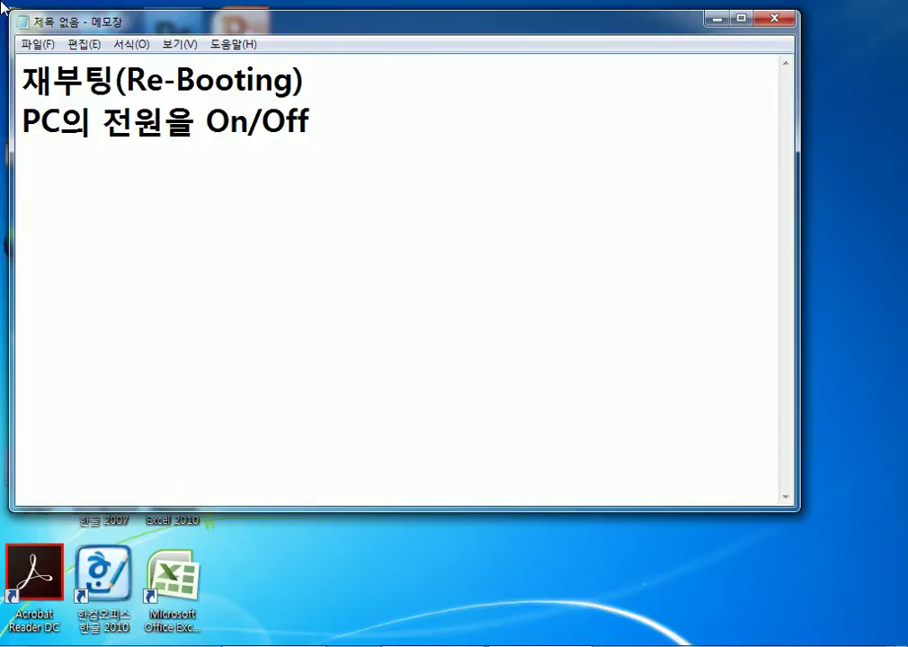
key(BackSpace)
key(BackSpace)
key(BackSpace)
key(BackSpace)
key(BackSpace)
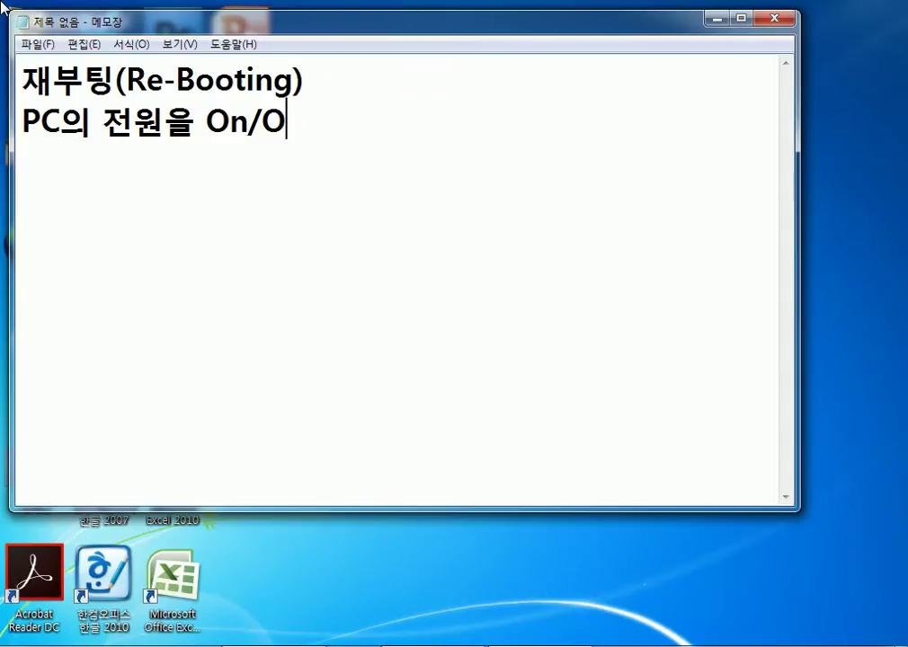
key(BackSpace)
text(Off/)
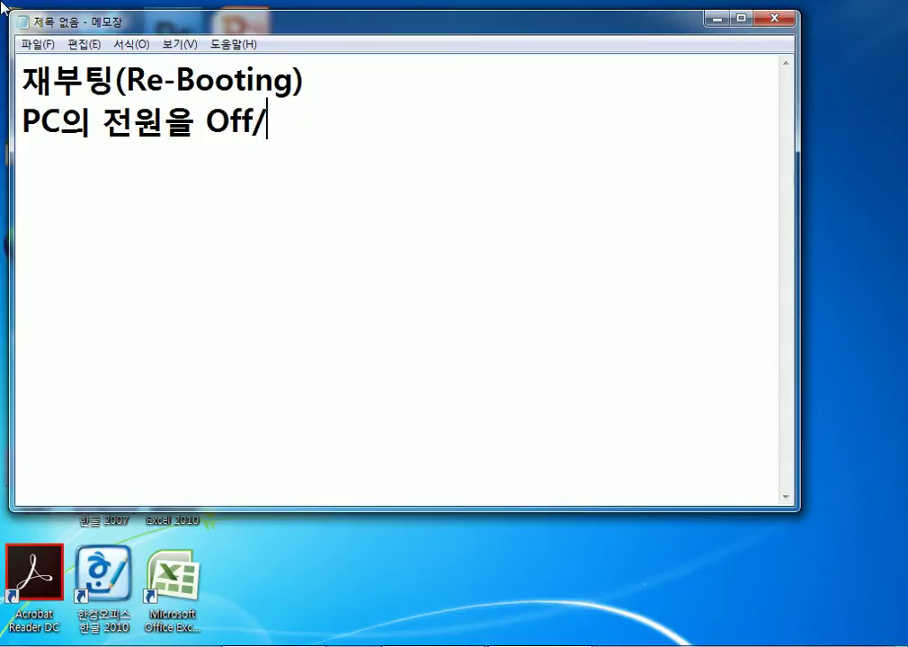
text(On하는 )
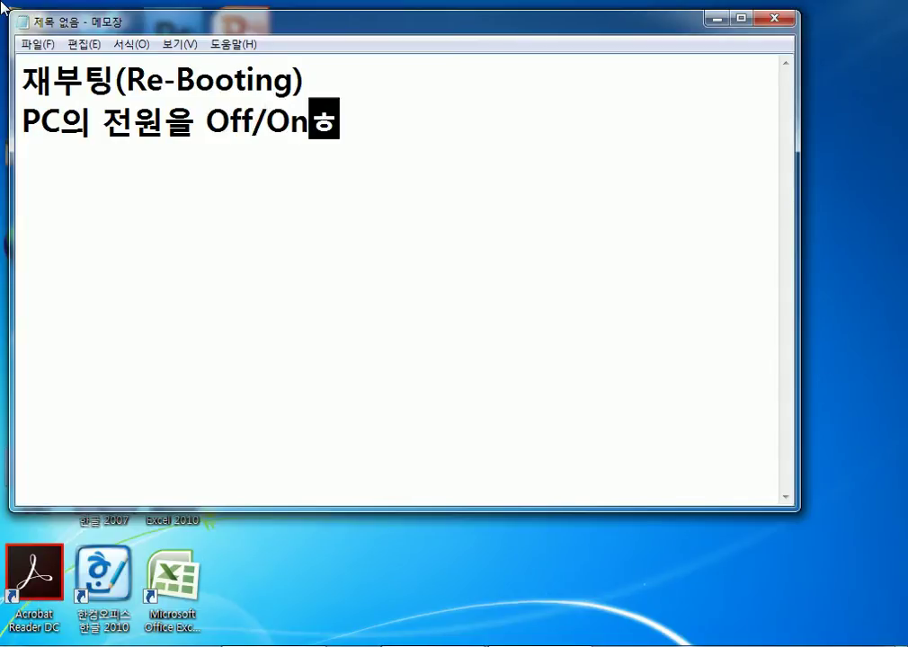
text(기능)
key(Return)
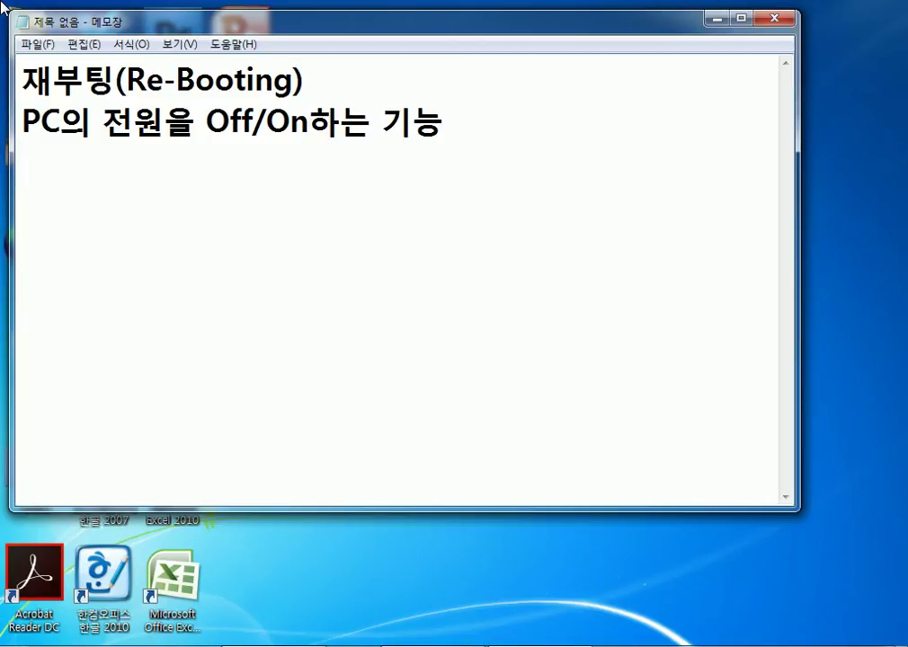
key(super)
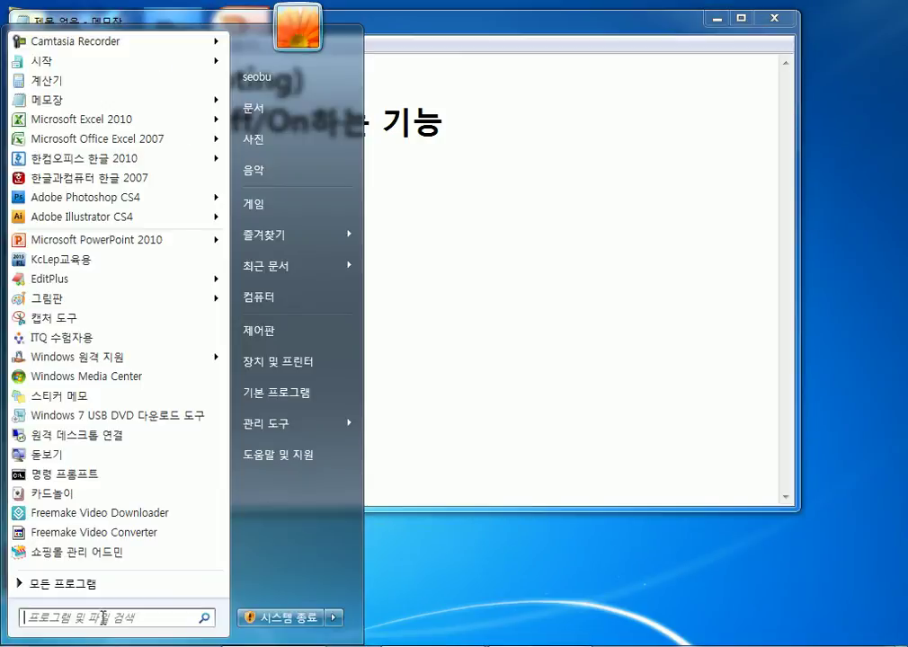
mouse_move(331, 620)
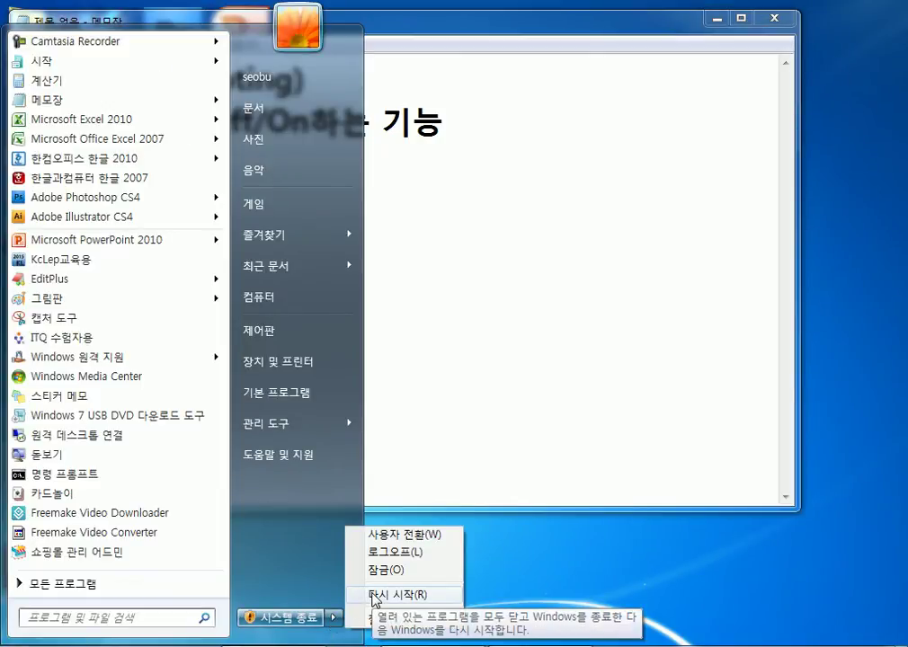
click(545, 324)
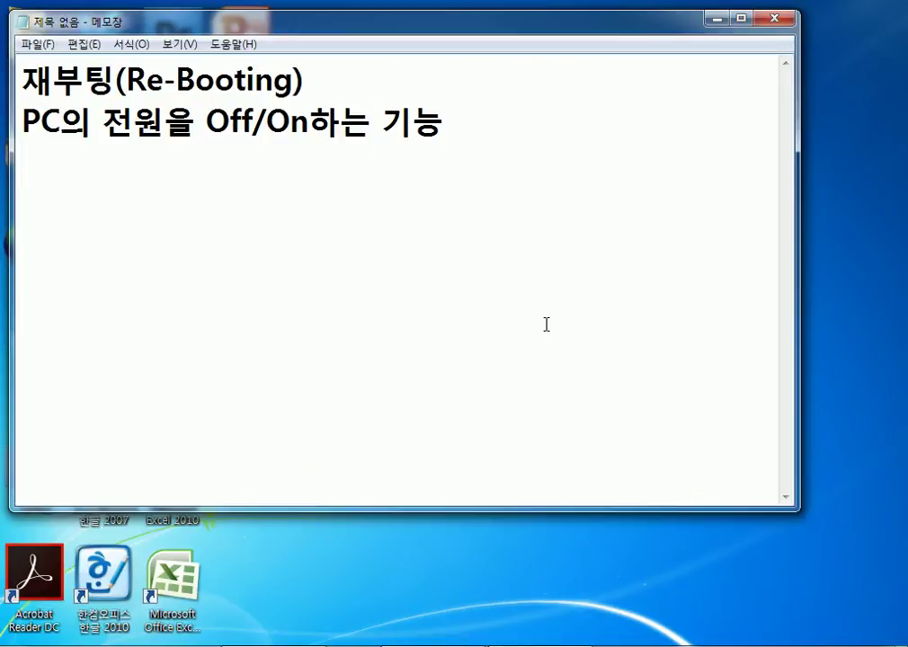
Add 'Cold-Reboot' and 'Warm-Reboot' on separate lines below the definition.
key(Return)
text(Cold)
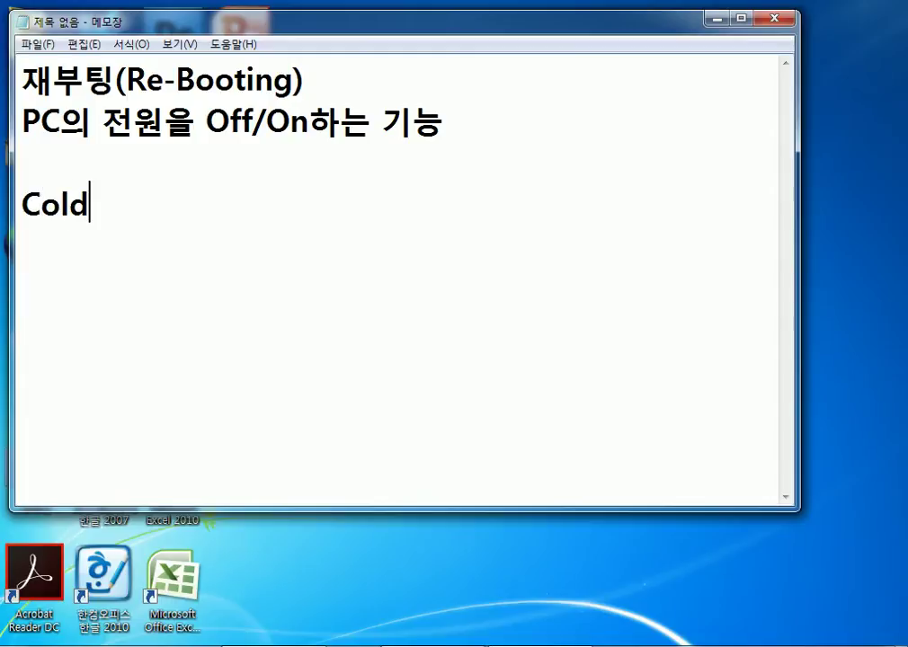
text(-Re)
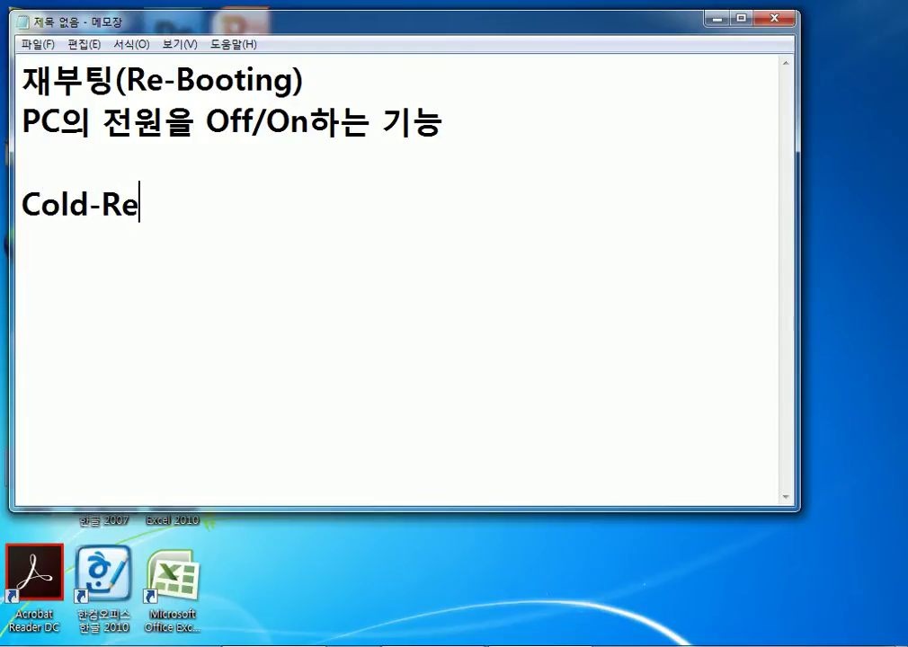
text(boot)
key(Return)
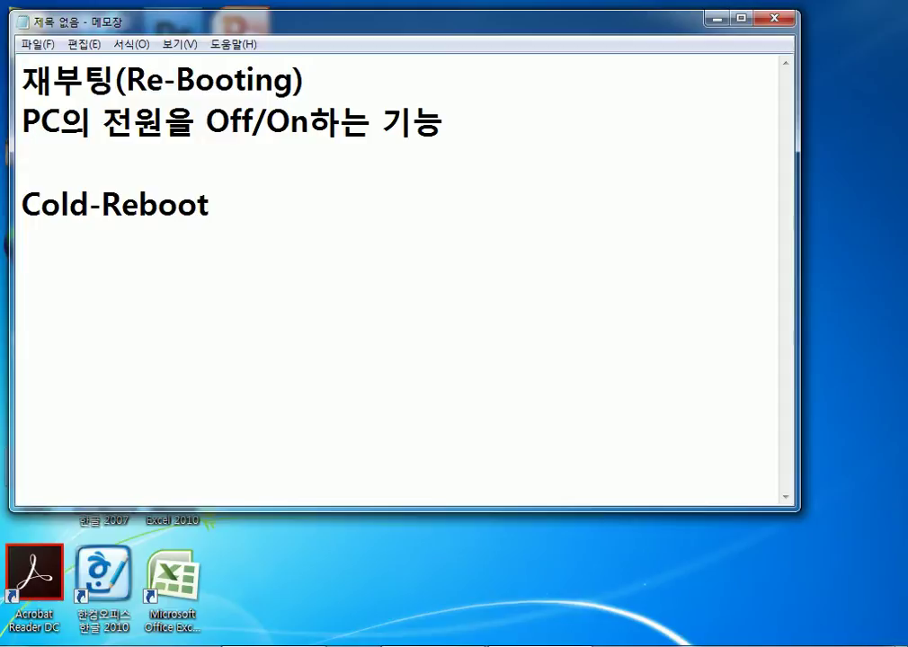
text(Warm)
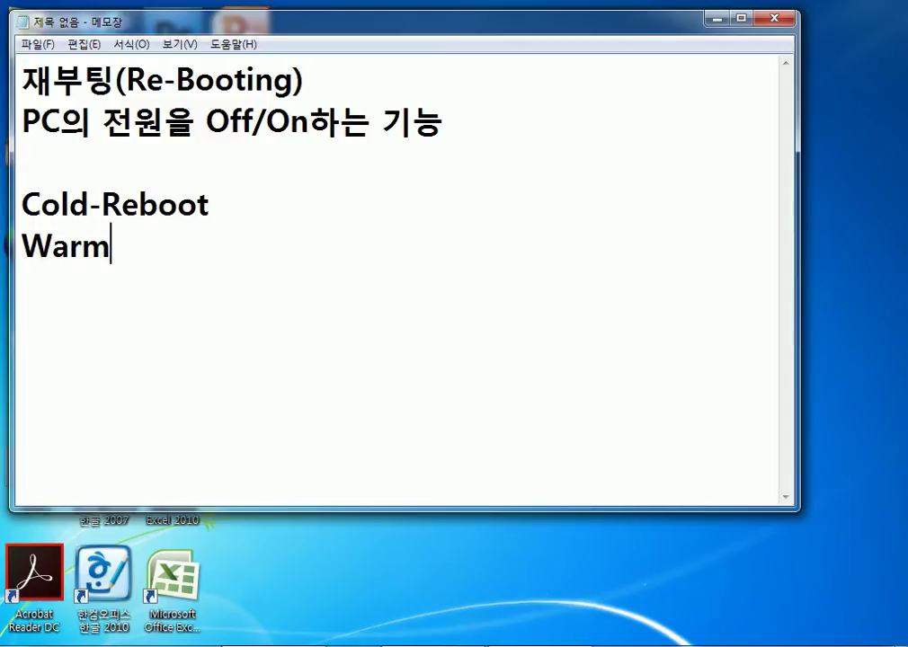
text(-Reboot)
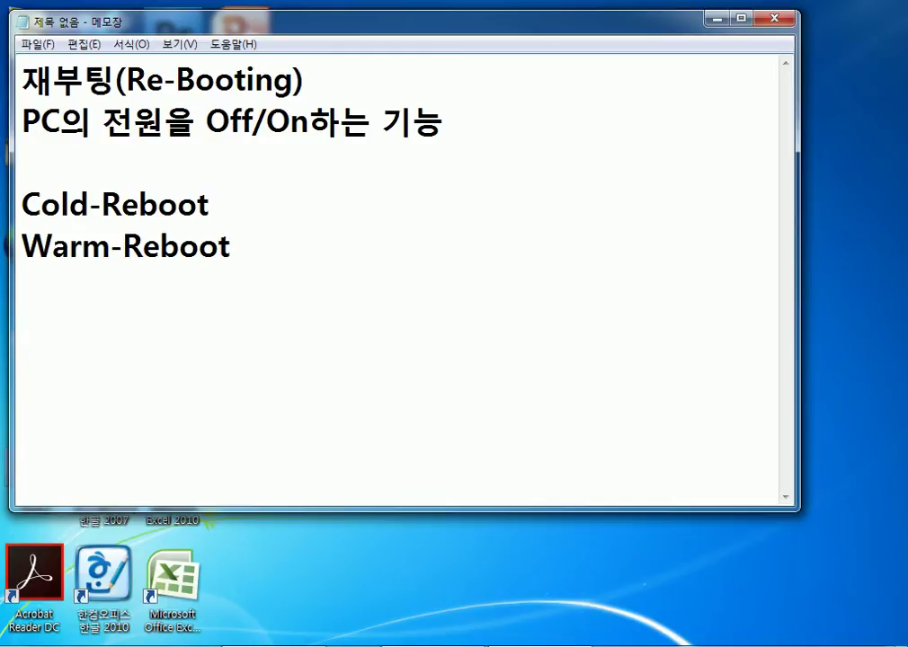
Append ': 전원을 이용해서 사용' to Cold-Reboot and begin Warm-Reboot's explanation with ': 전원에'.
key(Up)
text(: 저전원을 )
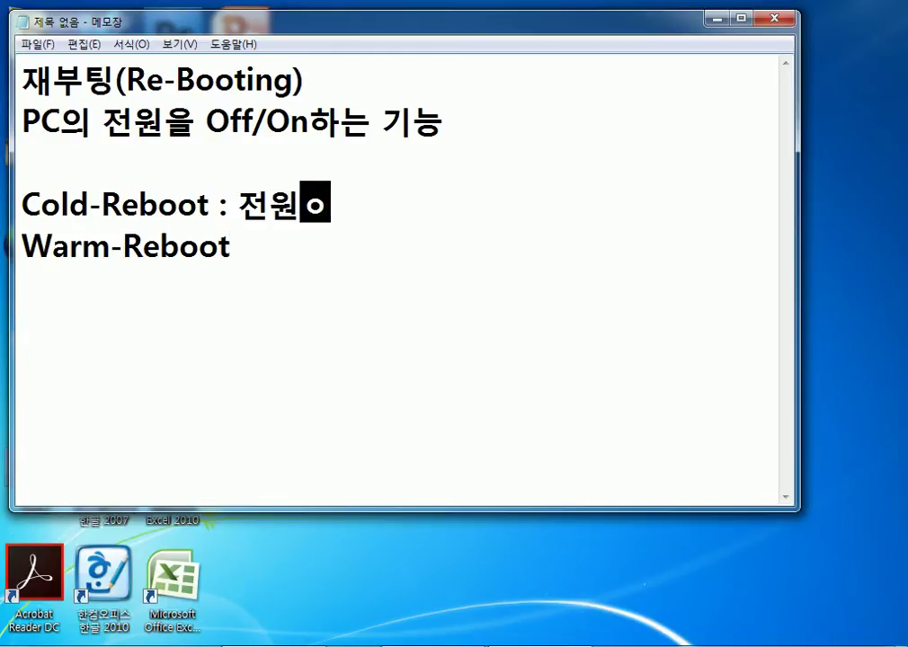
text(이용해서 )
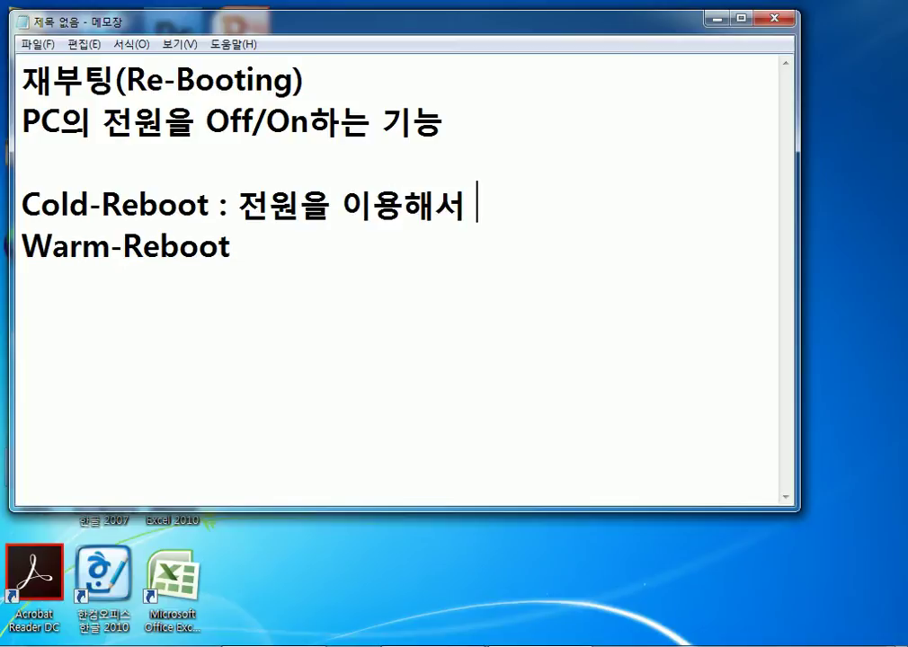
text(사용)
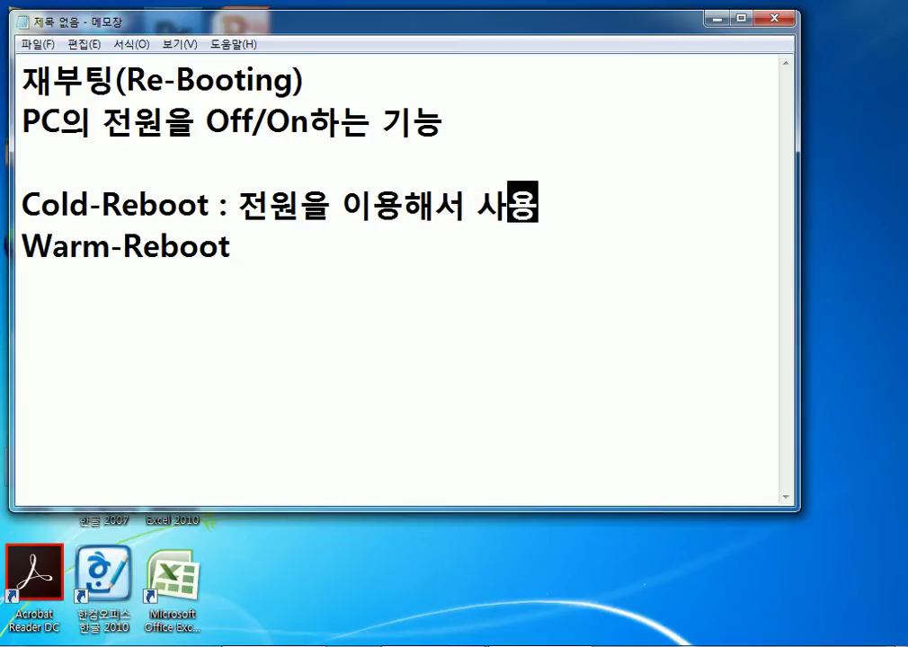
key(Down)
text(: 존ㅇ)
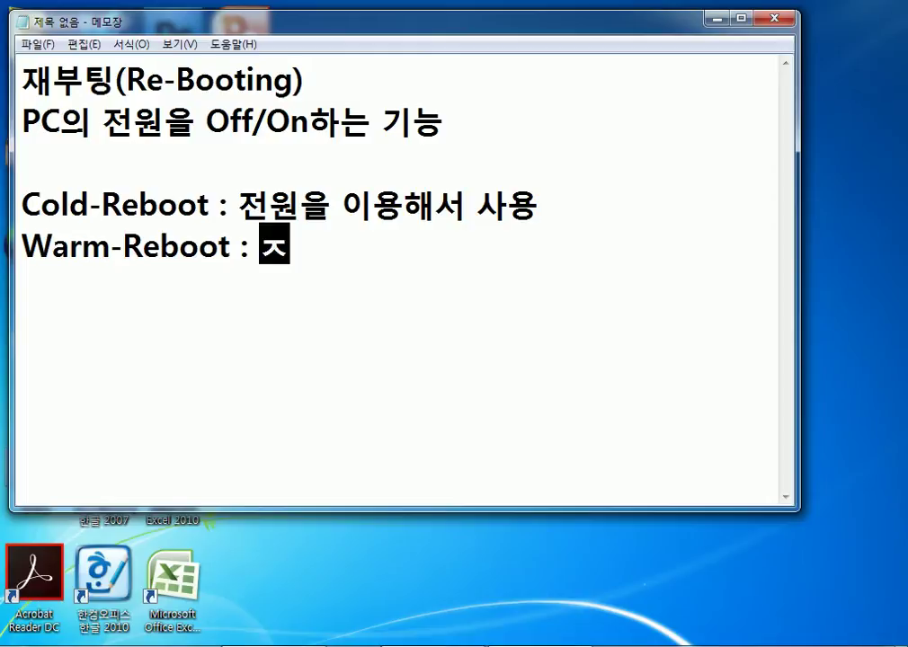
key(BackSpace)
key(BackSpace)
text(전원)
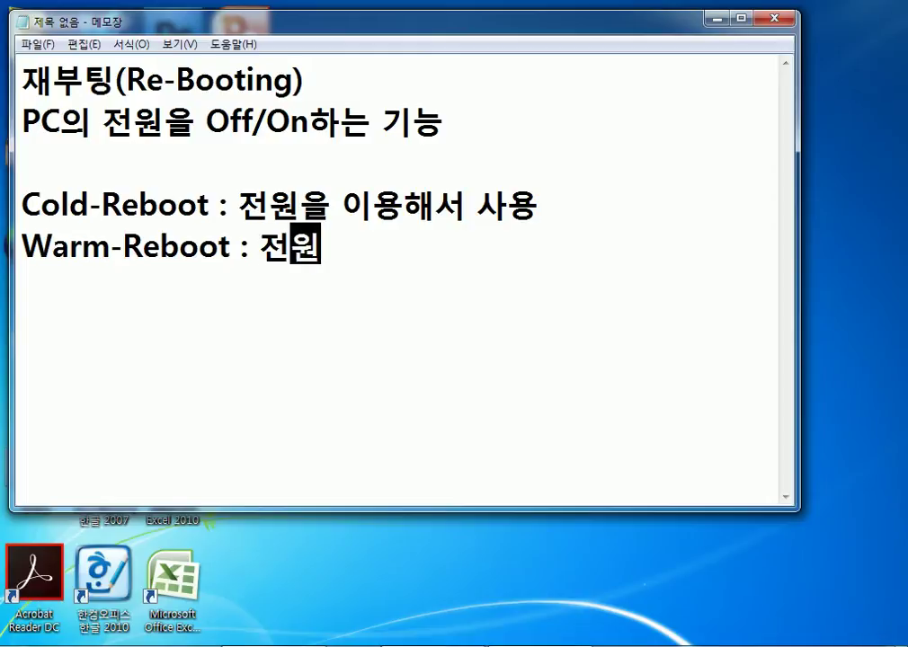
text(에 상고)
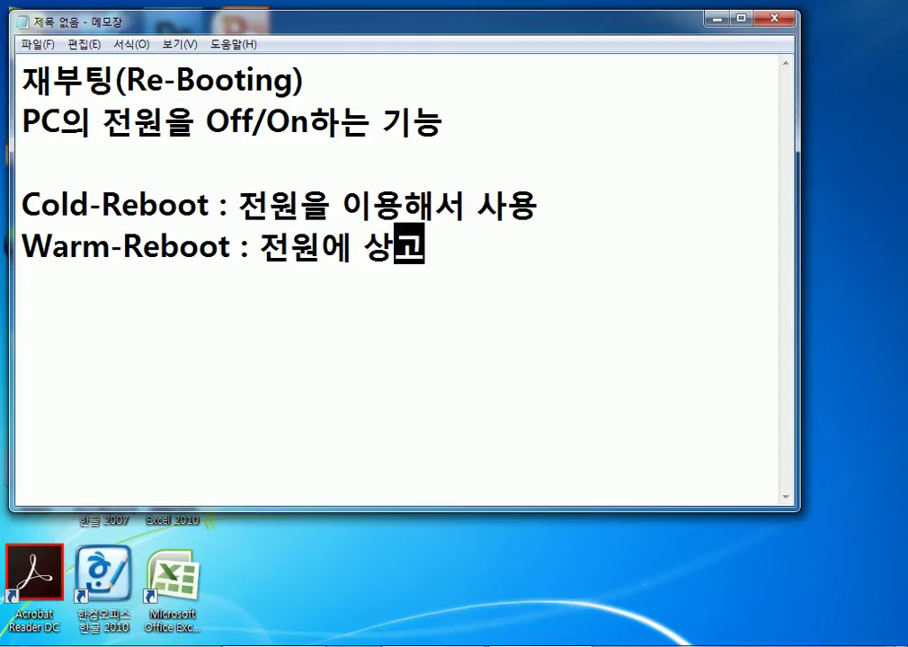
key(BackSpace)
key(BackSpace)
key(BackSpace)
key(BackSpace)
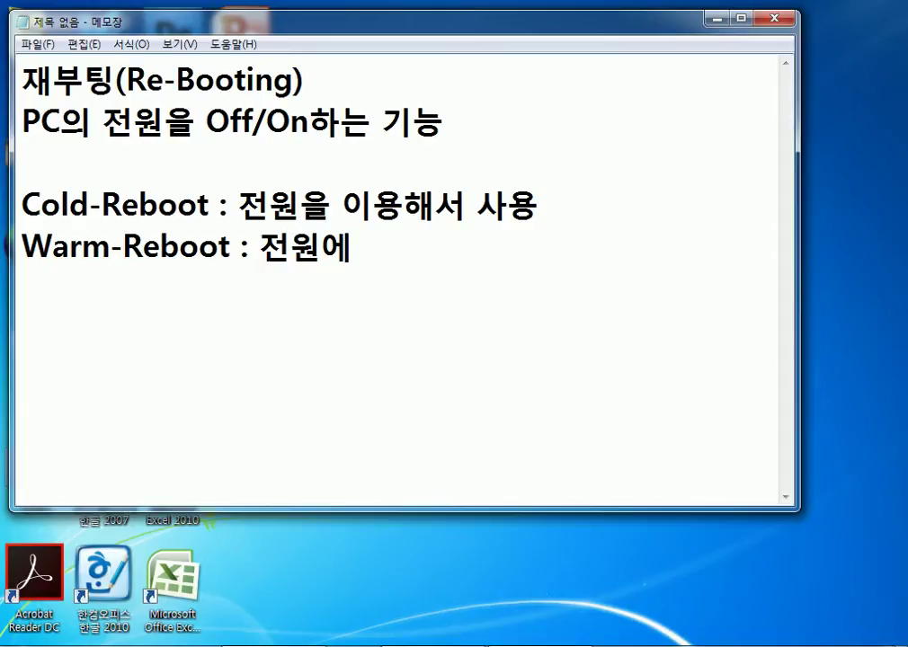
Insert 'S/W(Power, Reset)' after 전원 on the Cold-Reboot line.
key(Up)
key(Left)
key(Left)
text(S.)
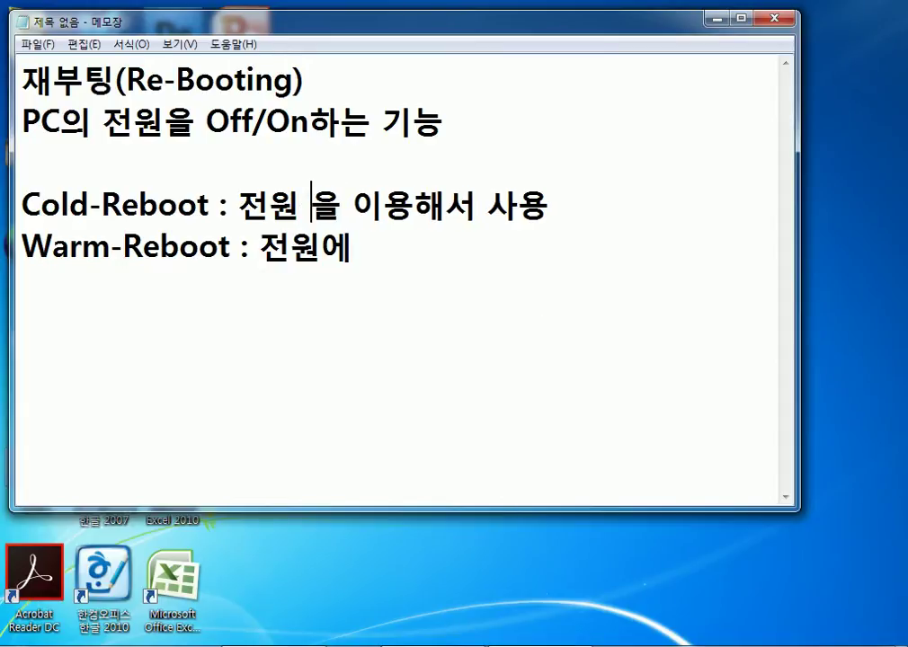
click(338, 206)
key(BackSpace)
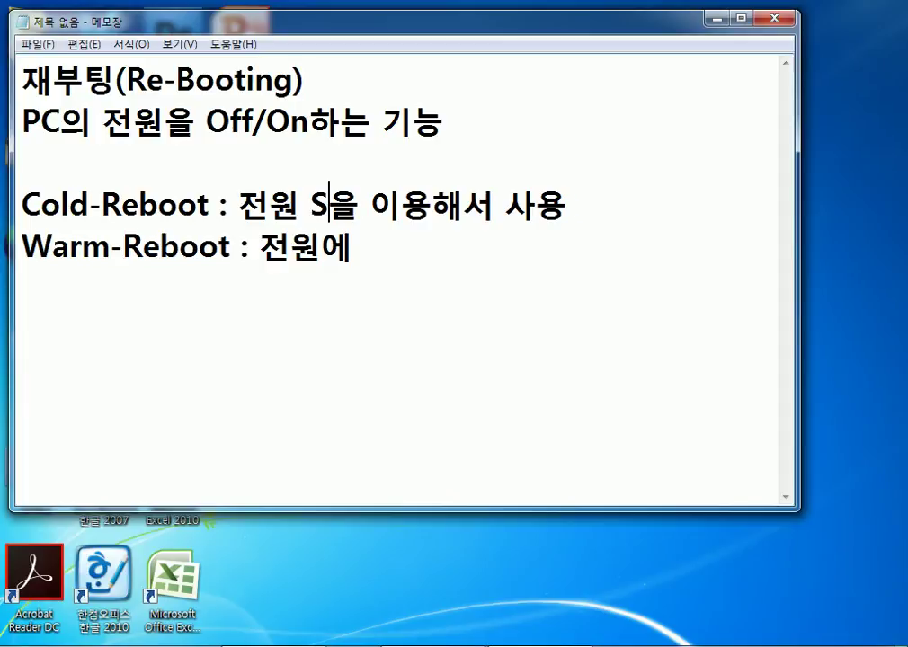
text(/W)
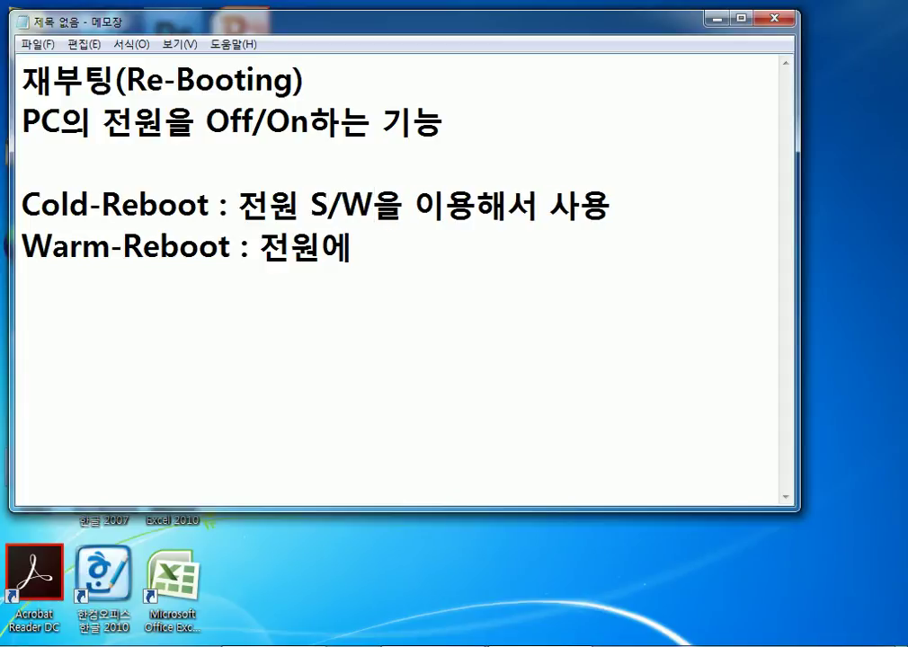
text(()
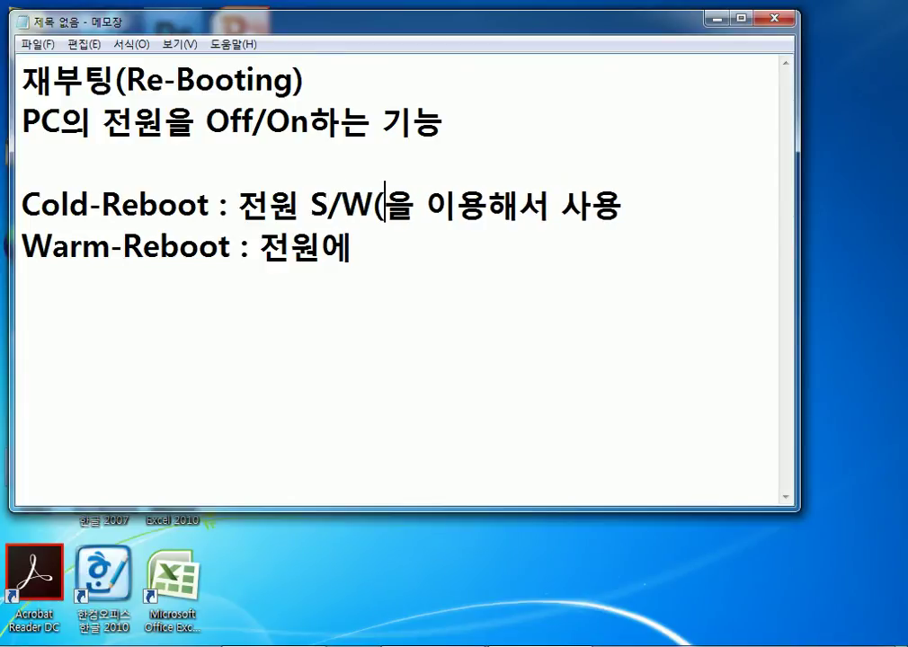
text(Power)
text(, S)
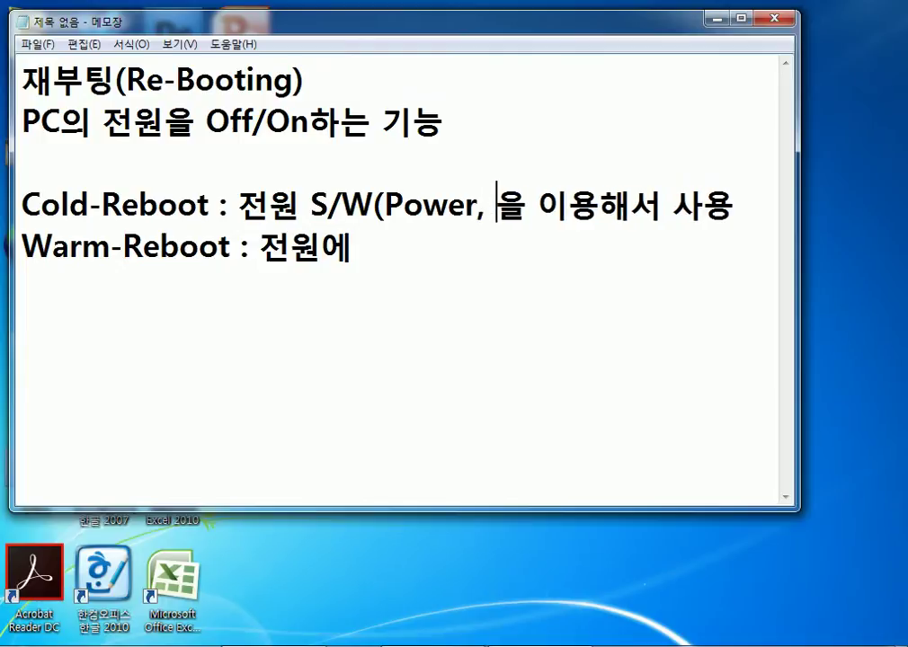
key(BackSpace)
text(Reset))
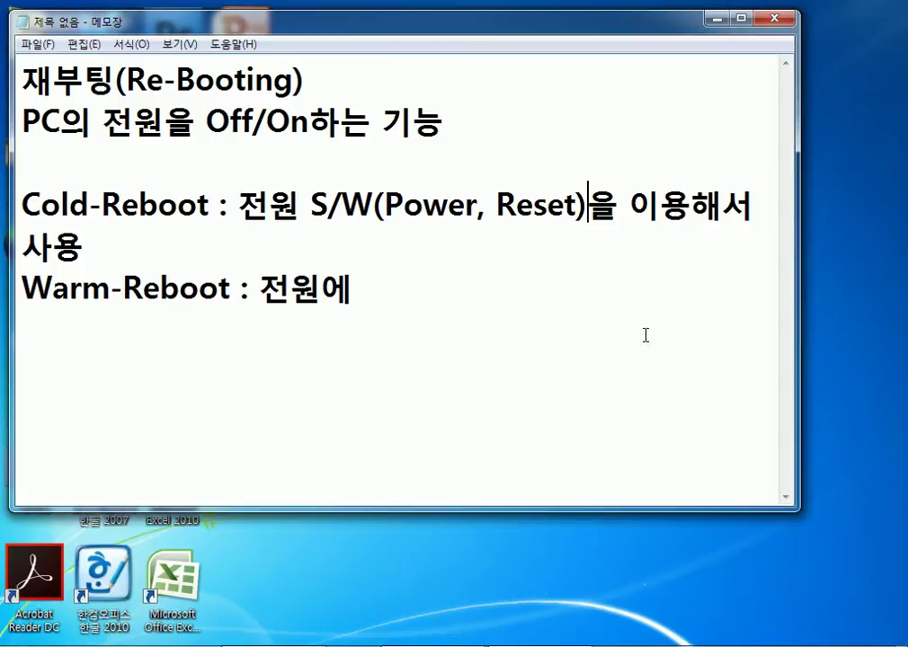
Widen Notepad and change the Warm-Reboot explanation to '소프트적으로 사용'.
drag(798, 276, 883, 261)
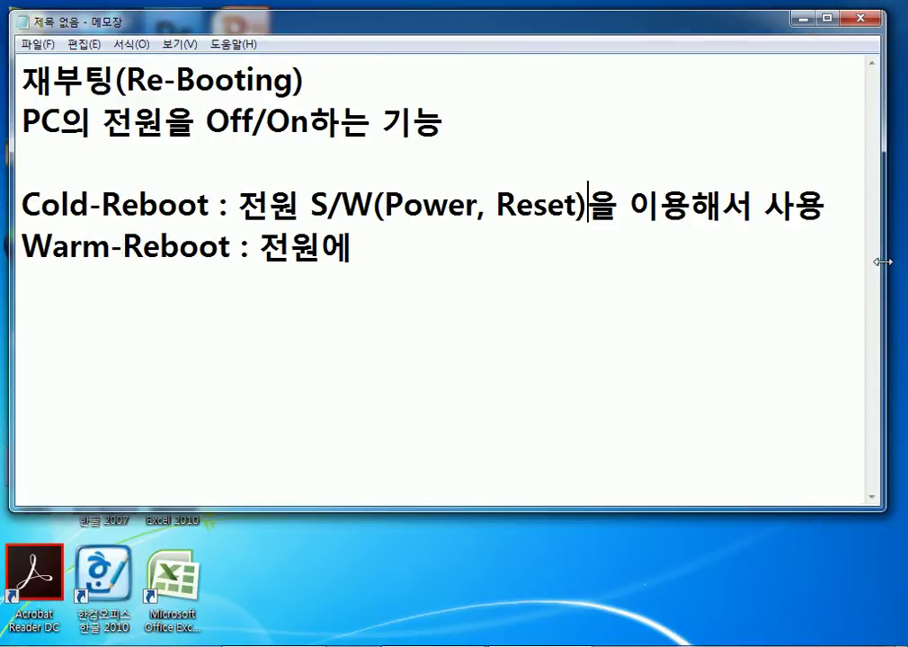
click(580, 250)
key(BackSpace)
key(BackSpace)
key(BackSpace)
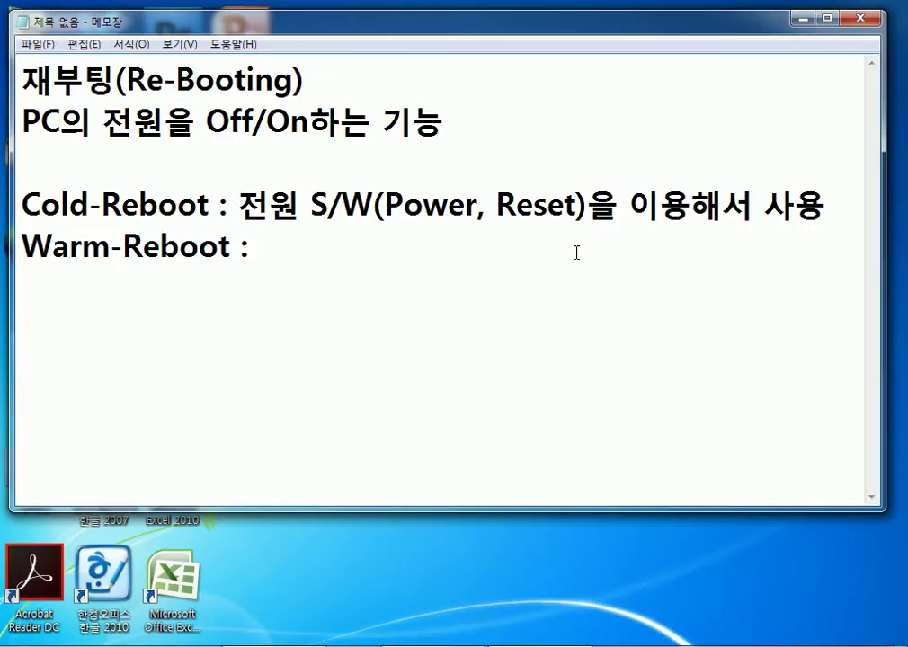
text(th)
key(BackSpace)
key(BackSpace)
text(소프트적으로)
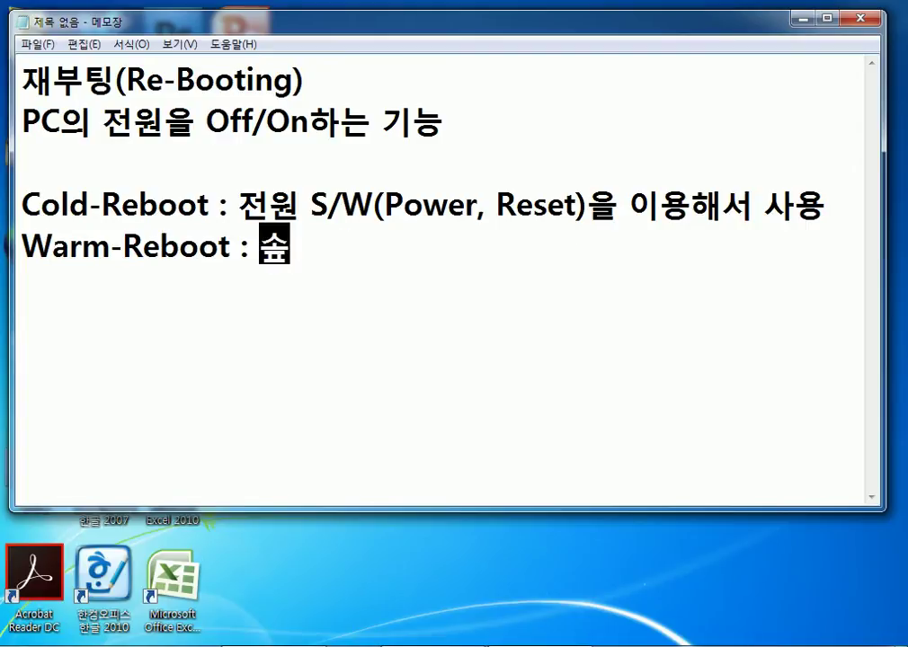
text( 사용)
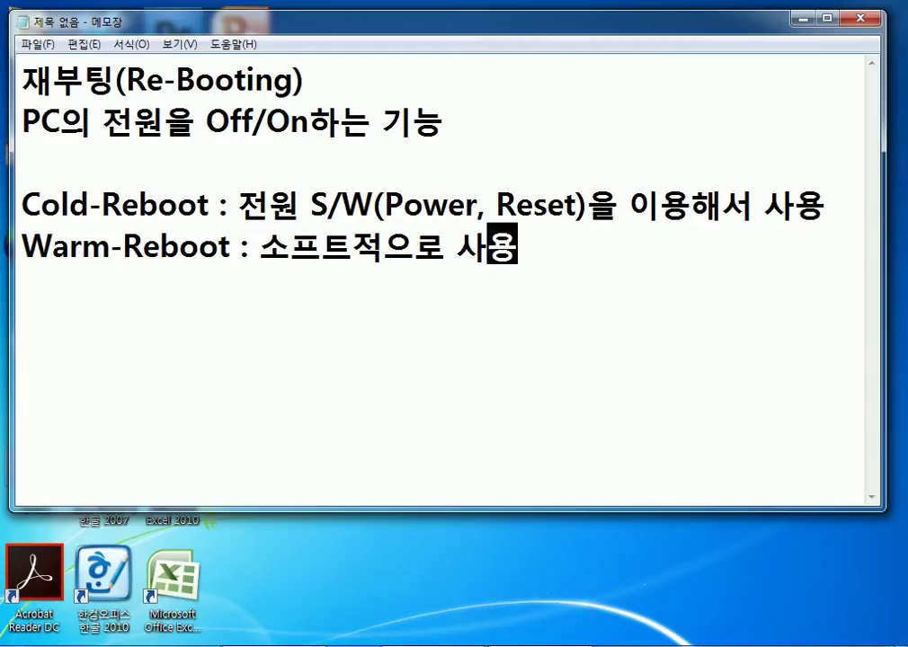
key(Return)
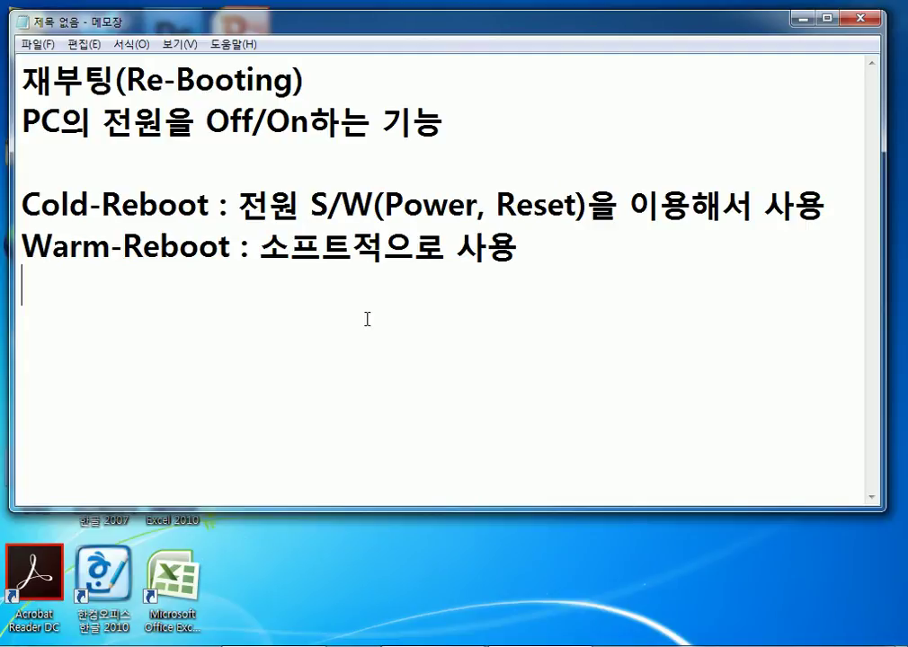
Append '(Ctrl + Alt + Del)' to the Warm-Reboot line and start an empty line below.
key(BackSpace)
text((ㅊ)
key(BackSpace)
text(C)
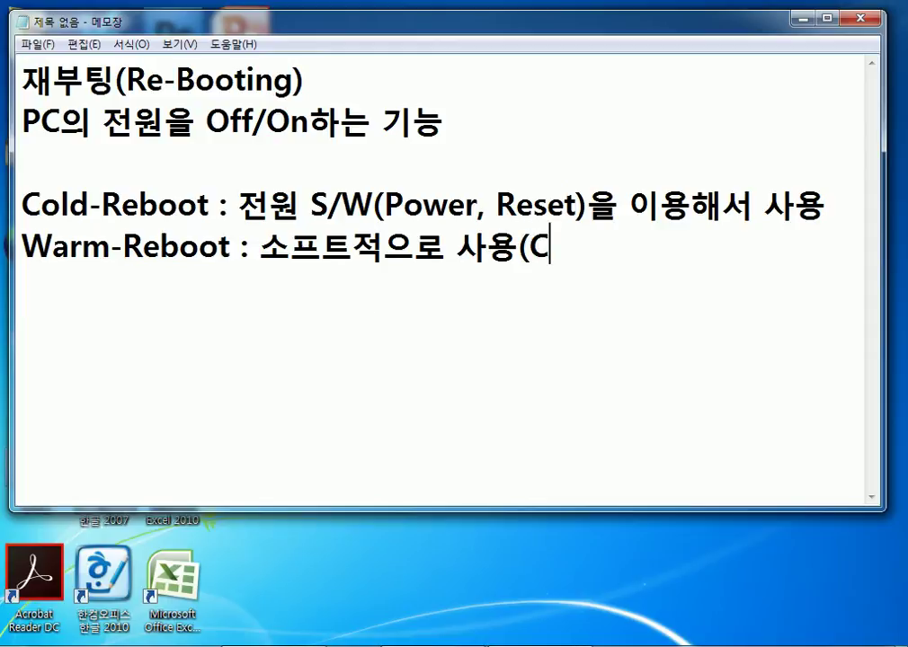
text(trl 9)
key(BackSpace)
key(BackSpace)
text(+ )
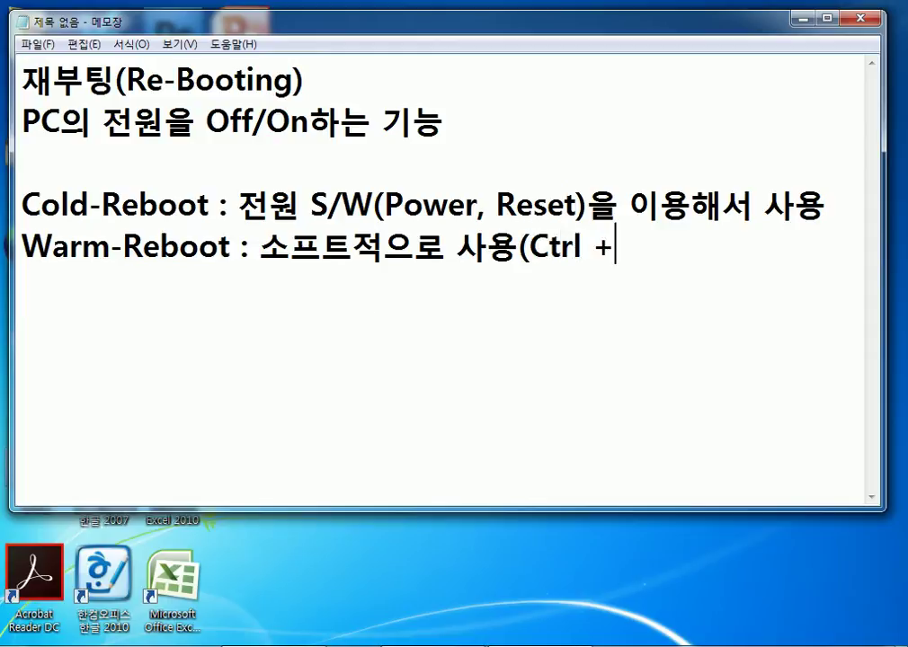
text(Alt + )
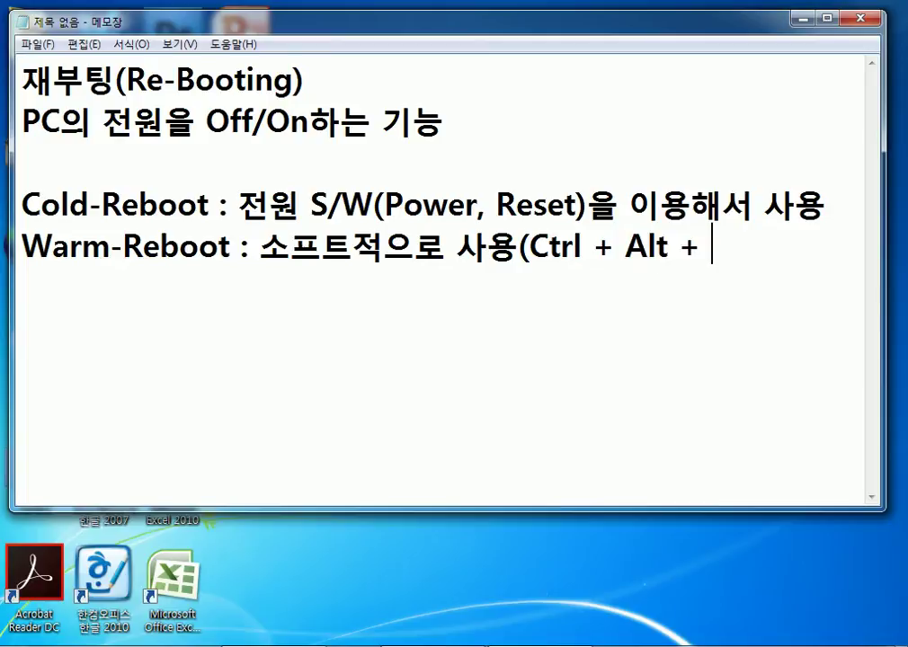
text(Del))
key(Return)
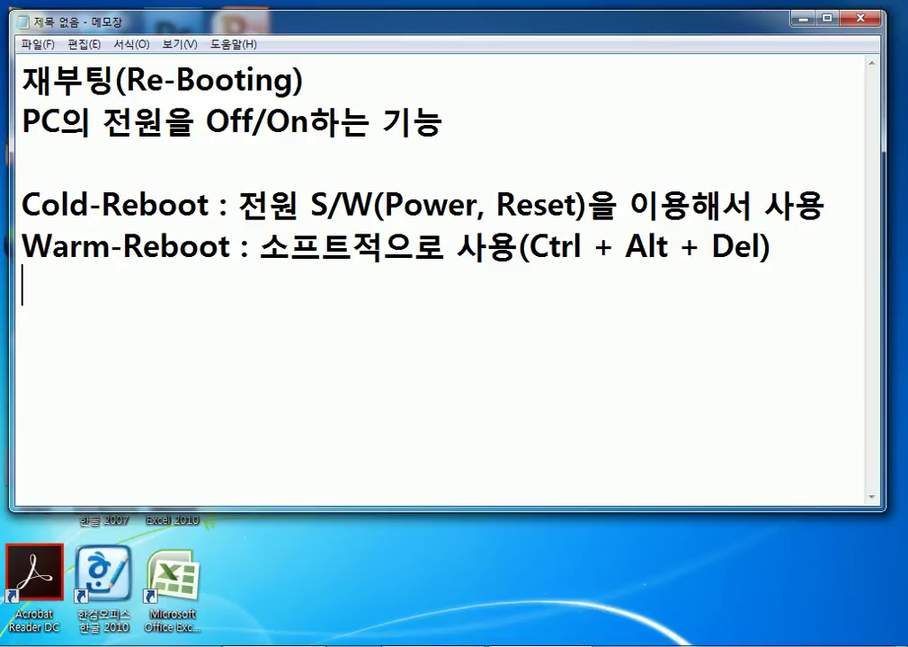
click(67, 639)
click(335, 619)
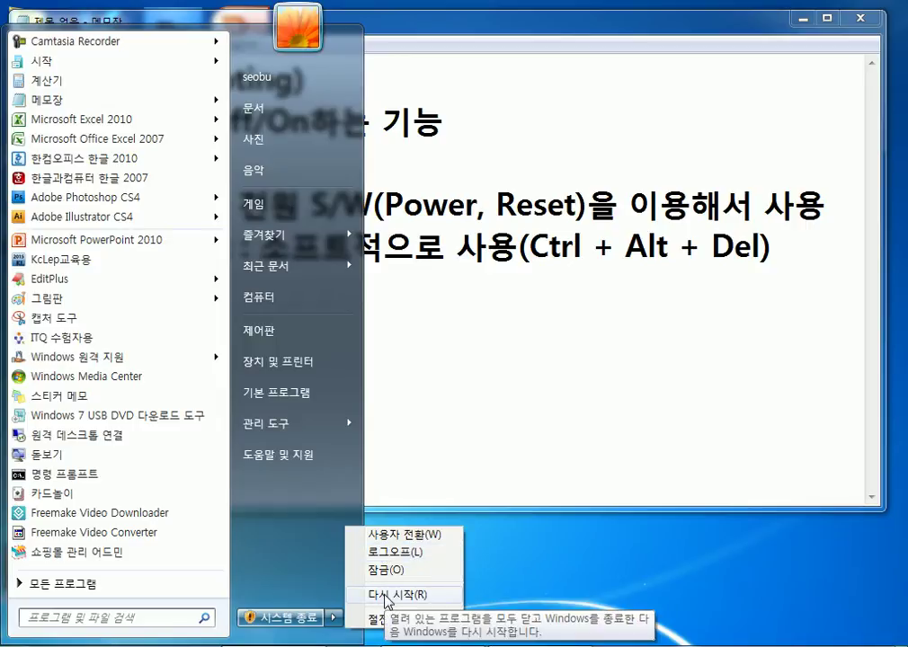
click(459, 425)
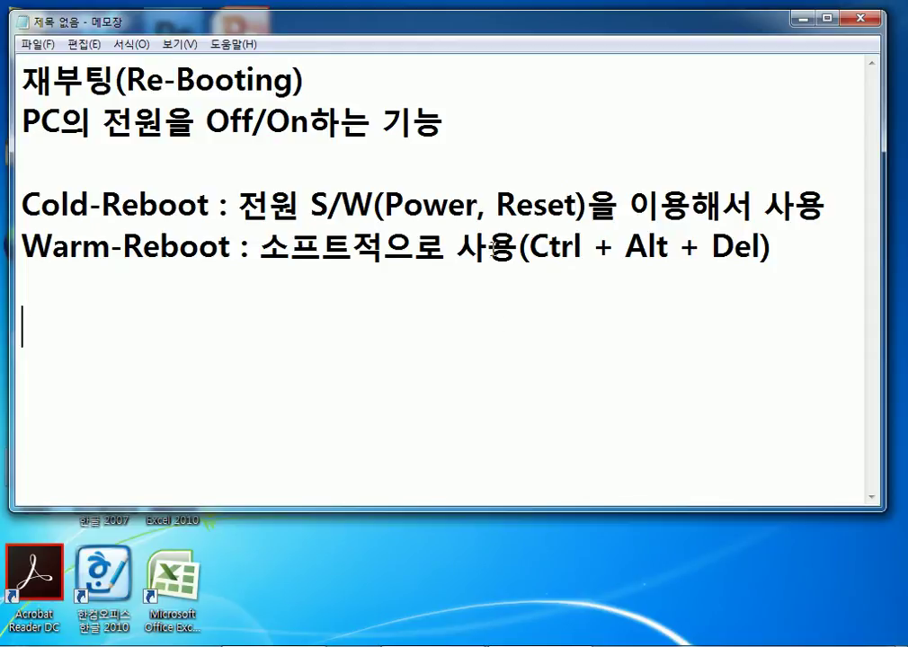
drag(489, 195, 593, 205)
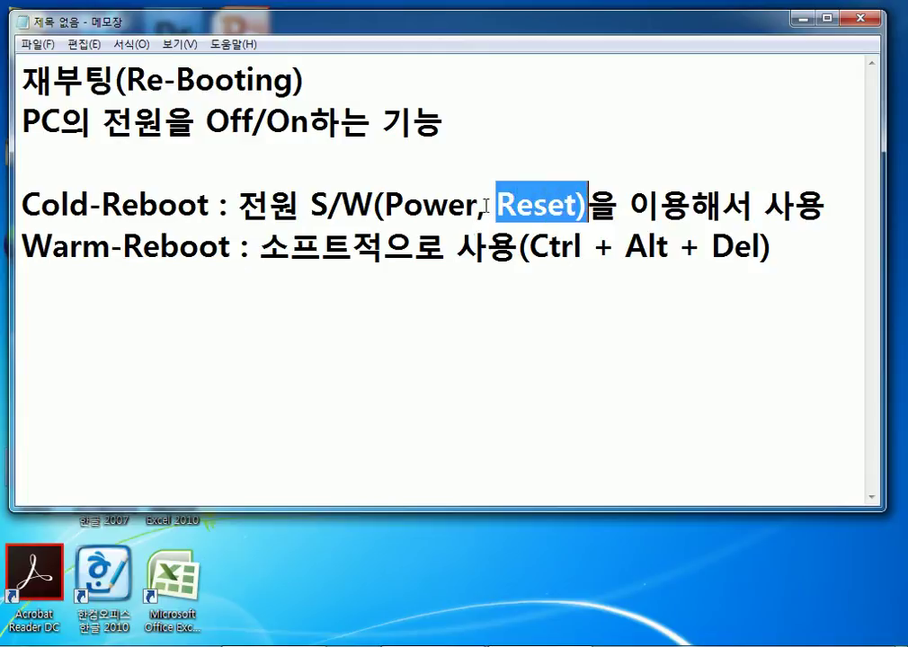
click(478, 204)
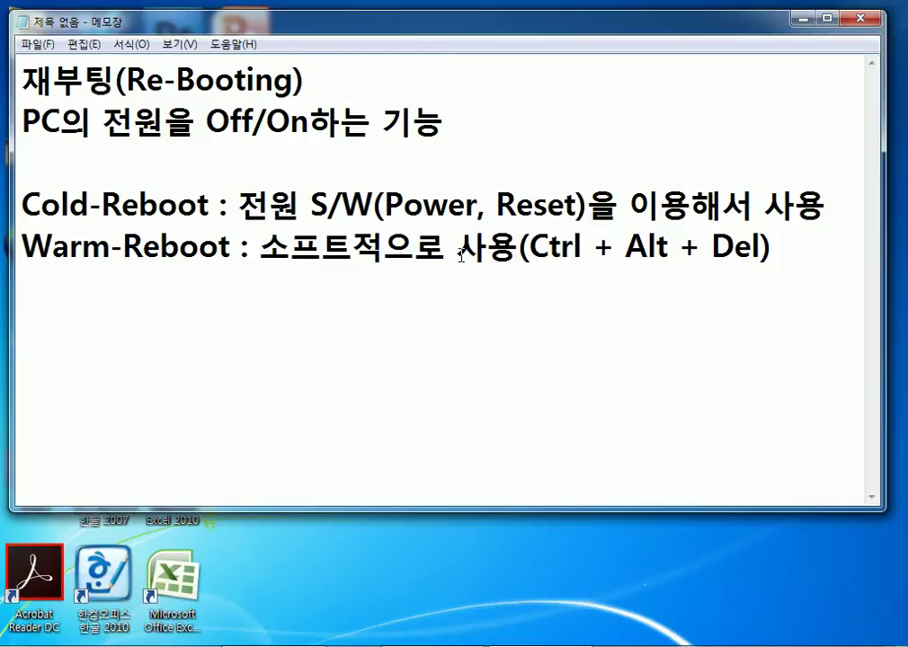
key(Down)
key(Down)
Start the new line with the word 'Pow', correcting the mistyped letters.
text(ㅉ)
key(BackSpace)
text(Woer)
key(BackSpace)
key(BackSpace)
text(ㅈㄷㄱ)
key(BackSpace)
key(BackSpace)
key(BackSpace)
text(we)
key(BackSpace)
key(BackSpace)
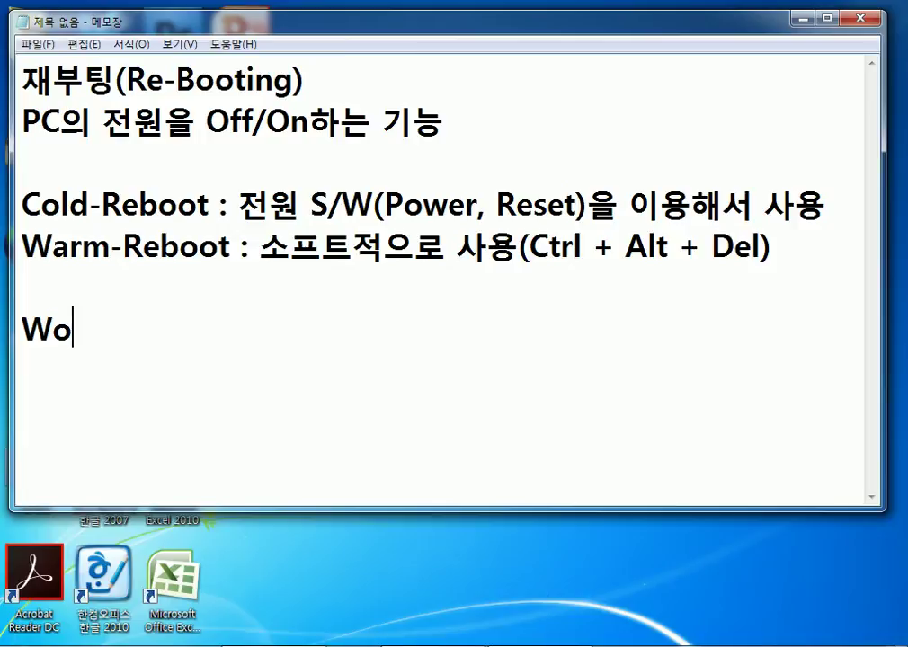
key(Home)
key(Delete)
text(P)
key(End)
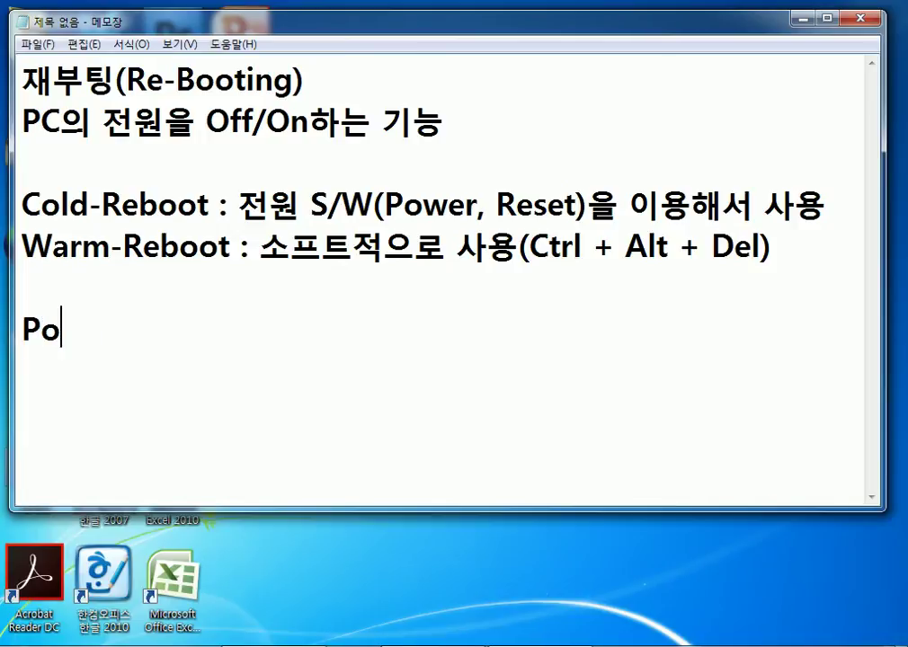
Complete the line as 'Power키를 누르면 자동으로 시스템종료가 작동' and begin a new line.
text(wer키를 )
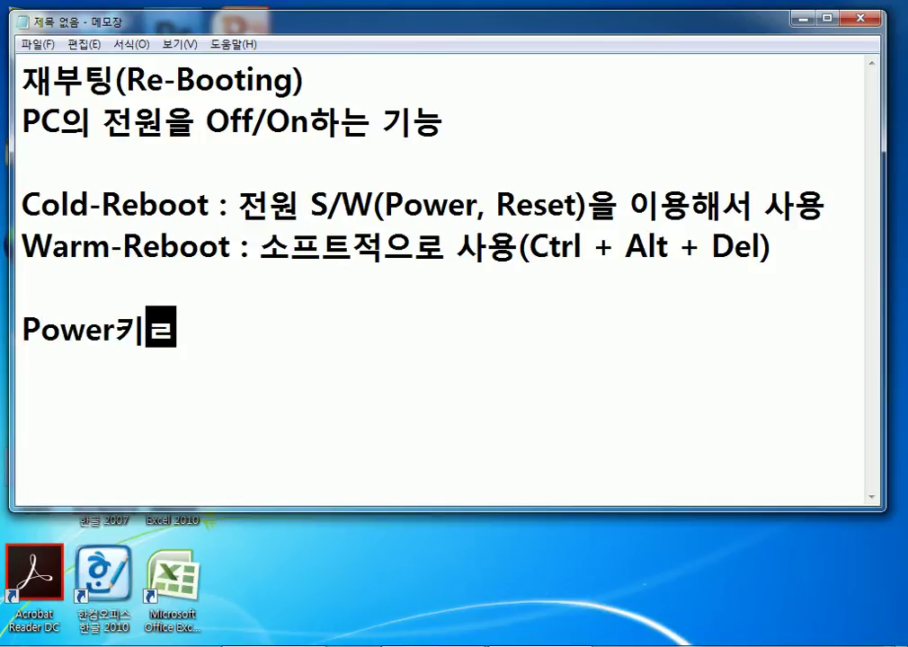
text(눌러ㅆ다 )
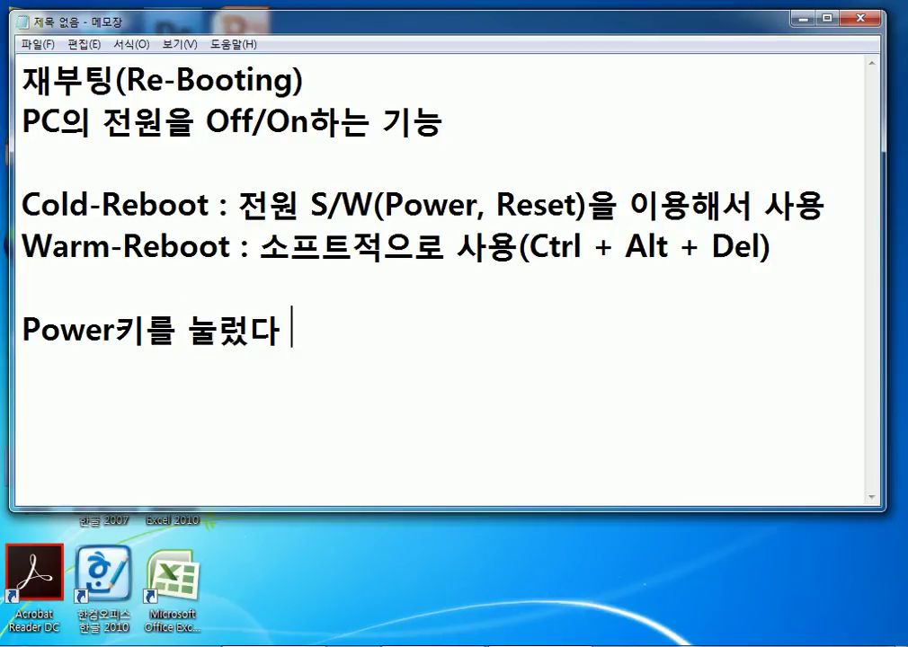
text(띠)
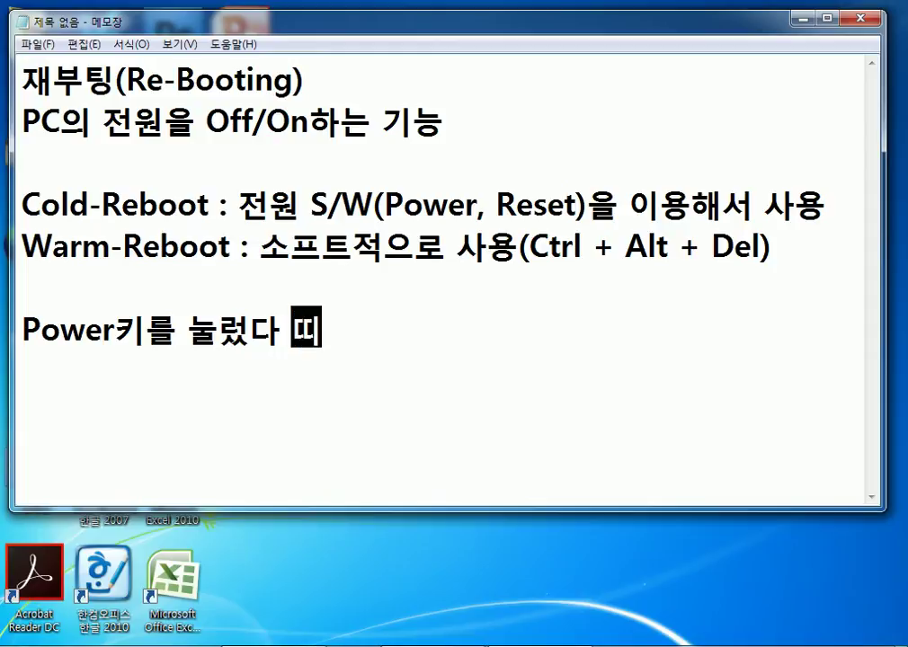
key(BackSpace)
key(BackSpace)
key(BackSpace)
key(BackSpace)
key(BackSpace)
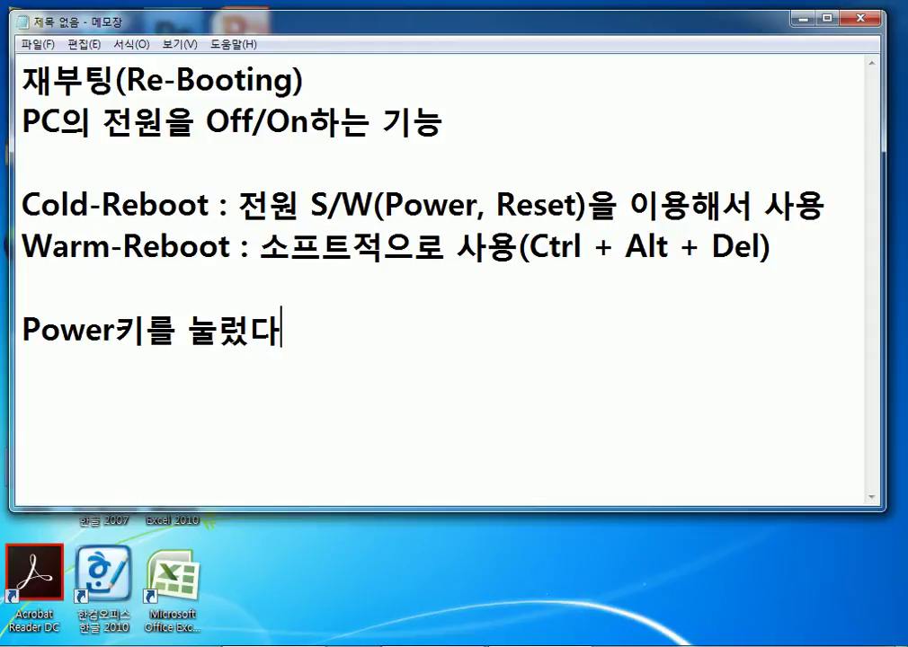
text(르)
key(BackSpace)
key(BackSpace)
key(BackSpace)
text(르며ㄴ 자동으로 )
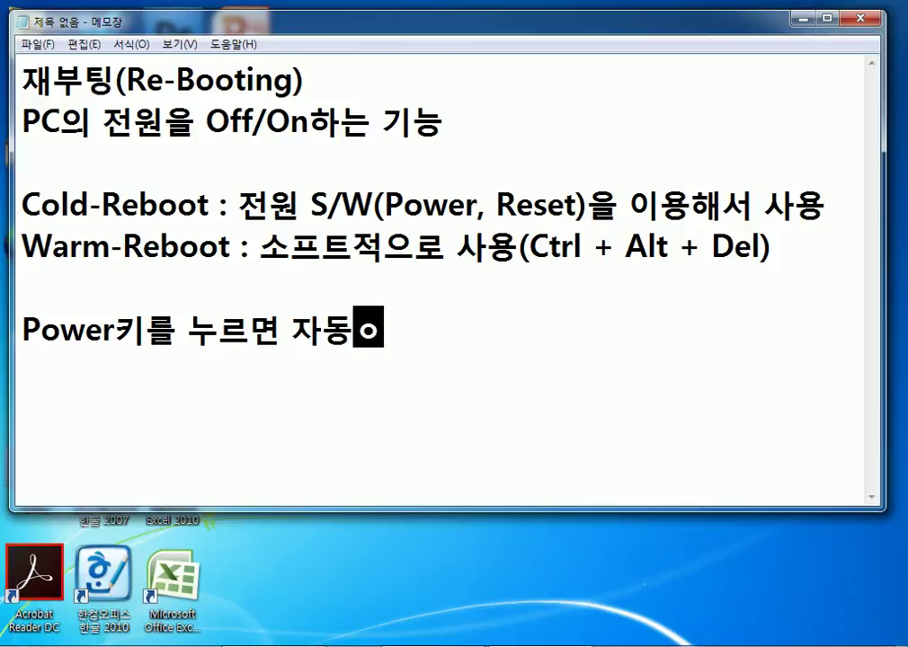
text(시스템종료)
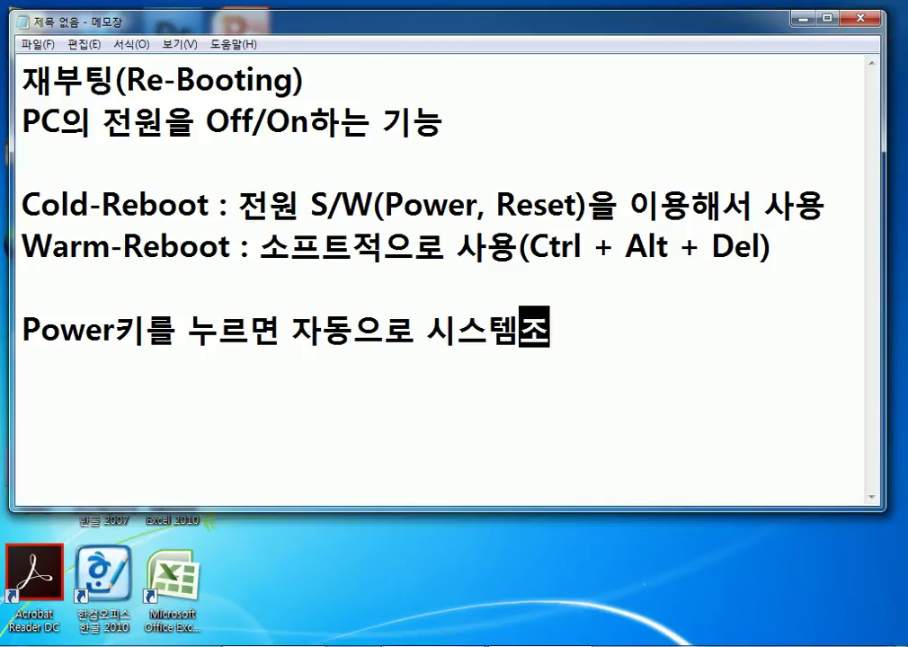
text(가 작동)
key(Return)
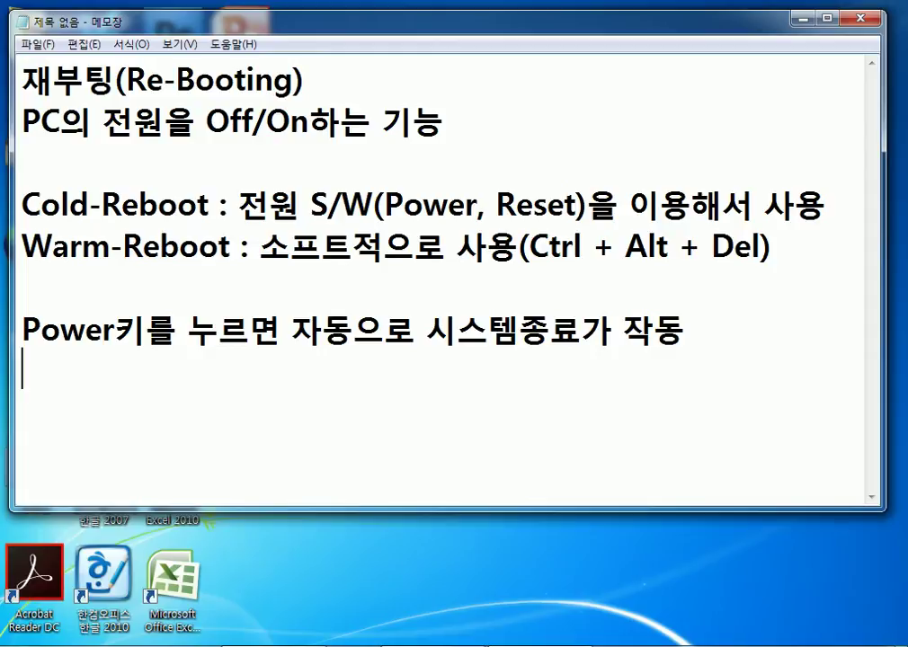
Type '윈도우에 문제가 발생을 하면 Power키를 5초 이상을 누르면' on the new line.
text(윈도우에 ㅁ)
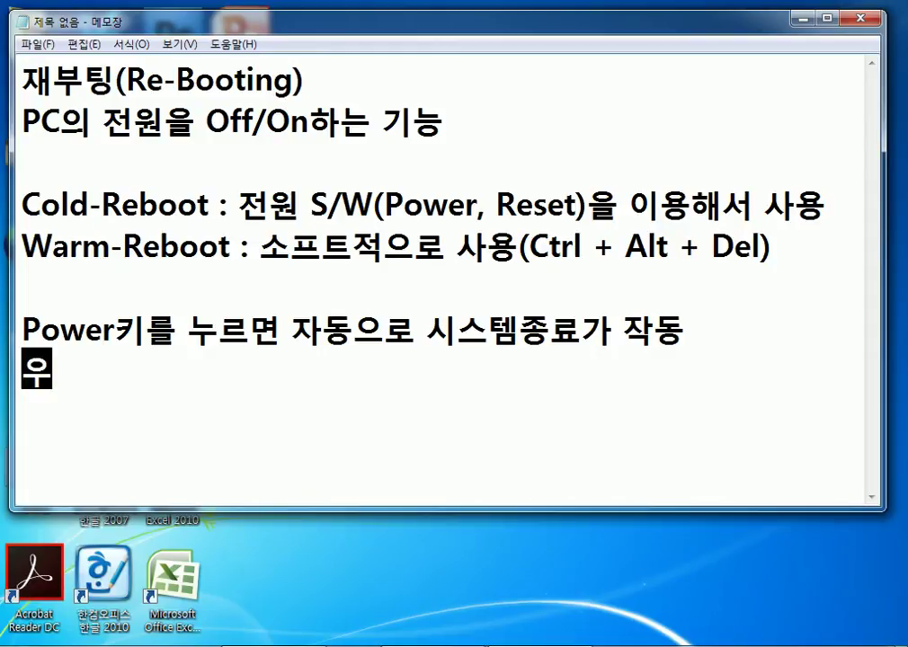
text(문제)
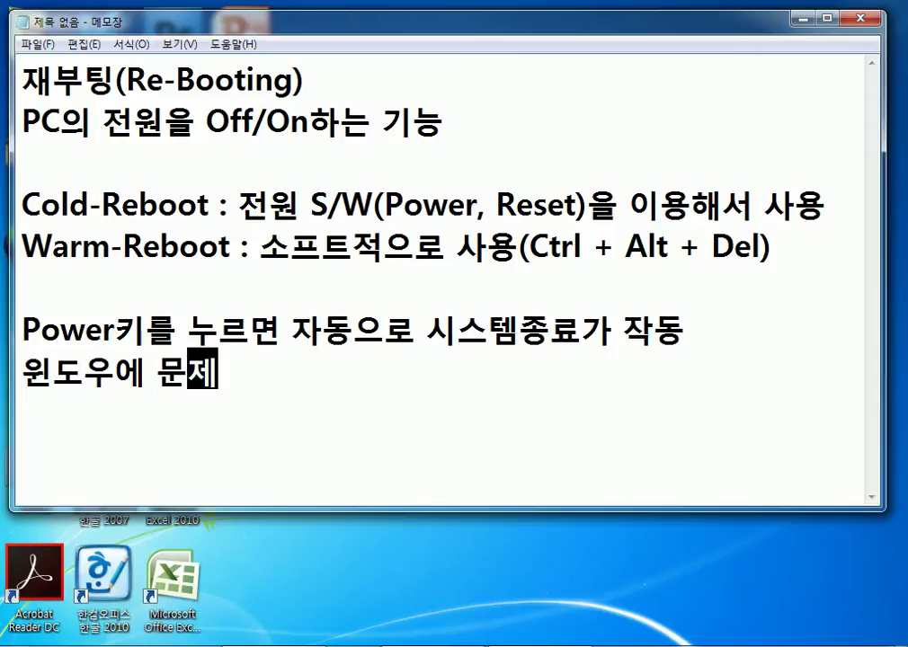
text(가 발생을 ㅎ만)
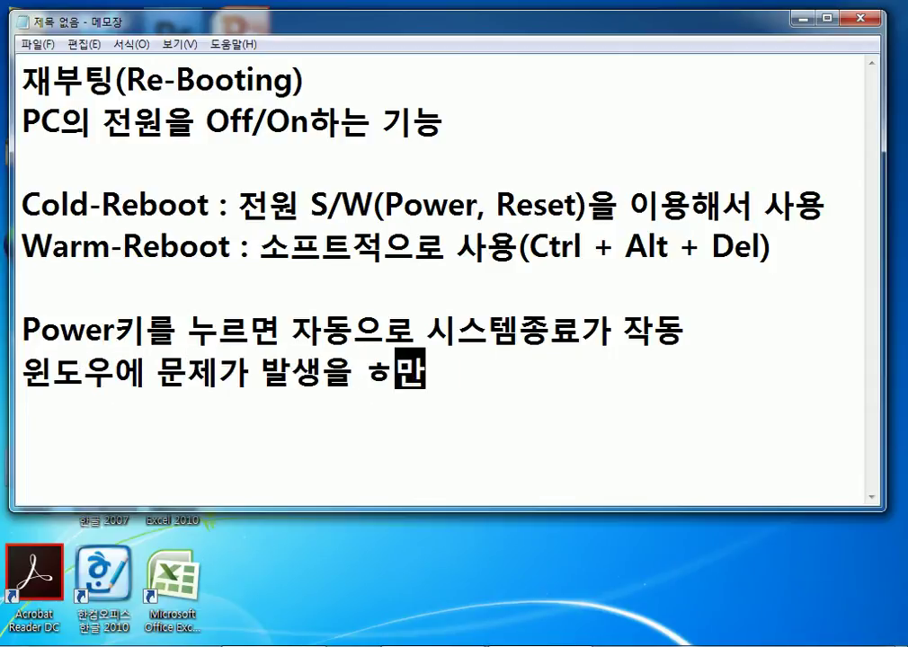
key(BackSpace)
key(BackSpace)
key(BackSpace)
text(함면)
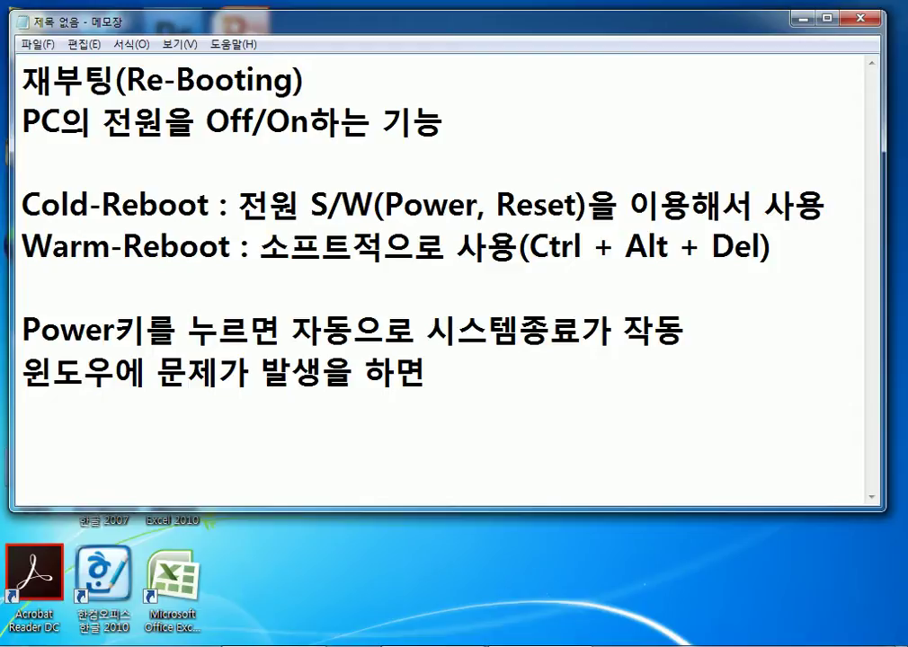
text( Power)
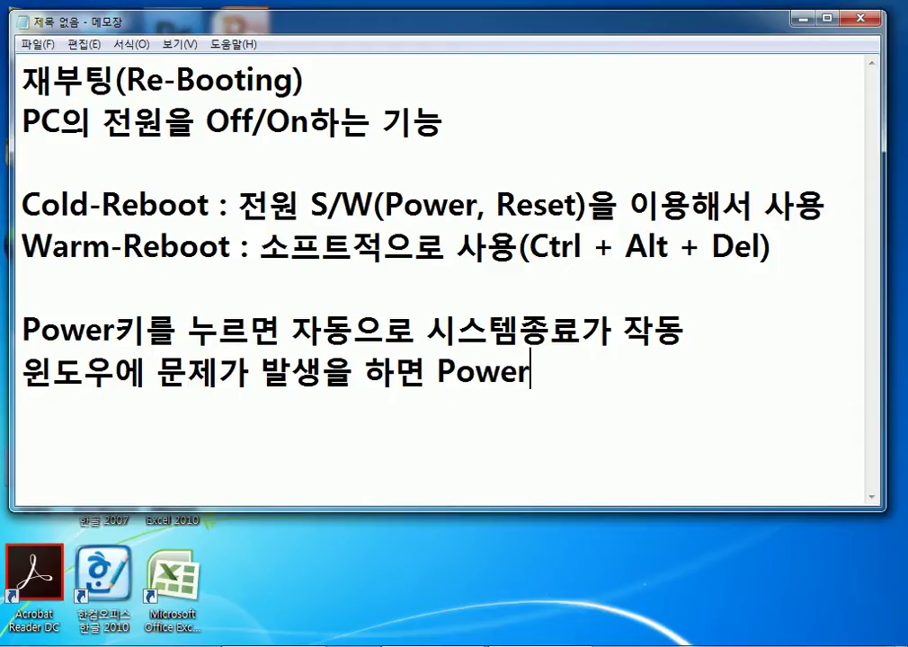
text(키를 5초)
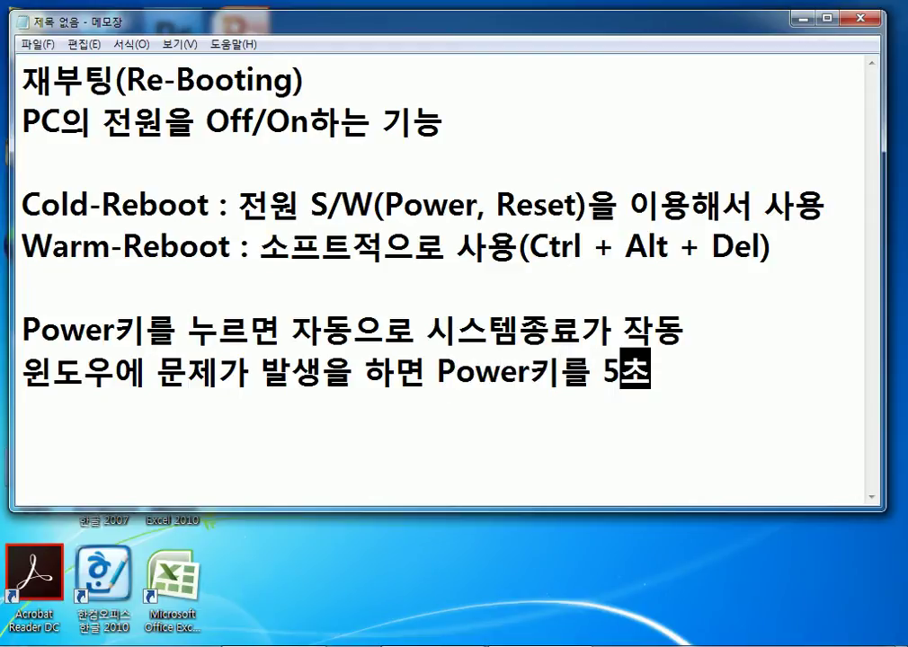
text( 이상을 누)
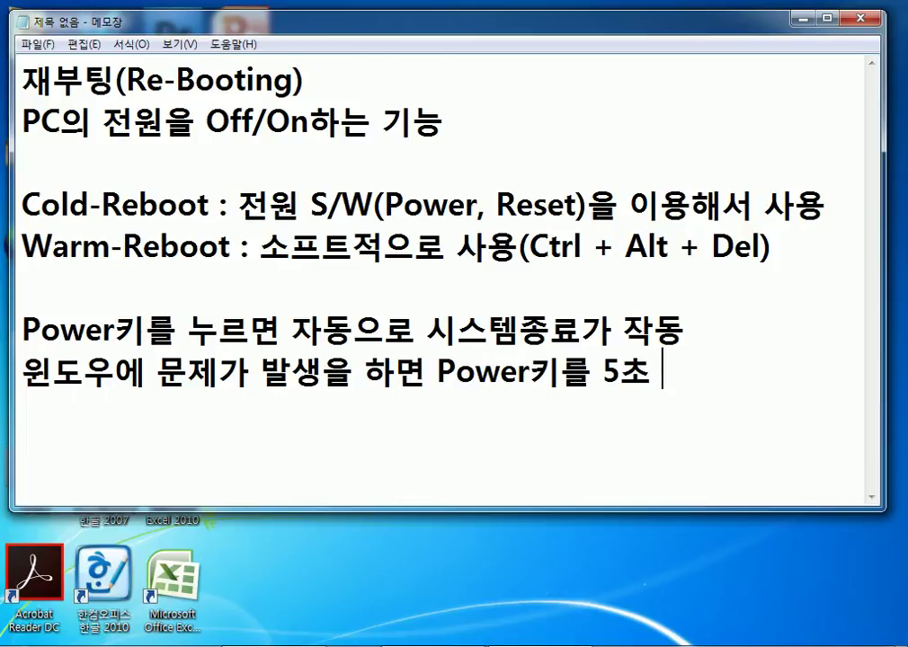
text(르면 강제)
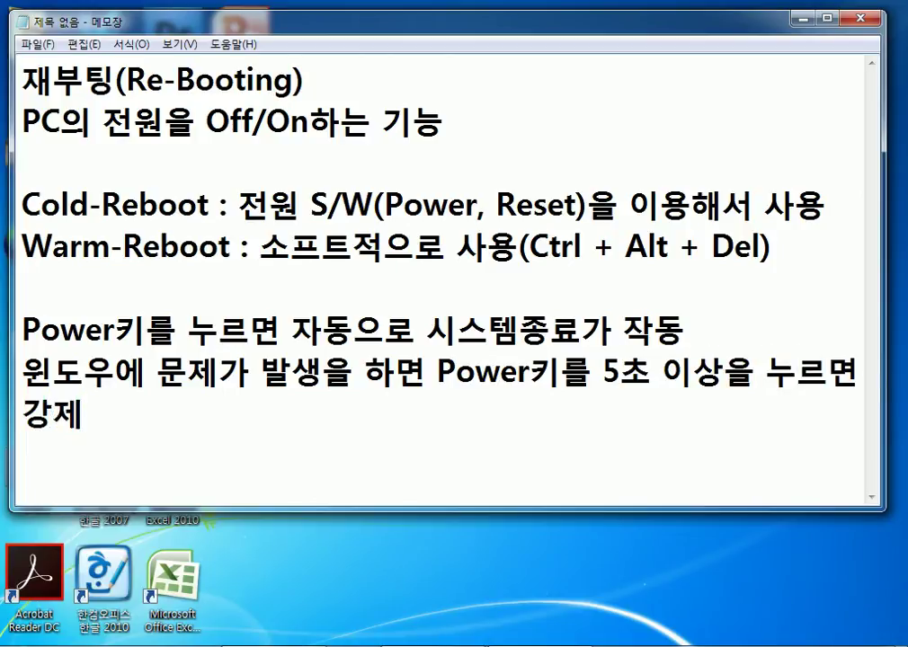
Finish with '강제로 시스템종료가 작동 = Reset 키', removing the space before 종료가.
key(BackSpace)
text(ㅔ로 시스케)
key(BackSpace)
key(BackSpace)
text(템 종료가 ㅂ)
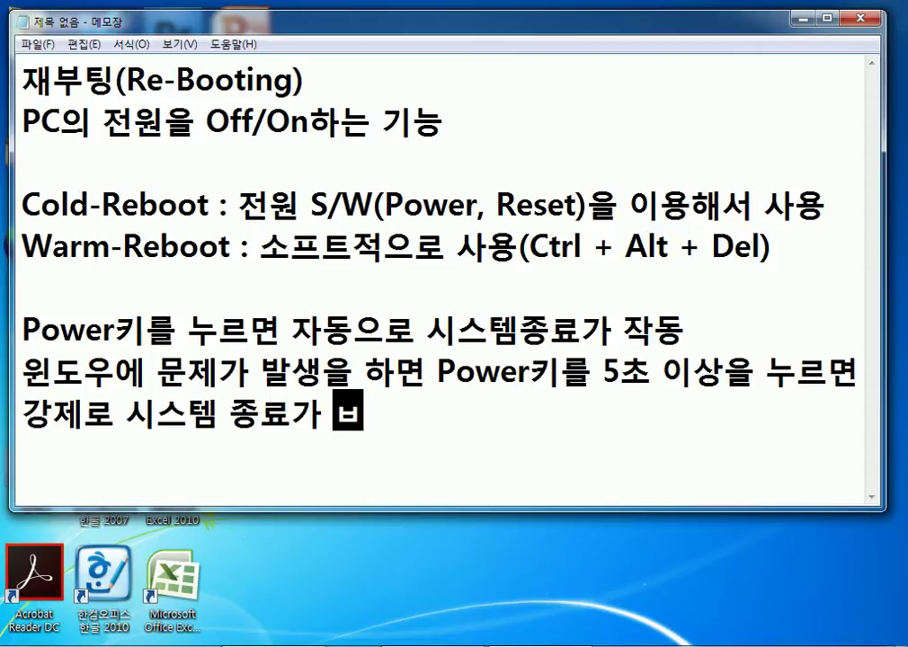
key(BackSpace)
text(작동)
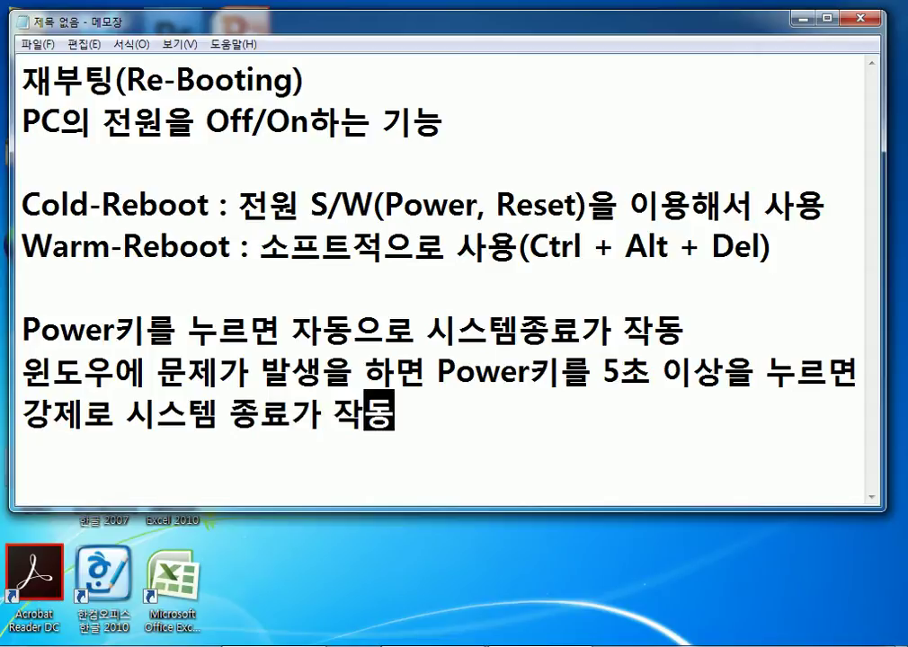
key(Left)
key(Left)
key(Left)
key(Left)
key(Left)
key(Left)
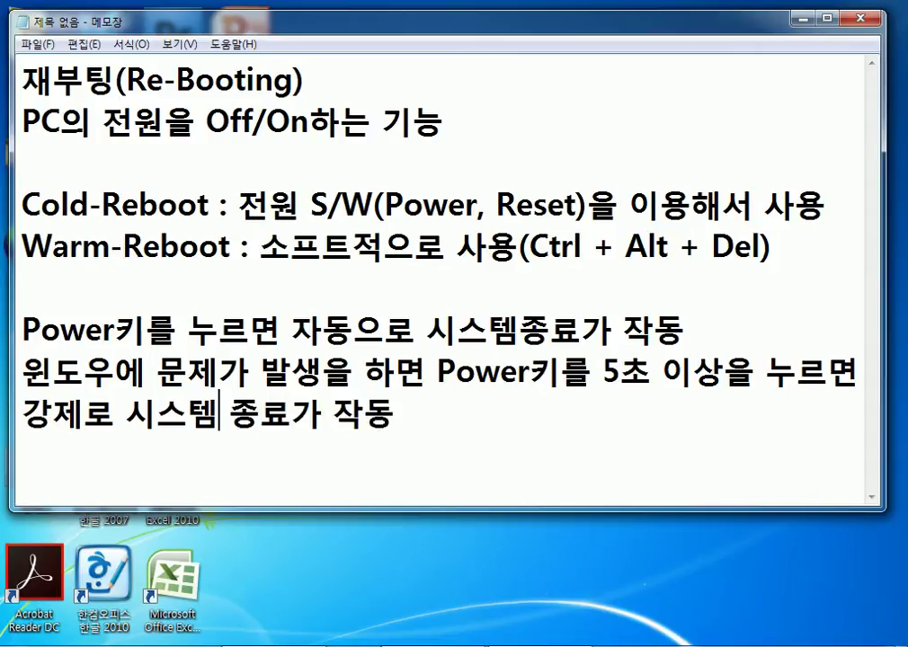
key(Delete)
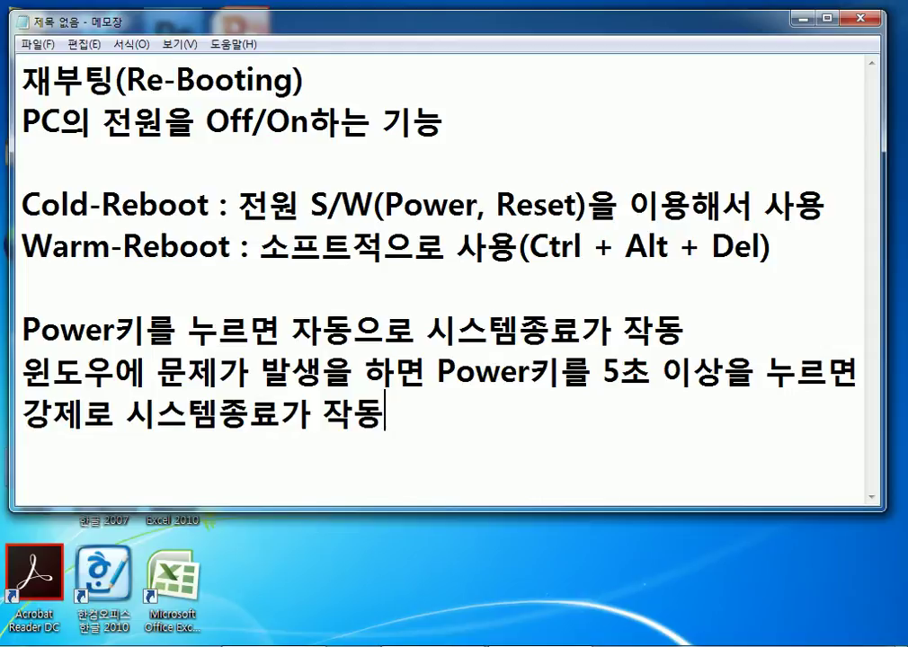
text(= Reset 키)
Start an empty line below the '= Reset 키' note.
key(Return)
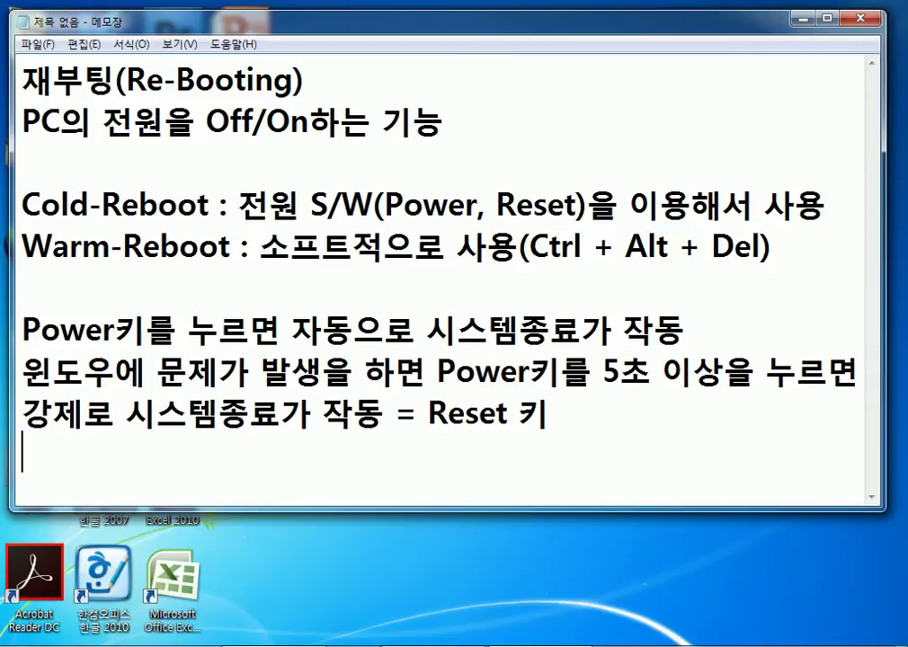
Add blank lines and type 'PC를 On' on the top empty line.
key(Return)
key(Return)
key(Return)
key(Return)
key(Return)
key(Return)
key(Return)
key(Return)
key(Return)
key(Return)
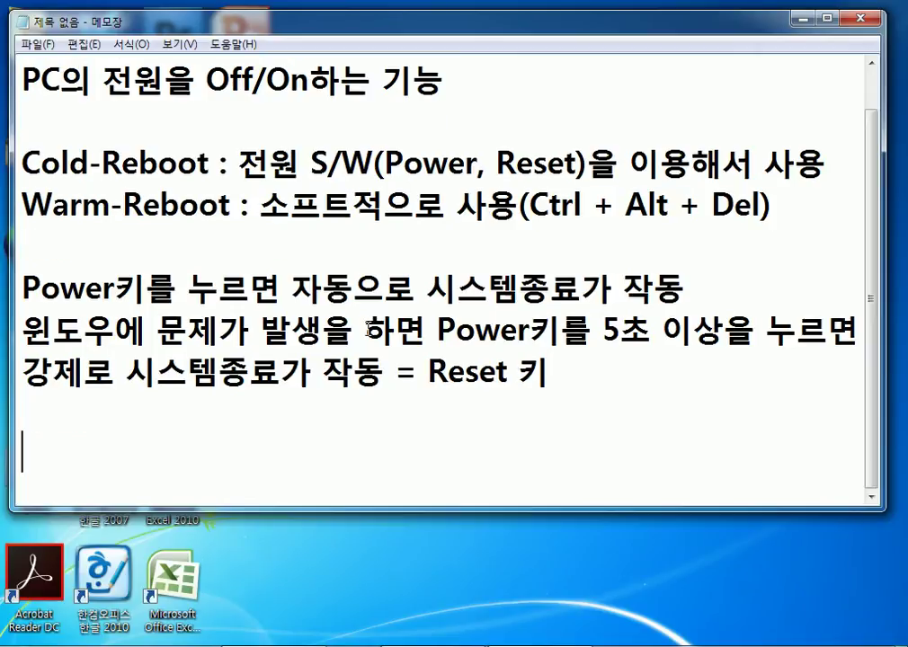
click(63, 95)
scroll(99, 108, up, 1)
scroll(147, 185, down, 1)
text(위)
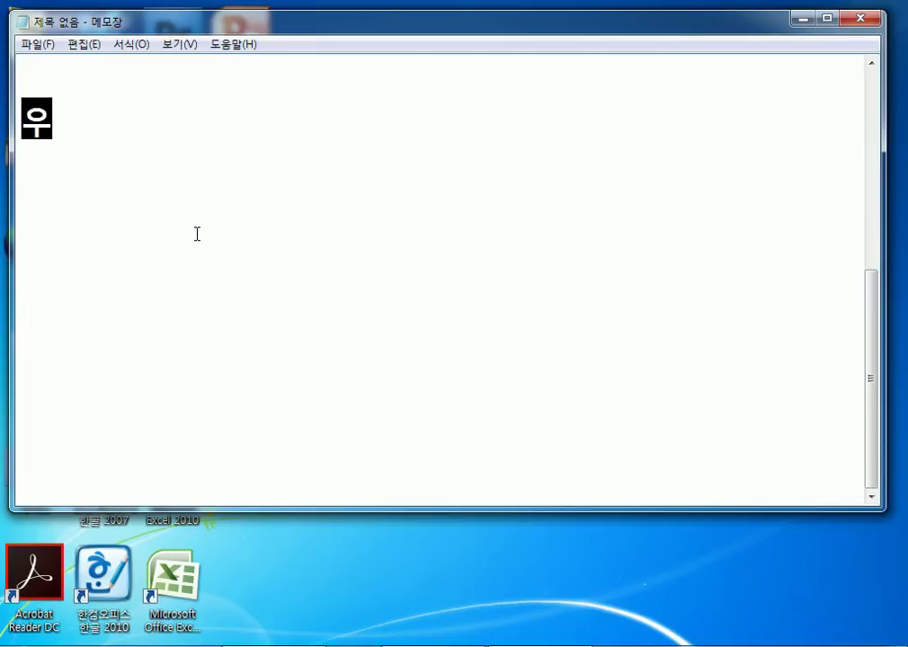
key(BackSpace)
key(BackSpace)
key(BackSpace)
key(Hangul)
text(PCV)
key(BackSpace)
key(Hangul)
text(ㄹ를)
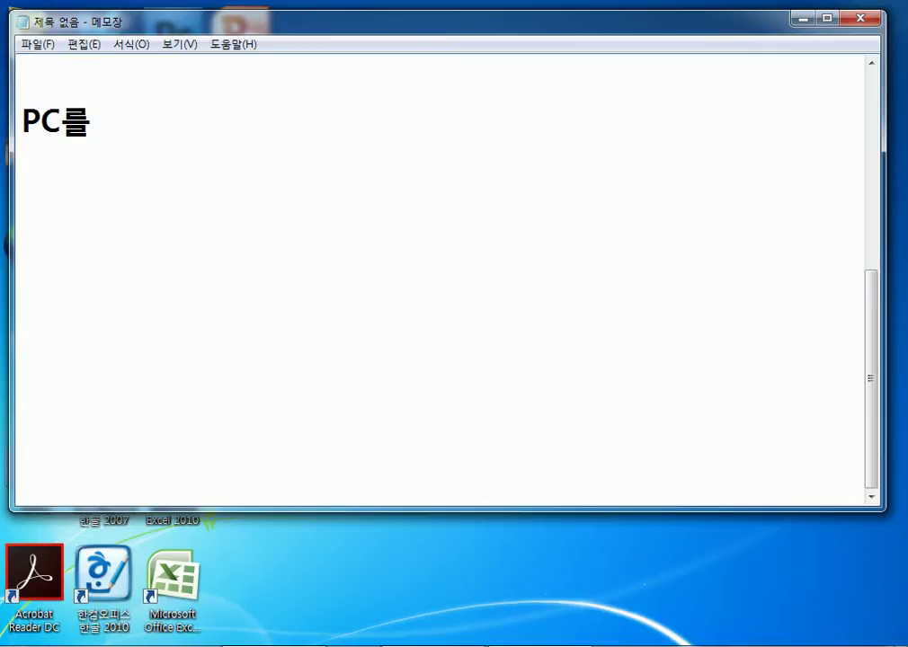
key(Hangul)
text(On)
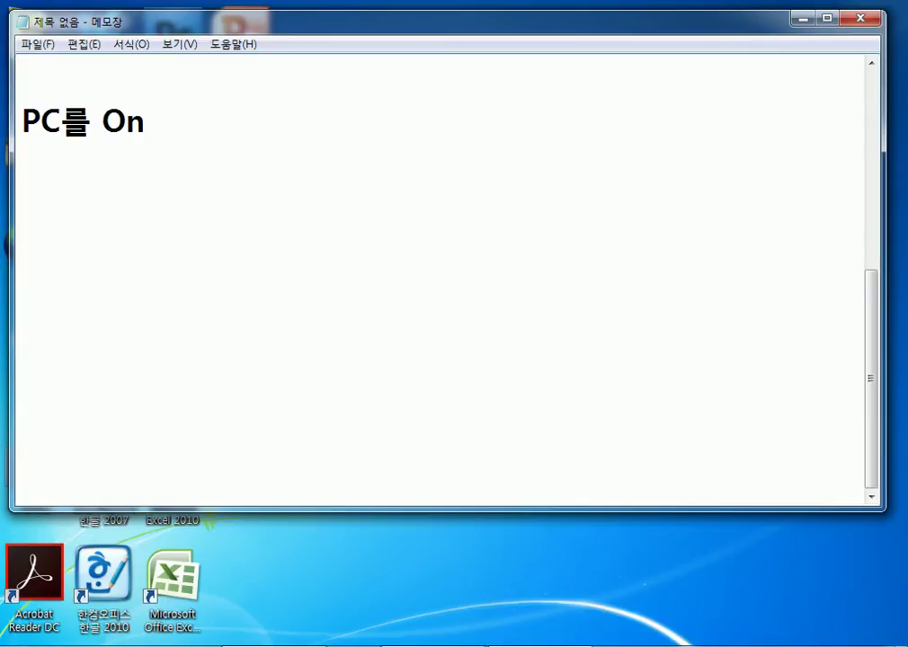
key(Return)
Change that line to '본체를 On' and add '주변장치를 On' below it.
key(Up)
text(본체)
key(Delete)
key(Delete)
key(Delete)
key(End)
key(Down)
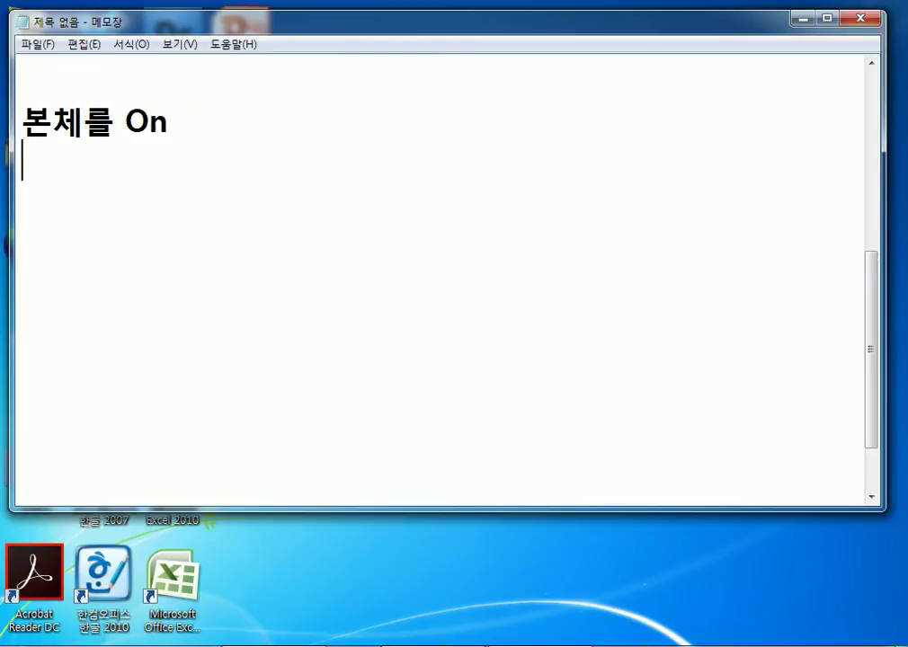
text(주버)
key(BackSpace)
key(BackSpace)
text(변장ㅊㅣ를 )
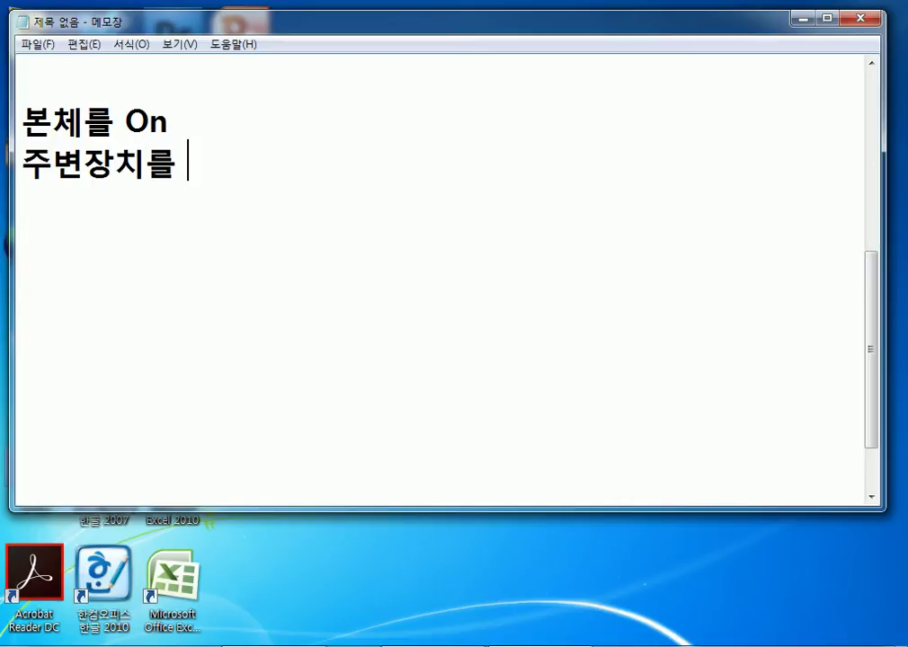
text(On)
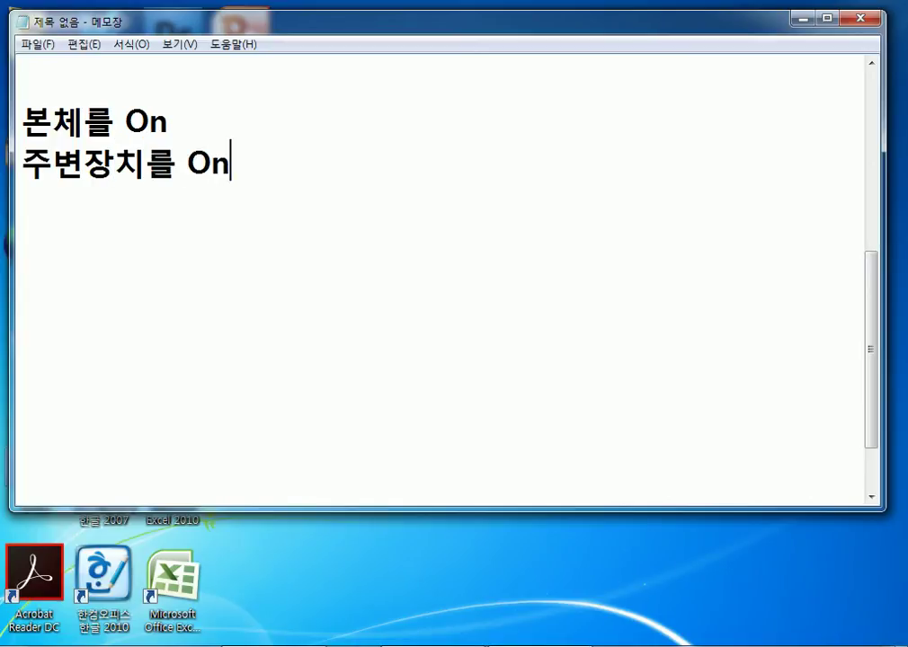
Insert the heading '전원을 켤때 순서' above the two lines.
key(Up)
key(Up)
key(Return)
text(ㅅㅠㄴ)
key(BackSpace)
key(BackSpace)
text(전원)
text(을 )
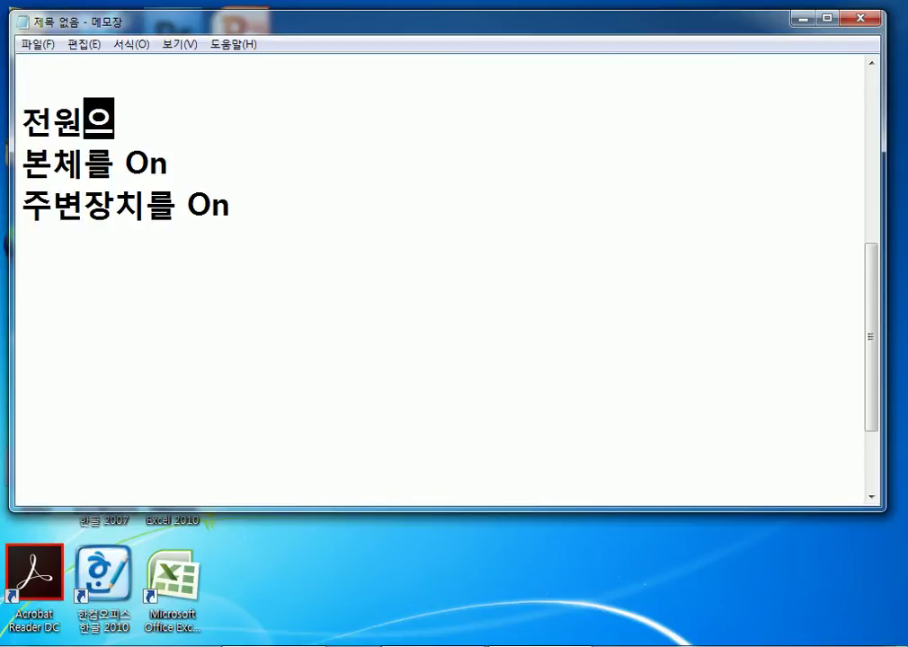
text(켤때)
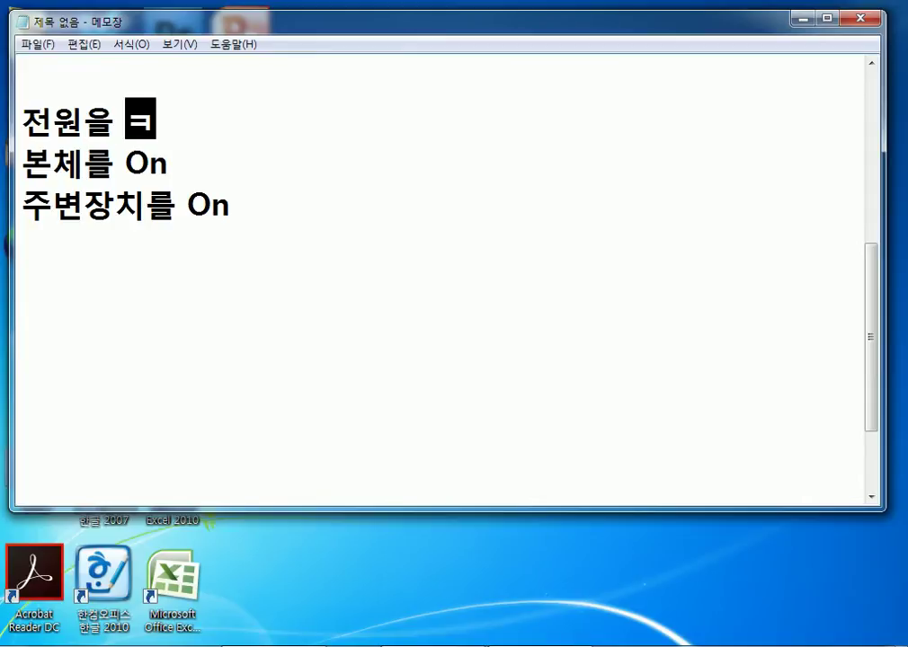
text( 순서)
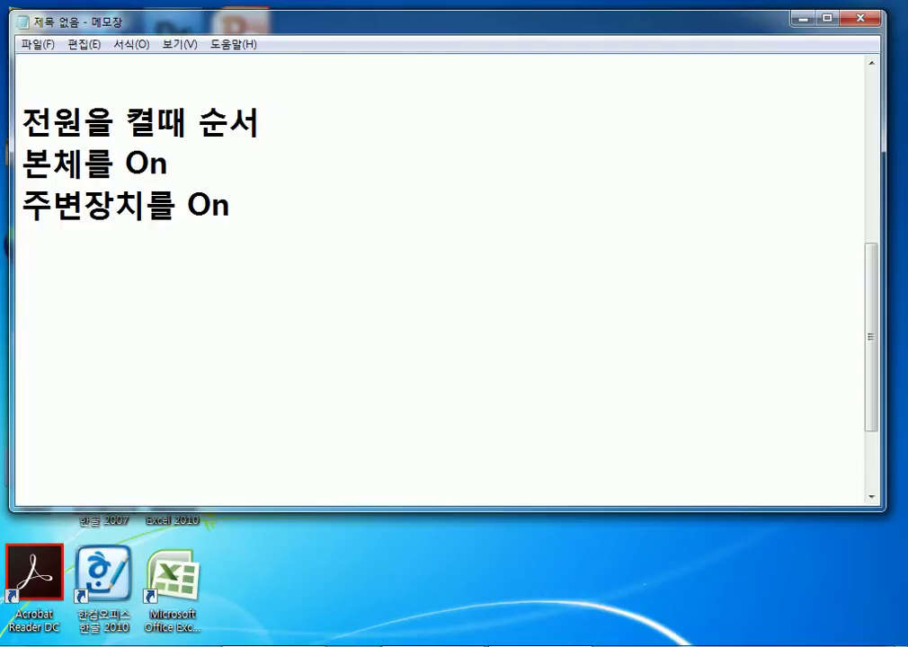
Join the lines into '전원을 켤때 순서 : 본체를 On, 주변장치를 On'.
text(:)
key(Delete)
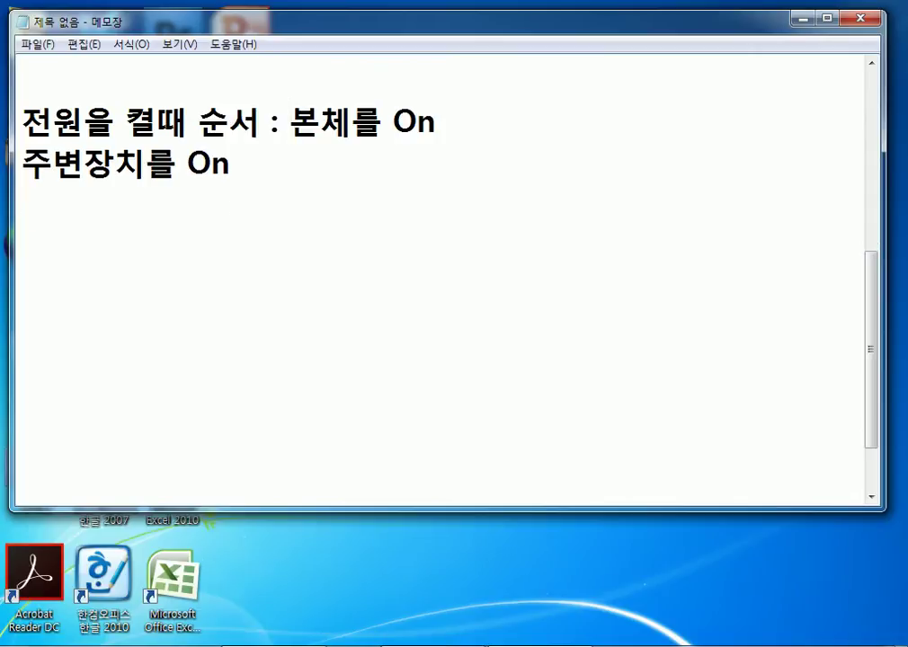
click(436, 121)
text(,)
key(Delete)
click(662, 122)
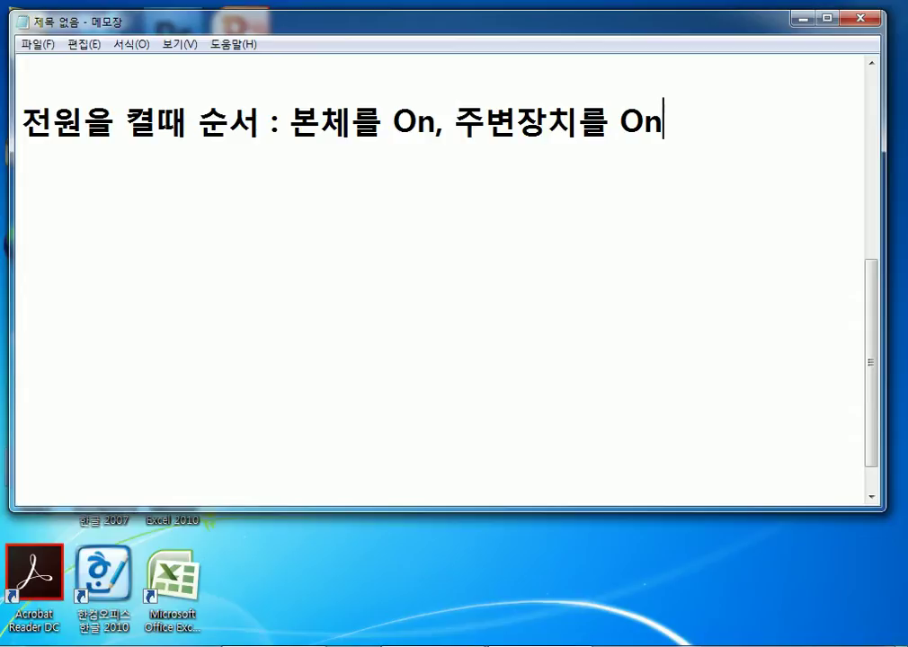
Change 켤때 to 끌때 in the merged line.
key(Left)
key(Left)
key(Left)
key(Left)
key(Left)
key(Left)
key(Left)
key(Left)
key(Left)
key(Left)
key(Left)
key(Left)
key(Left)
key(Left)
key(Left)
key(Left)
key(Left)
key(Left)
key(Left)
key(Left)
key(Left)
key(Left)
text(끌)
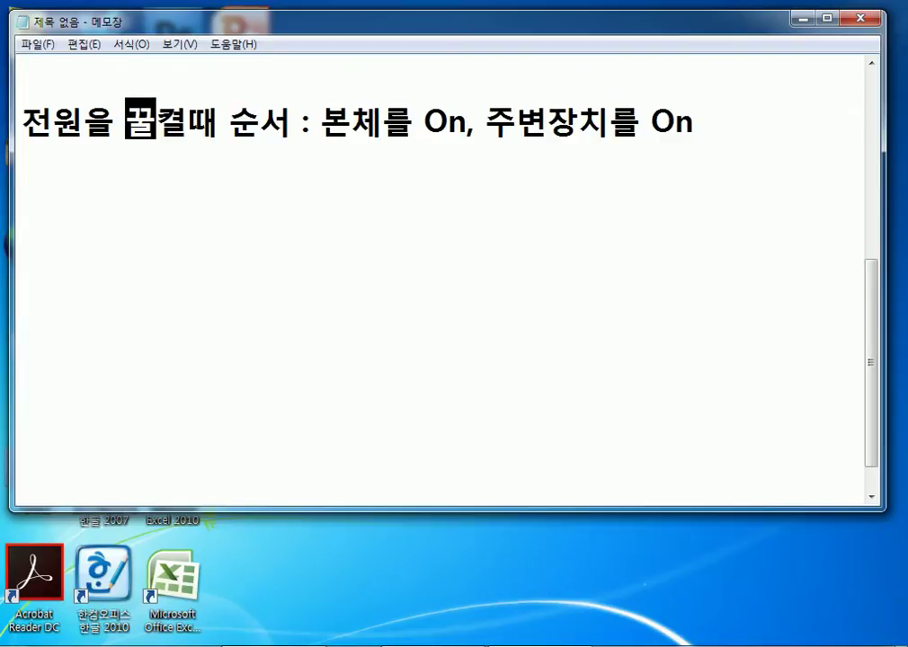
key(BackSpace)
key(BackSpace)
key(BackSpace)
text(끌대)
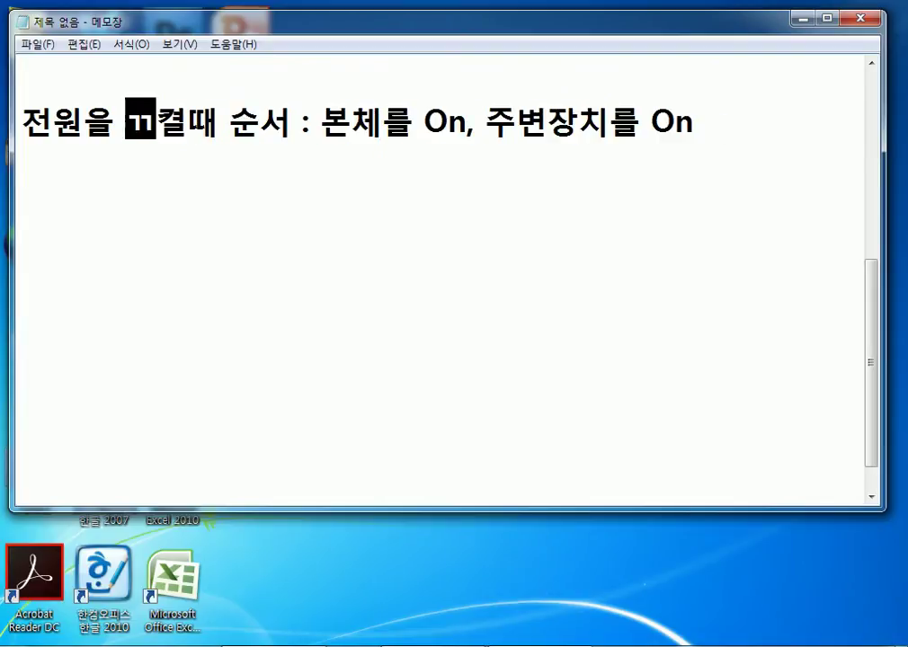
key(BackSpace)
key(Delete)
key(Home)
Undo an accidental paste, then copy the power-order line and paste a duplicate above it.
key(ctrl+a)
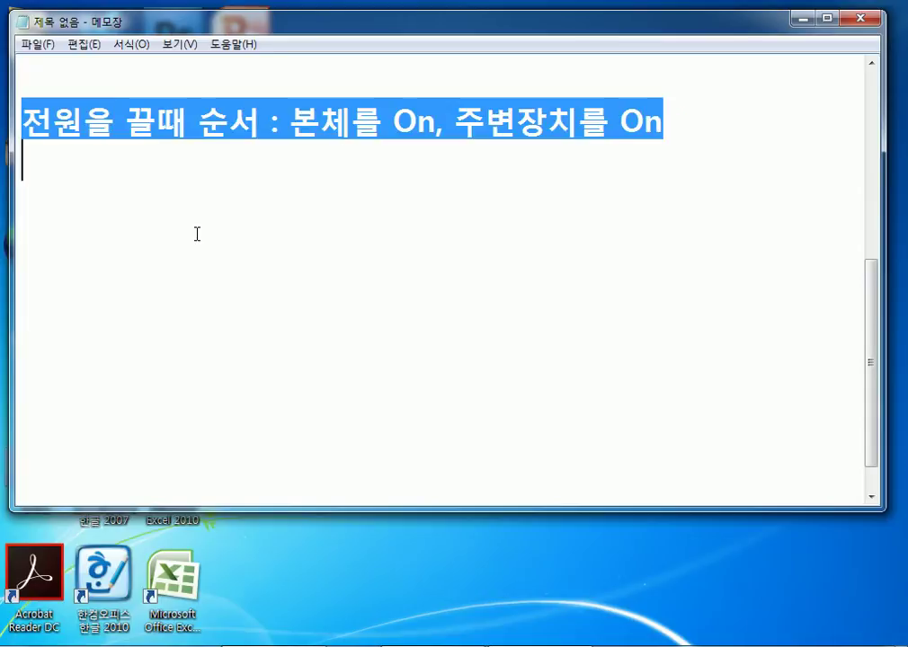
text(https://www.youtube.com/watch?v=jxGP70U6UTU)
text(https://www.youtube.com/watch?v=jxGP70U6UTU)
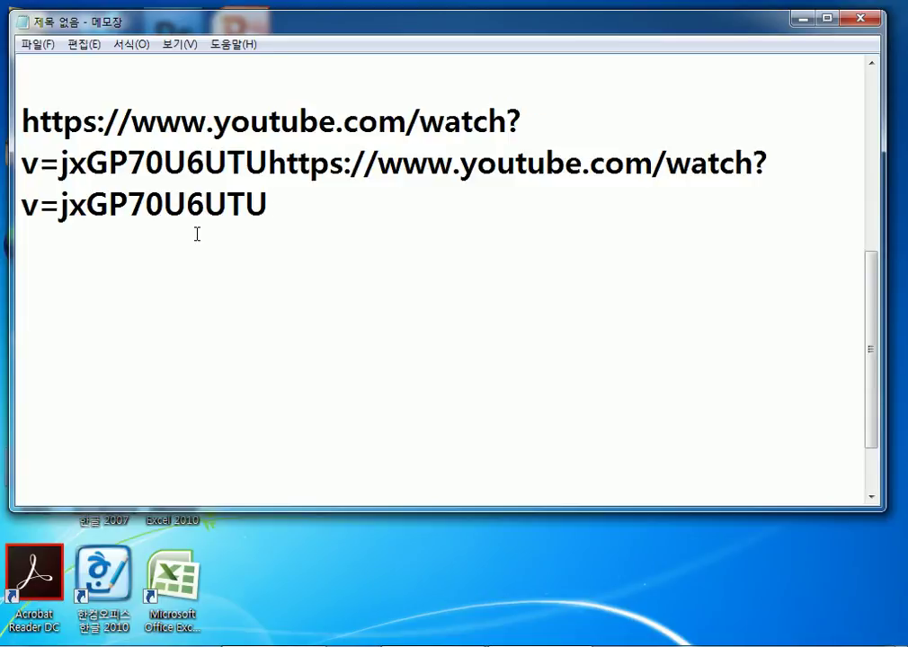
key(ctrl+a)
key(ctrl+z)
key(ctrl+c)
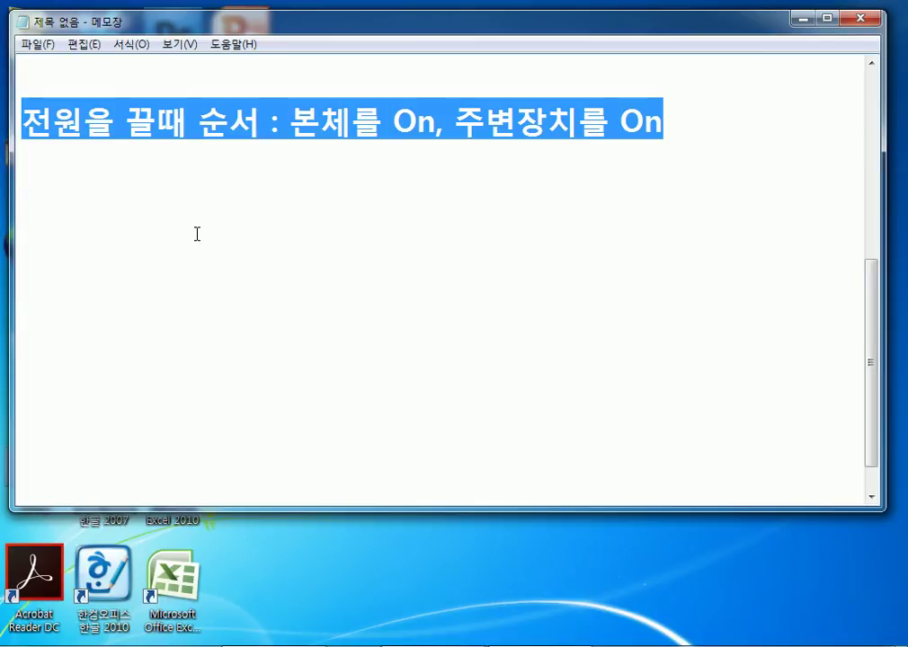
key(Up)
key(ctrl+v)
key(Up)
Edit the first line to '전원을 켤때 순서 : 주변장치를 On, 본체장치를 On'.
key(Right)
key(Right)
key(Right)
key(Right)
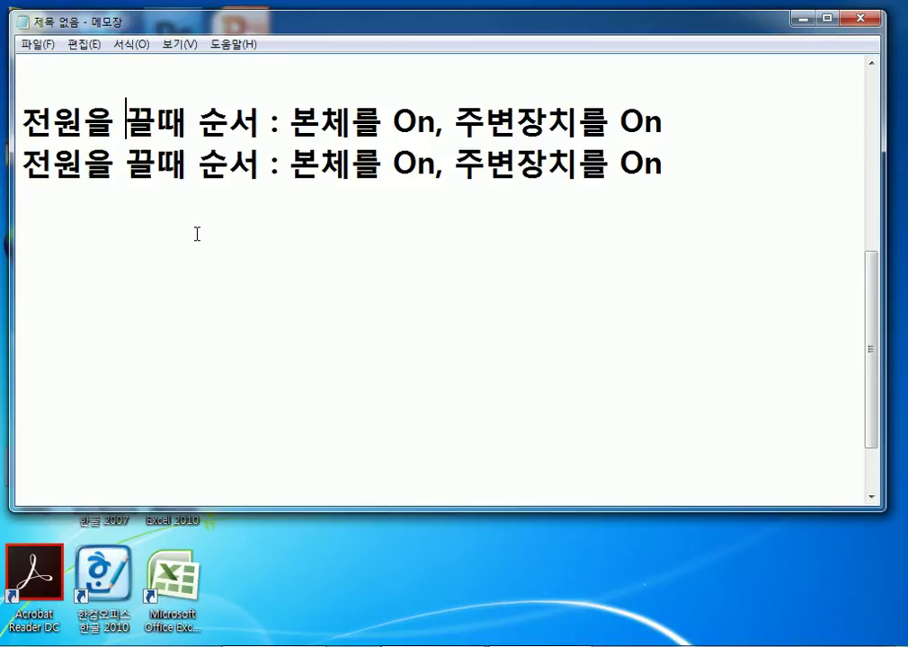
text(켜ㄹ)
key(Delete)
key(Right)
key(Right)
key(Right)
key(Right)
key(Right)
key(Right)
key(Right)
key(Right)
text(주변자)
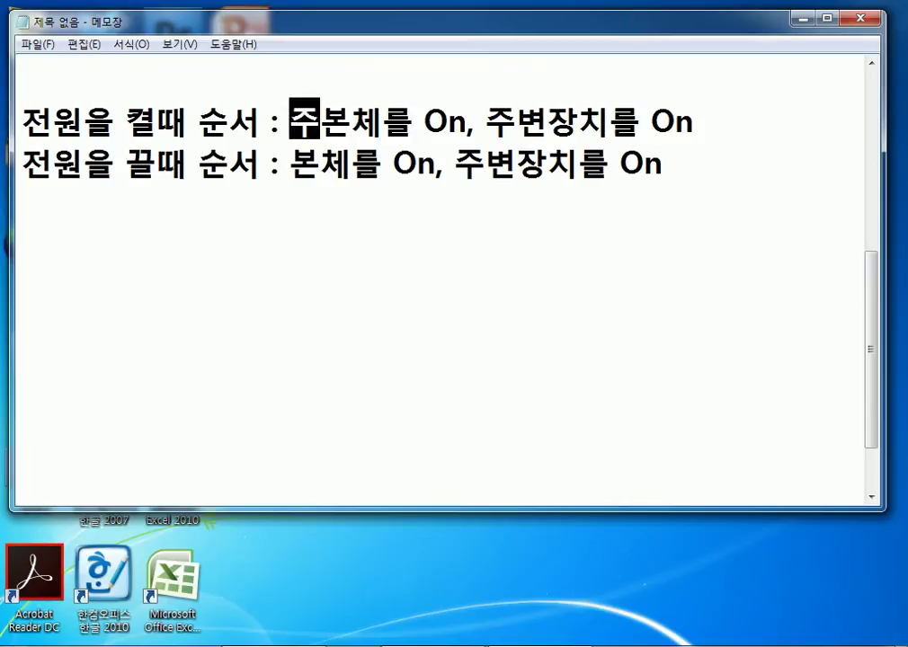
text(ㅇ치)
key(Delete)
key(Delete)
key(Right)
Change both On entries on the second line to Off and start a new line.
key(Right)
key(Right)
key(Right)
key(Right)
key(Right)
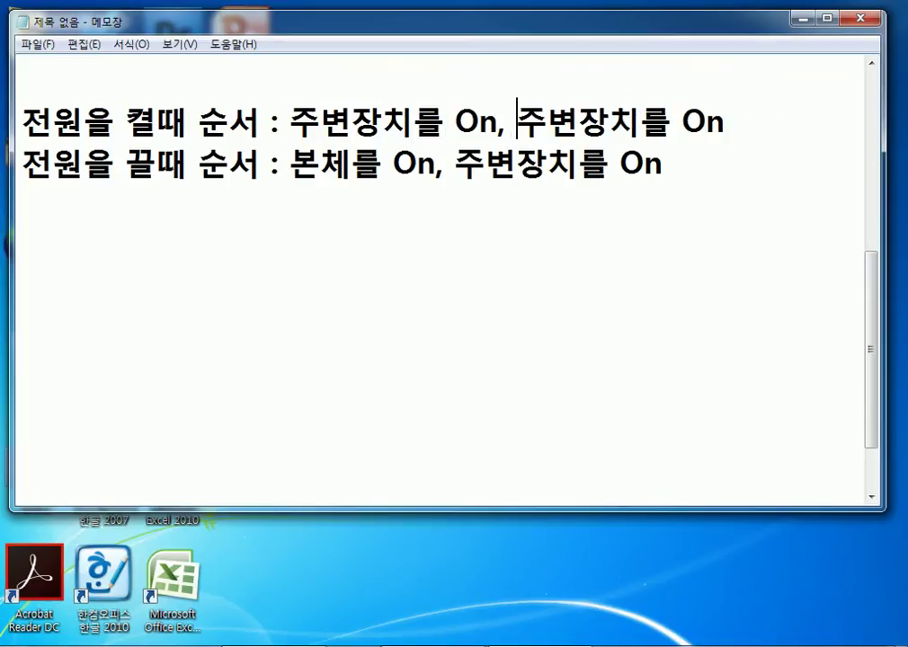
text(본체)
key(Delete)
key(Delete)
key(Down)
key(Left)
key(Left)
key(Left)
key(Left)
key(Left)
key(Left)
key(Left)
key(Left)
key(Left)
key(Left)
key(Left)
key(Left)
key(Right)
key(Right)
key(Right)
key(Right)
key(Right)
text(ff)
key(Delete)
key(End)
key(BackSpace)
text(ff)
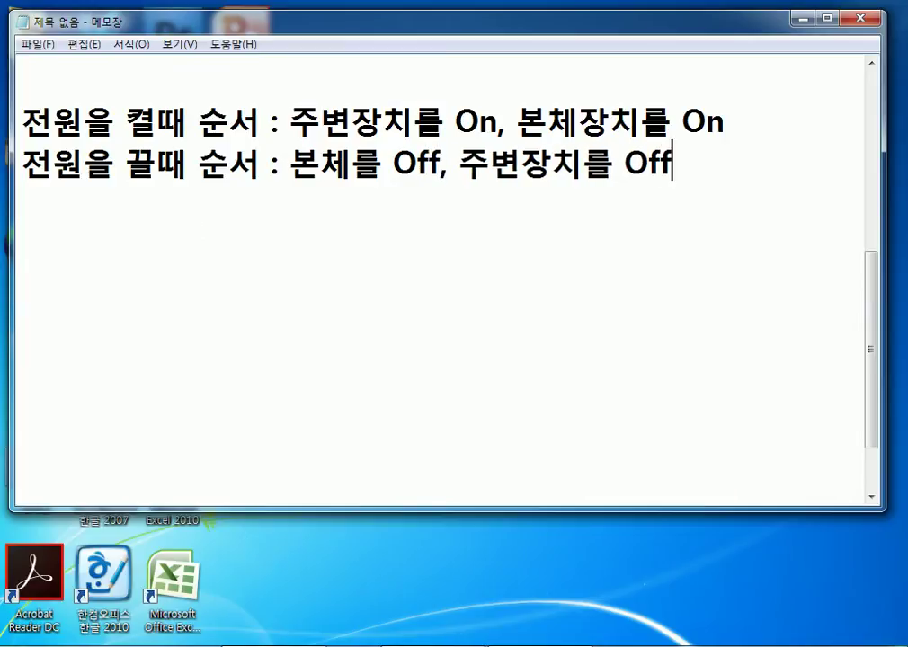
key(Return)
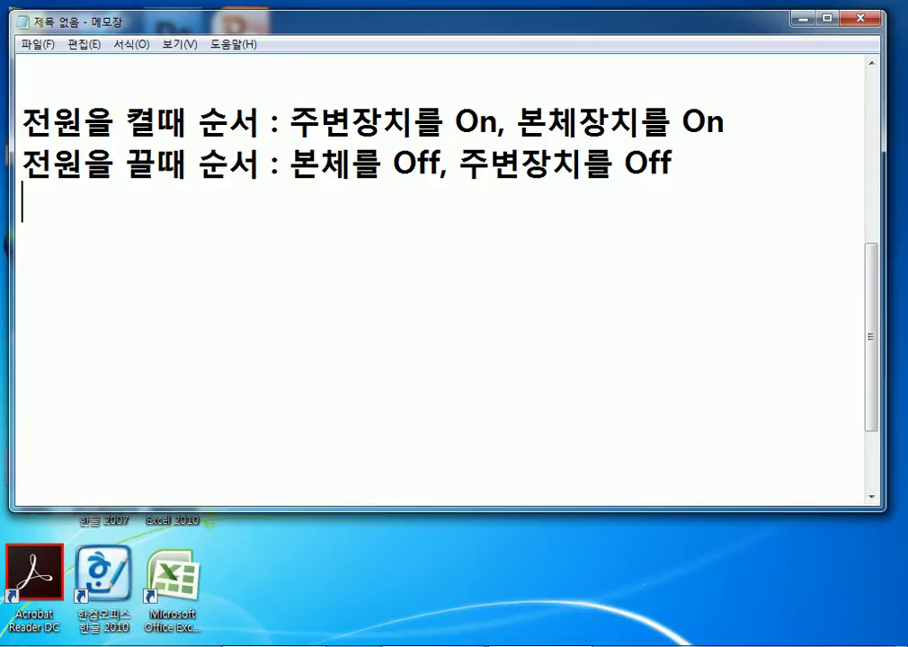
Start a new line and type '알파고 :' using Korean input.
key(Return)
text(dk)
key(BackSpace)
key(BackSpace)
key(Hangul)
text(알파고)
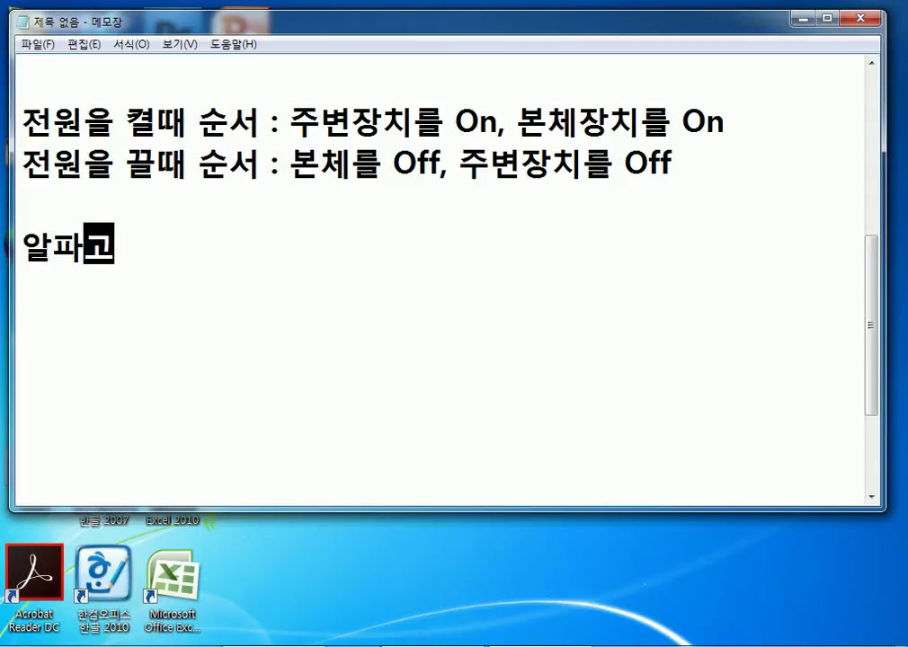
text( :)
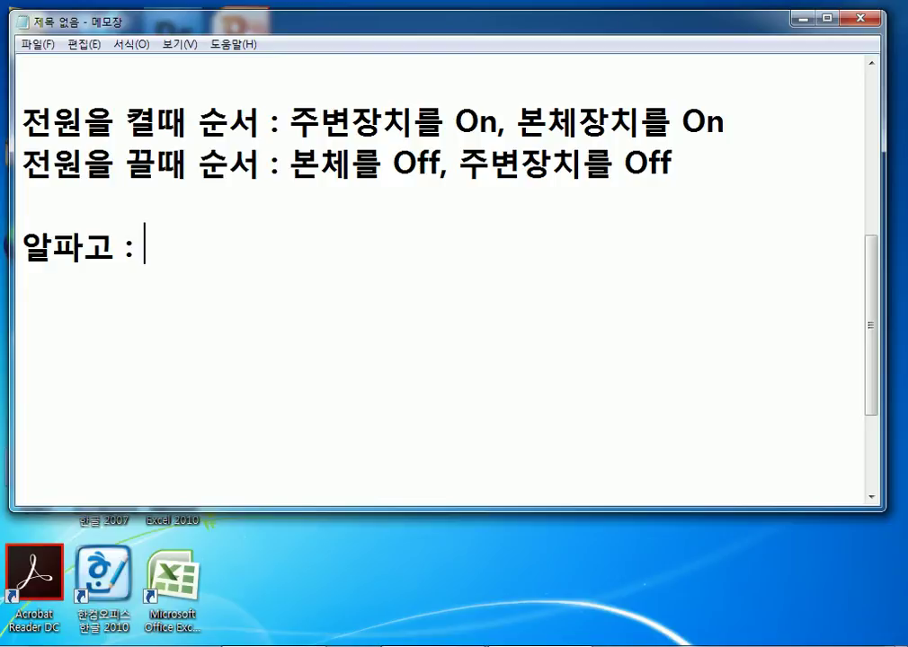
Type '1202개의 CPU' after '알파고 :' and add new lines below.
text(1202)
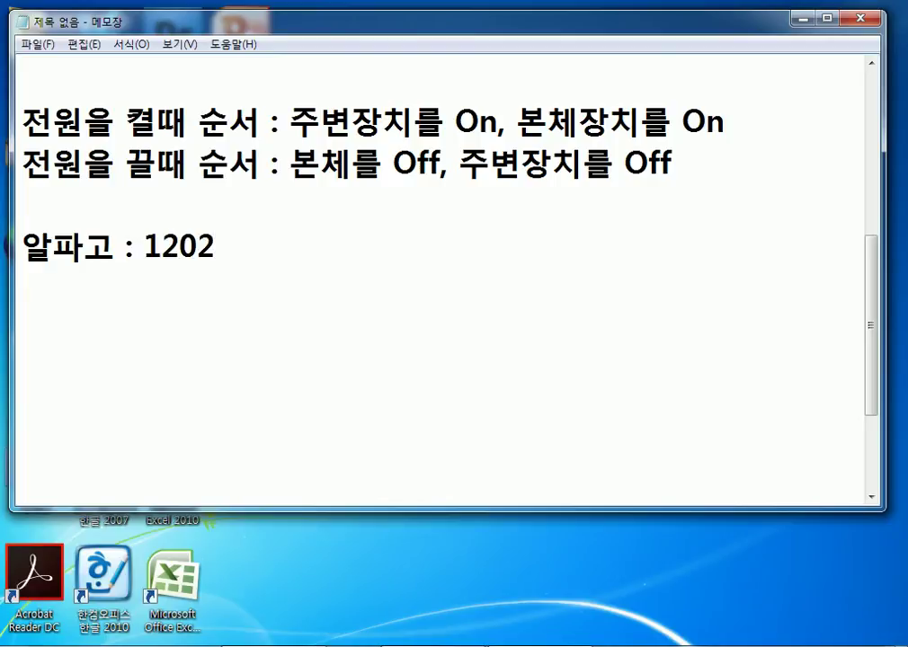
text(개의 CPU)
key(Return)
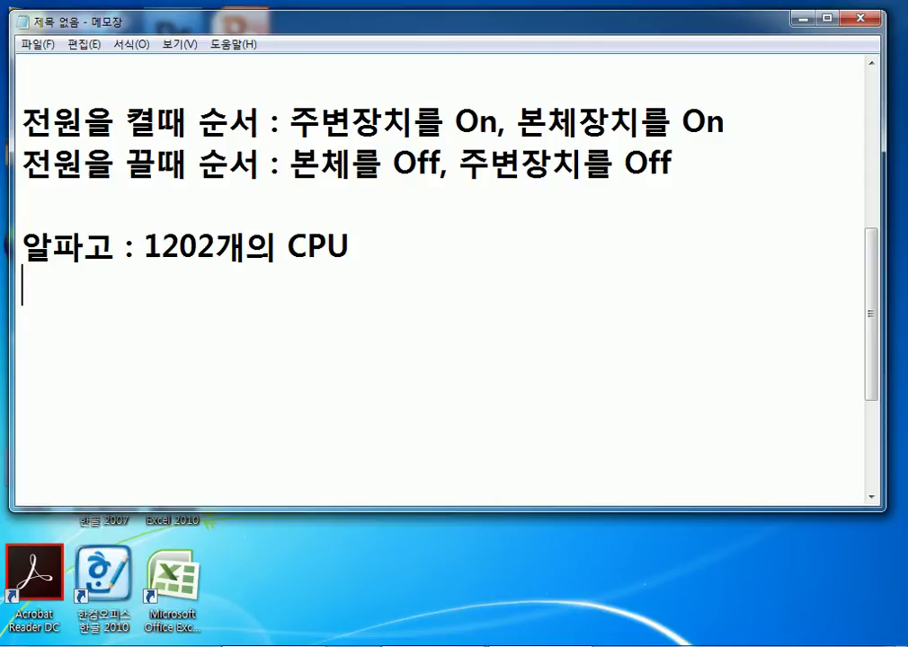
key(Return)
Open the 'Windows 10 Update 중지와 설정' post on host.new21.net, then open Control Panel.
click(342, 644)
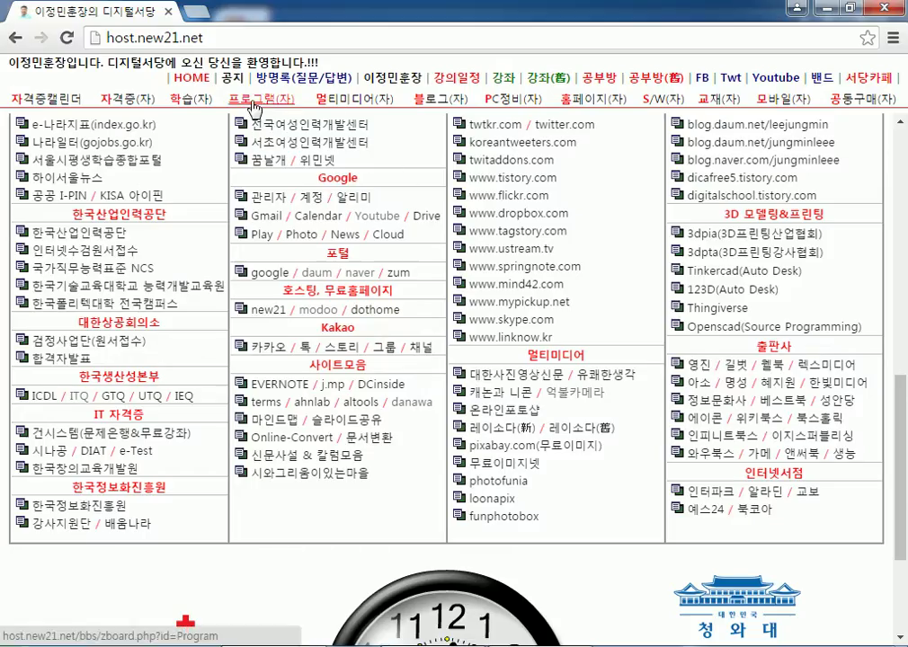
click(512, 98)
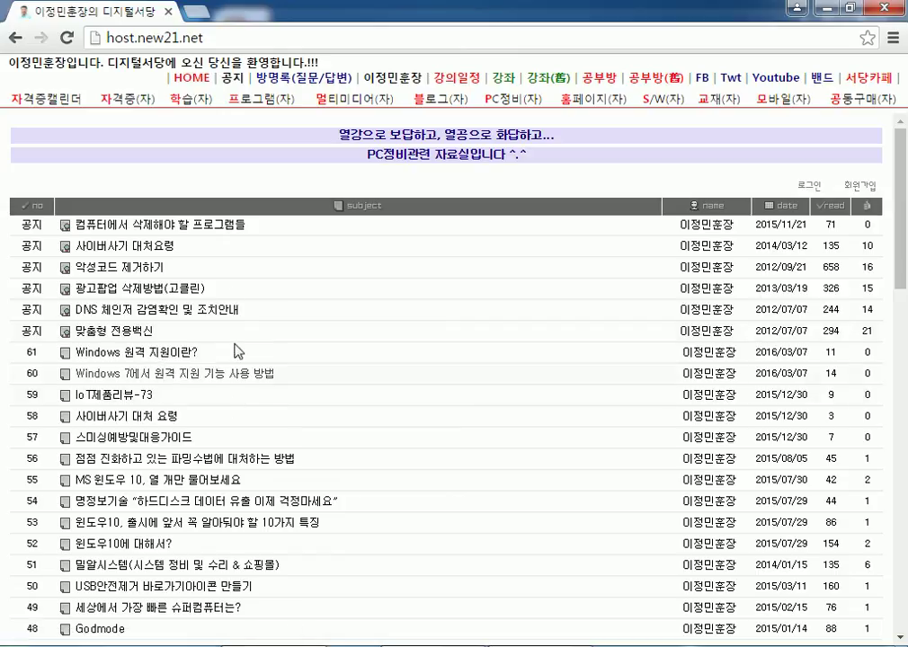
click(255, 99)
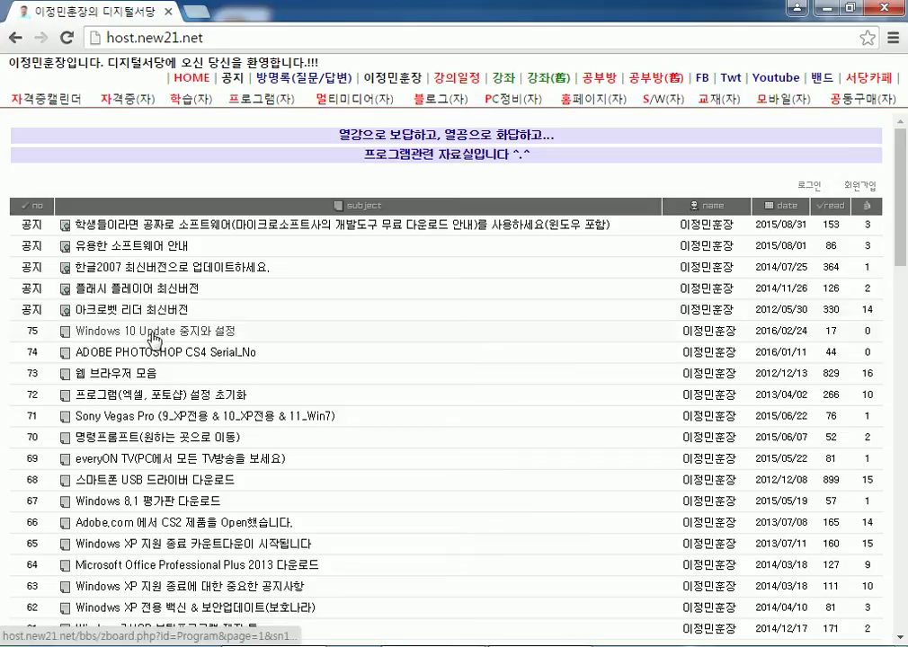
scroll(202, 256, down, 1)
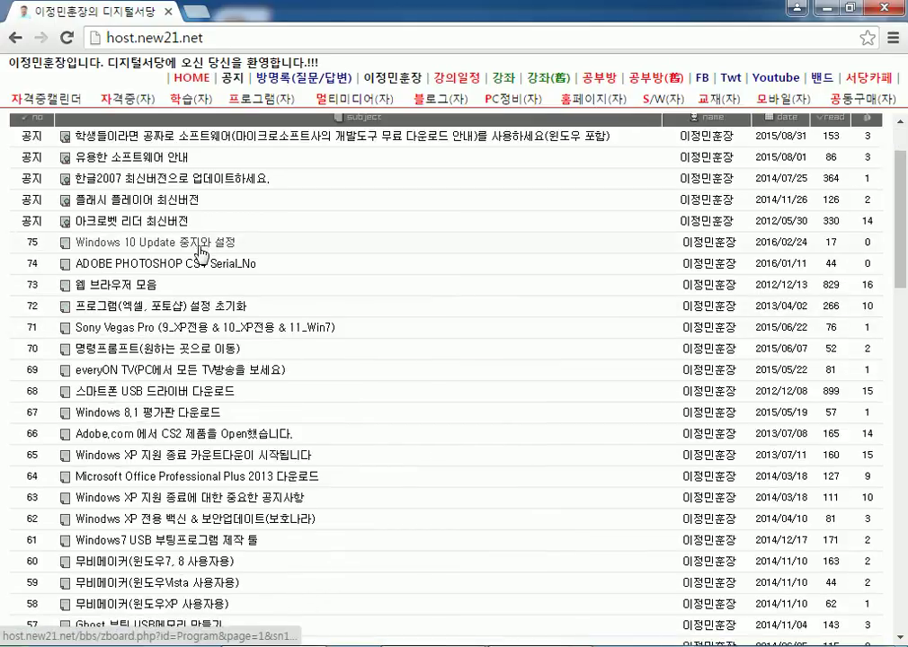
click(200, 254)
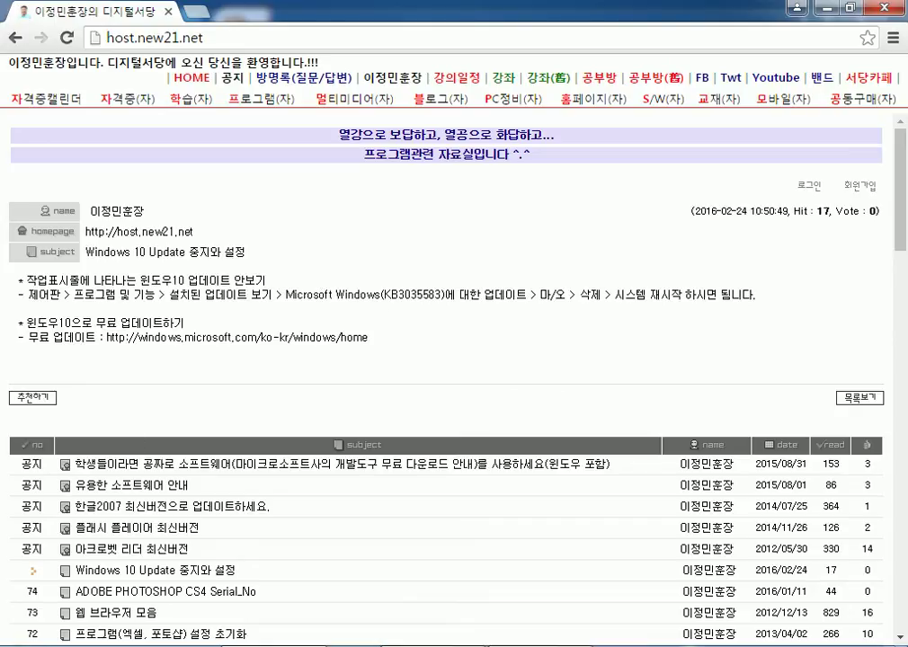
key(super)
click(301, 333)
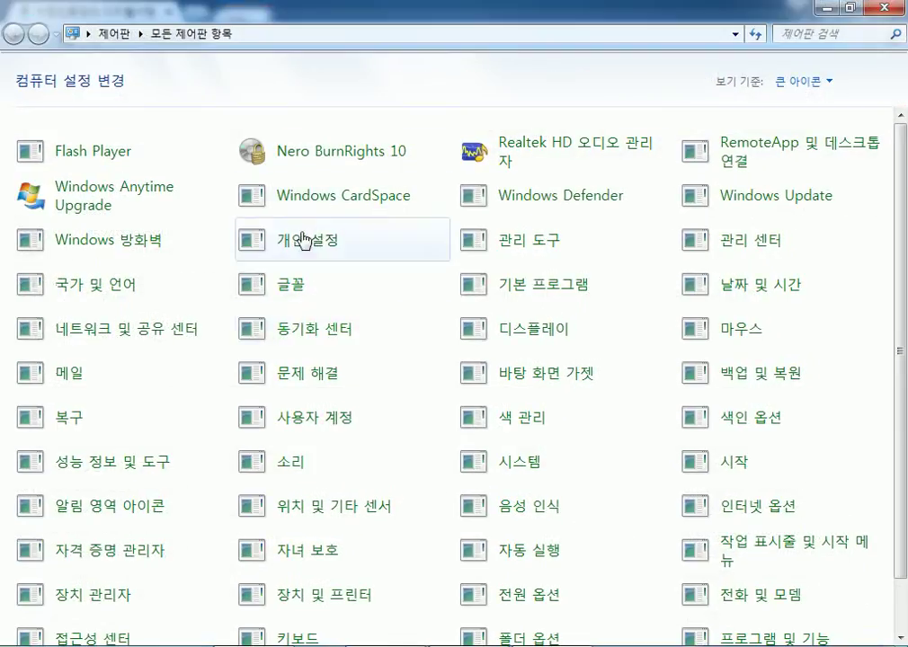
Switch Control Panel to 범주 view, list the installed program updates, then return to the Chrome post.
click(814, 90)
click(805, 105)
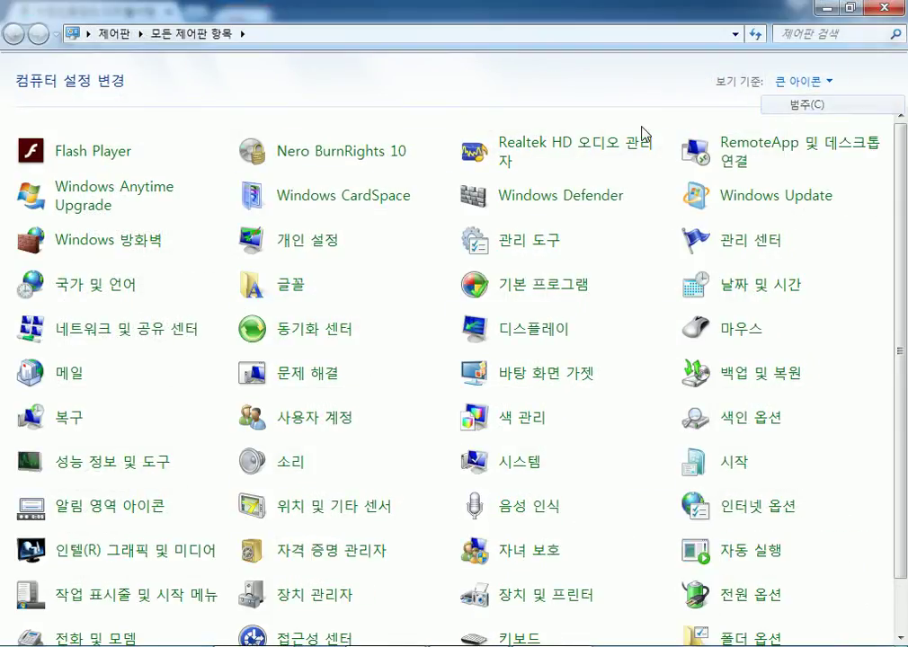
click(231, 316)
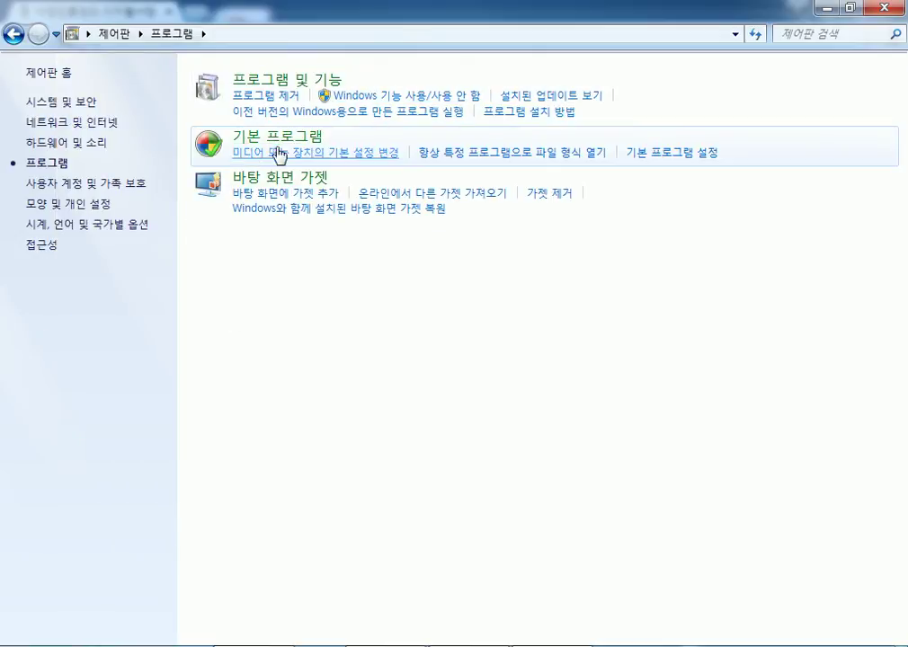
click(533, 105)
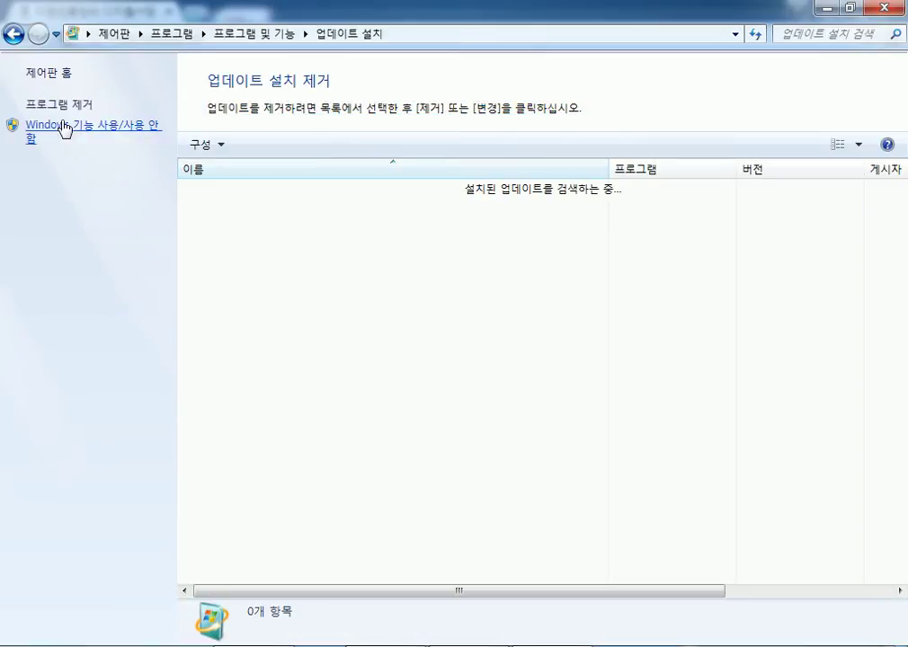
click(122, 131)
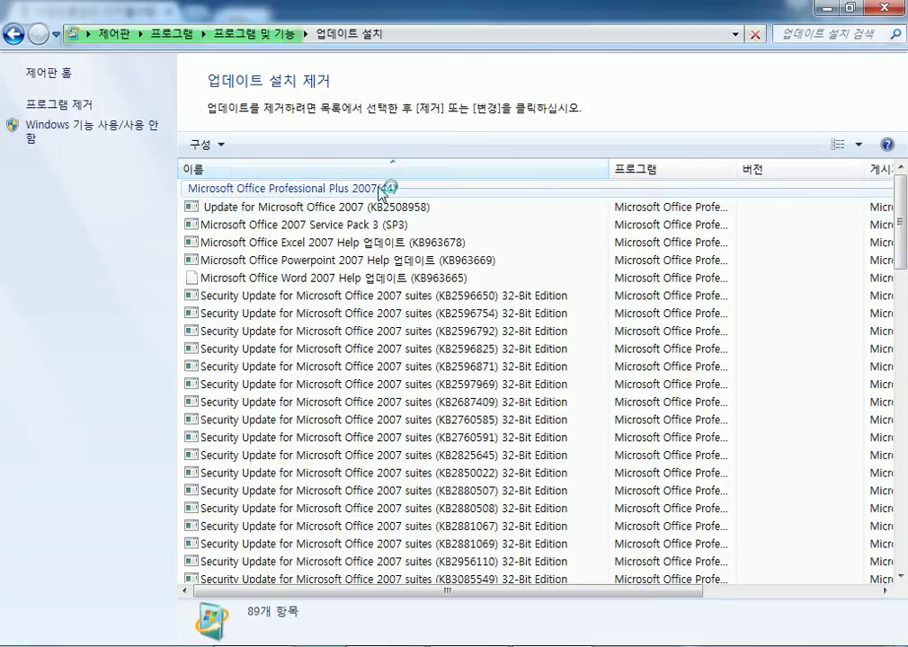
key(alt+Tab)
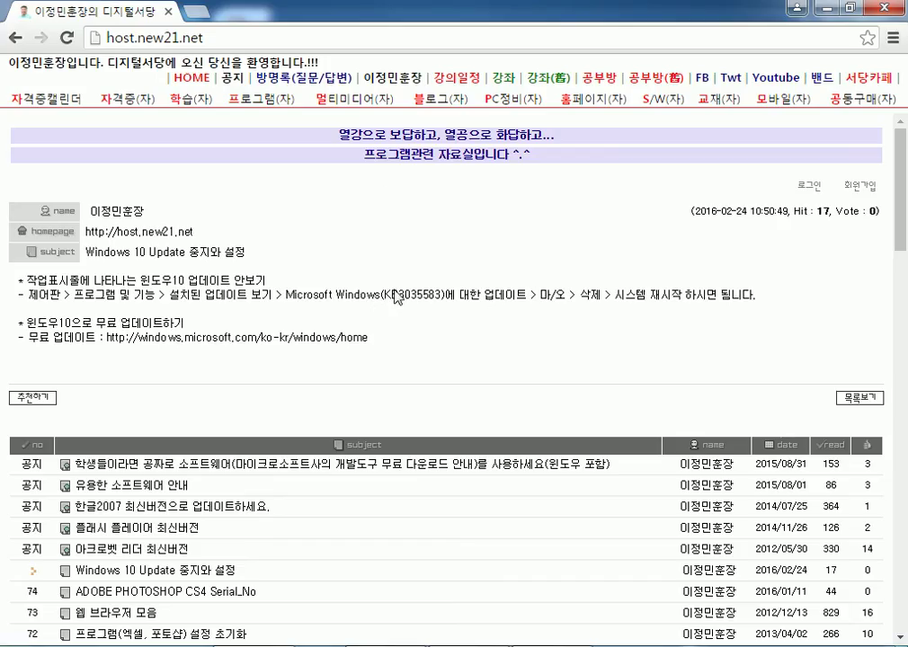
Highlight the KB update number in the post's uninstall instructions.
drag(401, 293, 436, 291)
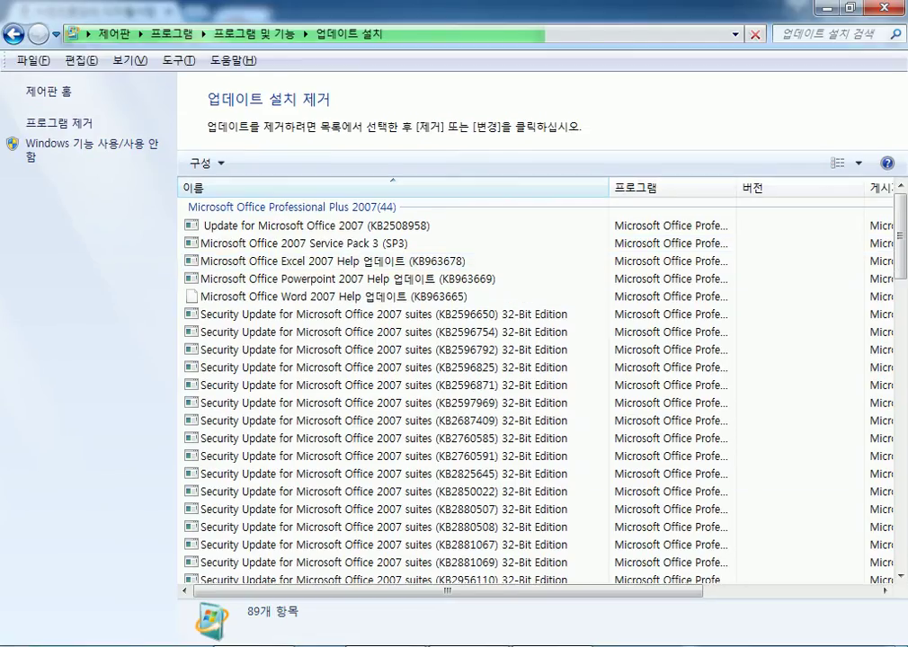
Dismiss the Start menu and scroll the 402 installed updates past Office to the Microsoft Windows group.
click(34, 640)
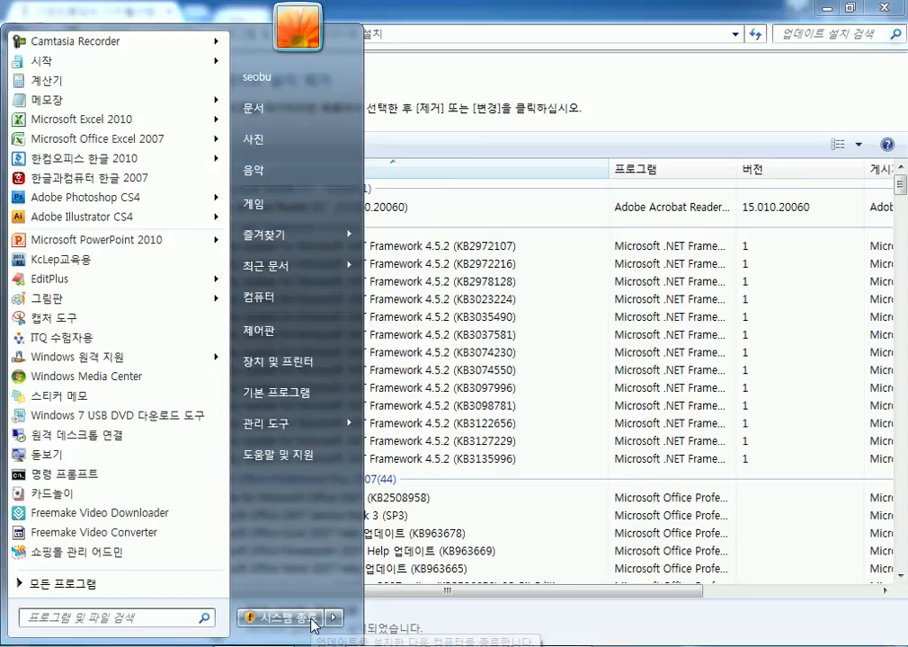
click(471, 55)
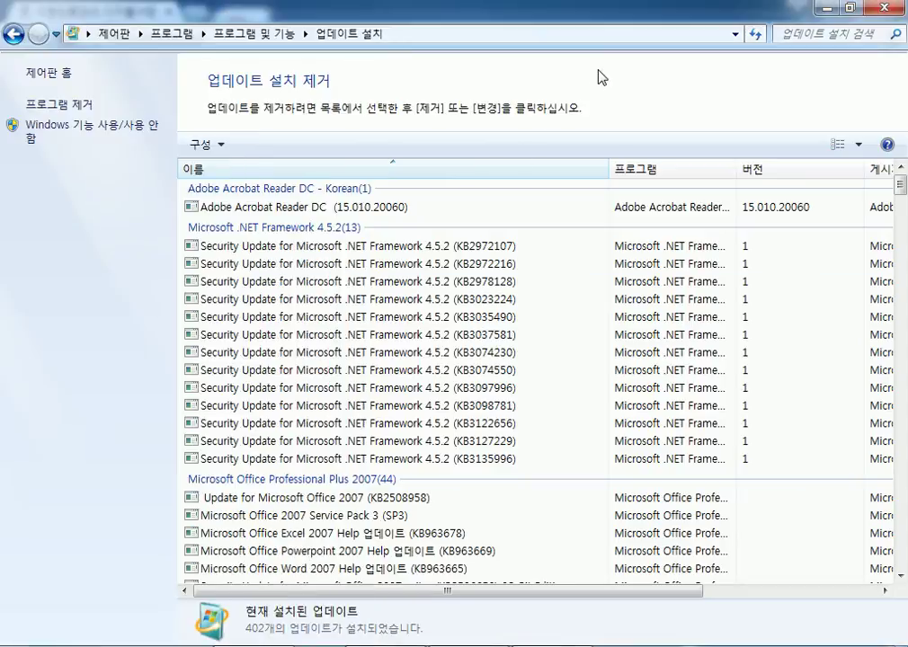
click(901, 210)
drag(903, 208, 903, 308)
scroll(325, 364, down, 5)
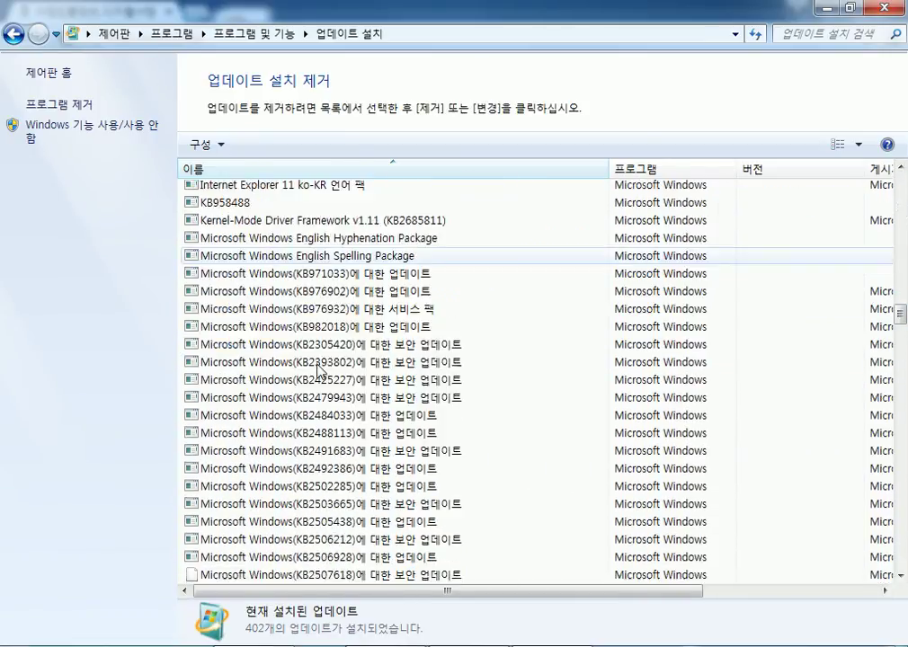
scroll(316, 368, down, 15)
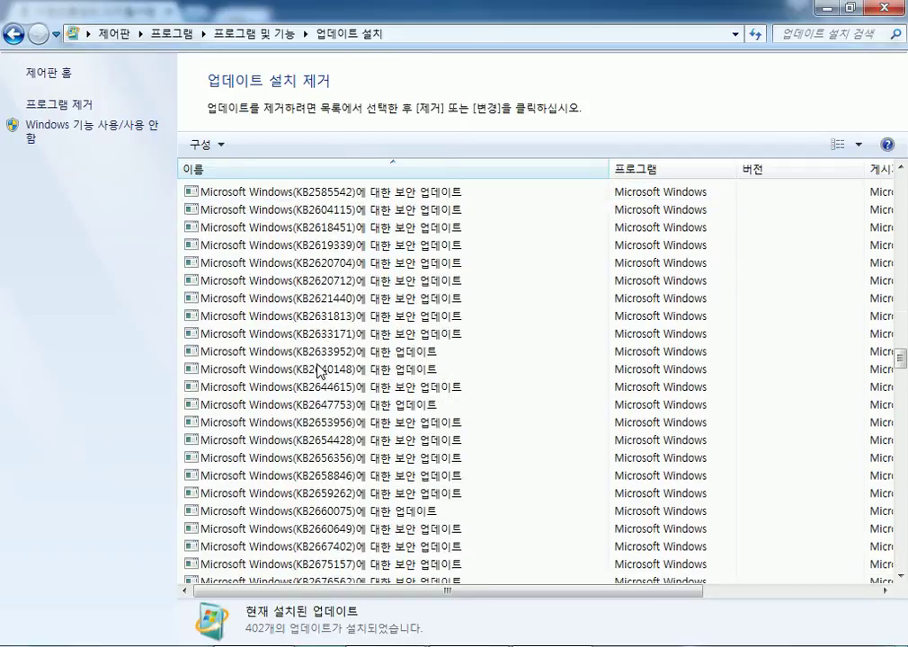
Select KB number 3035583 in the post, then scroll the installed updates list toward it.
key(alt+Tab)
double_click(414, 257)
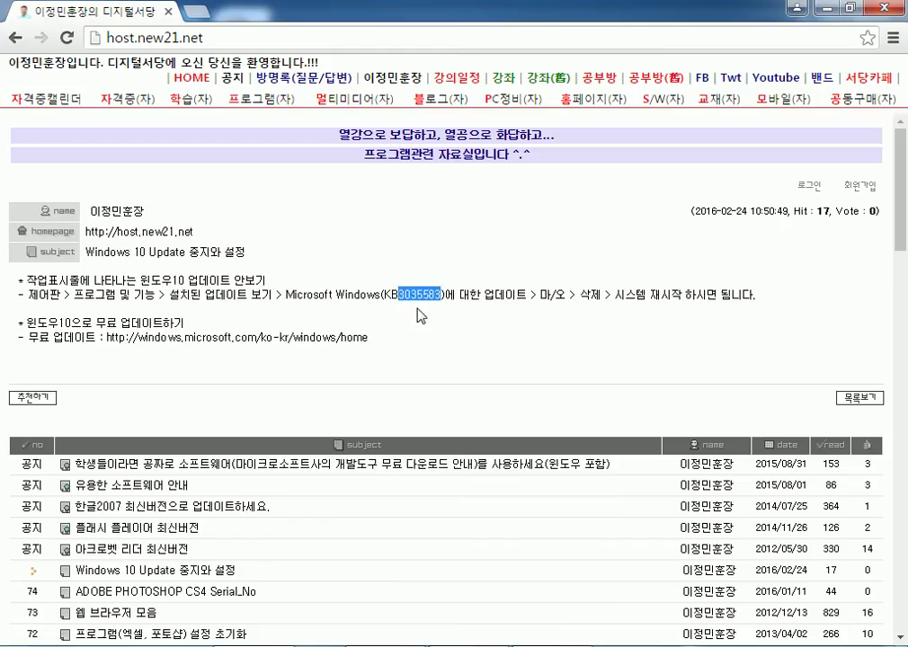
key(alt+Tab)
scroll(325, 359, down, 17)
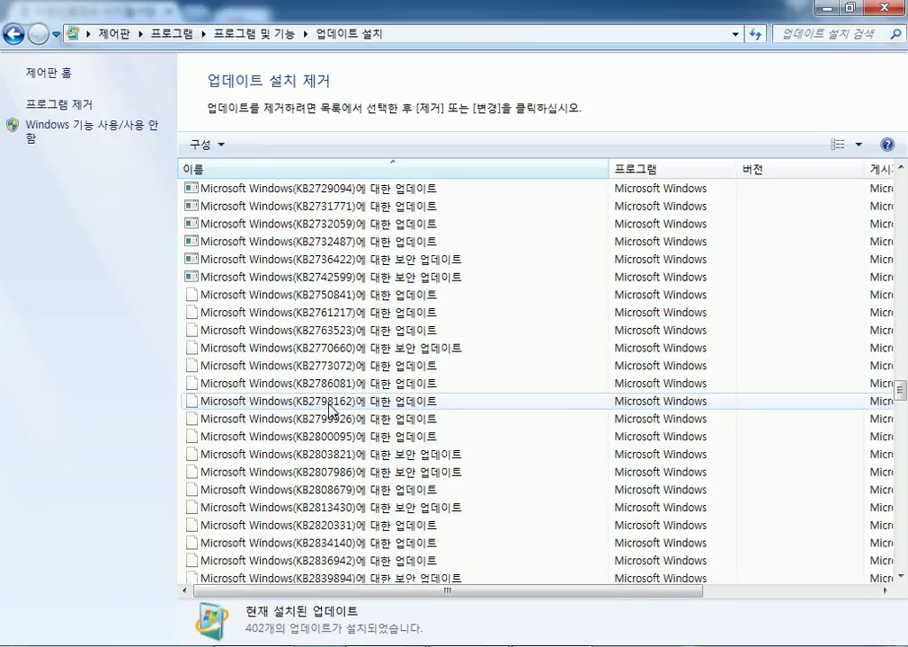
scroll(329, 410, down, 20)
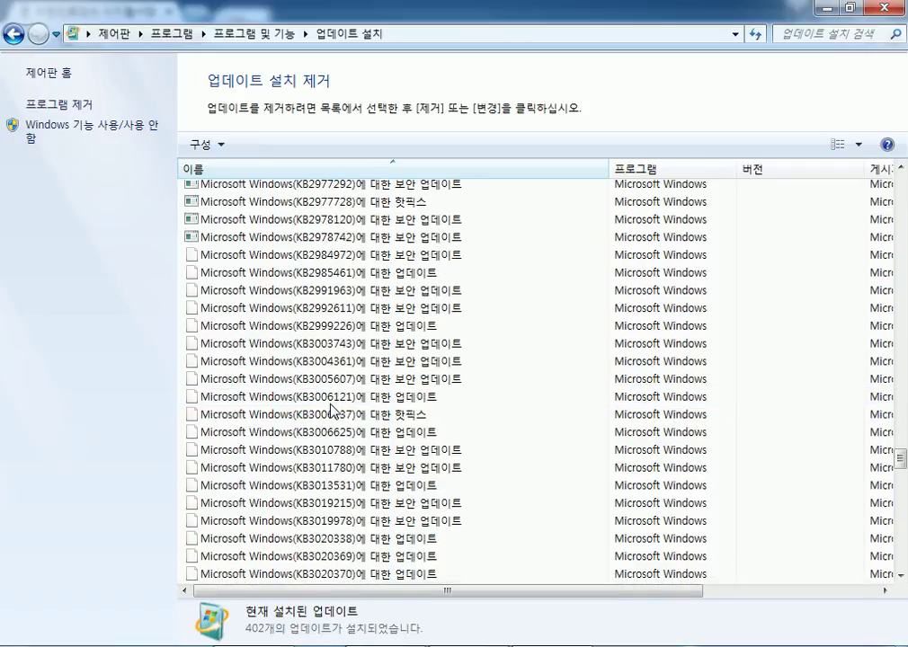
scroll(350, 404, down, 5)
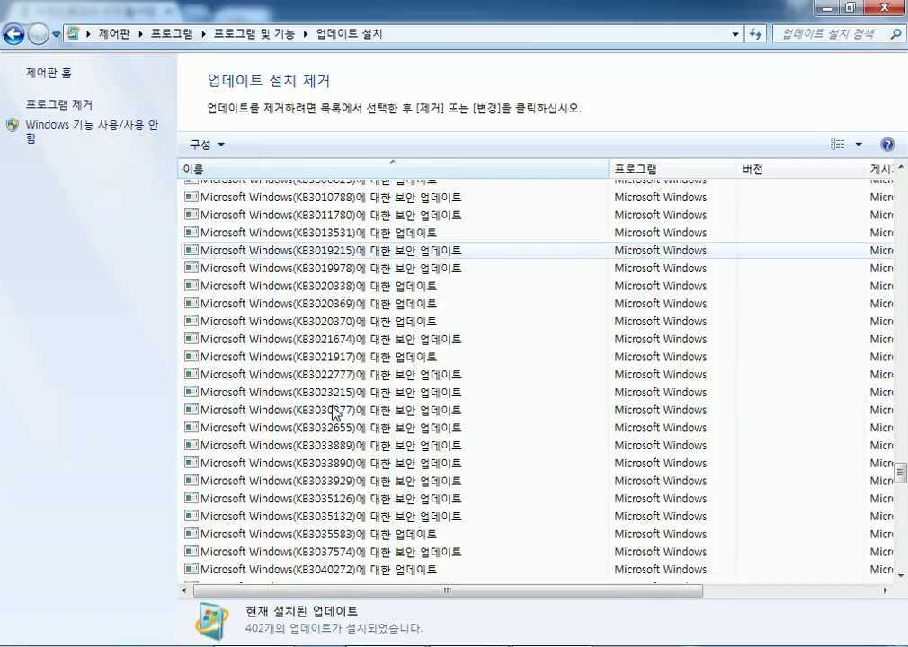
Select the KB3035583 update in the list and bring up its 제거(U) option.
key(alt+Tab)
key(alt+Tab)
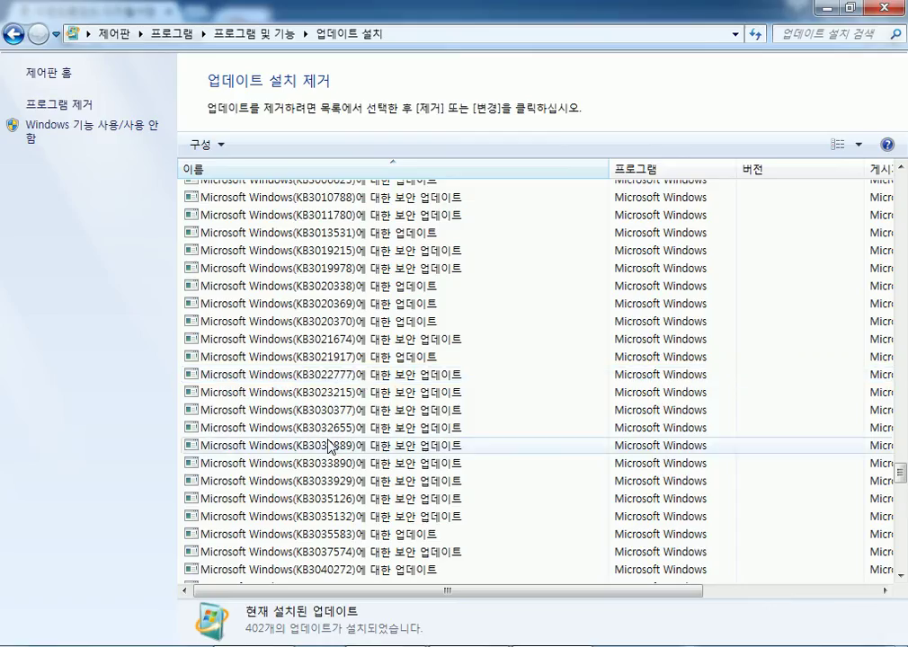
click(324, 534)
scroll(425, 375, down, 5)
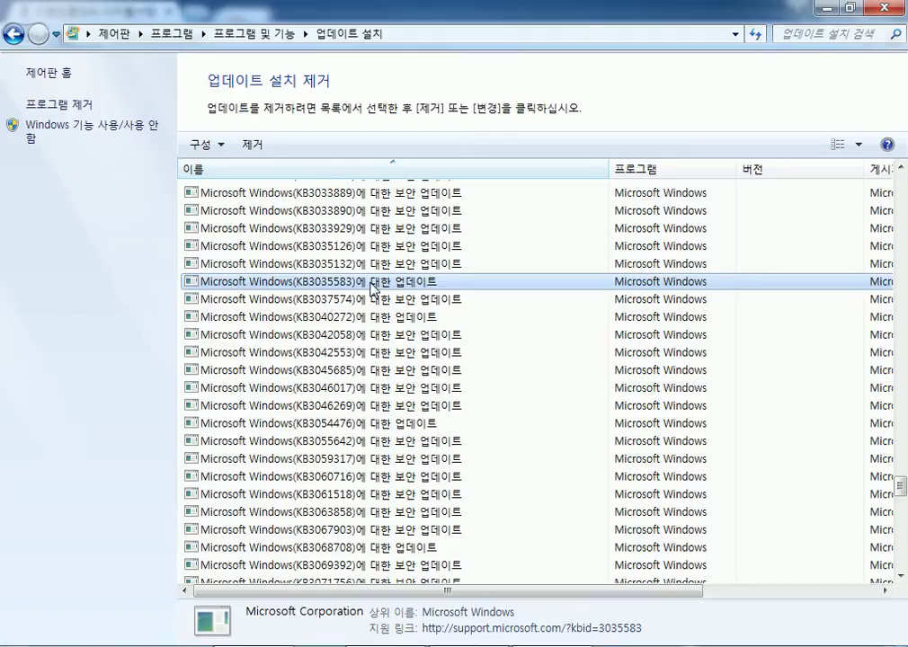
right_click(372, 288)
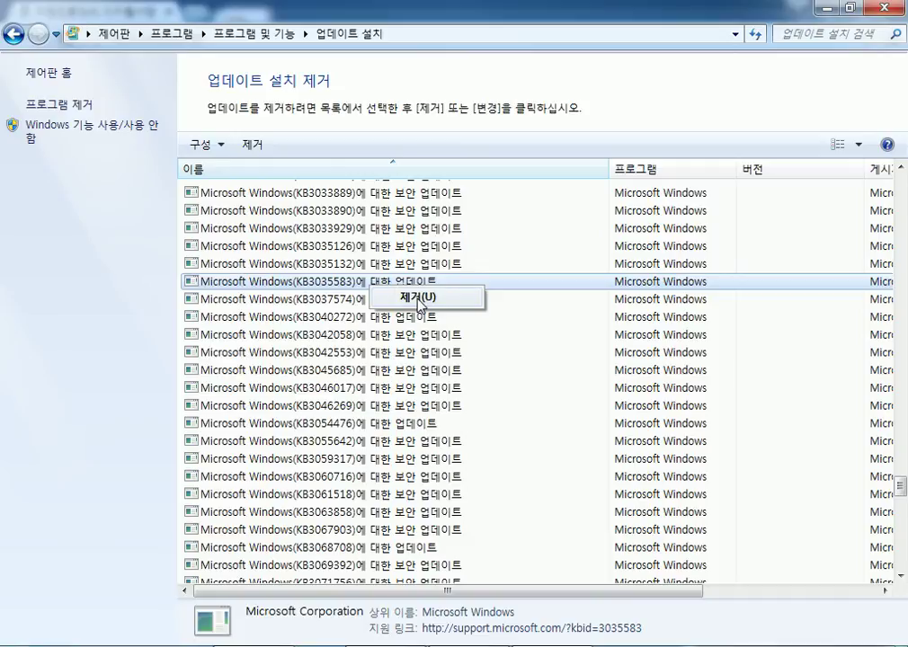
Back out without uninstalling, reopen Control Panel from Start, and close it.
key(alt+Tab)
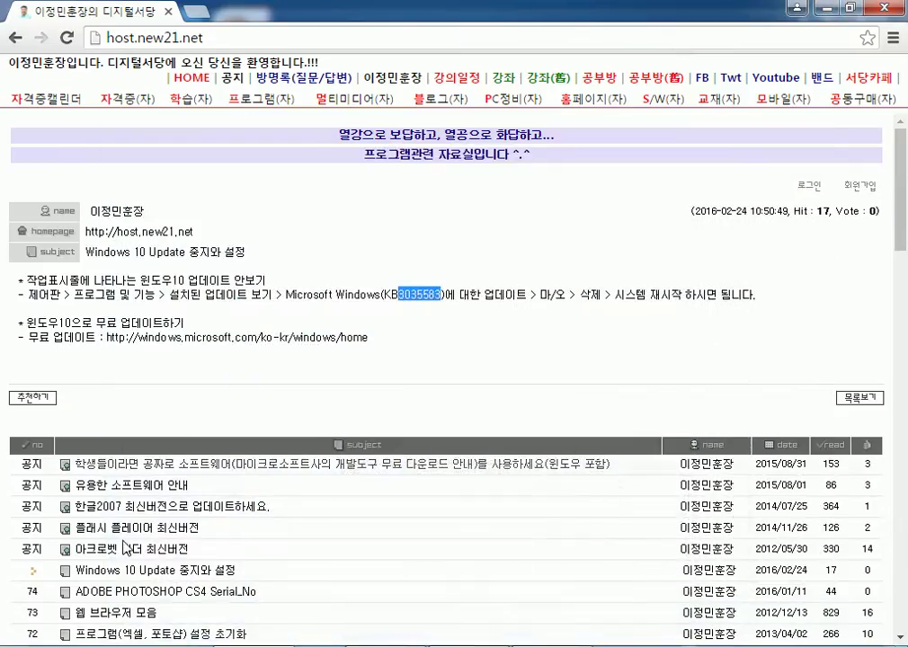
key(super)
click(296, 331)
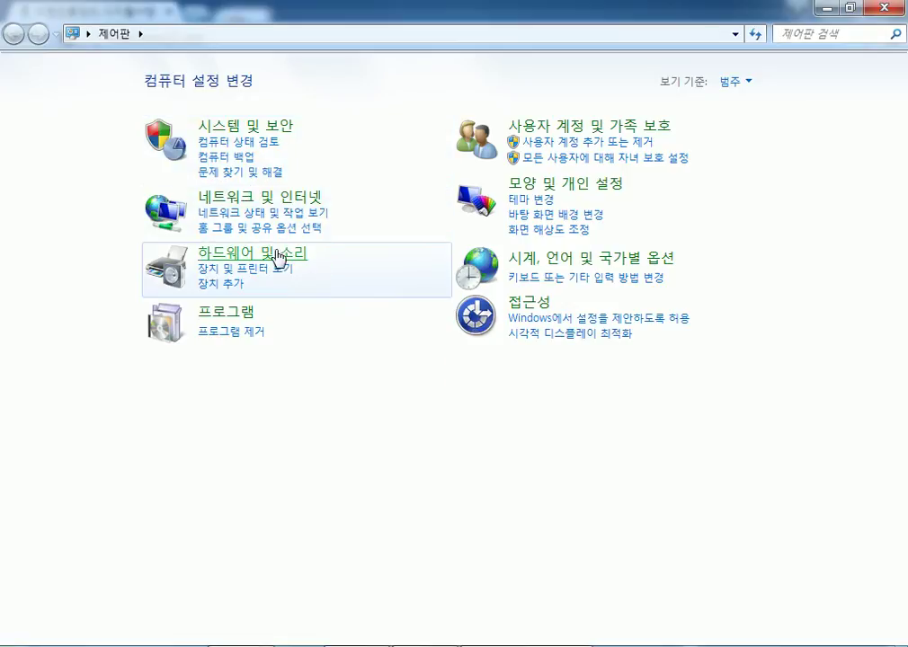
click(881, 11)
Launch Windows Update from the Start menu's All Programs list.
key(super)
click(61, 631)
scroll(89, 270, down, 4)
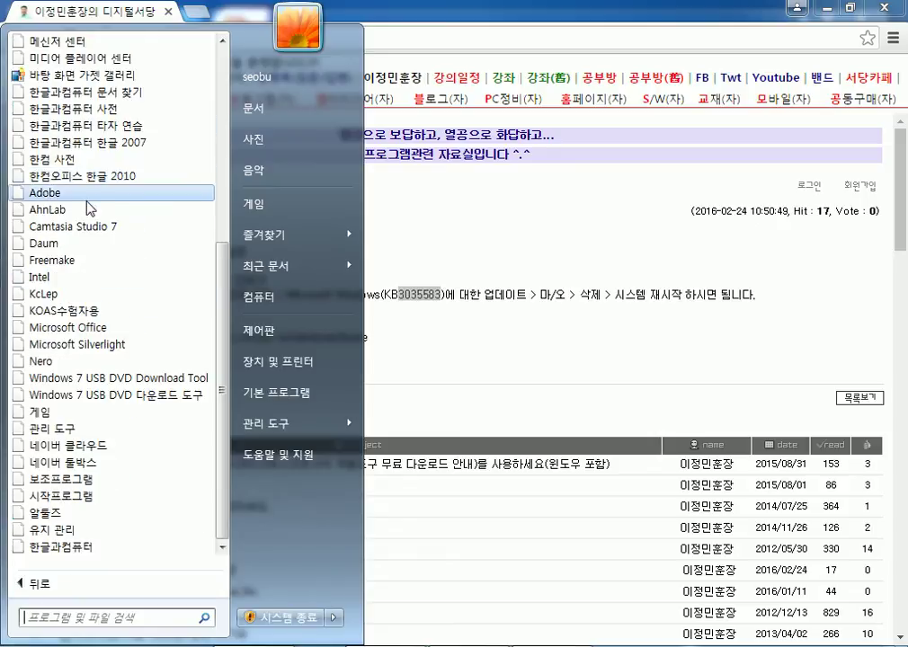
scroll(94, 194, up, 7)
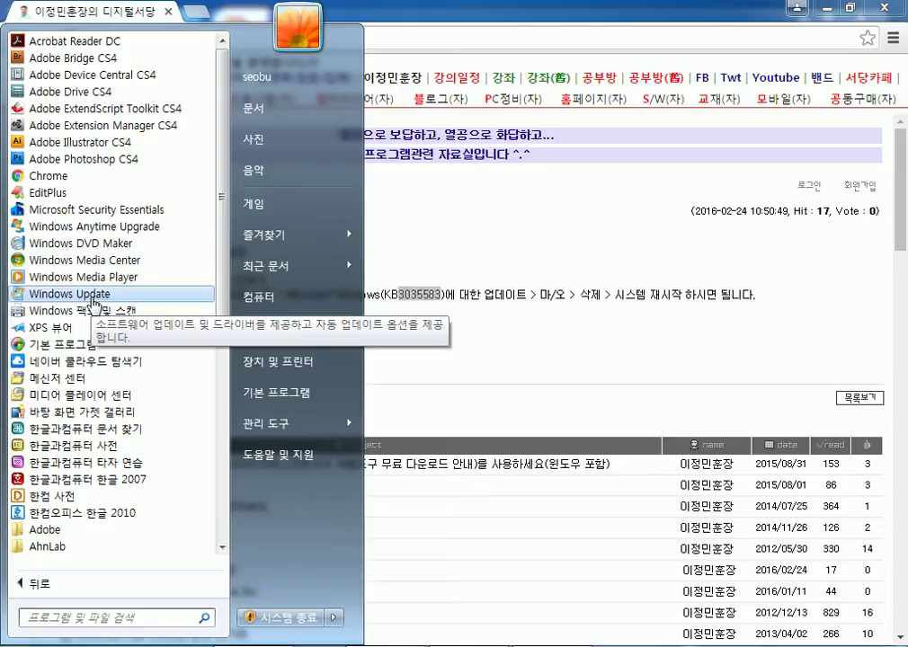
click(94, 294)
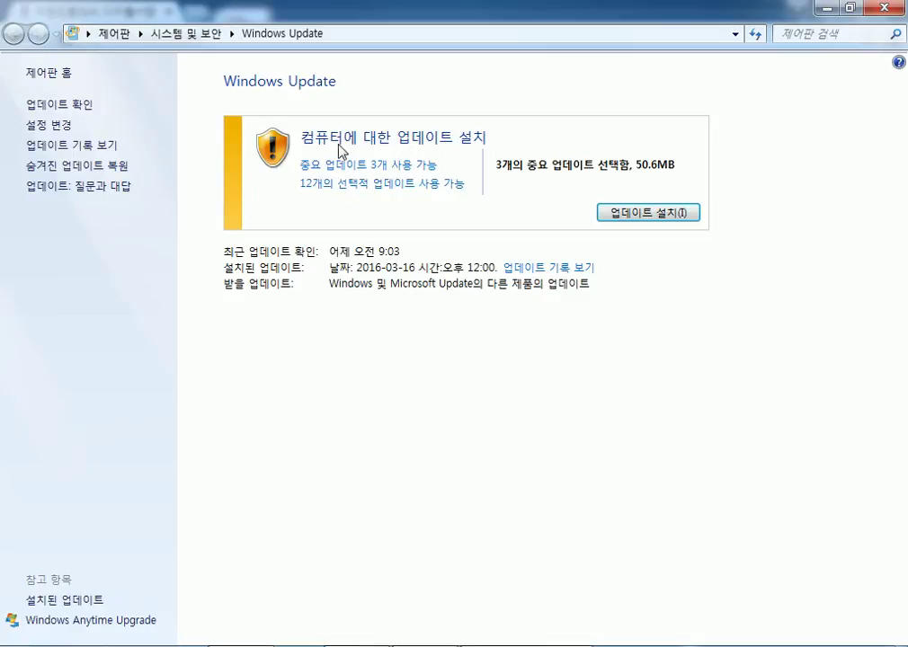
Untick Microsoft Office File Validation Add-in, leaving 2 important updates (48.7MB) selected.
click(384, 173)
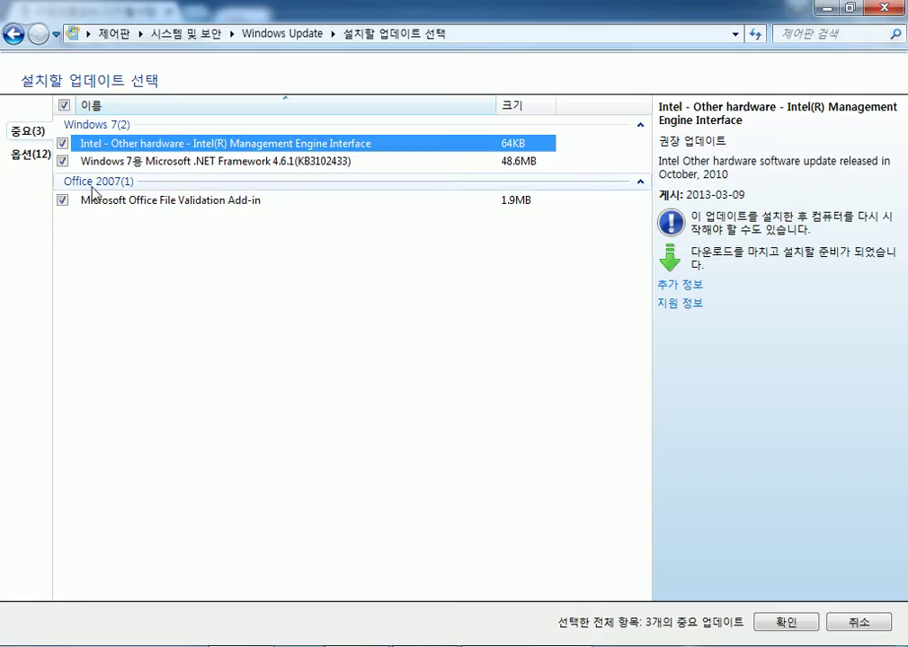
click(137, 201)
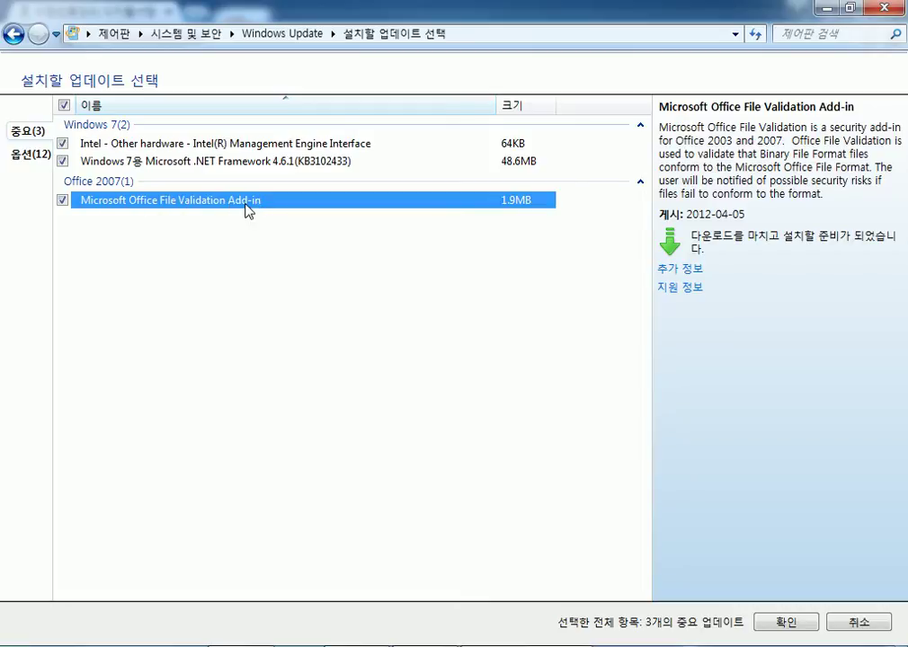
click(63, 200)
click(848, 8)
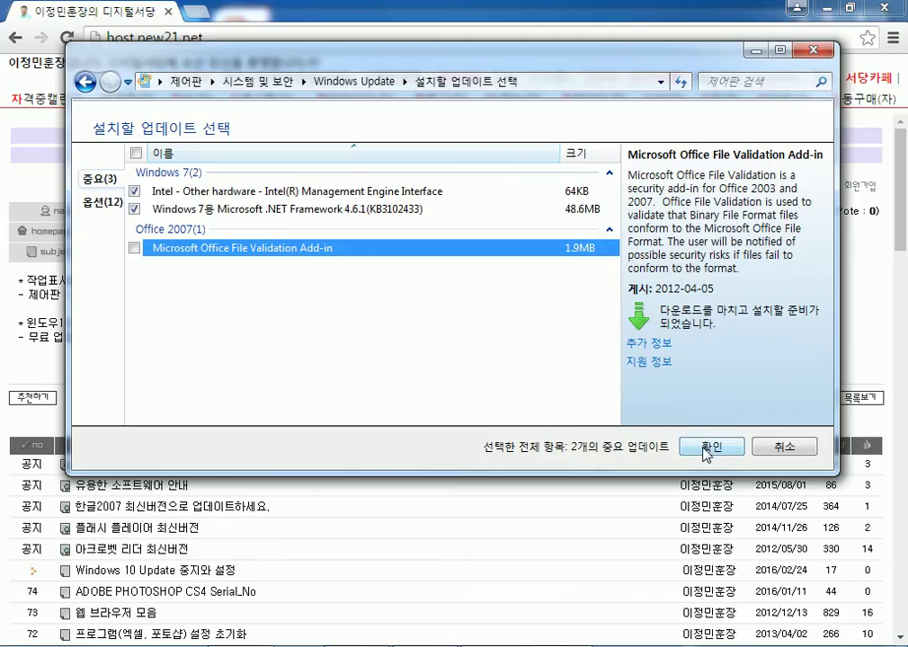
drag(618, 65, 611, 36)
click(714, 418)
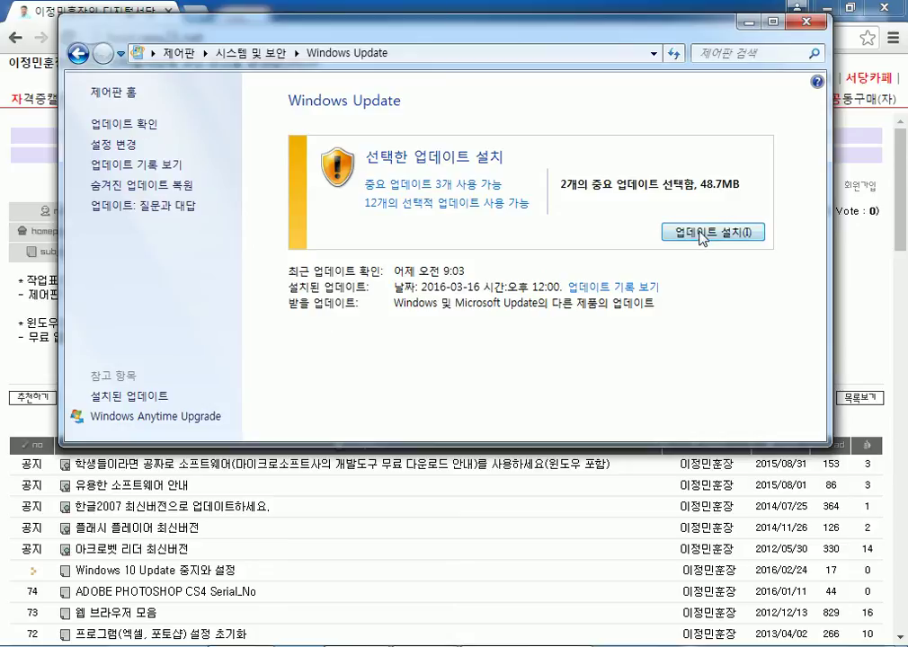
Recheck that the Office add-in stays excluded from the important updates and confirm.
click(460, 185)
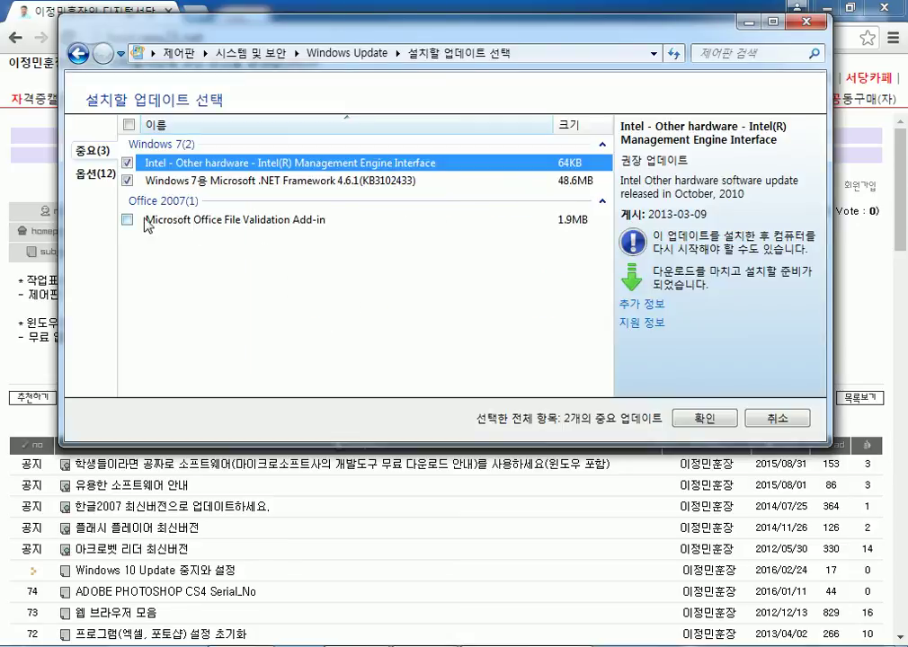
click(213, 223)
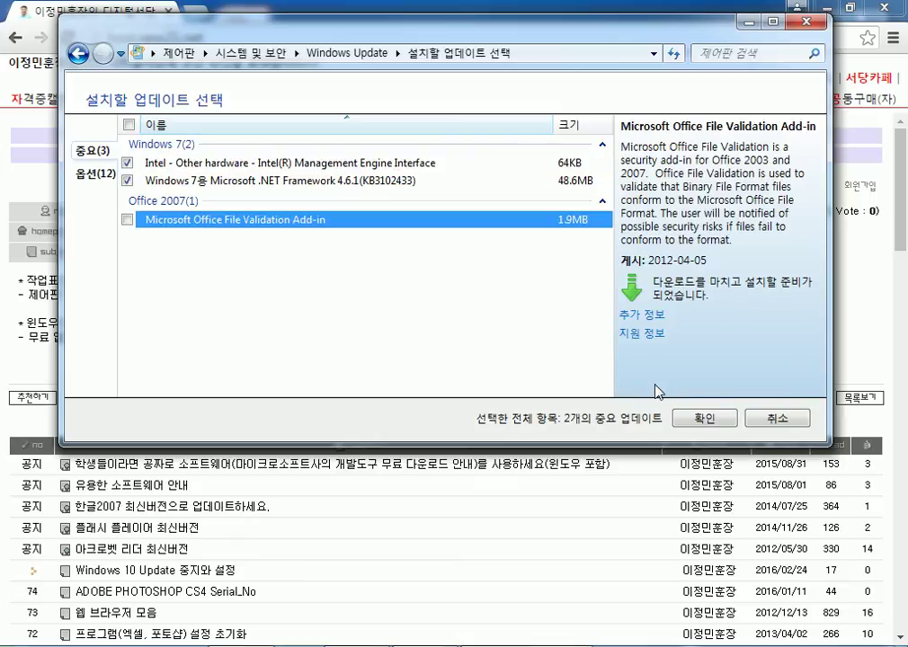
click(708, 421)
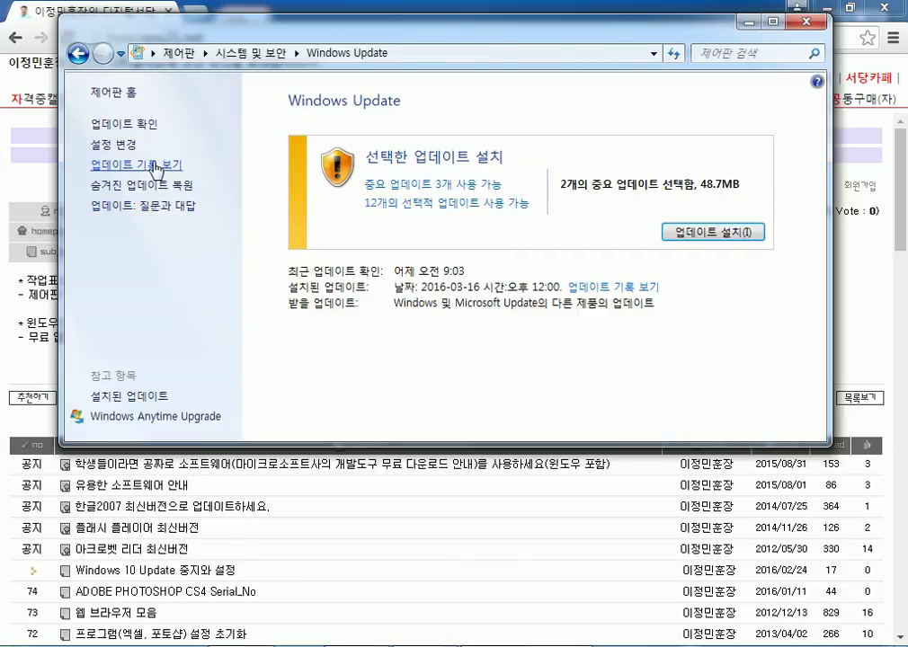
Start installing the 2 selected updates, then cancel and dismiss the message.
click(694, 235)
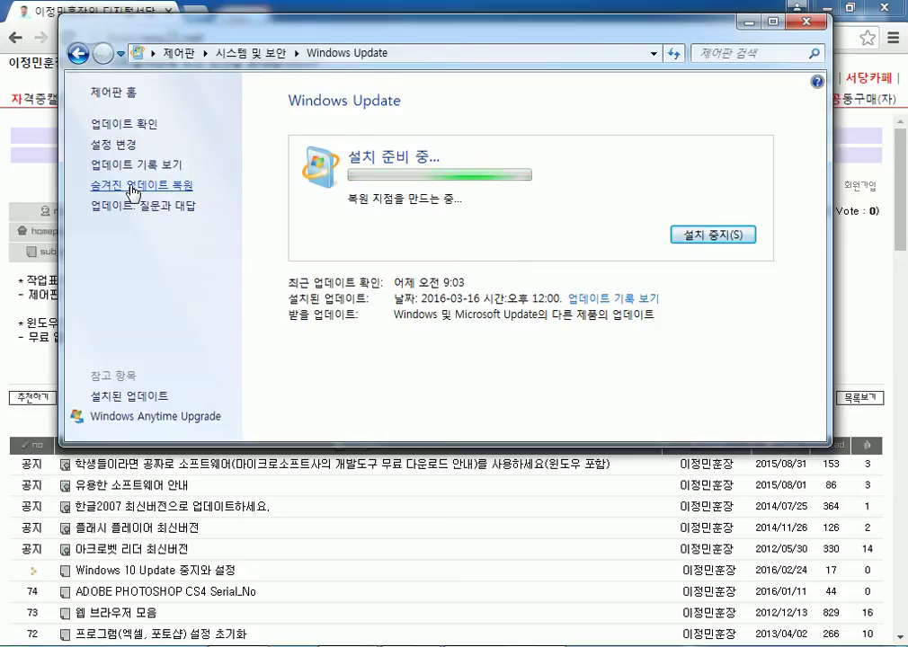
click(703, 234)
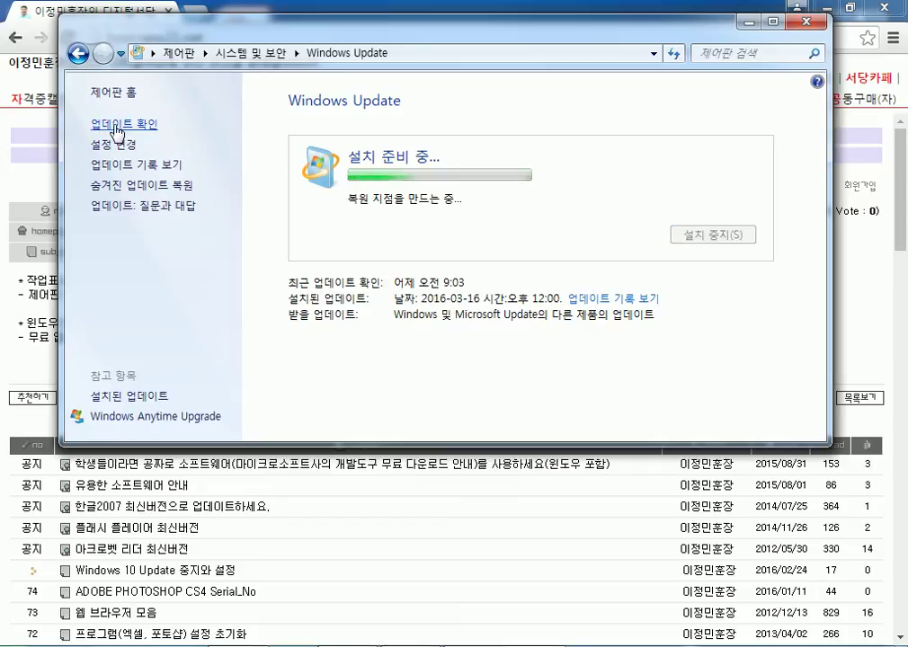
click(570, 394)
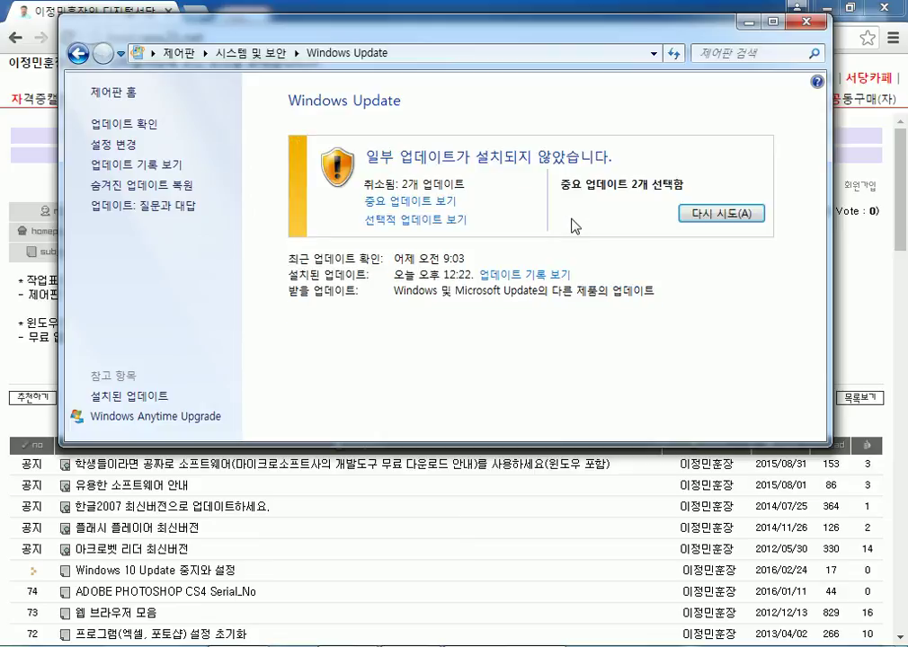
Select all optional updates except Skype 7.3, giving 11 optional updates selected.
click(397, 222)
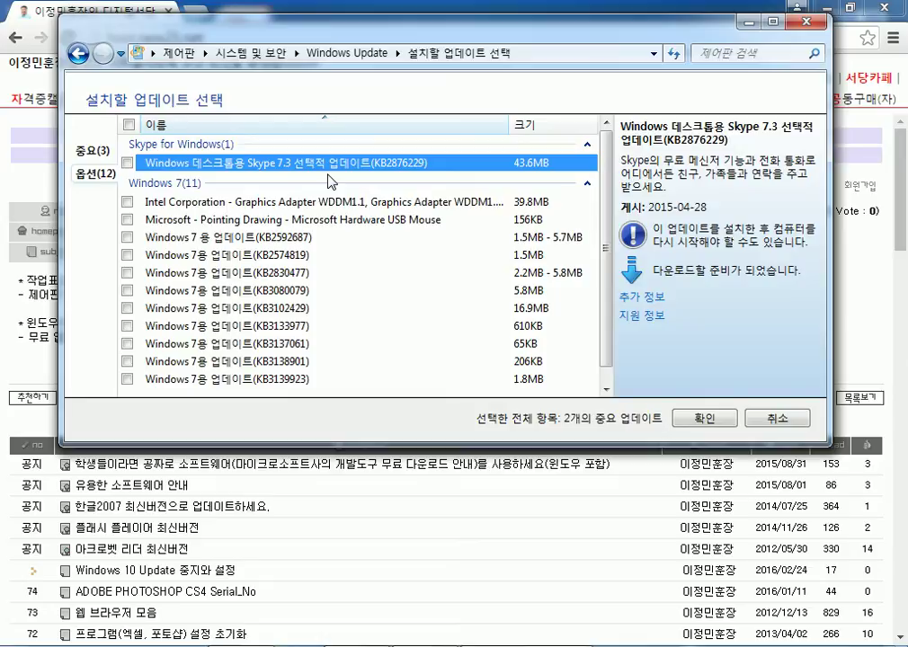
scroll(290, 190, down, 1)
scroll(121, 208, up, 1)
click(129, 124)
click(127, 163)
scroll(128, 163, down, 1)
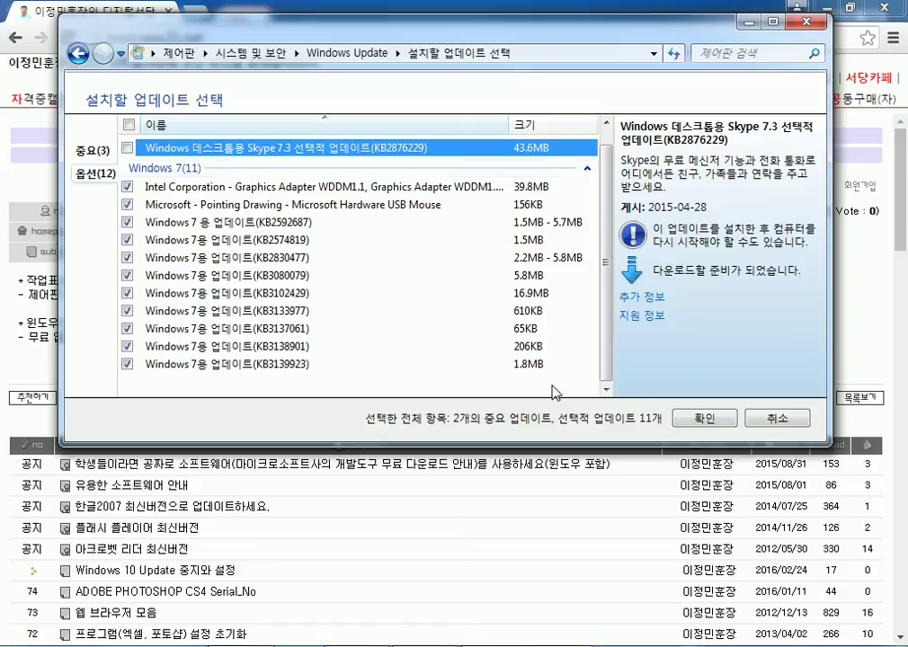
click(703, 419)
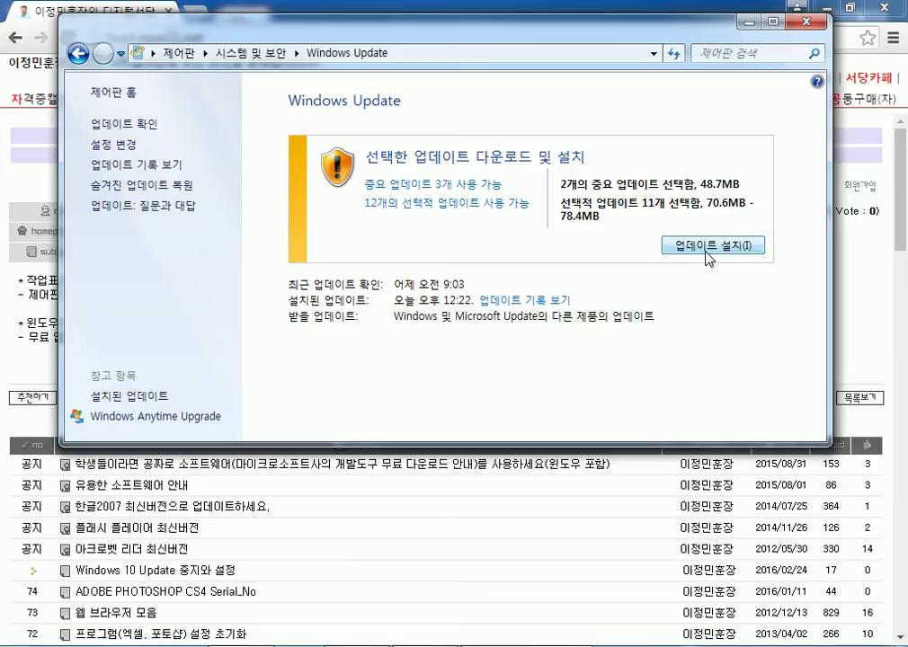
Close Windows Update, minimize Chrome to reveal the Notepad notes, and relaunch Windows Update from All Programs.
click(806, 26)
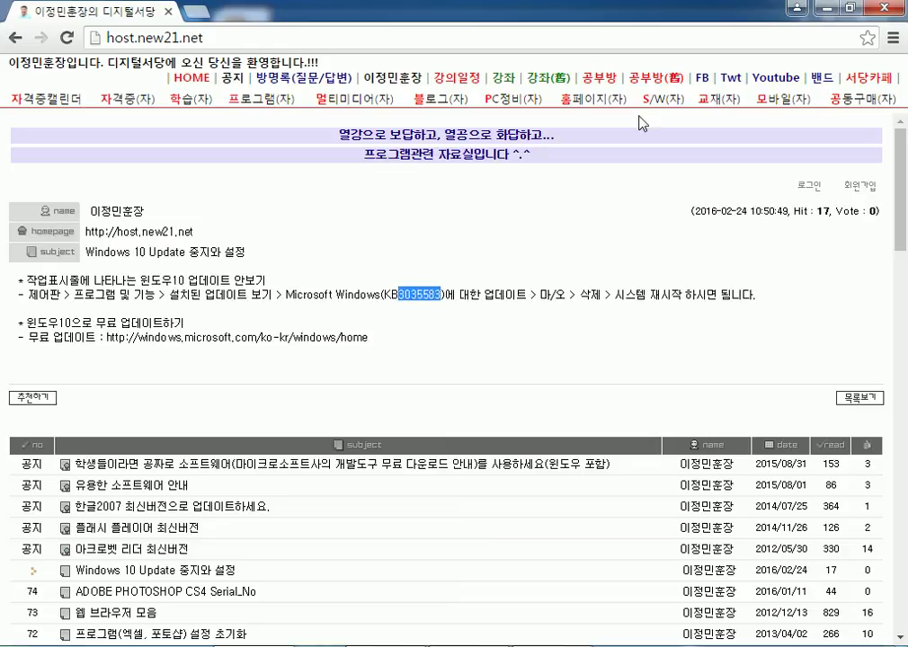
click(663, 3)
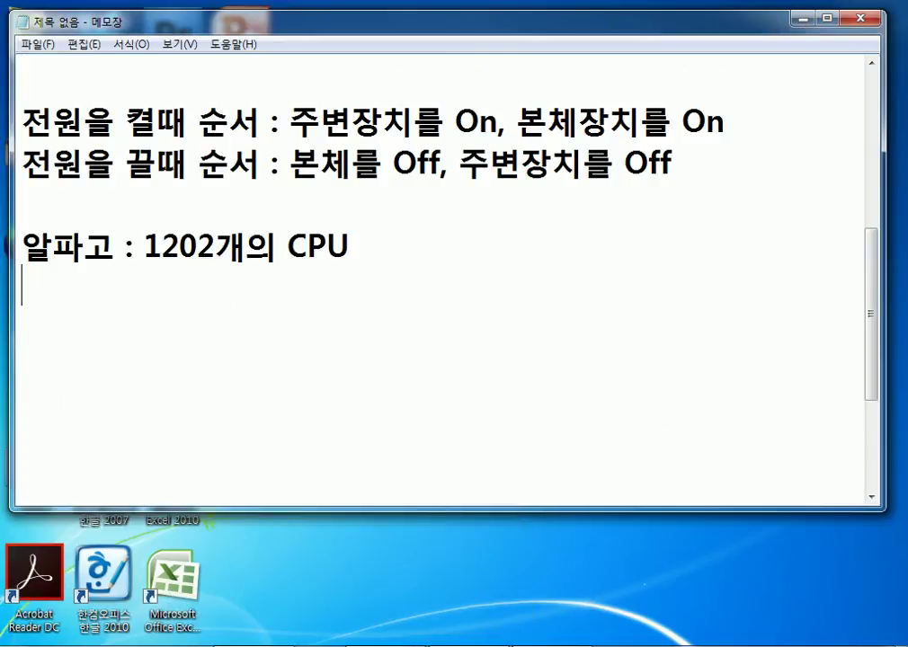
key(super)
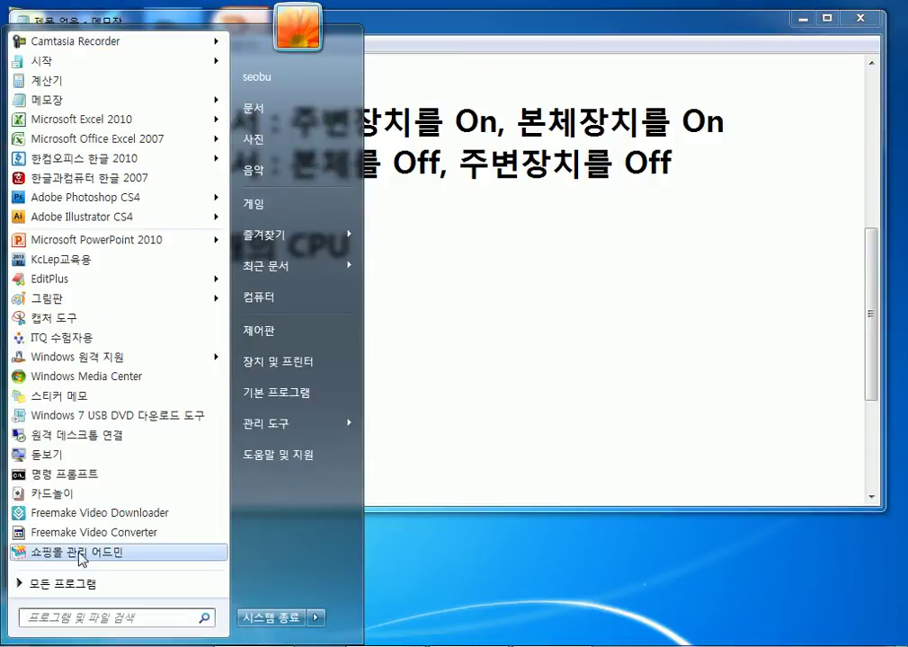
click(86, 593)
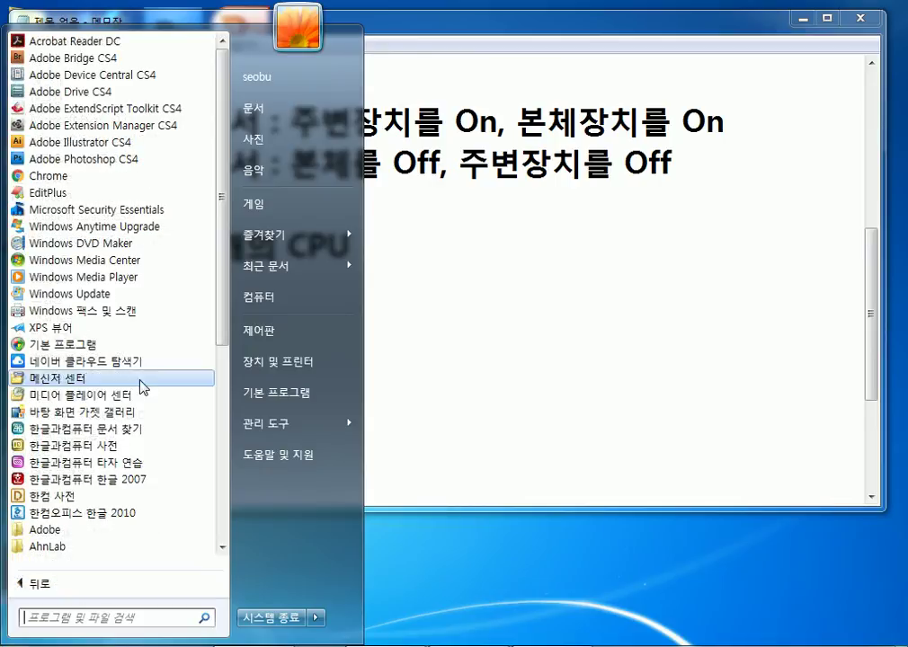
key(super)
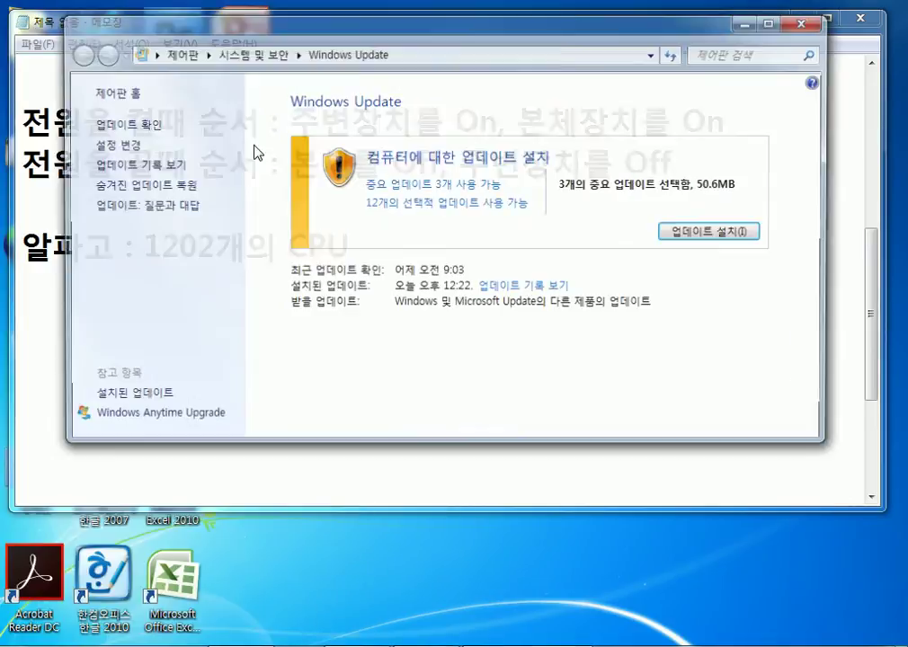
Open the Windows Update settings and set important updates to download but let me choose installation.
click(106, 147)
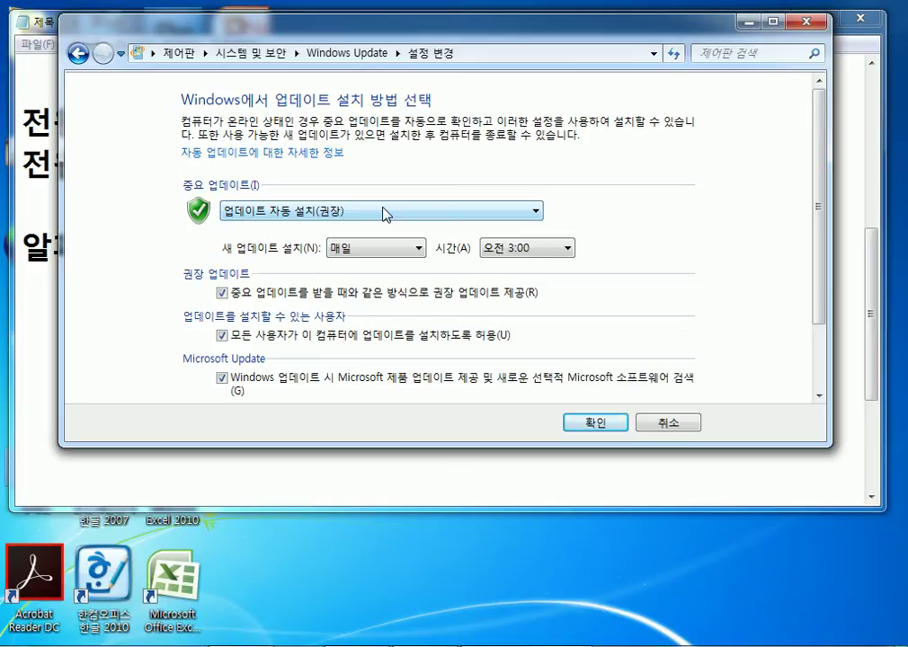
click(384, 212)
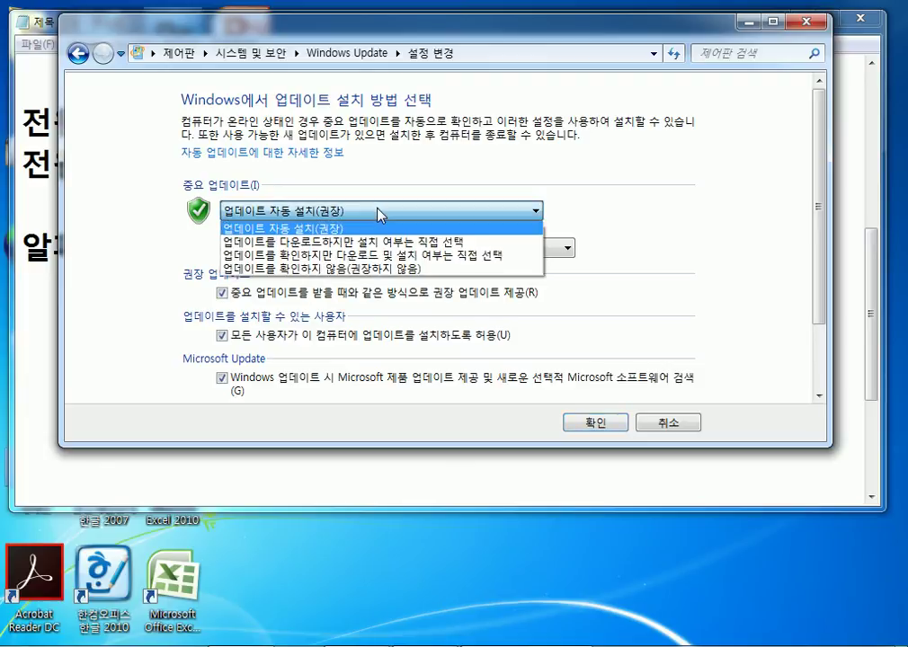
click(373, 243)
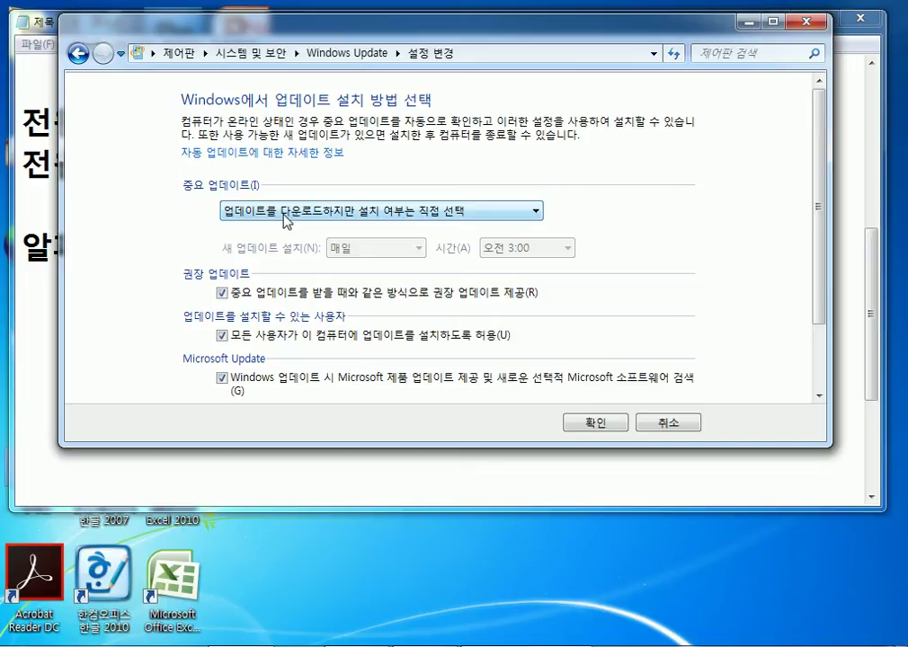
Switch important updates back to '업데이트 자동 설치(권장)'.
click(283, 216)
click(305, 227)
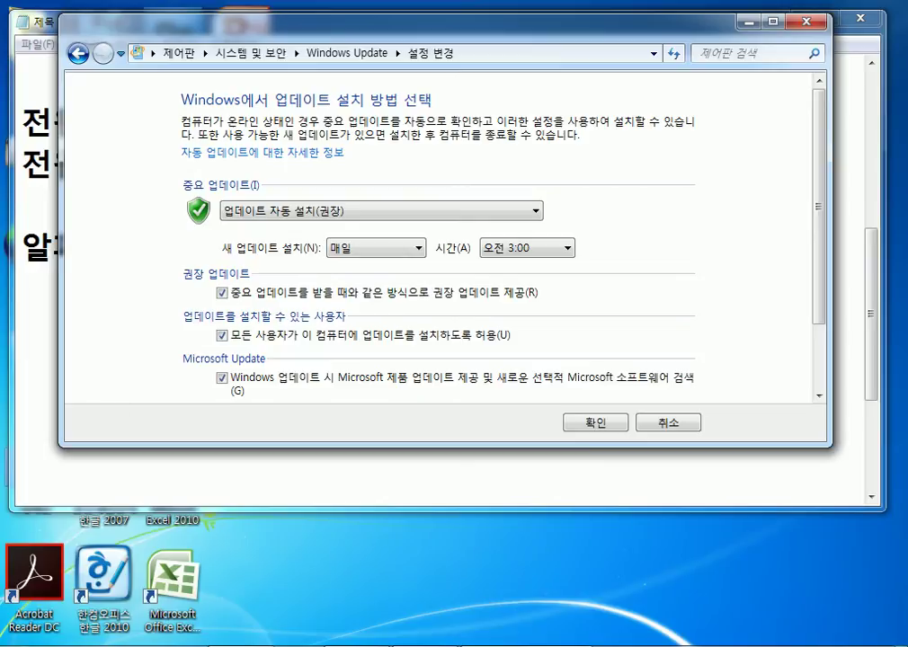
key(super)
click(643, 252)
Cycle through the Important updates options: download only, check only, never check, then automatic install.
click(384, 216)
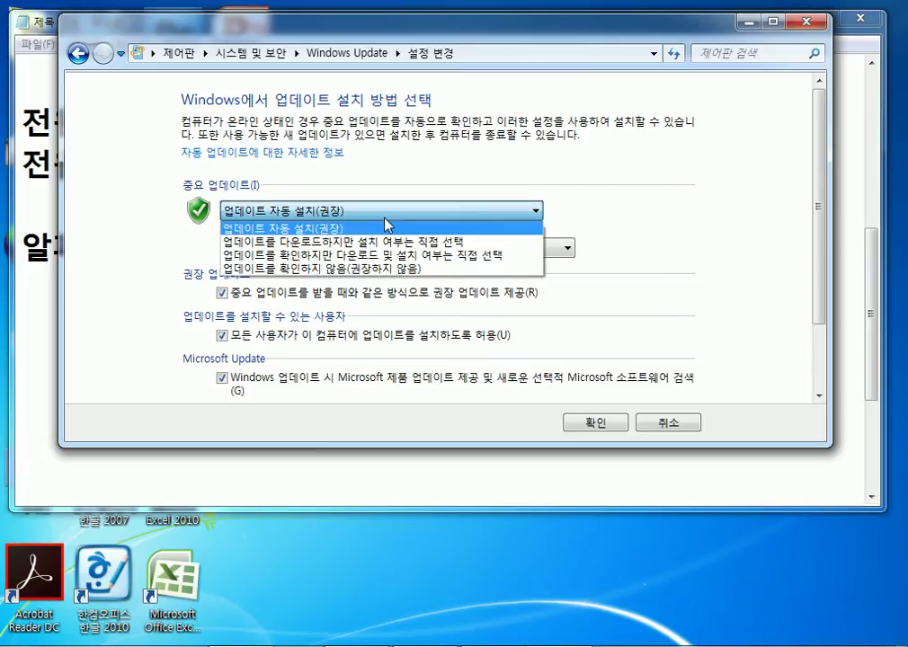
click(395, 241)
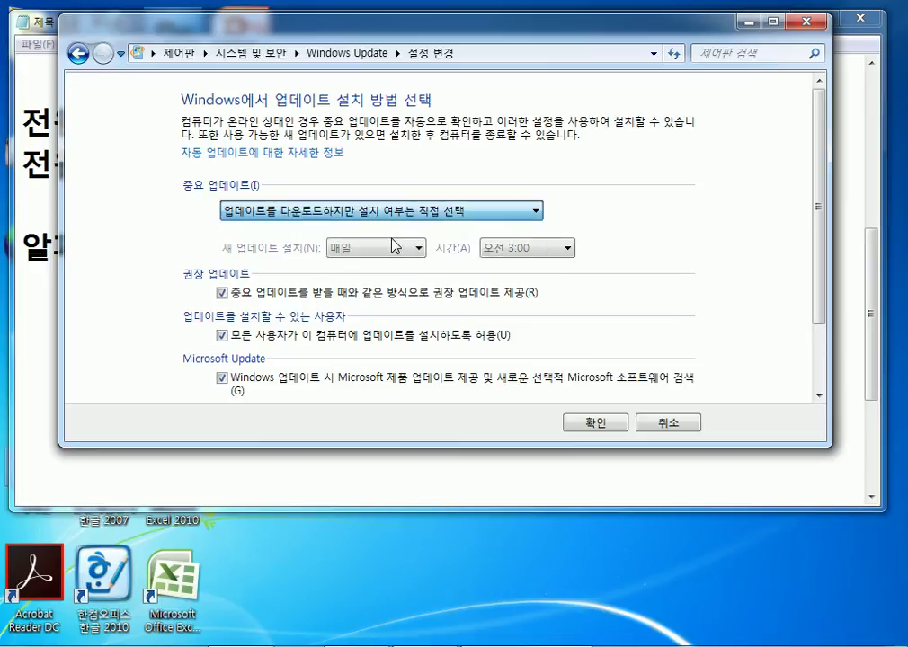
click(319, 213)
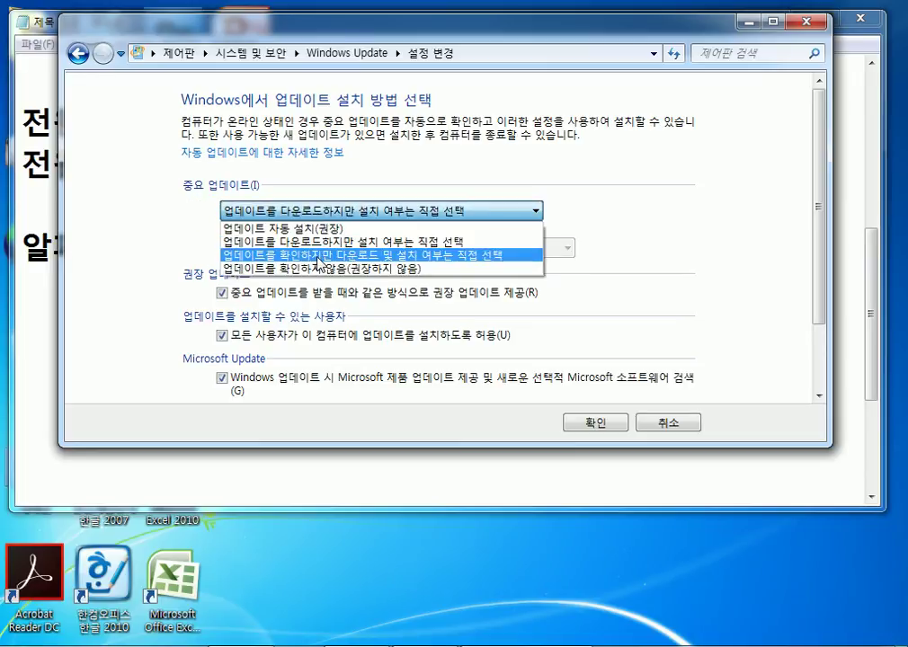
click(270, 255)
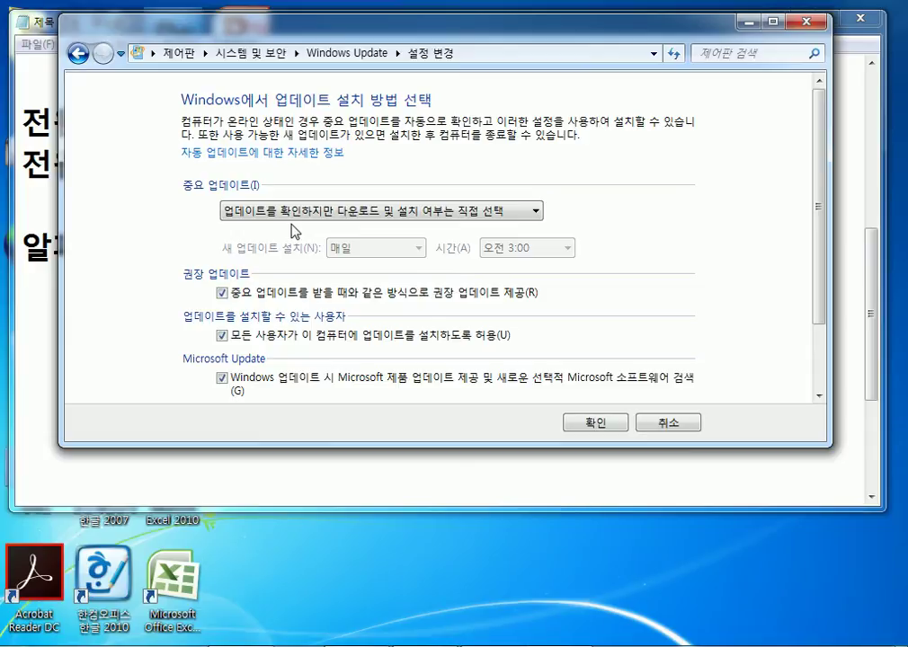
click(310, 214)
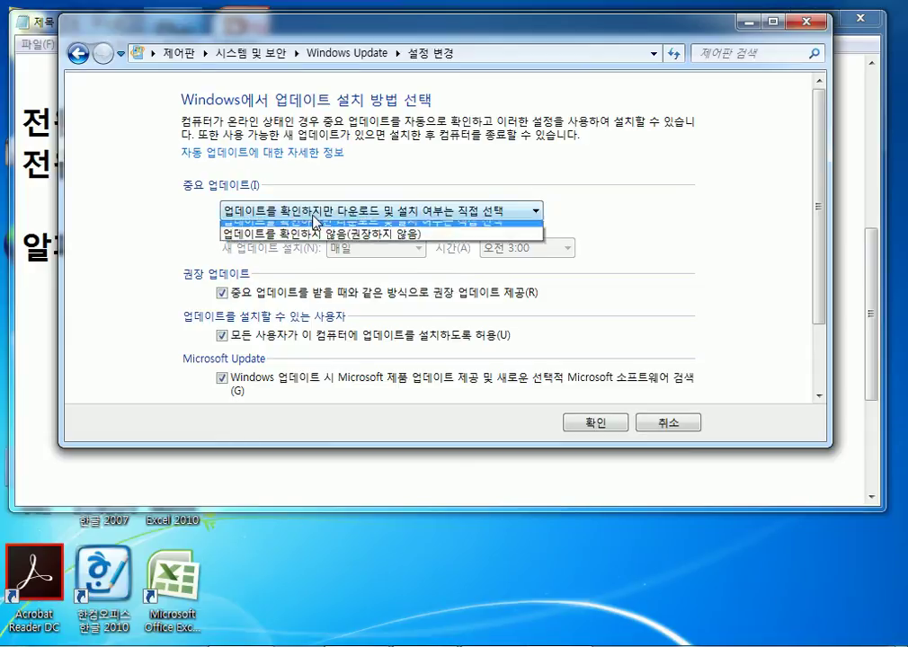
click(312, 266)
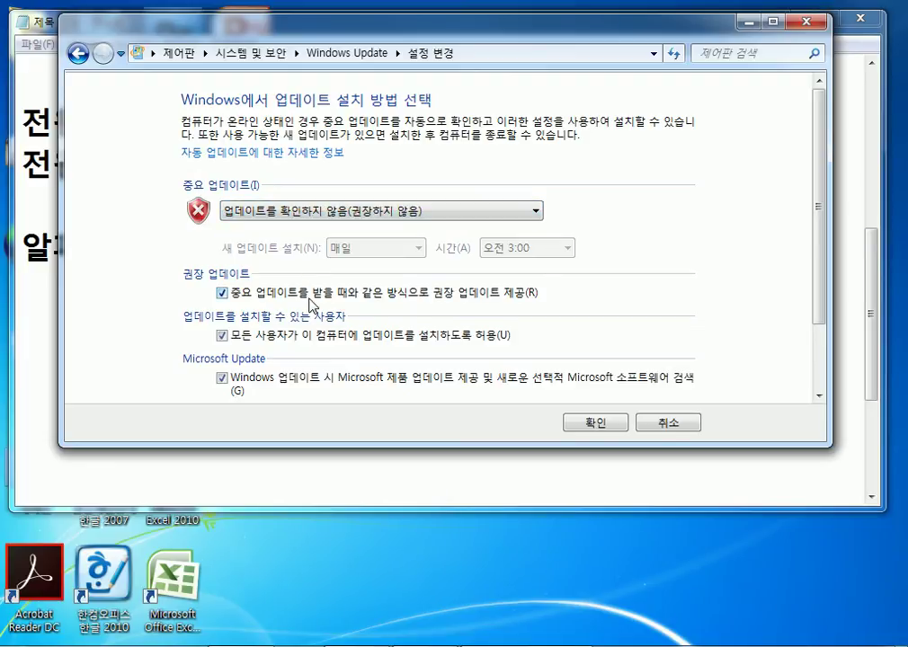
click(316, 212)
click(316, 259)
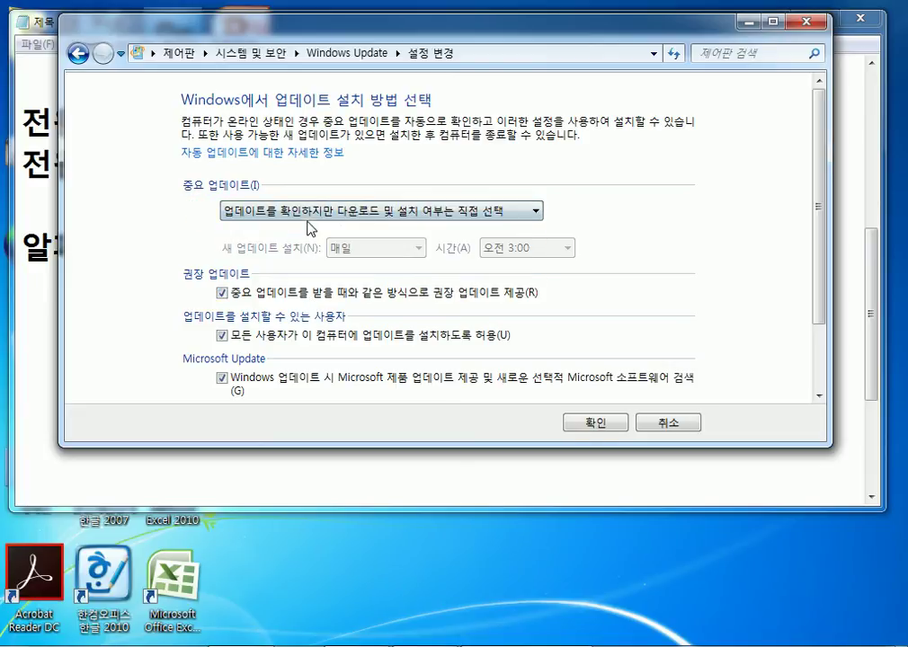
click(308, 217)
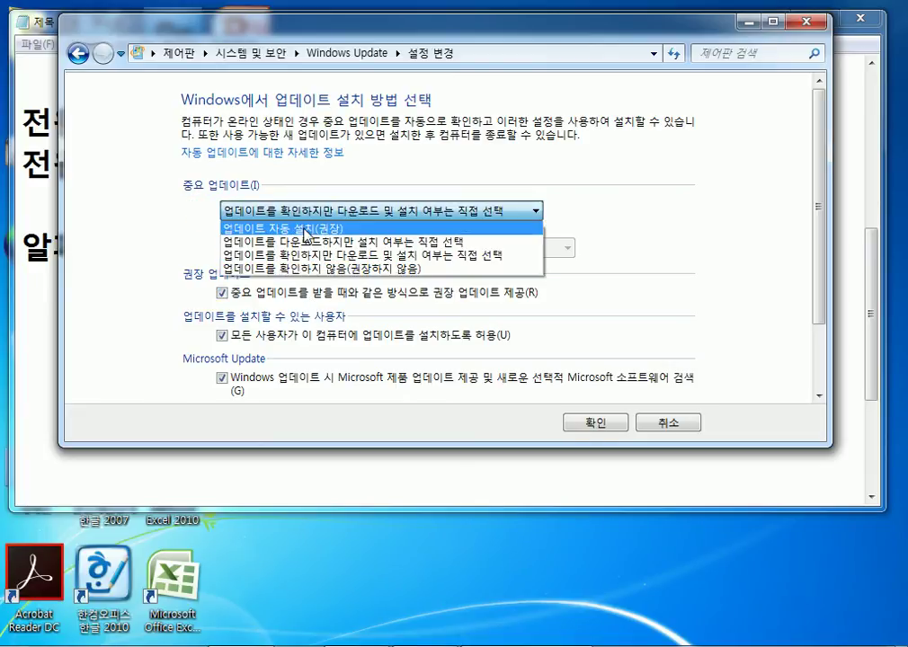
click(305, 228)
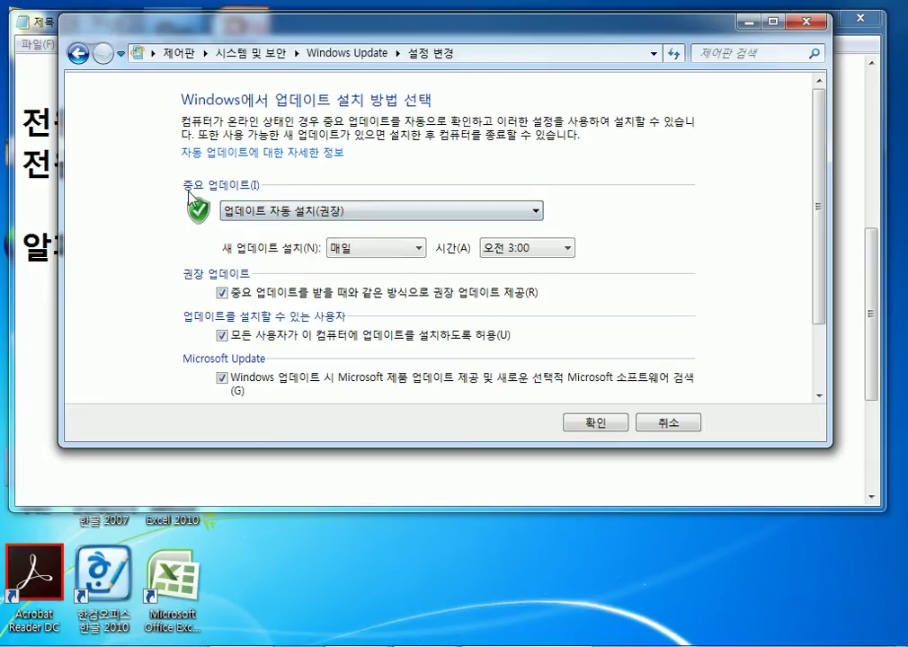
Retry the never-check option, then settle on 'Install updates automatically (recommended)'.
click(290, 210)
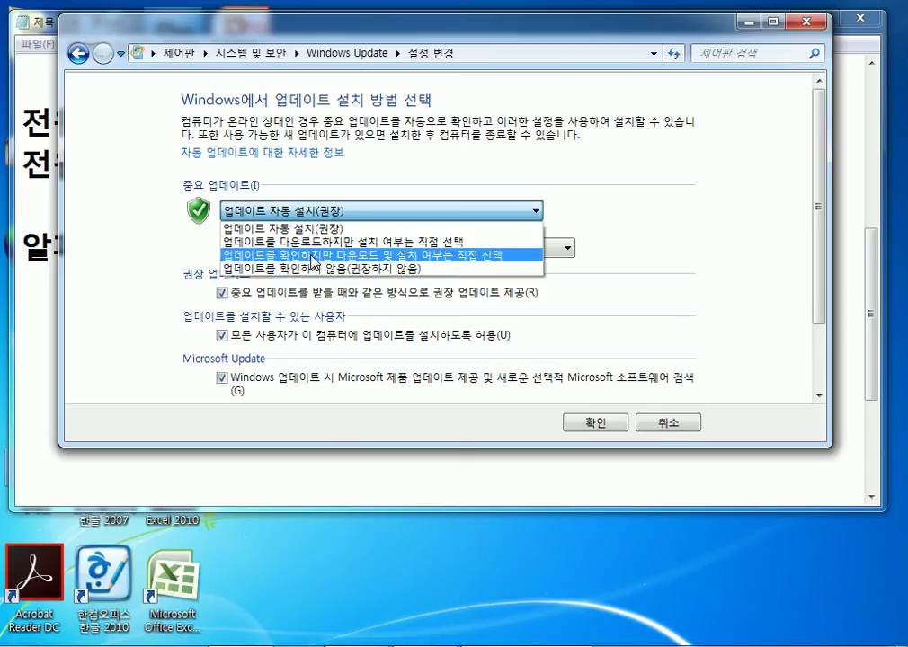
click(304, 270)
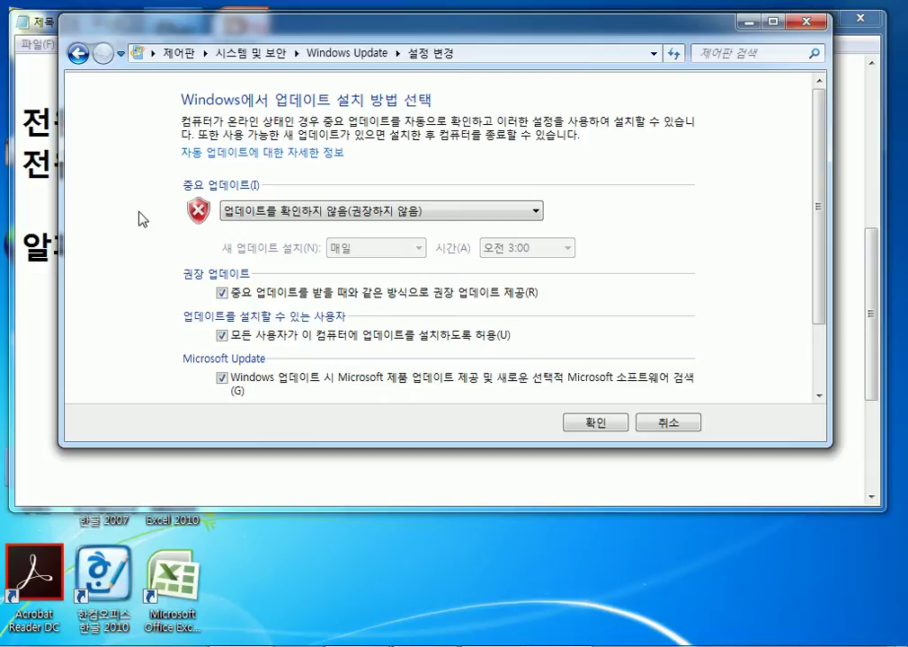
click(256, 211)
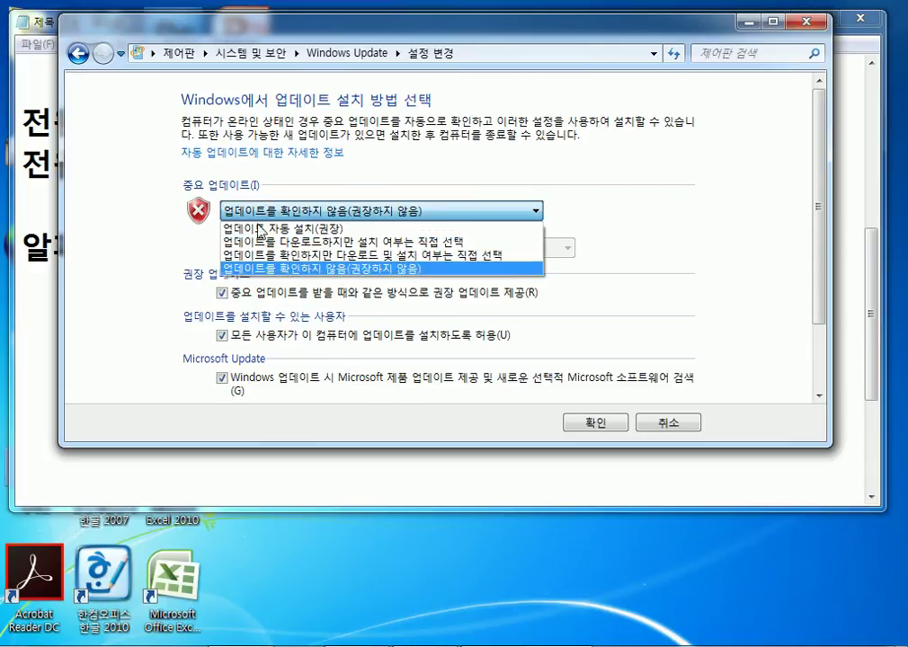
click(256, 275)
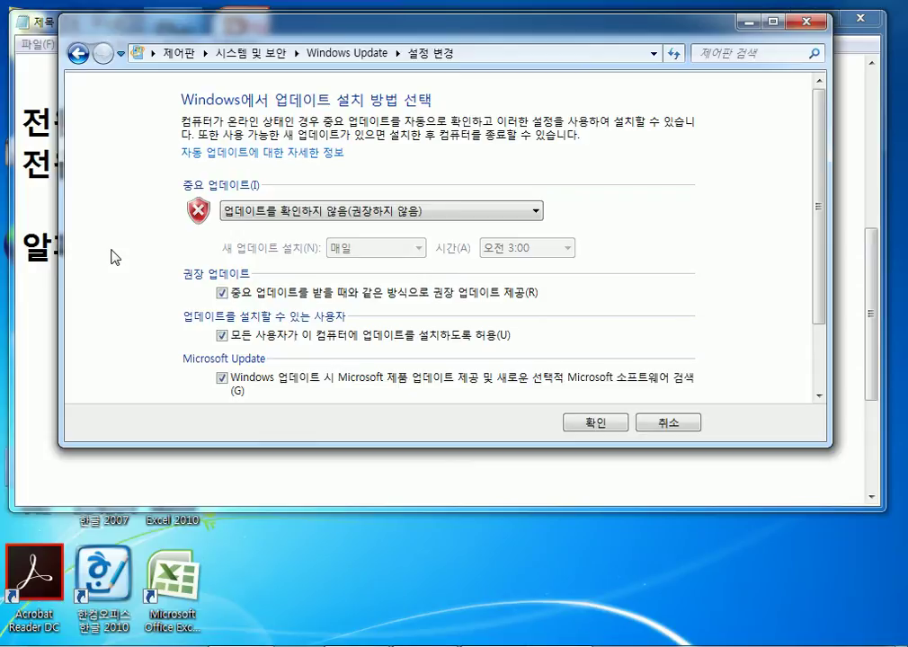
click(288, 218)
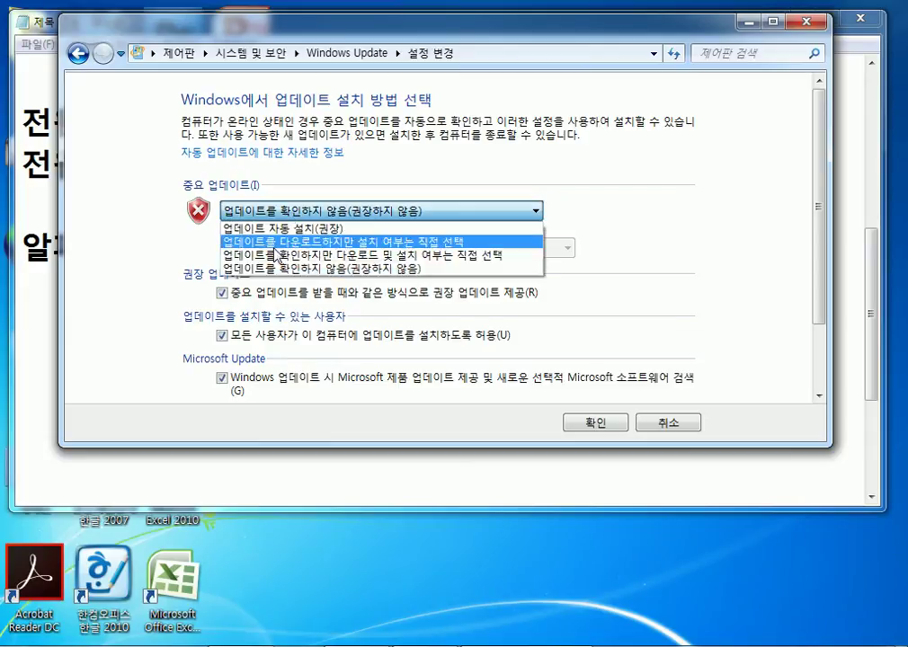
click(247, 269)
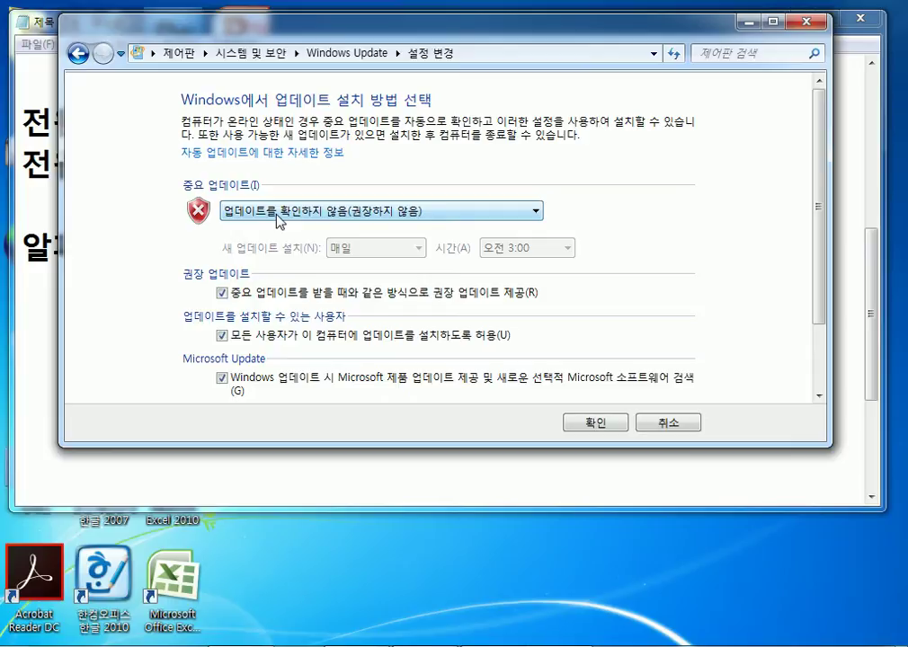
click(278, 216)
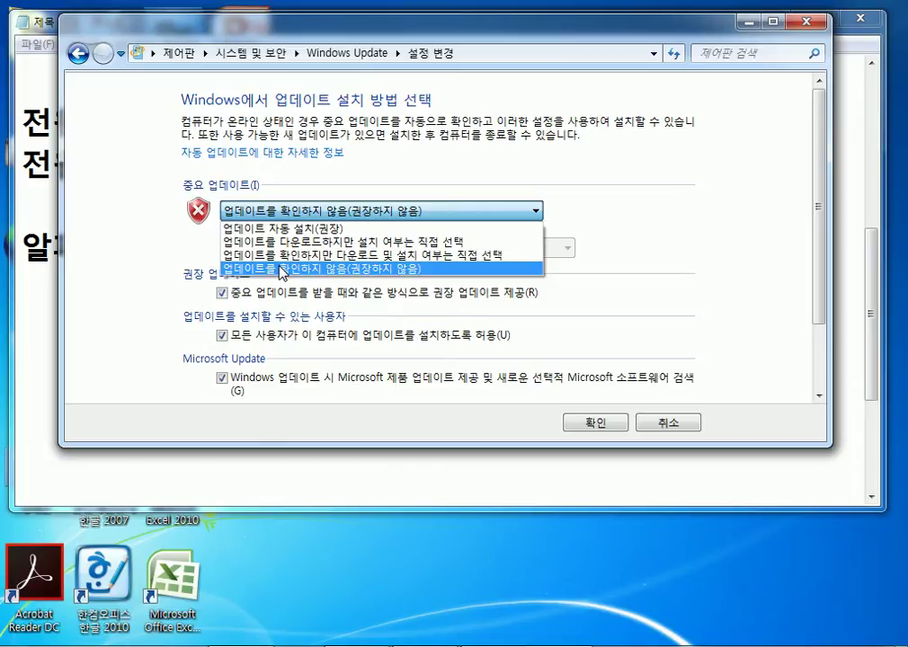
click(225, 228)
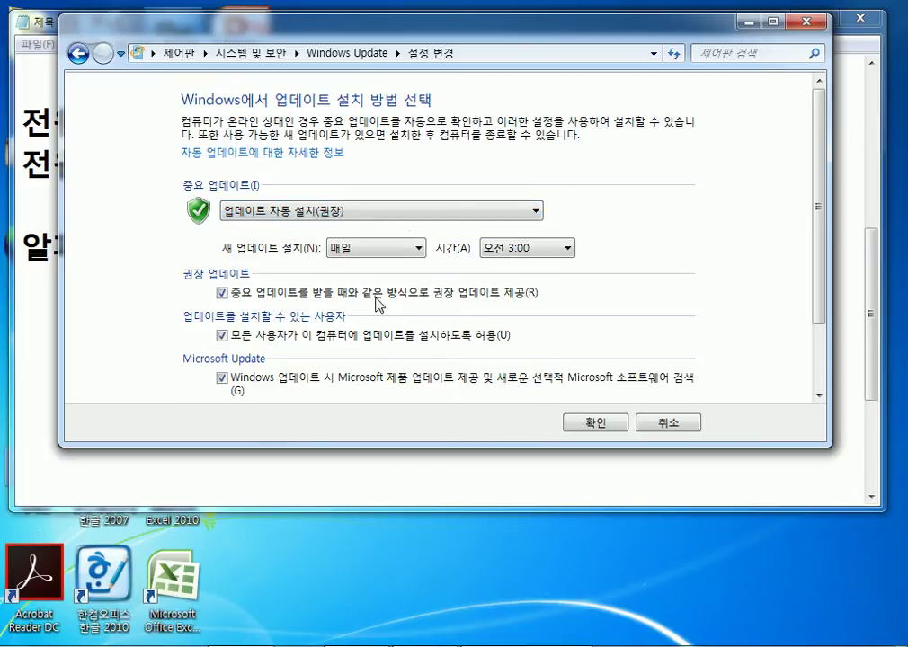
Maximize the settings window, save the settings with OK, and close Windows Update.
drag(321, 30, 330, 0)
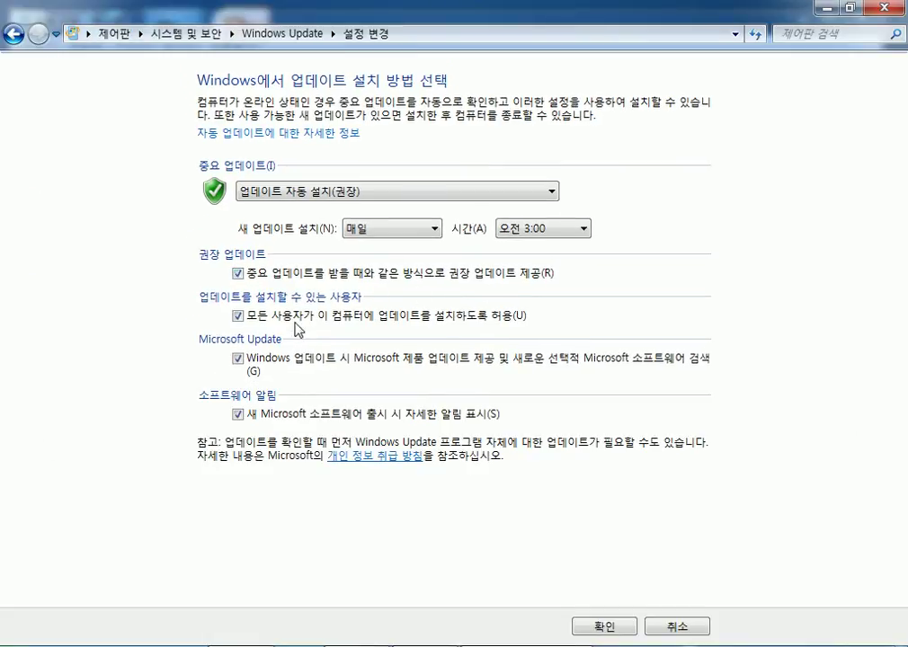
click(602, 627)
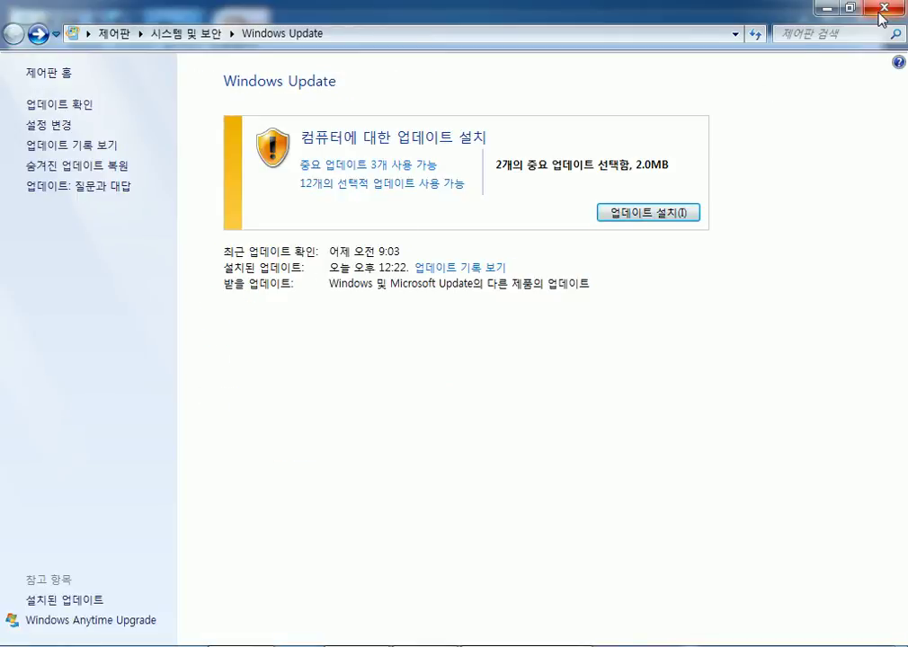
click(881, 9)
Add a blank line below the '알파고 : 1202개의 CPU' note.
key(Return)
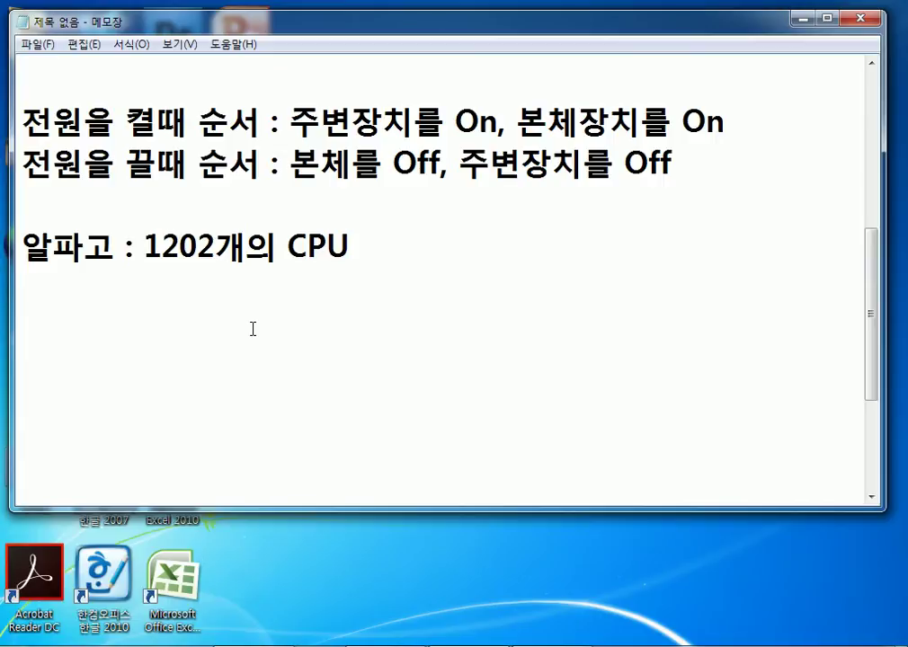
Scroll down so the empty lines after the AlphaGo note fill the window.
scroll(244, 332, down, 2)
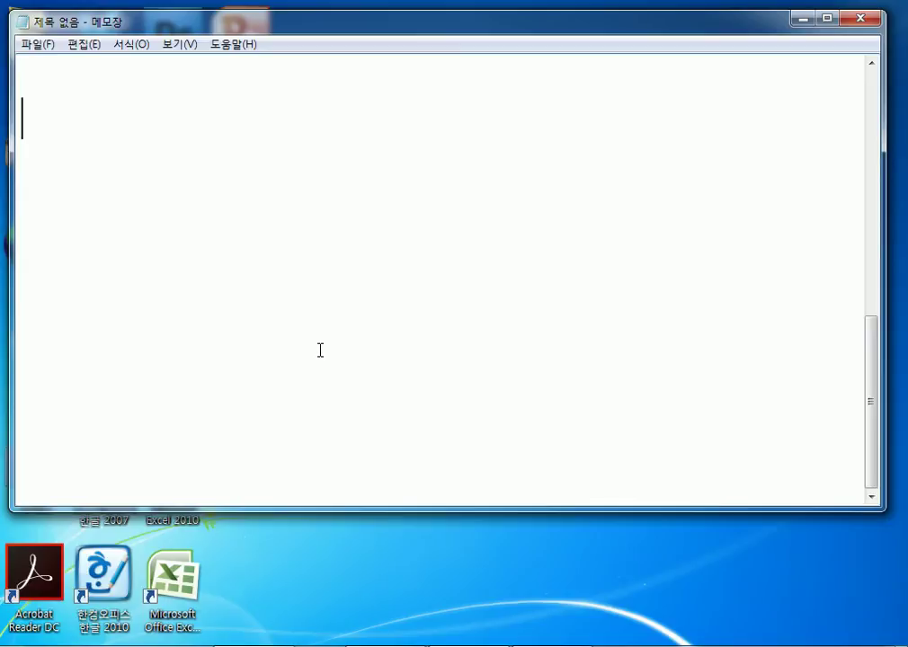
Clear the stray characters and type '여러가지의 백신을 사용하기 때문에 느려진다.'.
text(QO)
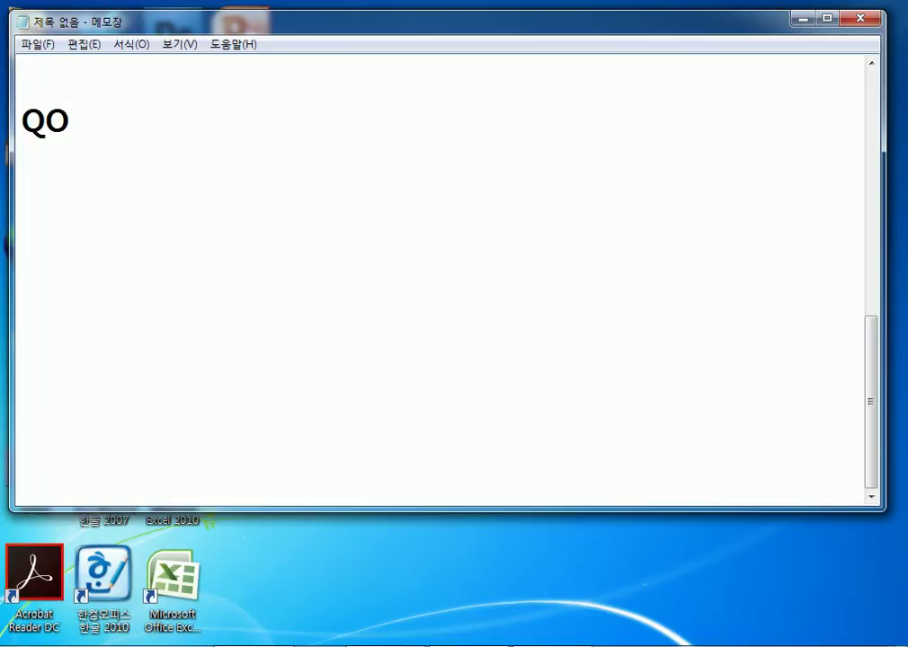
key(ctrl+a)
text(ㅂ)
key(BackSpace)
text(여러가)
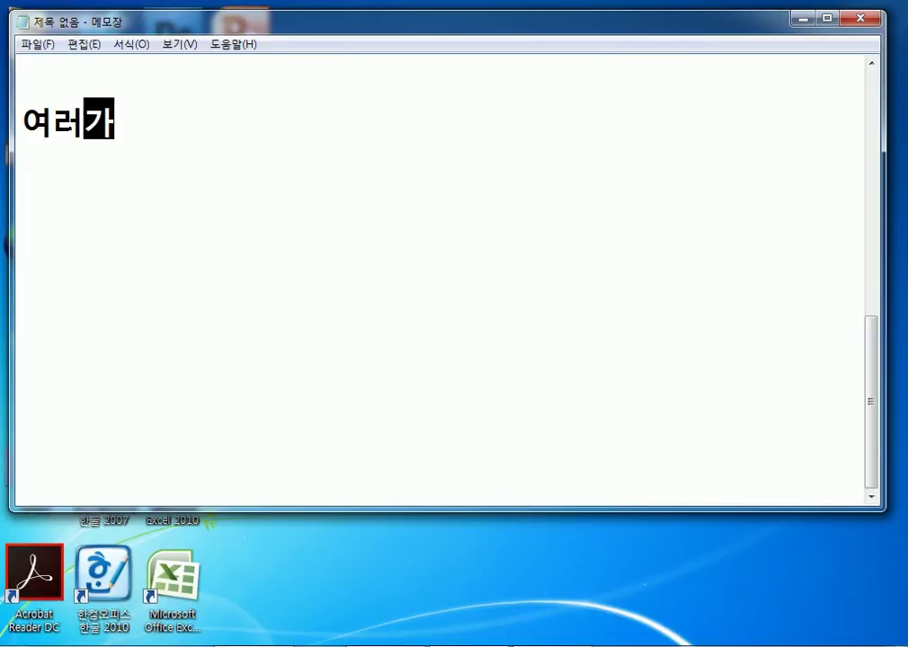
text(지의 백신을 )
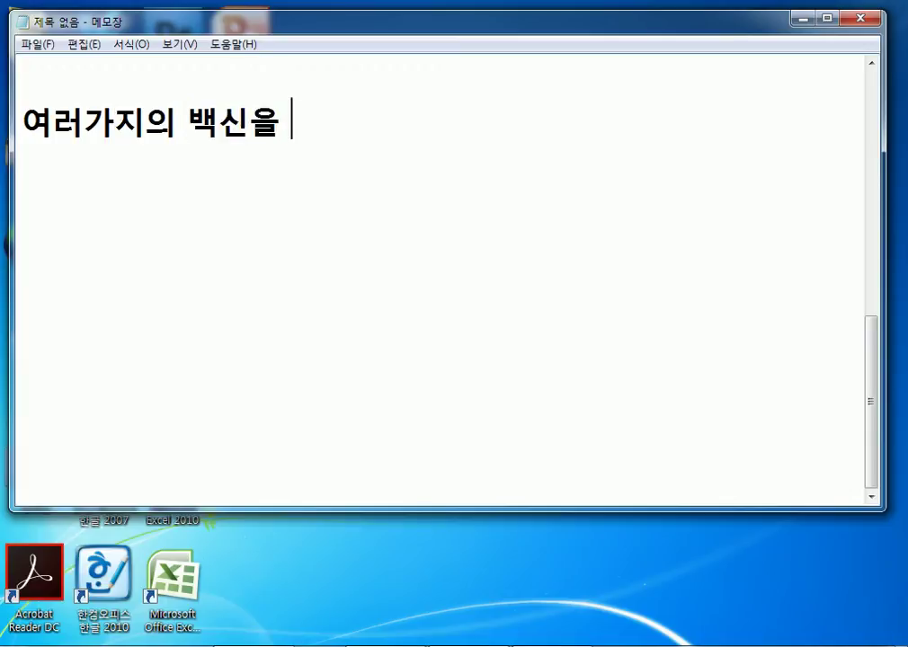
text(사용하기 때)
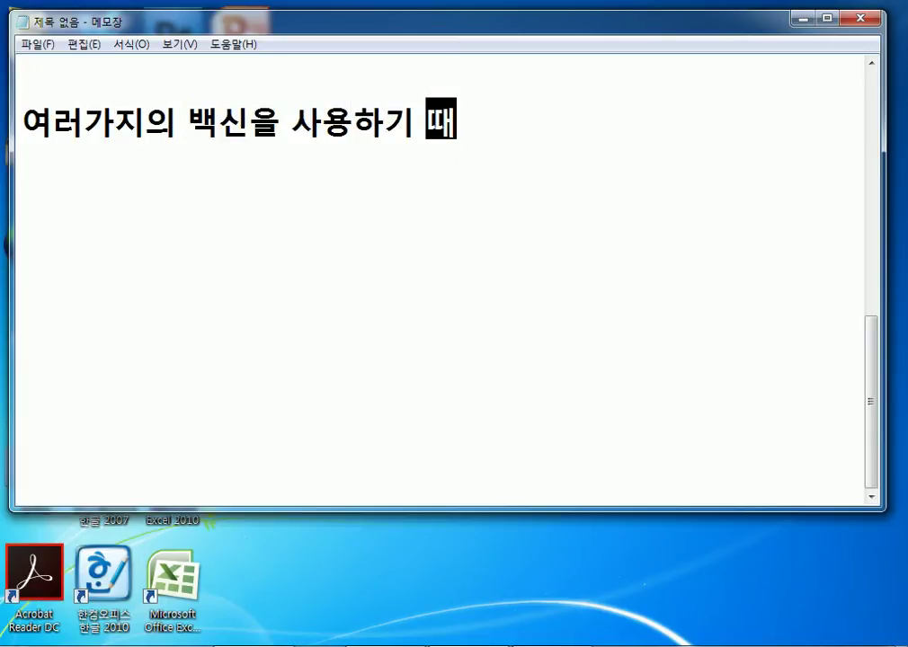
text(문에 느려진다.)
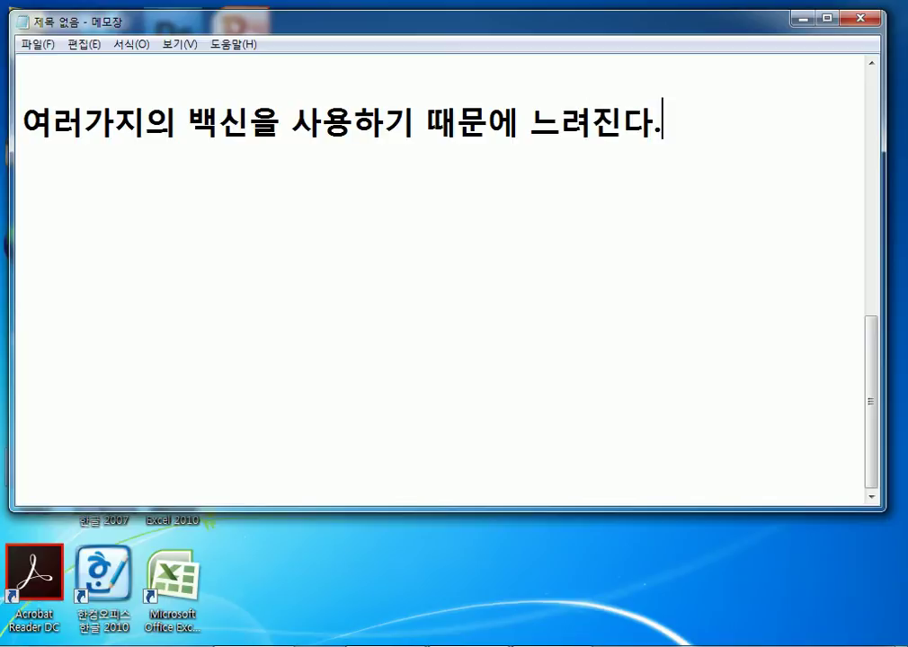
key(Return)
Add the line '- 백신은 메모리상주 프로그램이다.', then open Task Manager with Ctrl+Shift+Esc.
text(백신은 )
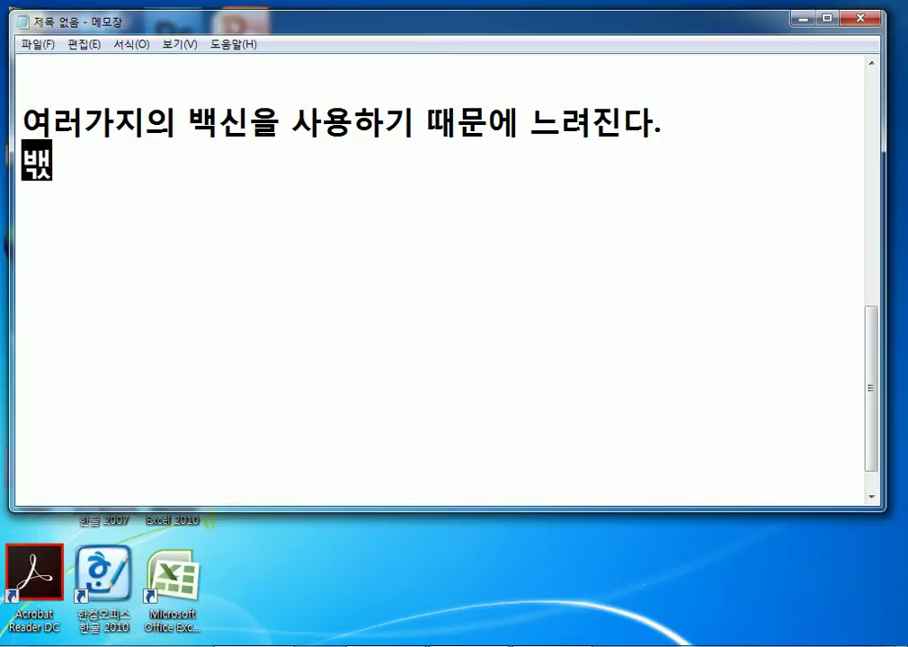
text(메모리)
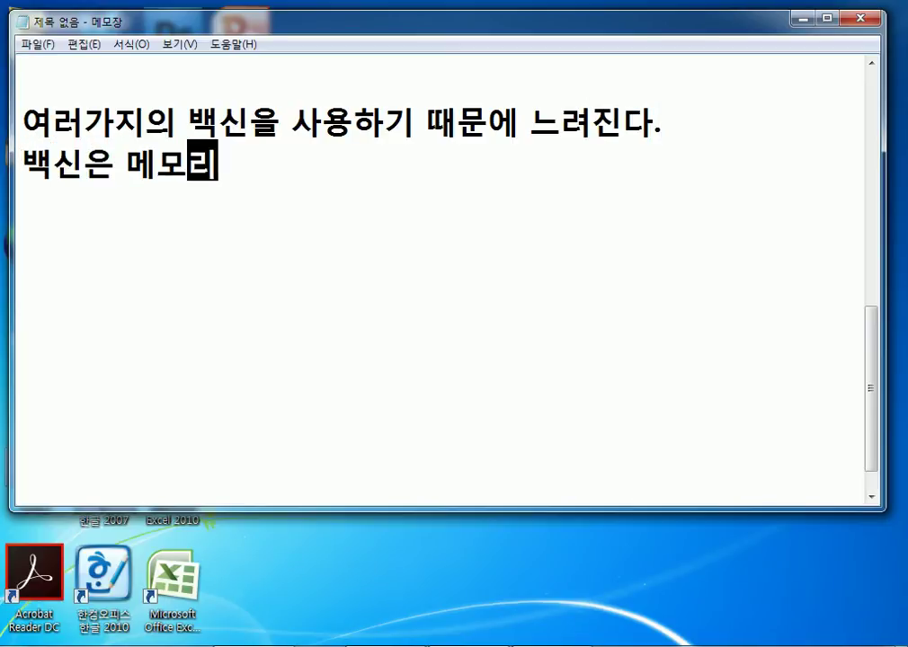
text(상)
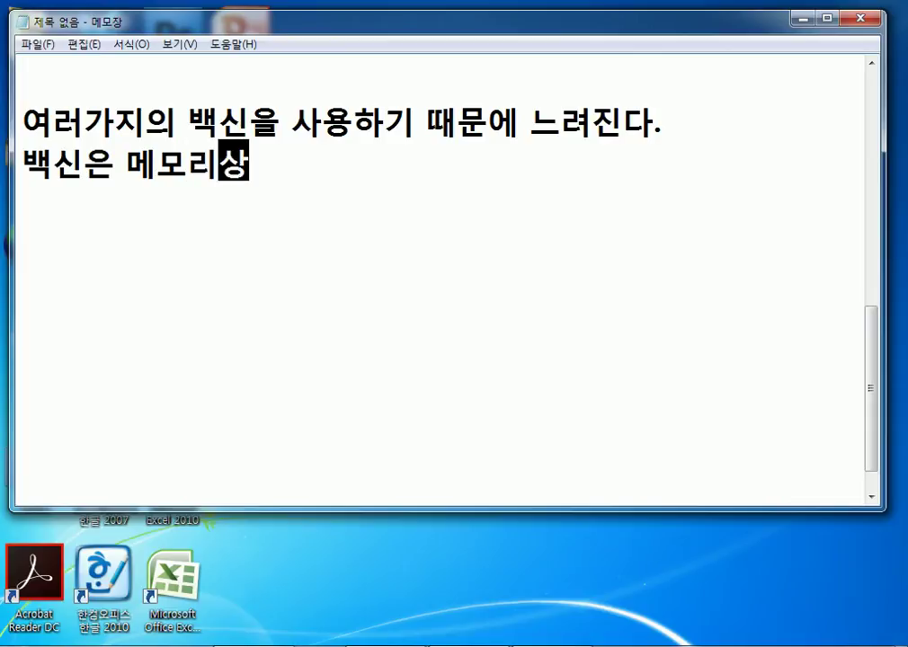
text(주 플로그램이다.)
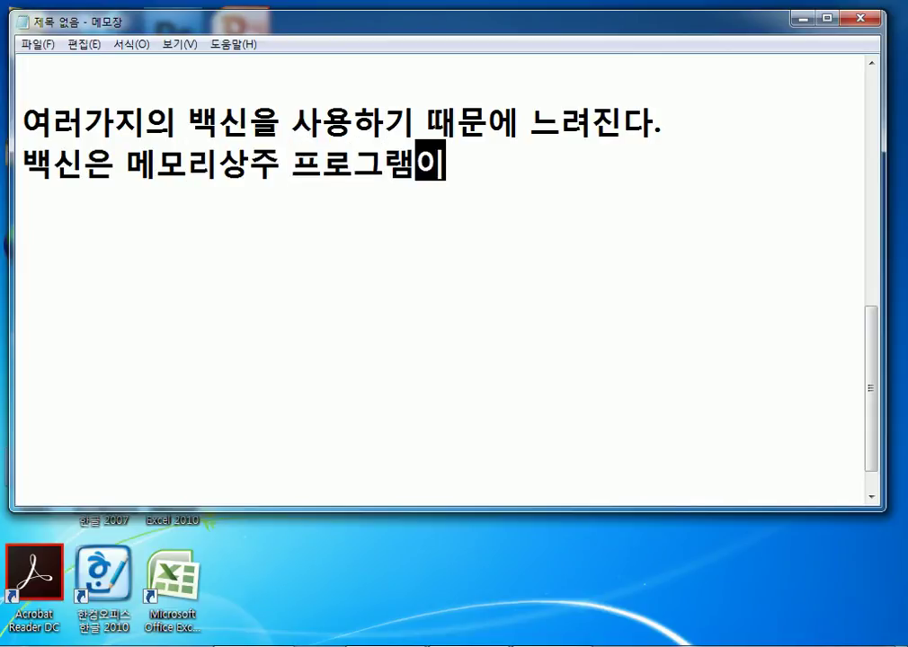
click(23, 167)
text(-)
click(507, 167)
key(Return)
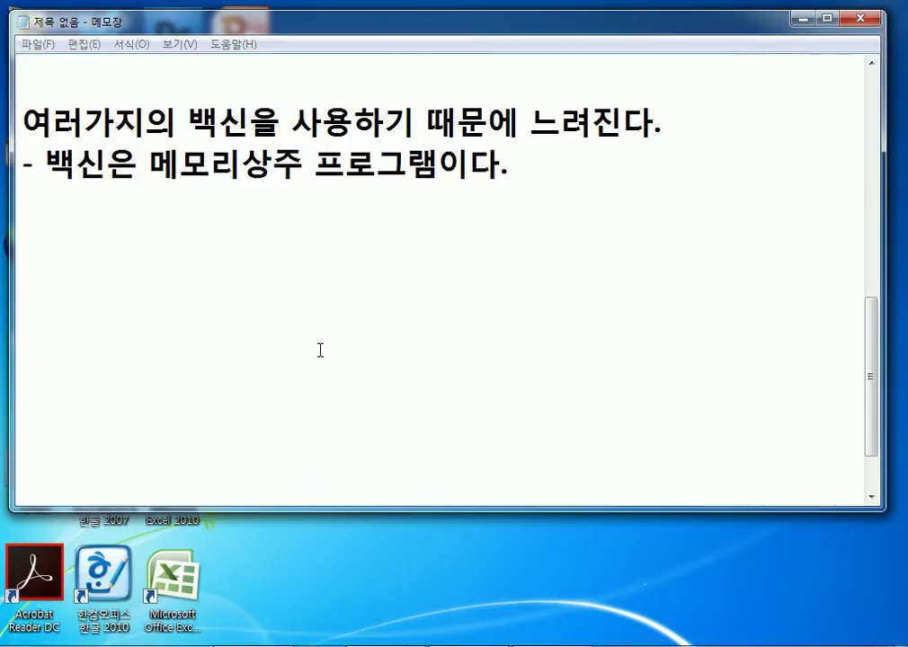
key(ctrl+shift+Escape)
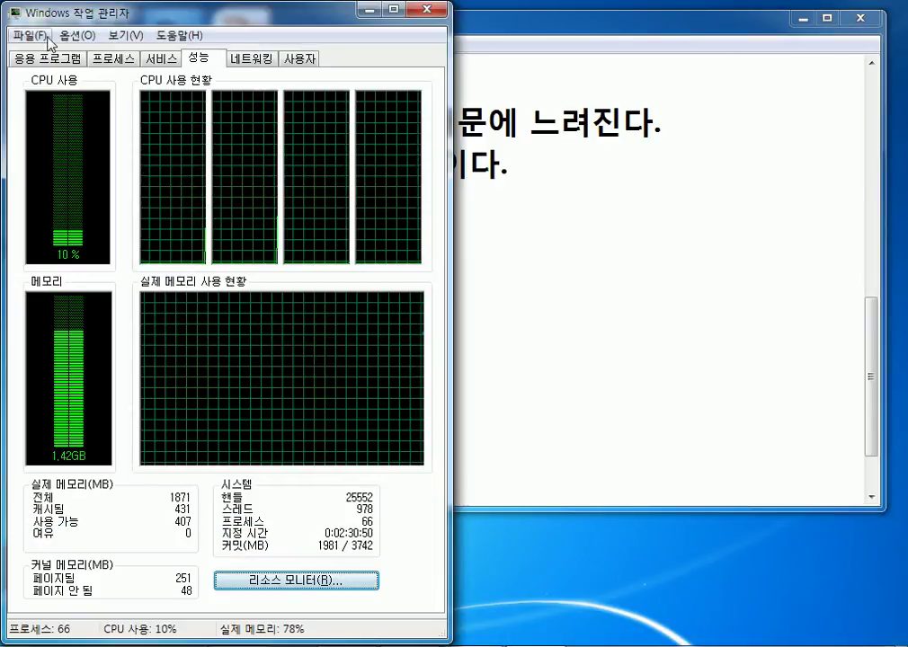
On the Processes tab, find Bridge.exe and end it, confirming 프로세스 끝내기.
click(115, 61)
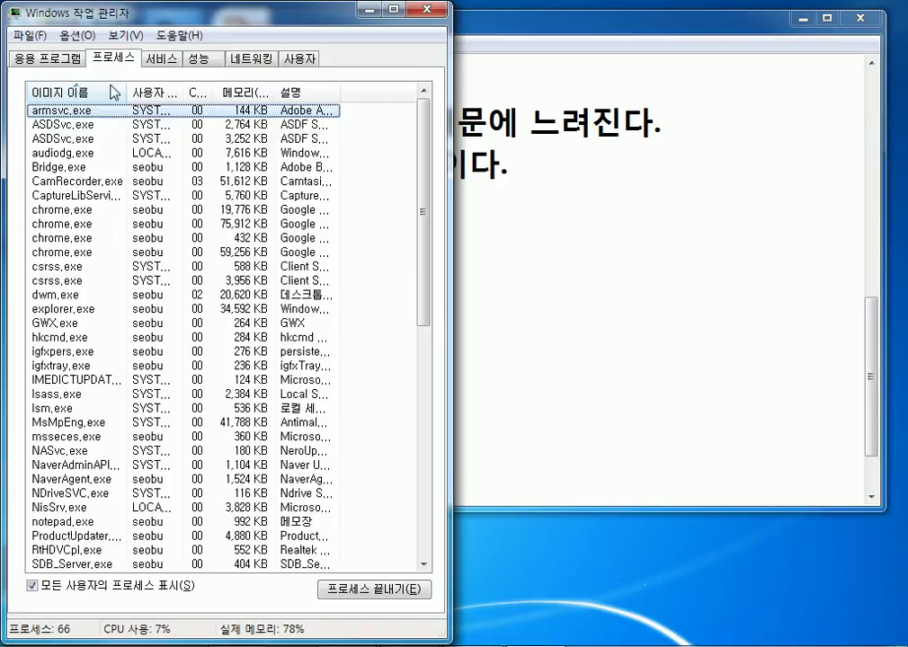
click(77, 195)
scroll(81, 289, down, 4)
scroll(86, 297, up, 4)
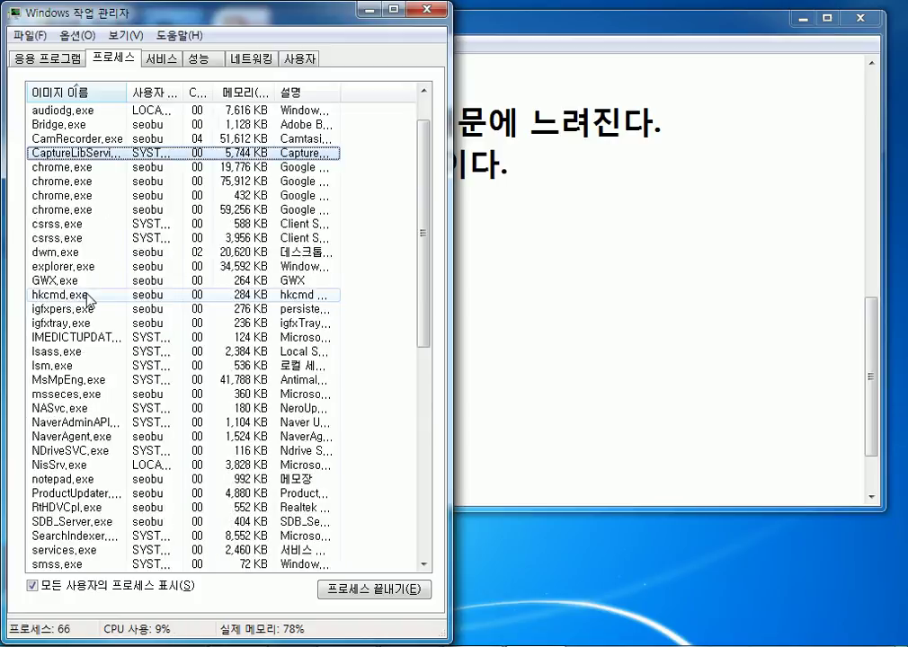
click(56, 167)
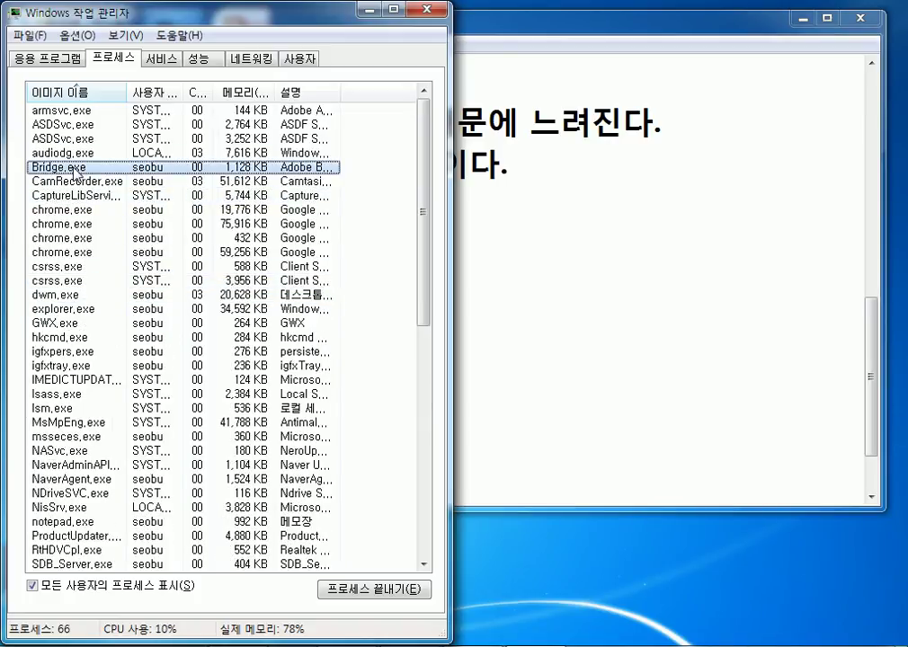
click(723, 644)
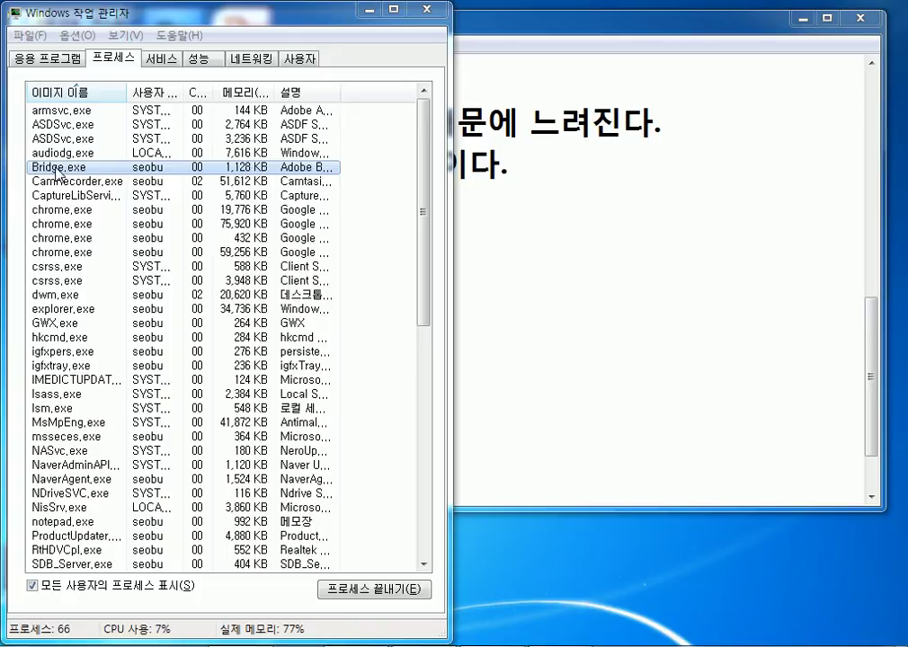
right_click(56, 169)
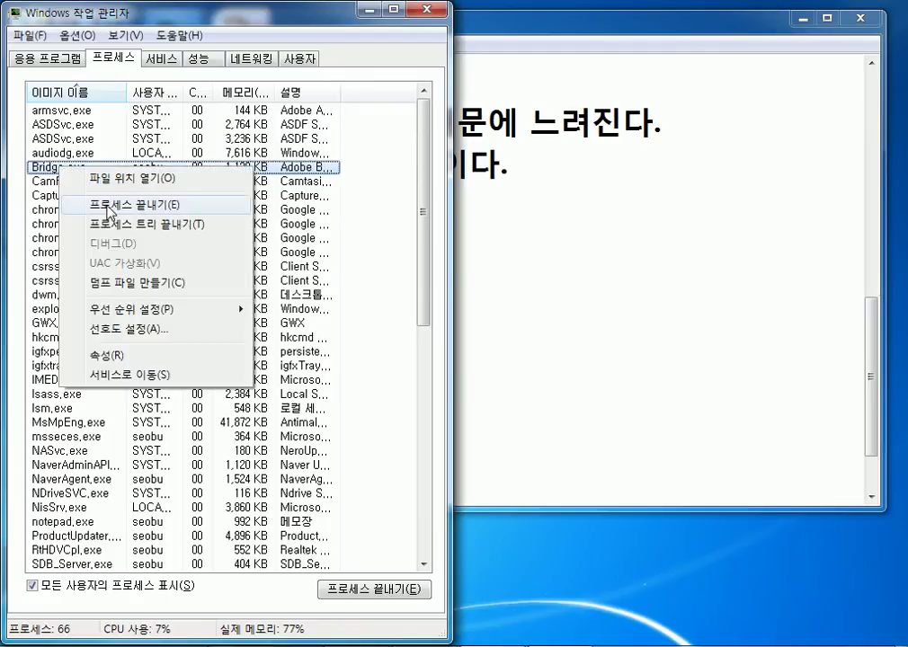
click(108, 213)
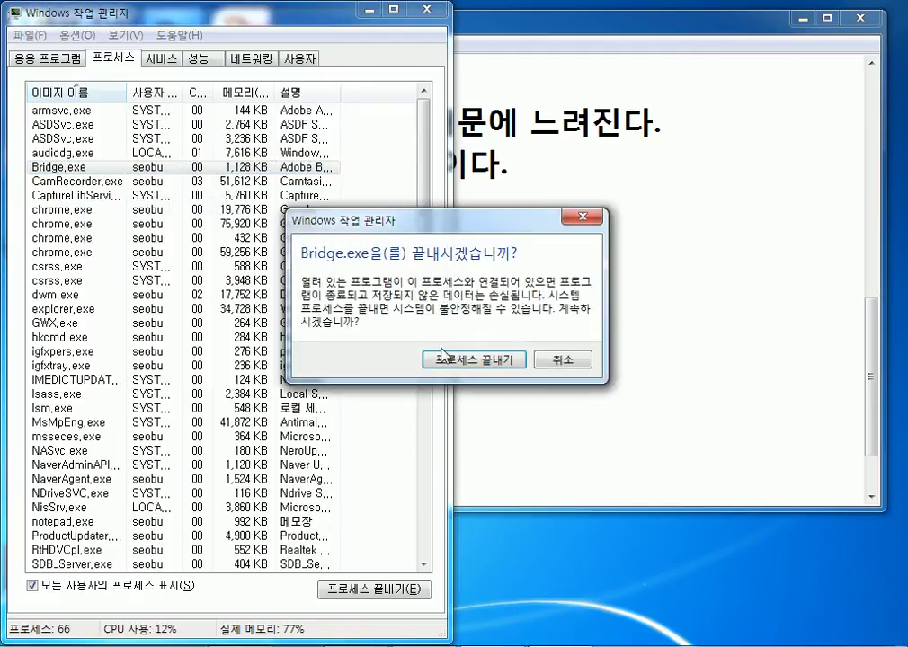
click(452, 361)
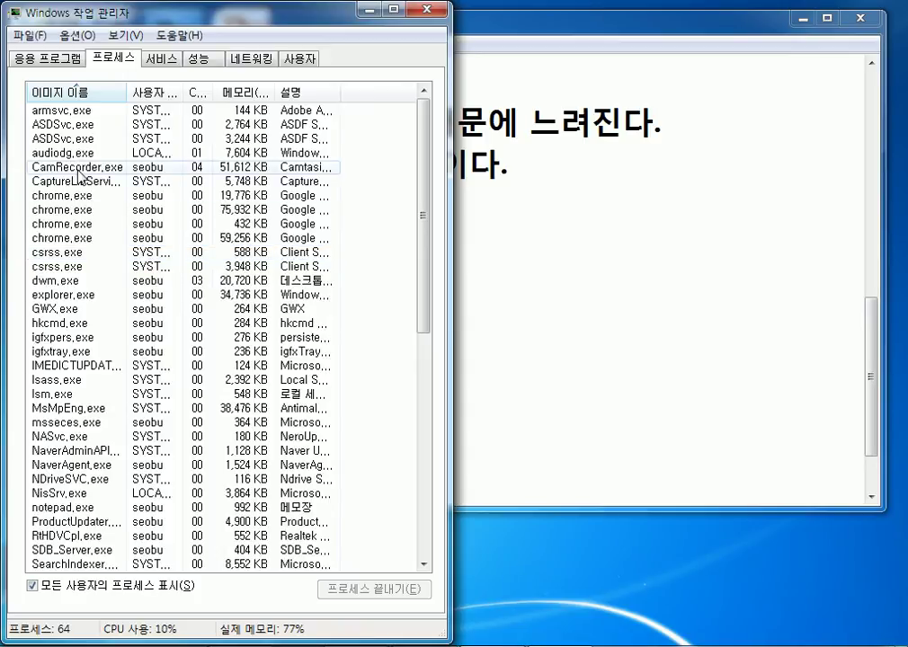
Widen the 이미지 이름 column and locate NaverAdminAPISvc.exe, NaverAgent.exe and NDriveSVC.exe.
click(78, 225)
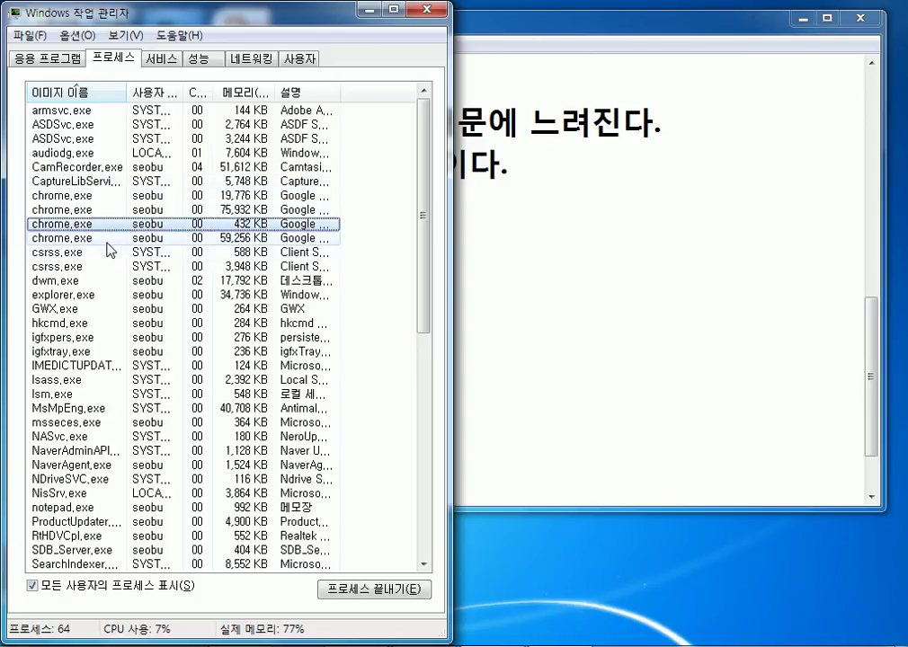
scroll(108, 250, down, 4)
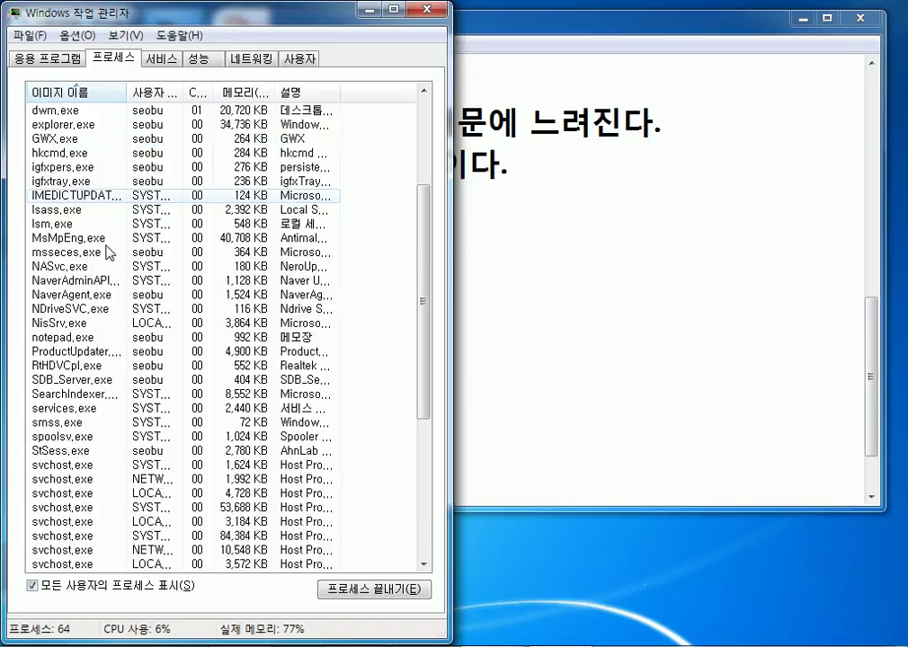
drag(126, 90, 163, 90)
click(74, 281)
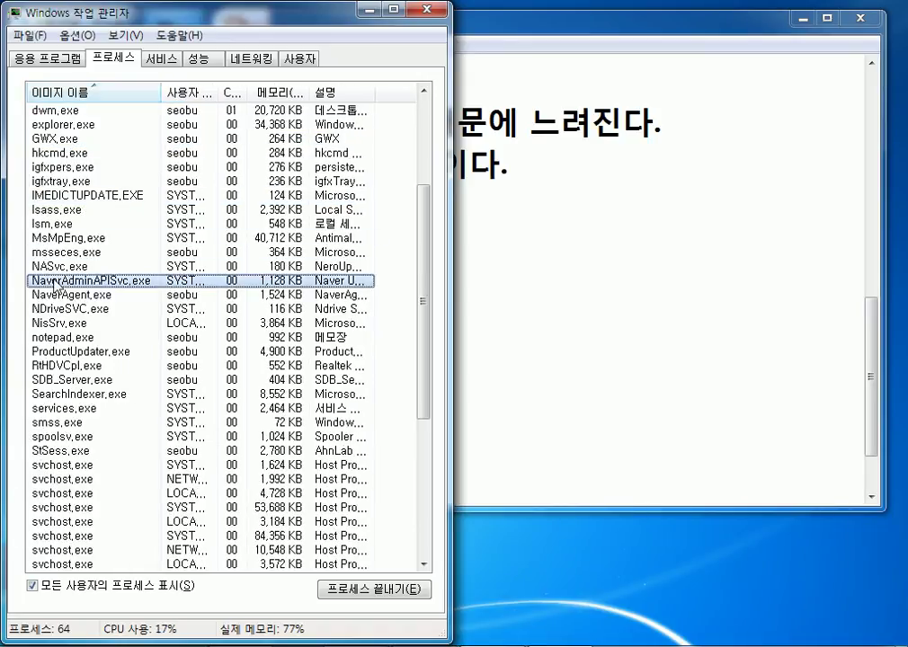
click(74, 295)
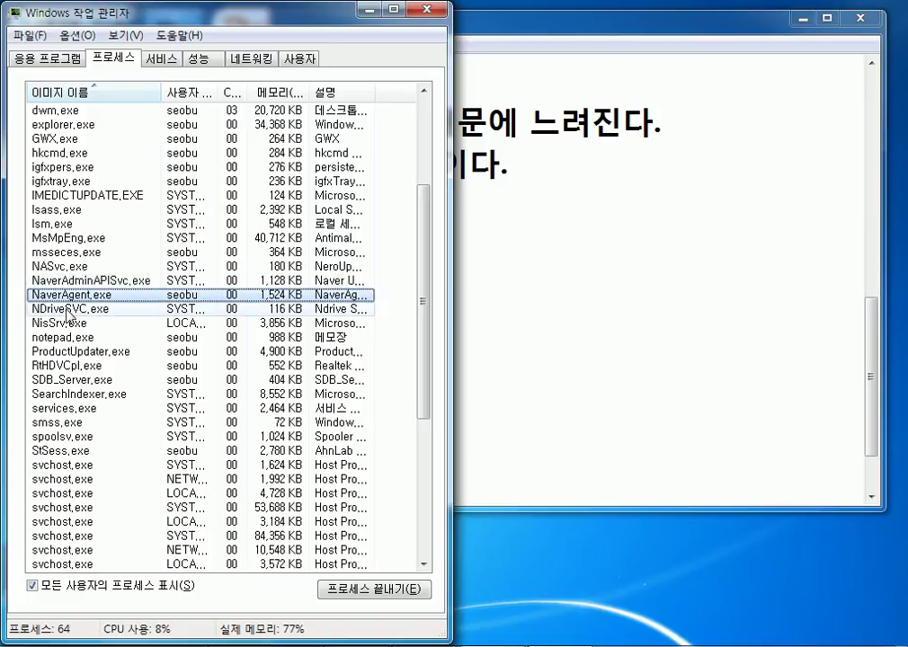
click(66, 310)
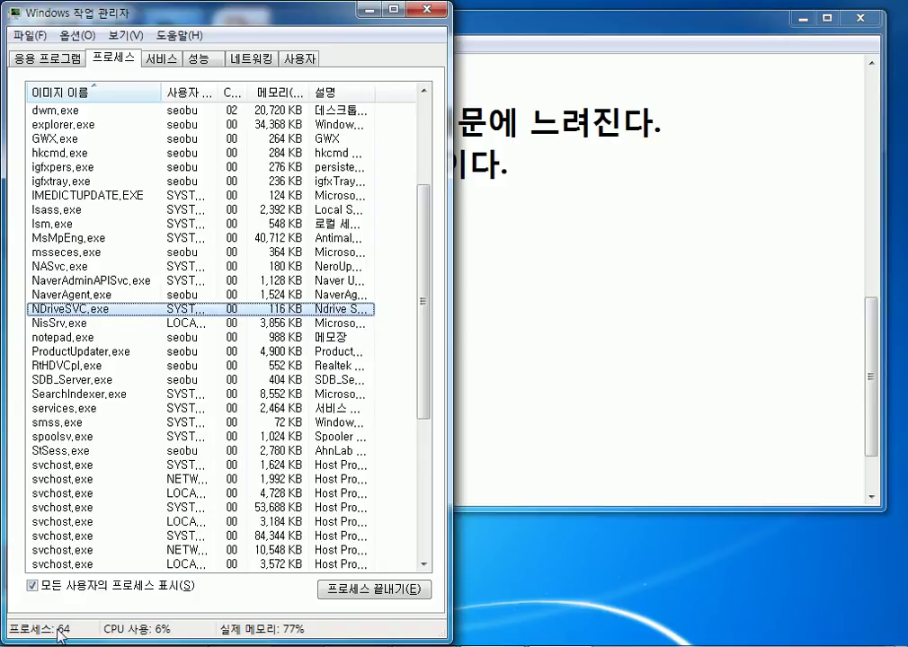
key(super)
key(super)
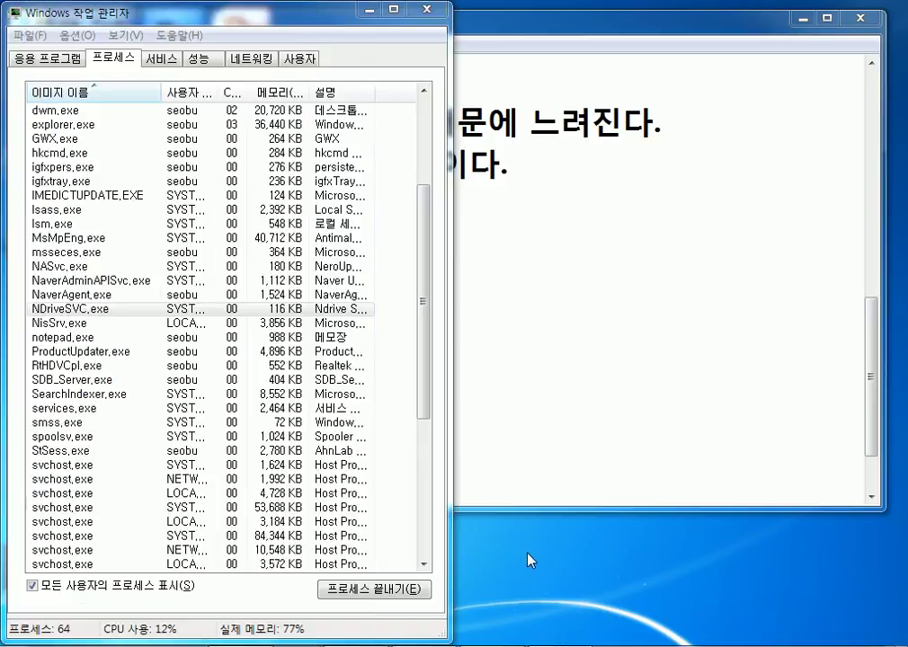
key(super+d)
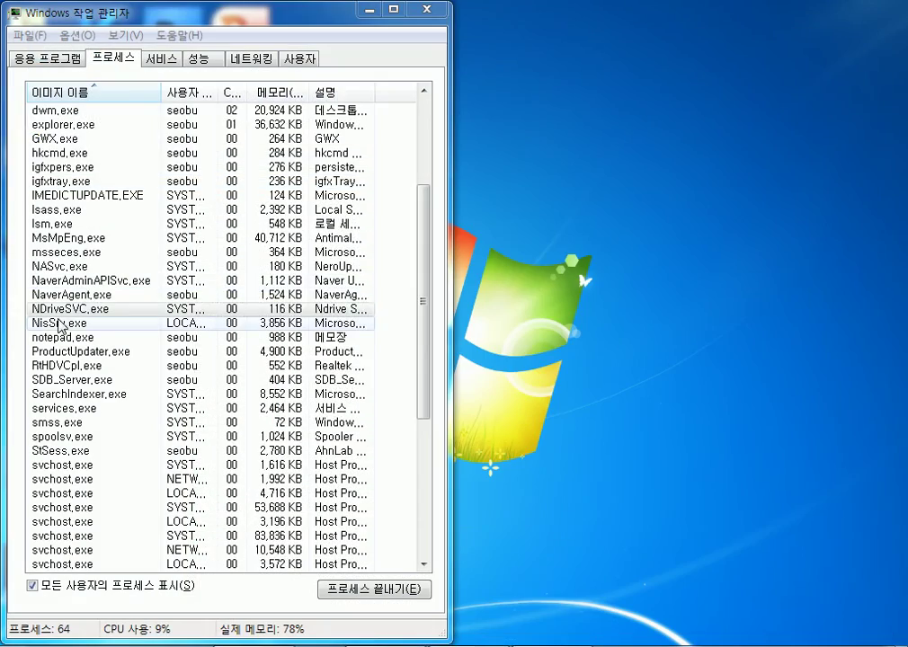
click(52, 305)
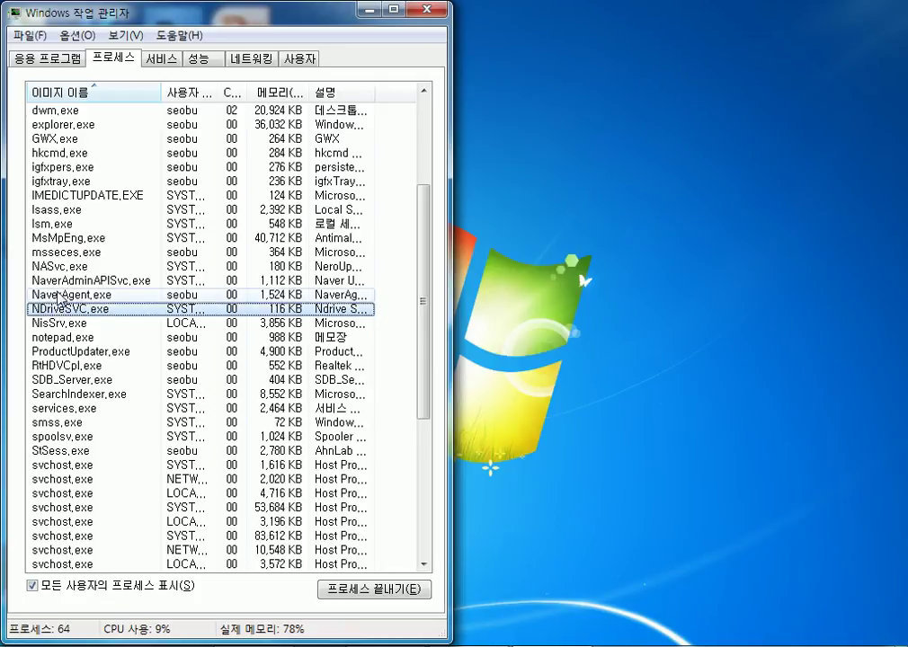
End NaverAdminAPISvc.exe, NaverAgent.exe and NDriveSVC.exe, confirming each prompt.
right_click(64, 280)
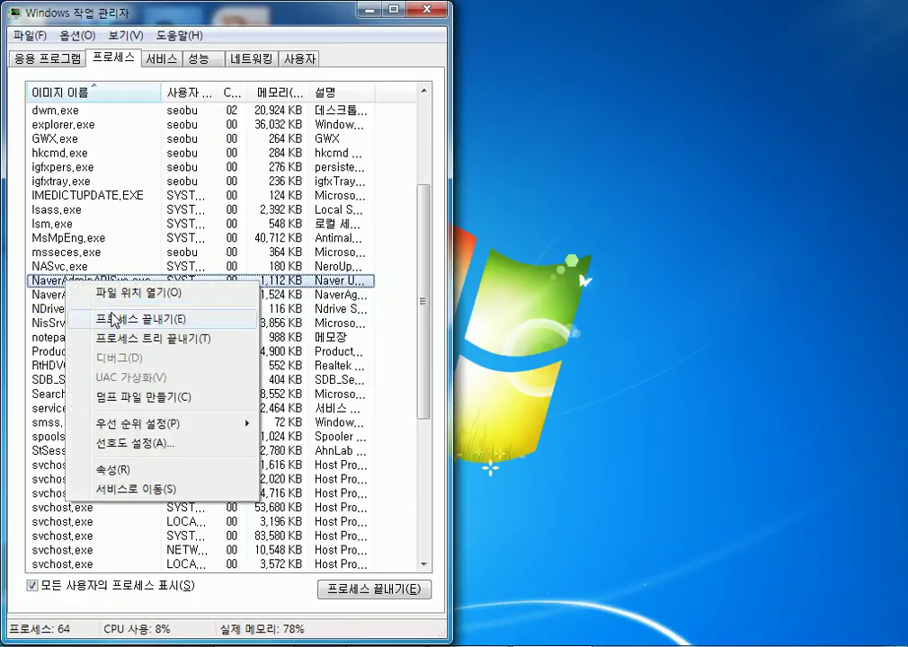
click(114, 320)
click(441, 366)
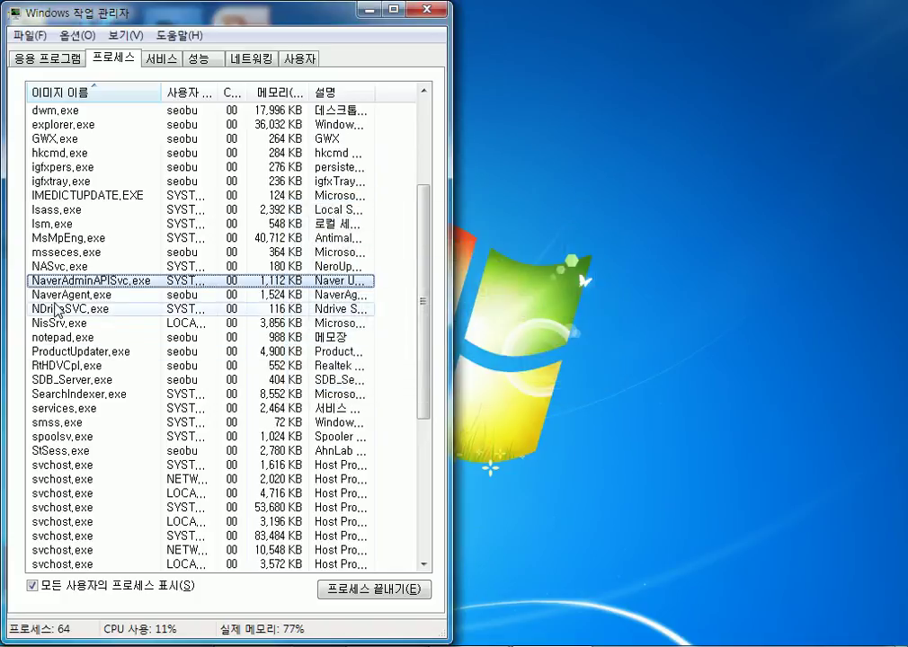
right_click(63, 283)
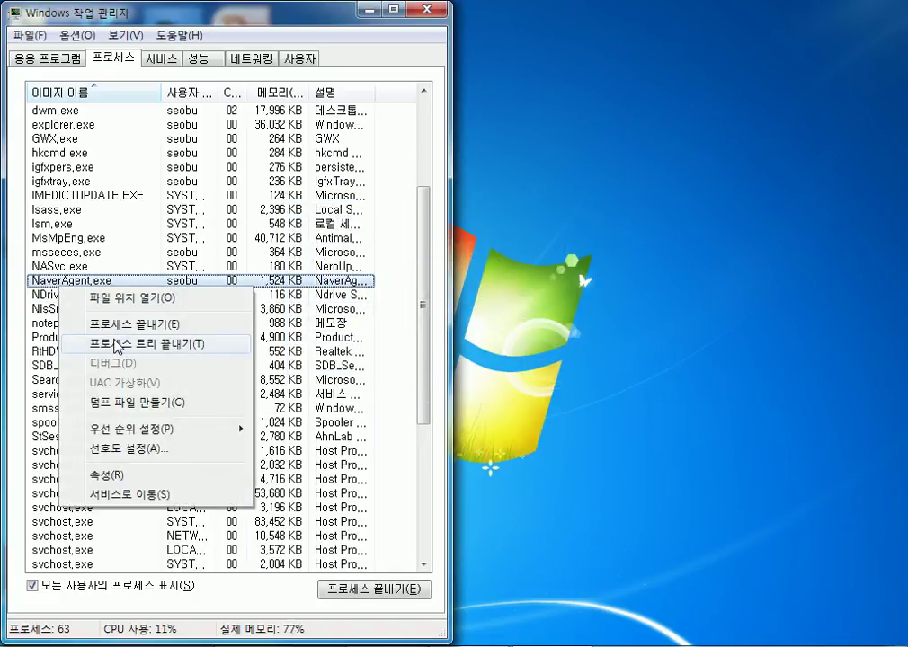
click(119, 322)
click(474, 358)
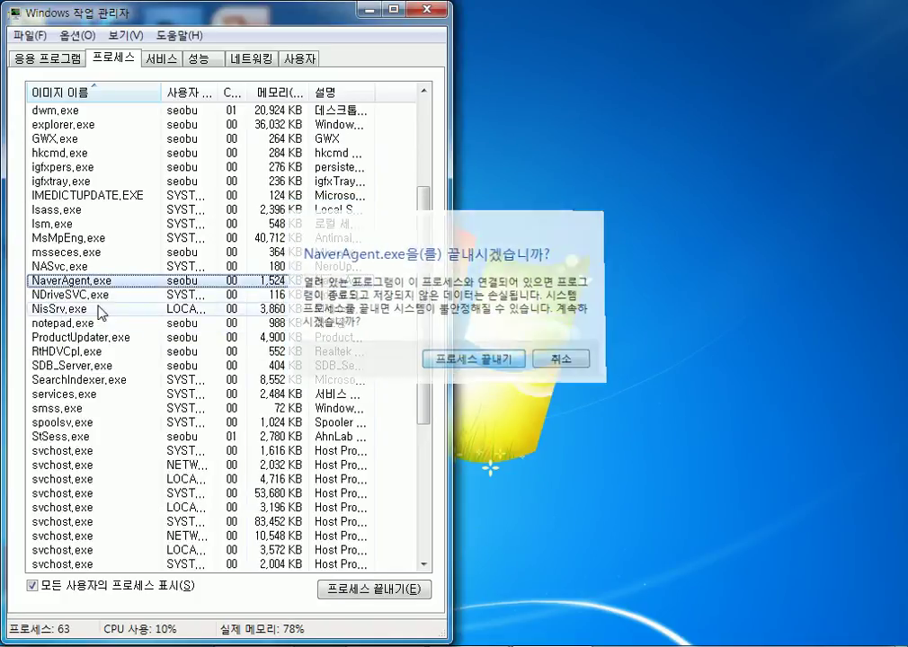
right_click(43, 282)
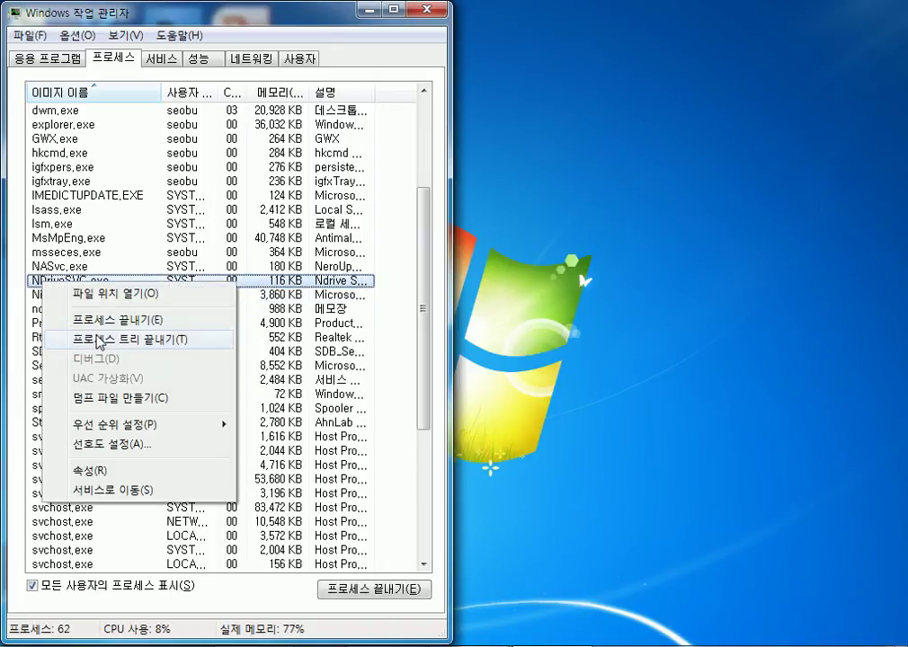
click(101, 319)
click(462, 363)
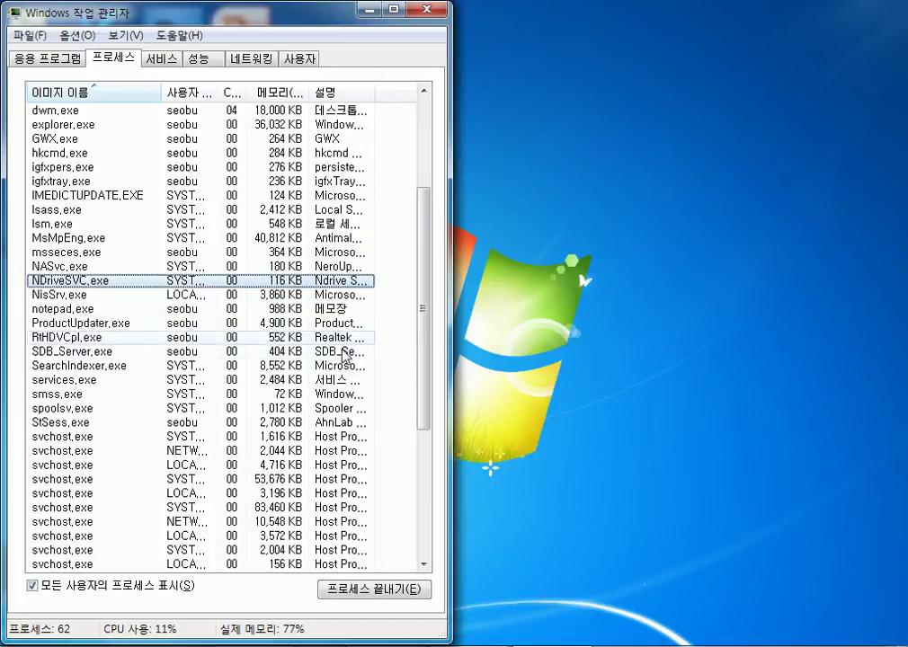
Review the remaining processes, briefly glancing at Notepad, and select spoolsv.exe.
click(115, 323)
scroll(115, 328, down, 5)
scroll(115, 334, down, 1)
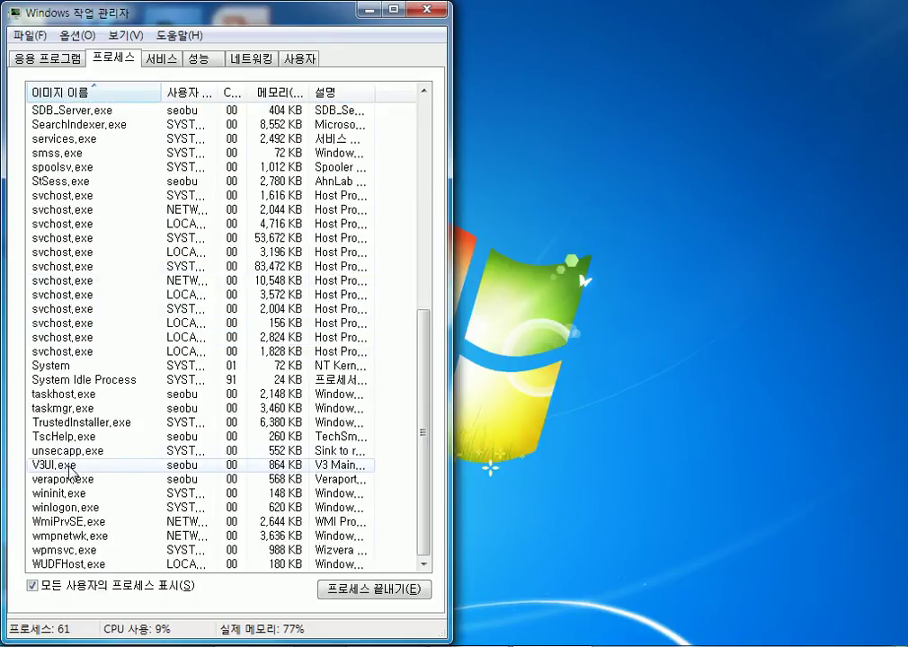
scroll(75, 458, up, 2)
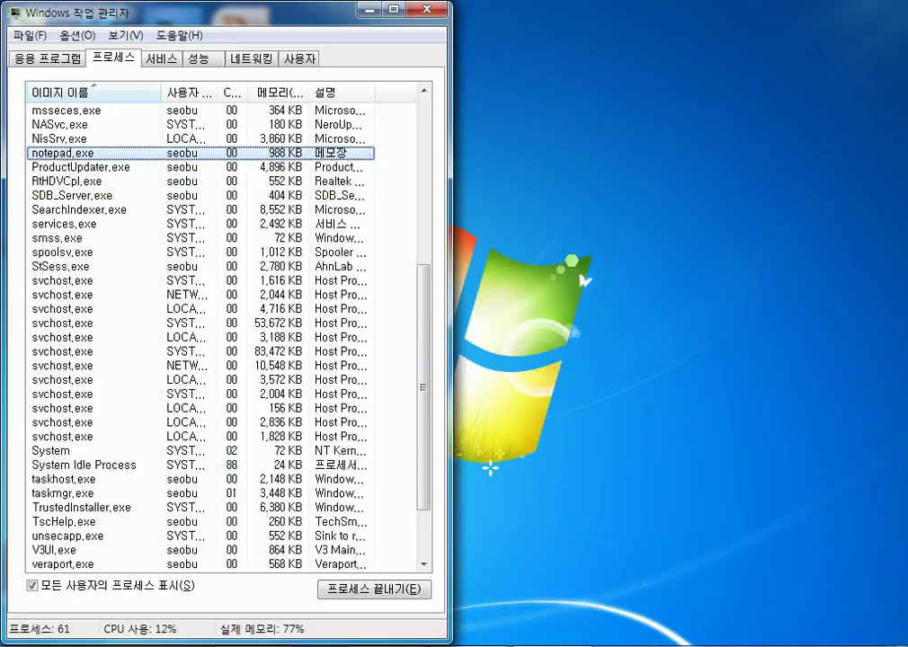
key(alt+Tab)
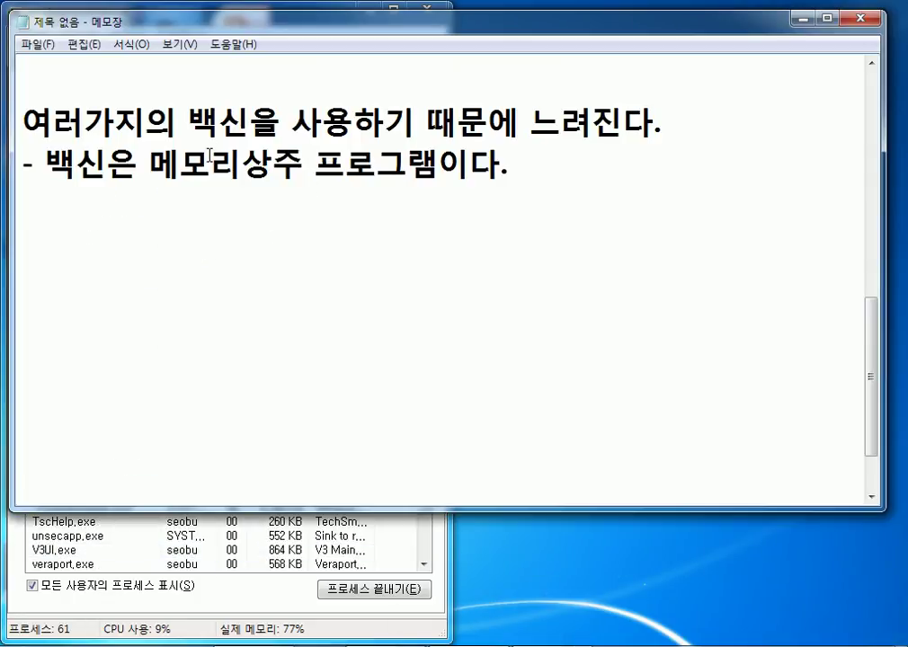
click(803, 22)
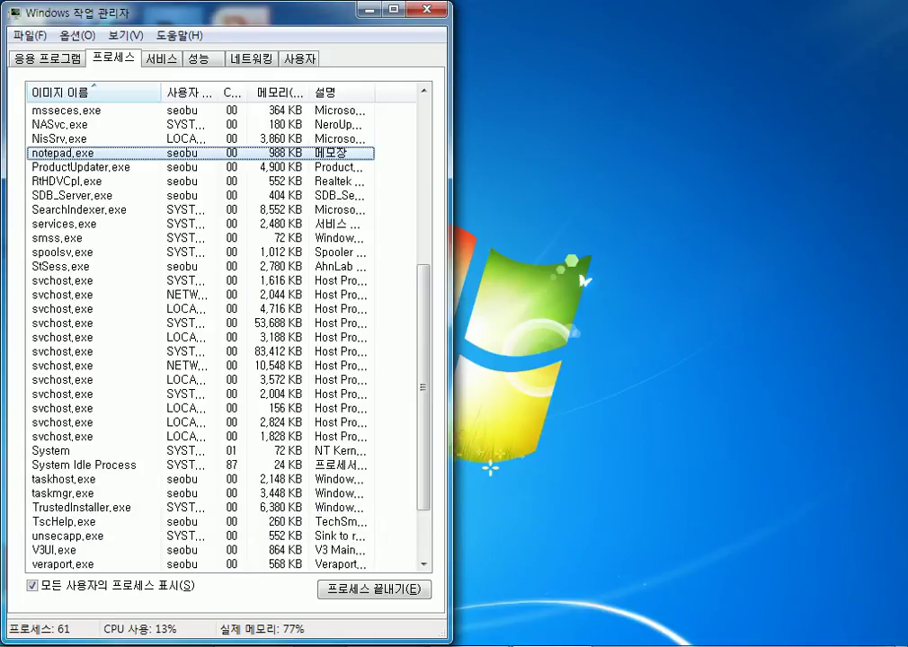
click(66, 297)
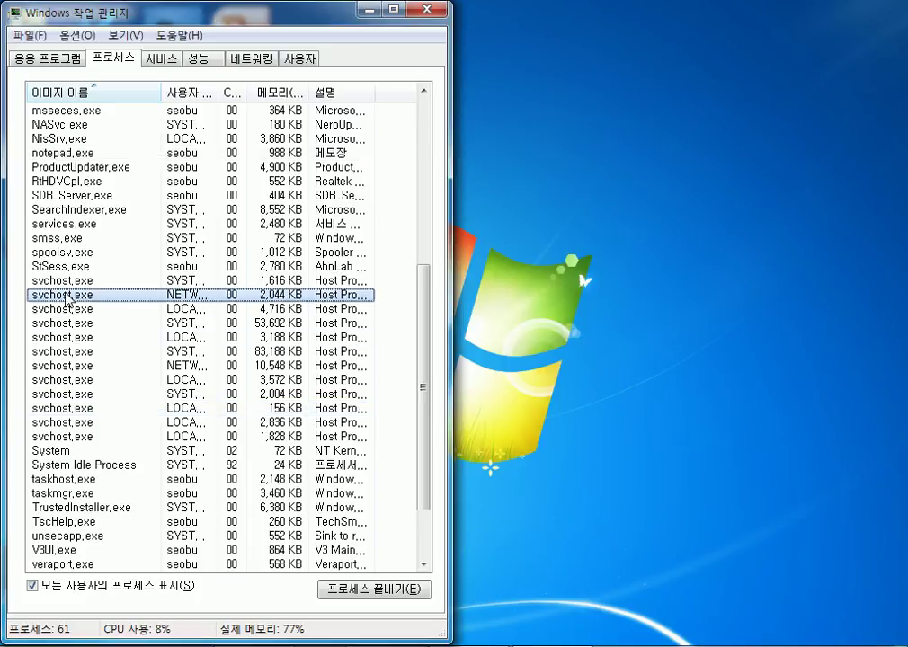
click(51, 255)
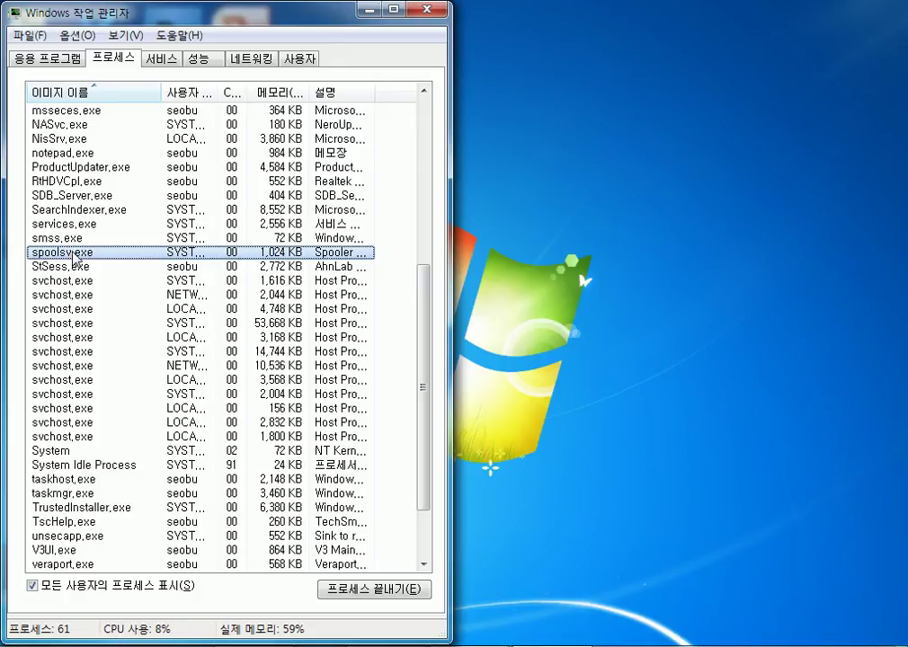
End spoolsv.exe, then view the CPU and memory graphs on the 성능 tab.
right_click(77, 255)
click(133, 291)
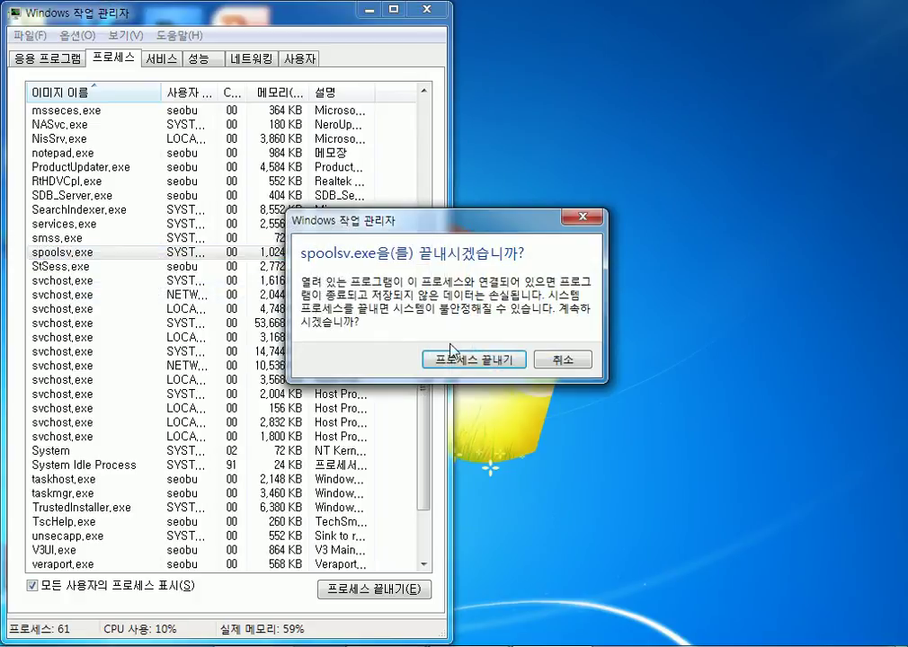
click(458, 360)
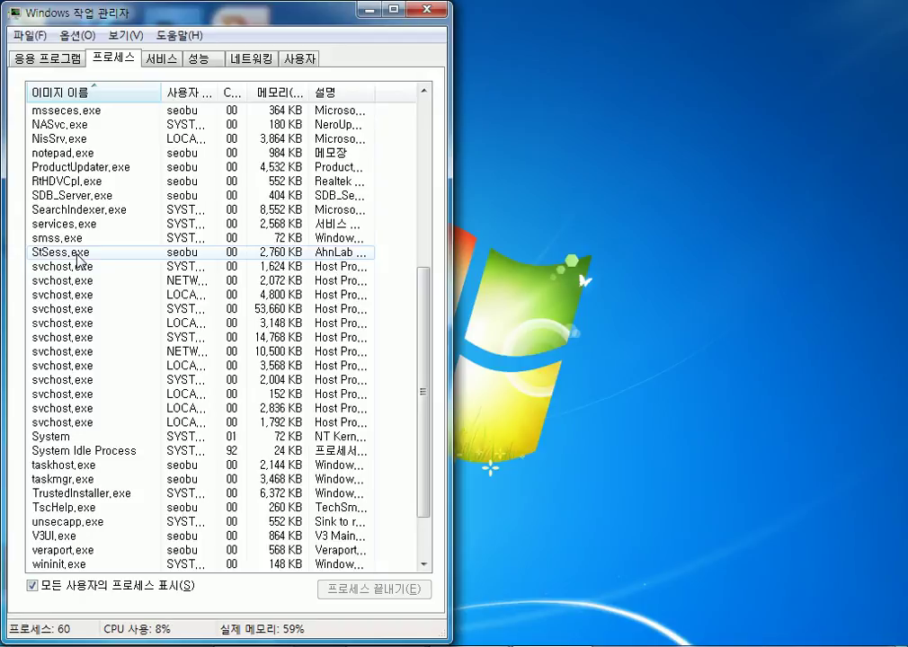
click(199, 58)
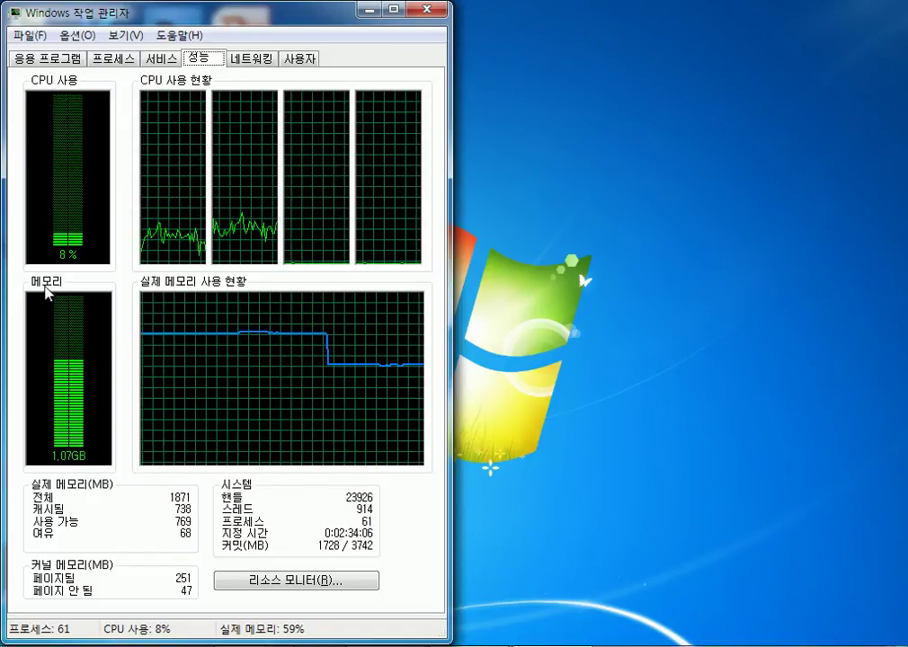
Restore the untitled Notepad notes from its taskbar preview.
mouse_move(467, 645)
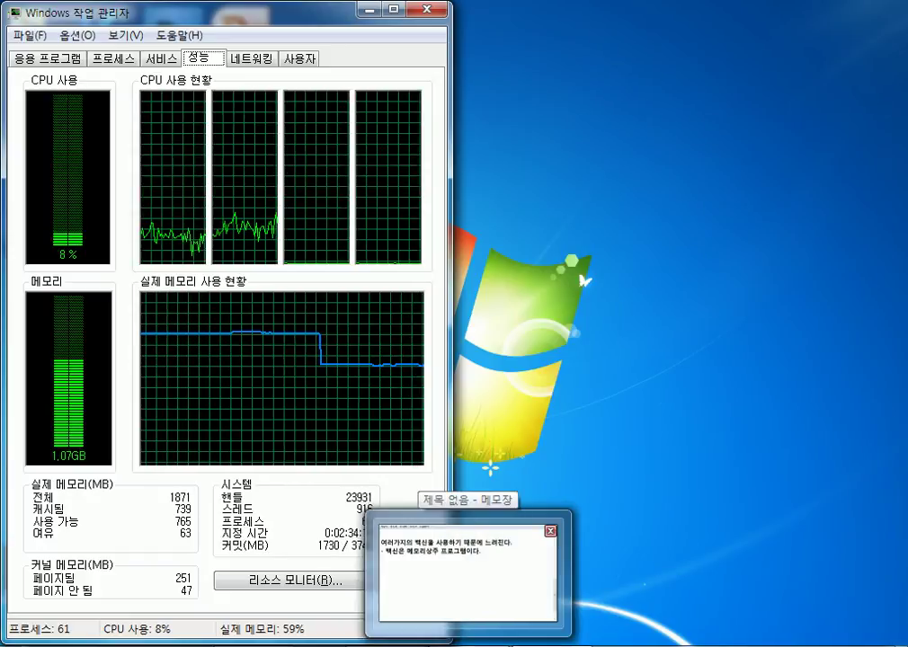
click(467, 645)
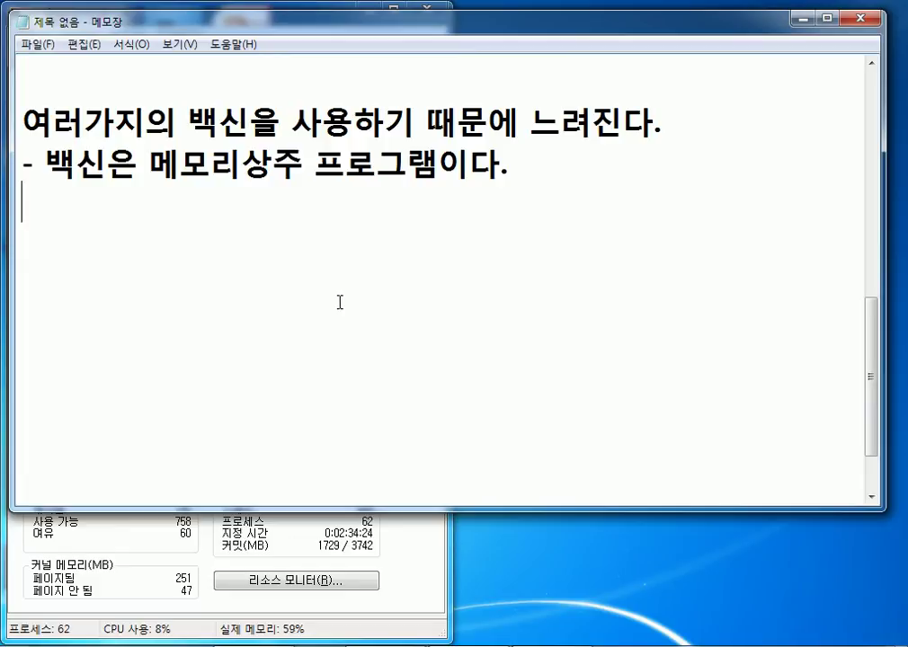
Type '네이버, 다음, 알 회사들이 자사 프로그램들을 계속 사용하도록' on a new line, widening both window edges.
key(Return)
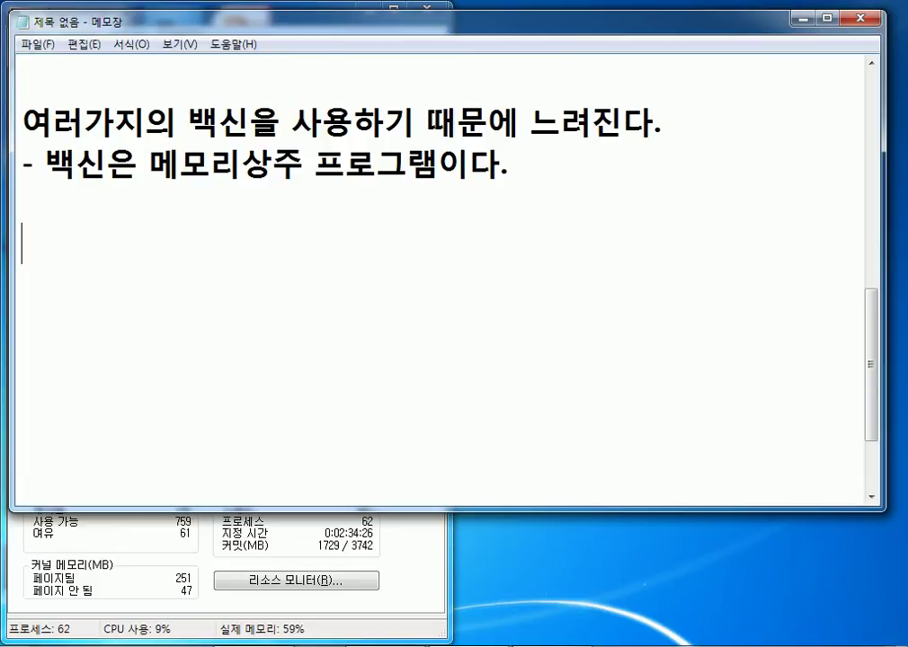
text(네이)
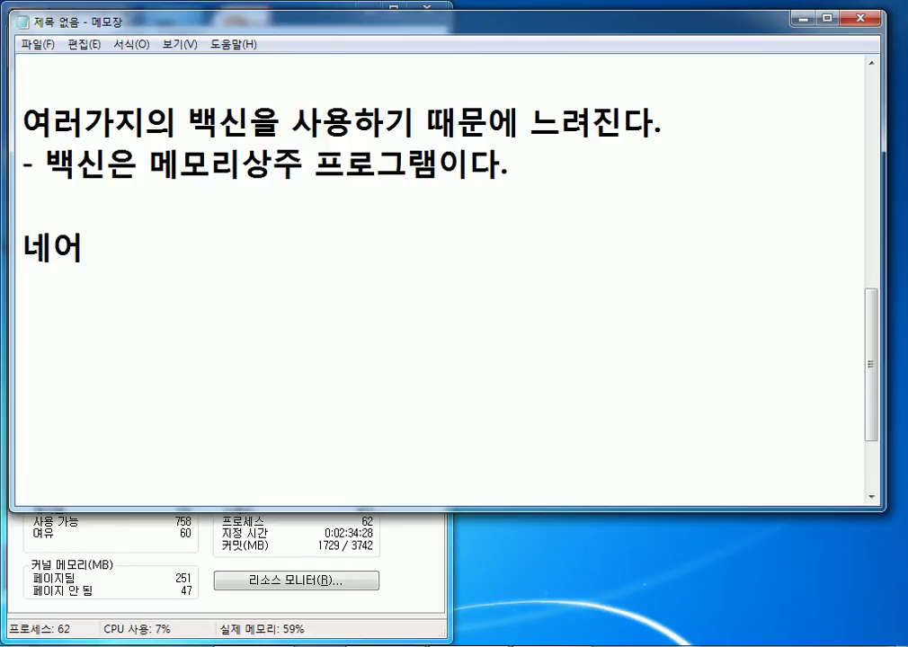
text(버, 다음, )
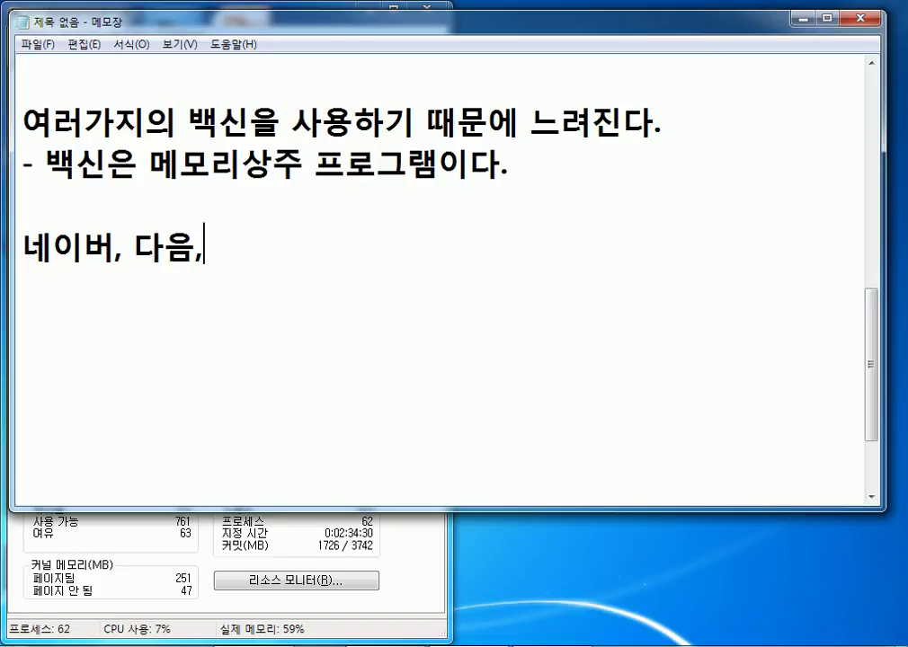
text(알)
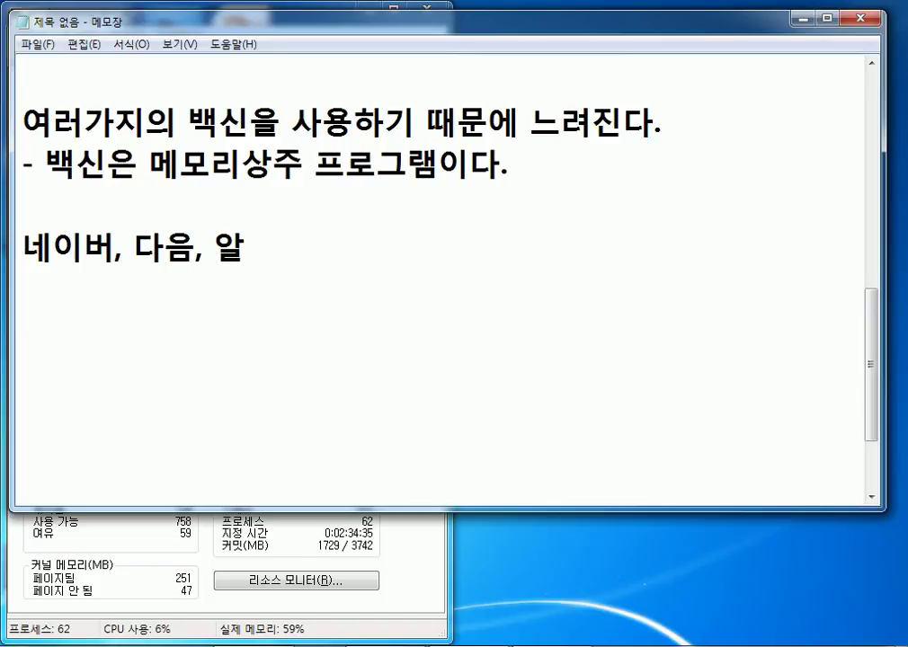
text(회사들)
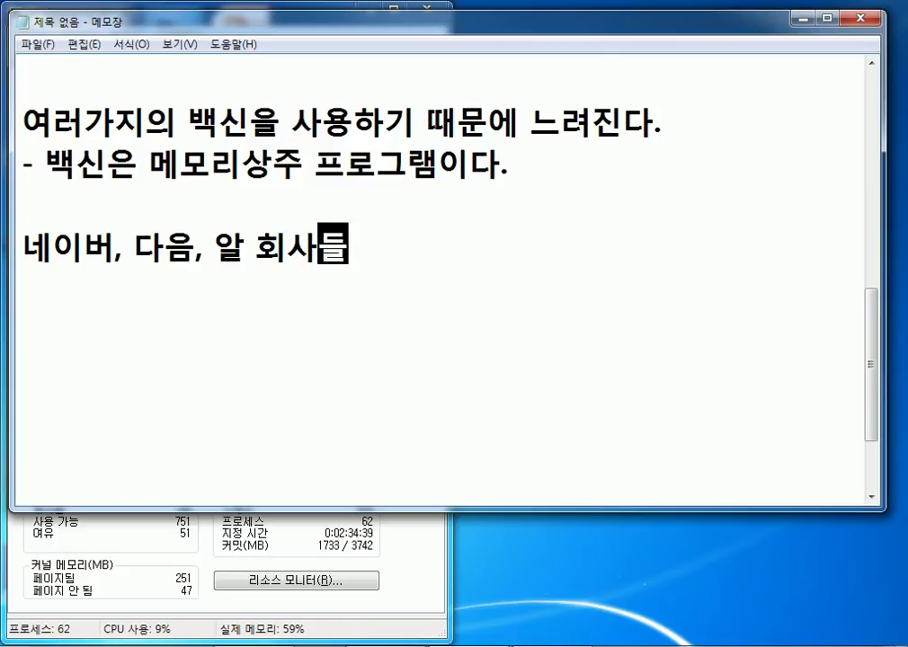
text(이 자사 ㅍㅡ로그램)
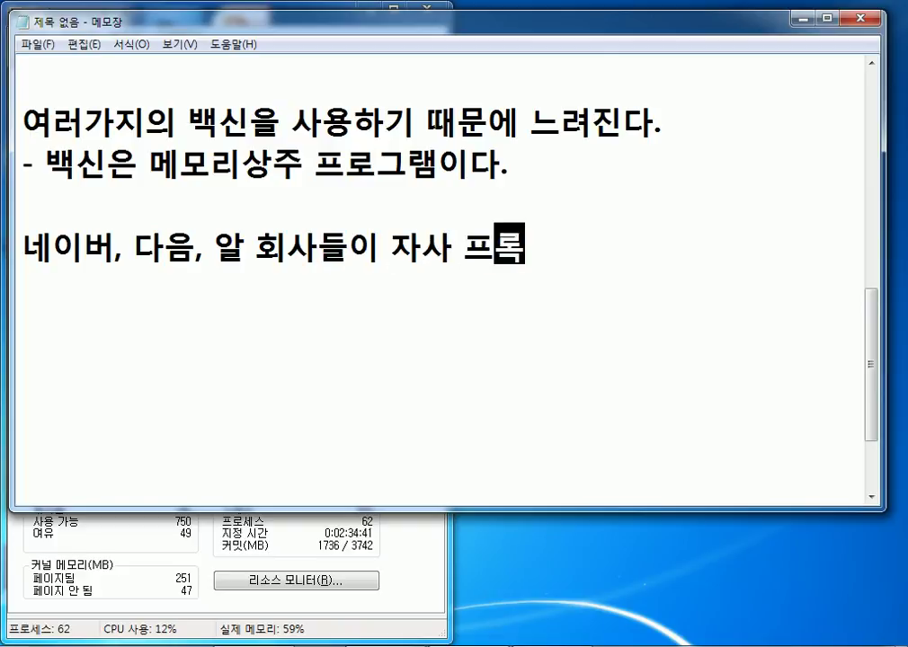
text(들을 ㄱ)
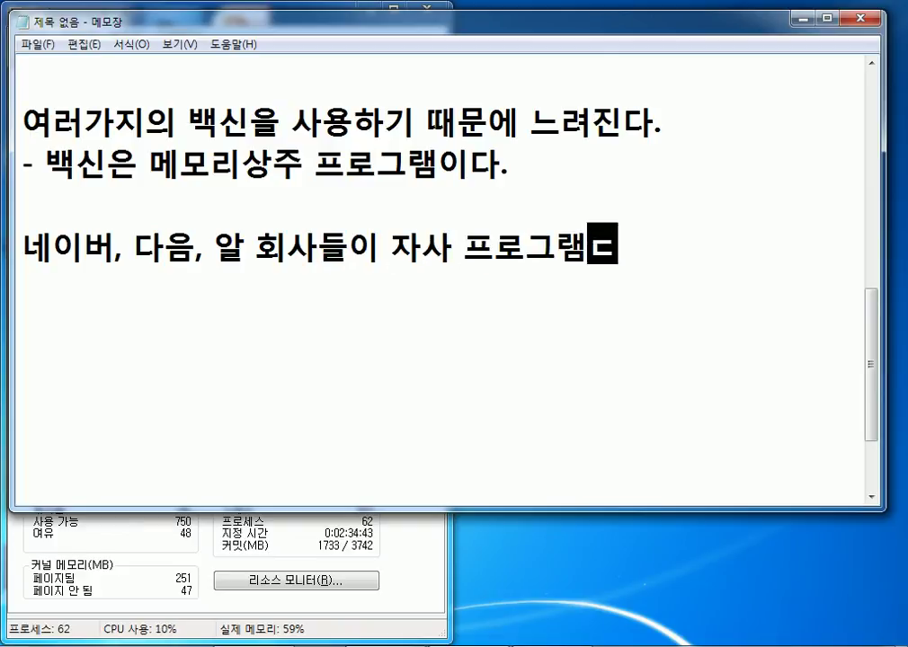
text(ㅖ속 사용하도)
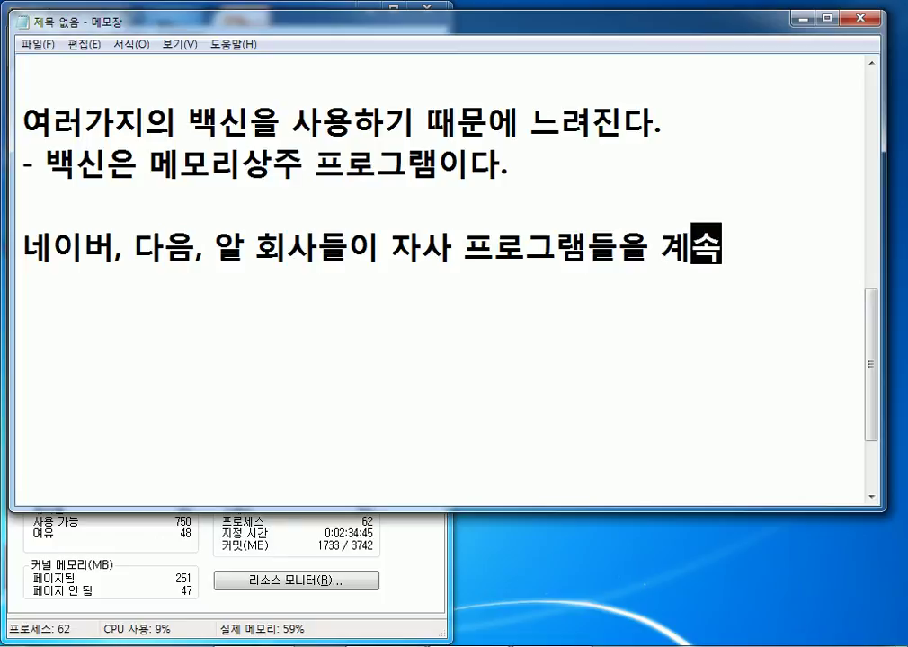
text(록)
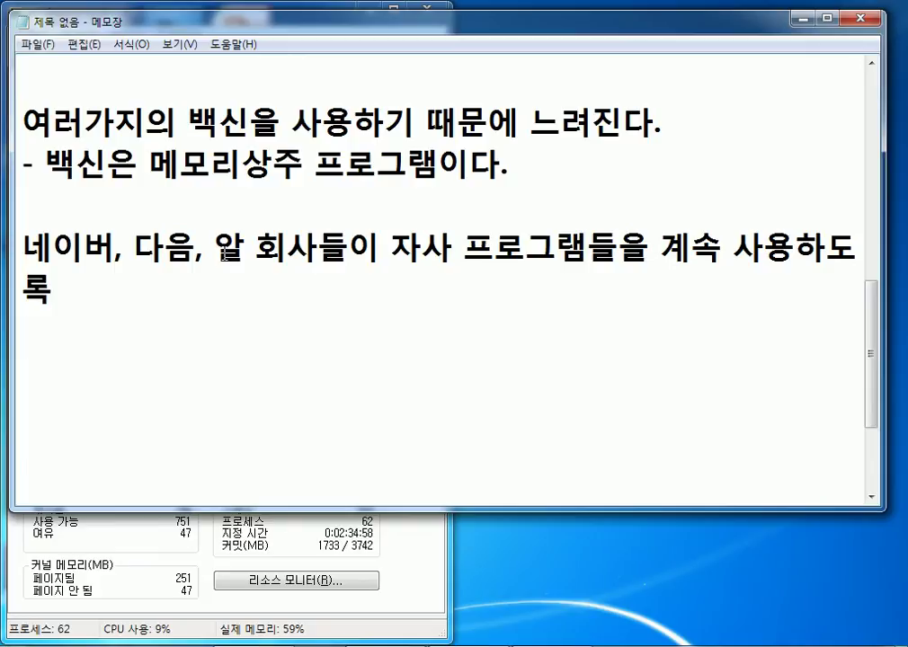
drag(17, 221, 3, 219)
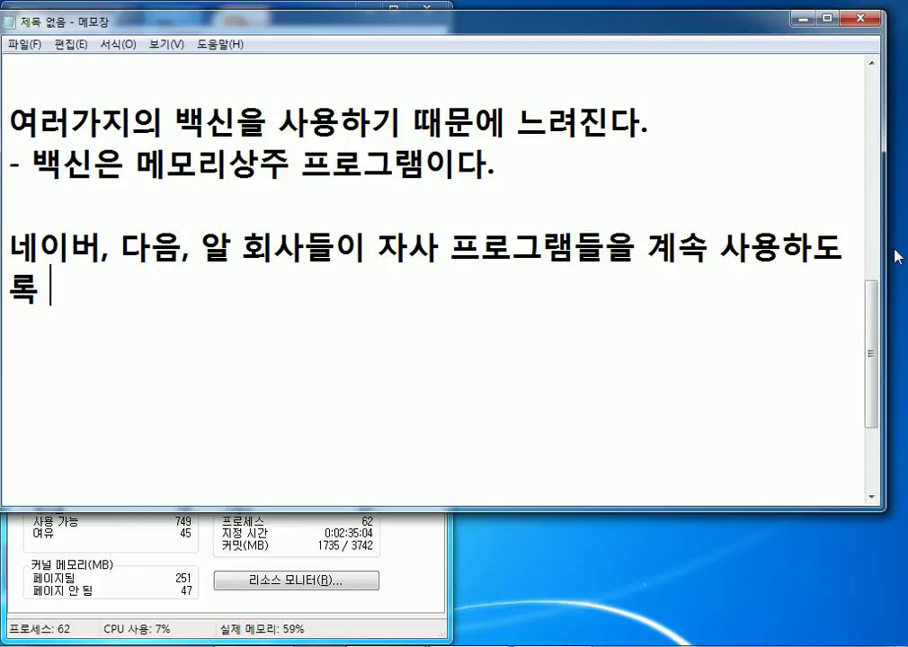
drag(886, 244, 904, 243)
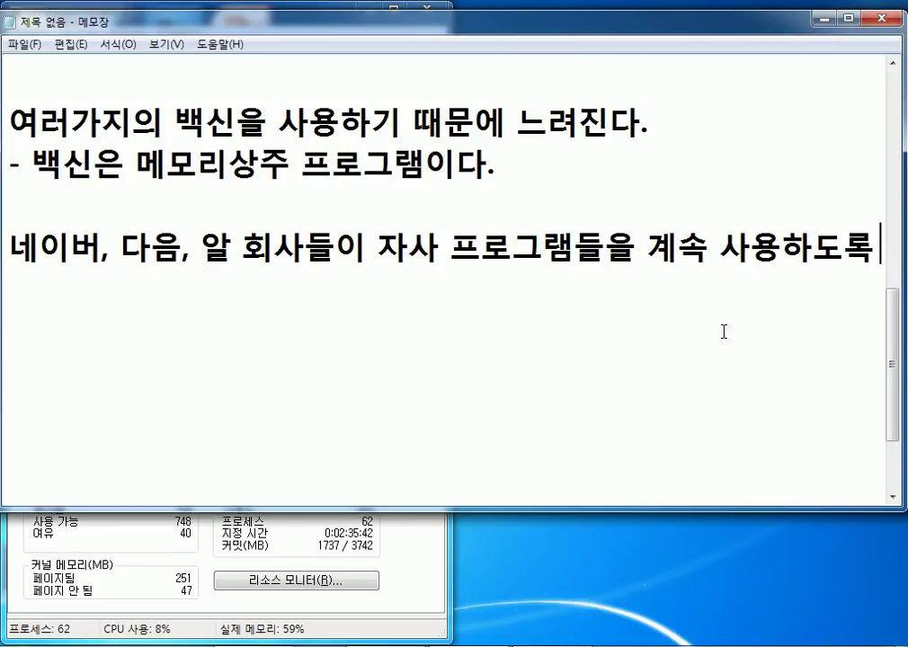
key(Return)
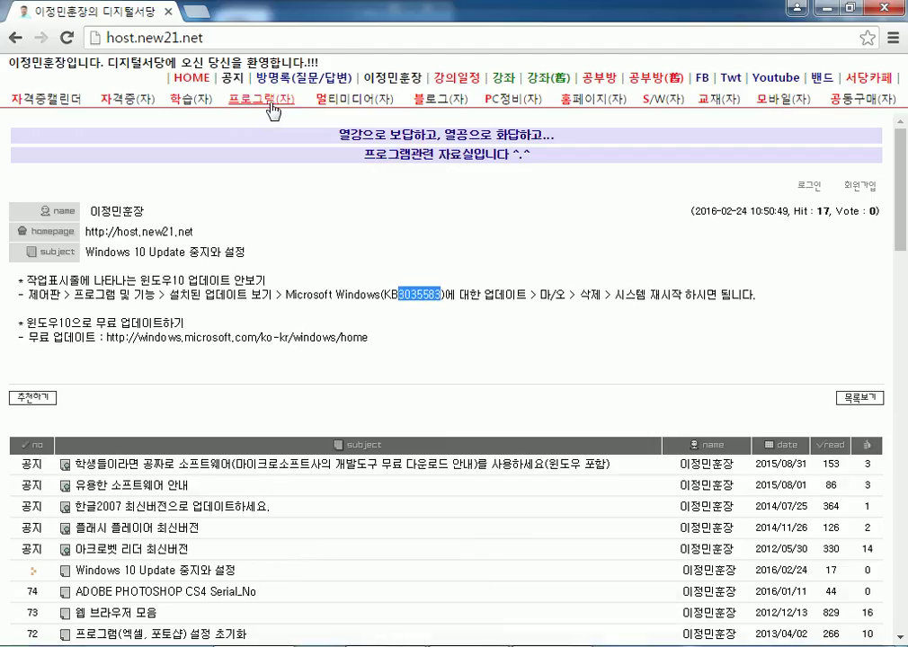
Find the Freemake Video Converter install guide on the 프로그램(자) board and open it.
click(273, 109)
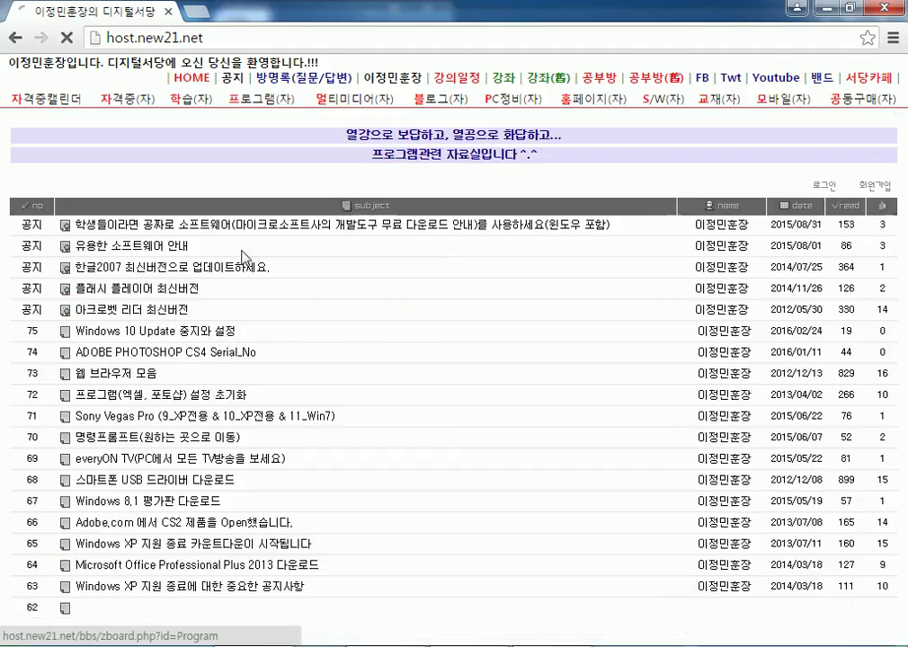
scroll(225, 360, down, 6)
scroll(193, 346, down, 5)
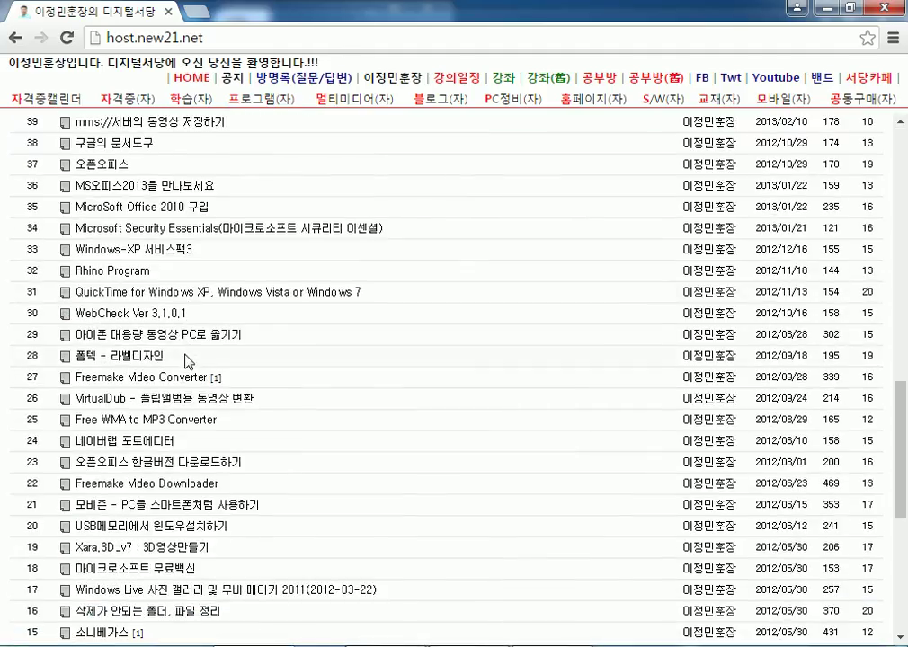
scroll(204, 350, down, 3)
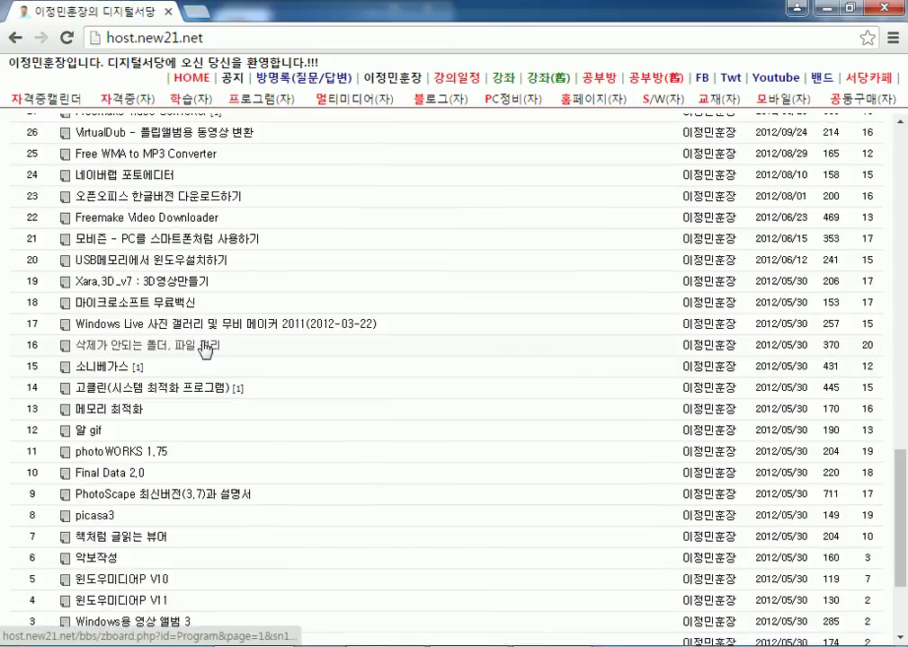
scroll(203, 346, down, 3)
scroll(186, 319, up, 1)
scroll(186, 319, up, 2)
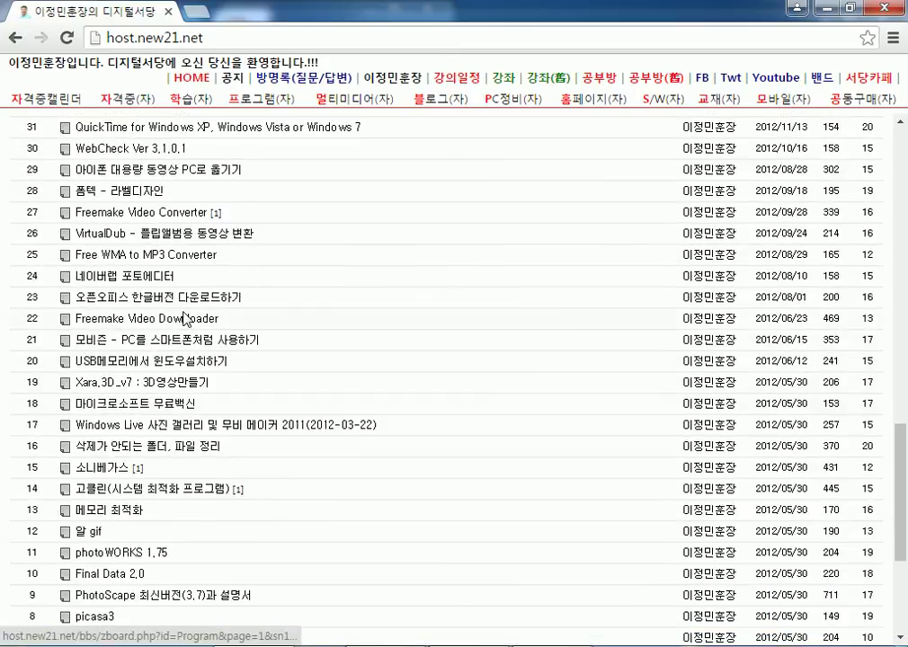
click(173, 215)
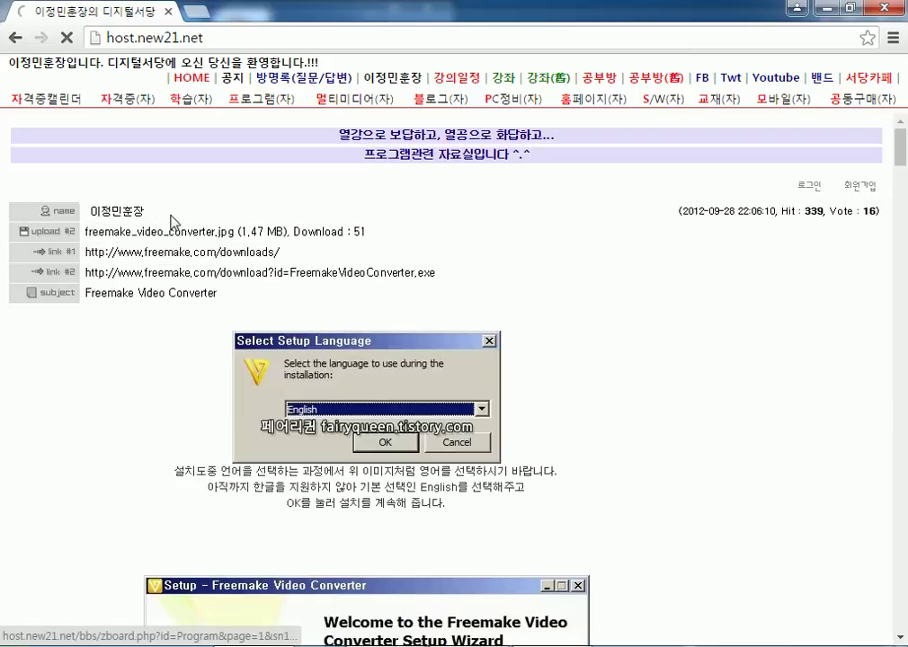
Review the setup screenshots with the bundled TuneUp Utilities 2012 option, then return to Notepad.
scroll(306, 228, down, 3)
scroll(305, 227, down, 4)
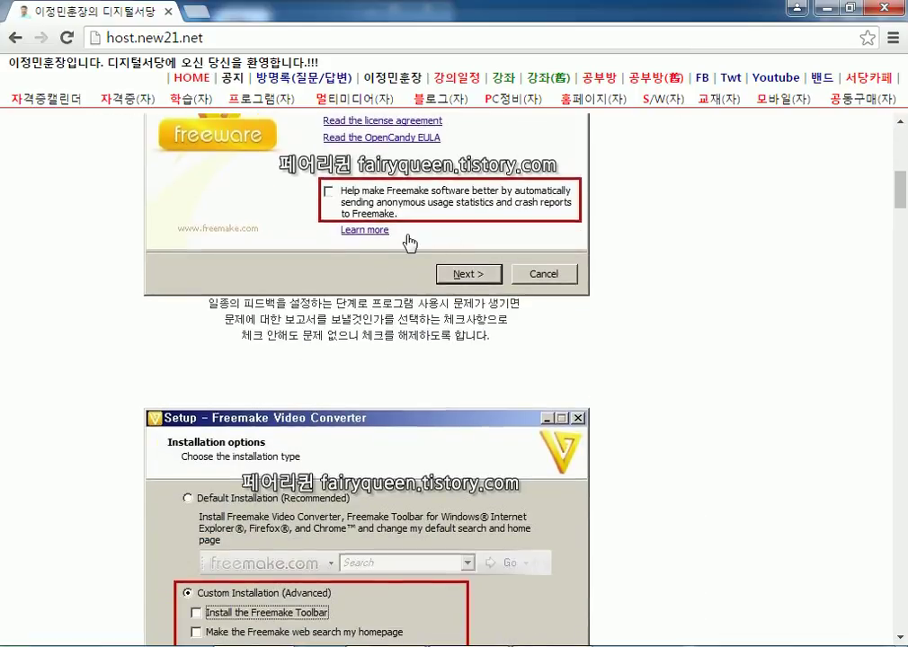
scroll(400, 252, down, 4)
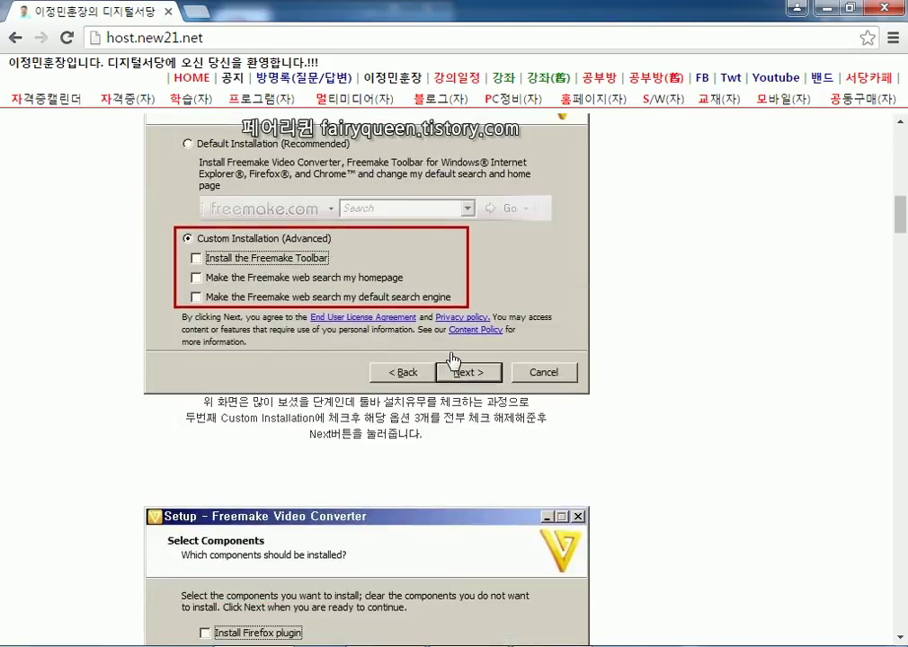
scroll(454, 366, down, 4)
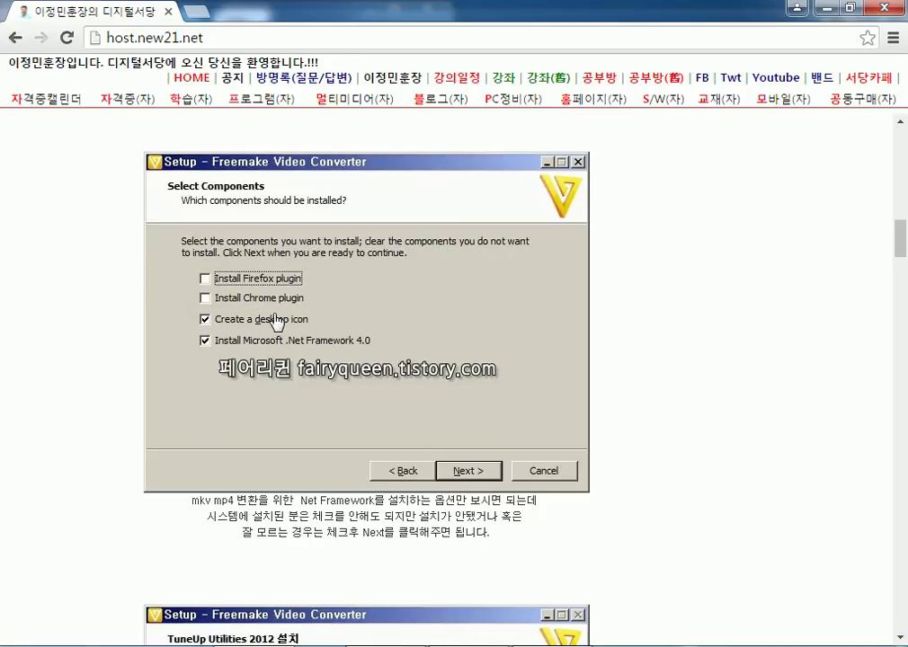
scroll(135, 301, up, 8)
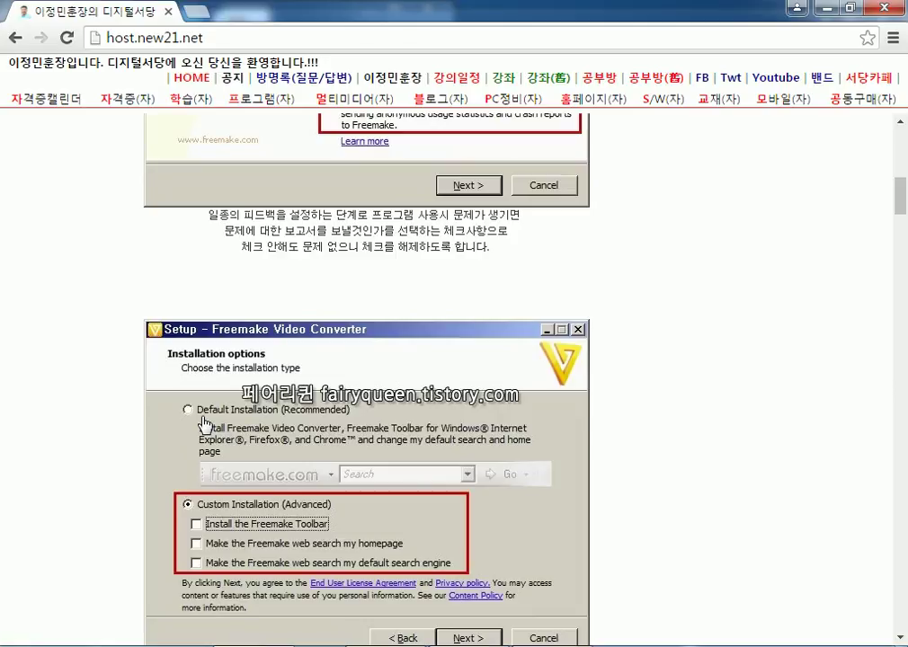
scroll(73, 441, down, 10)
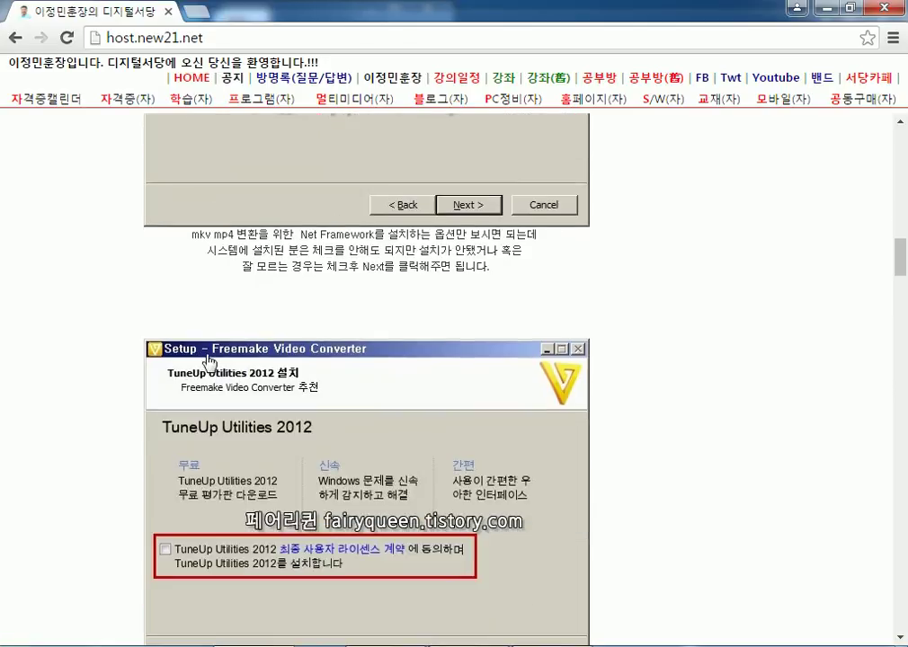
scroll(207, 359, down, 3)
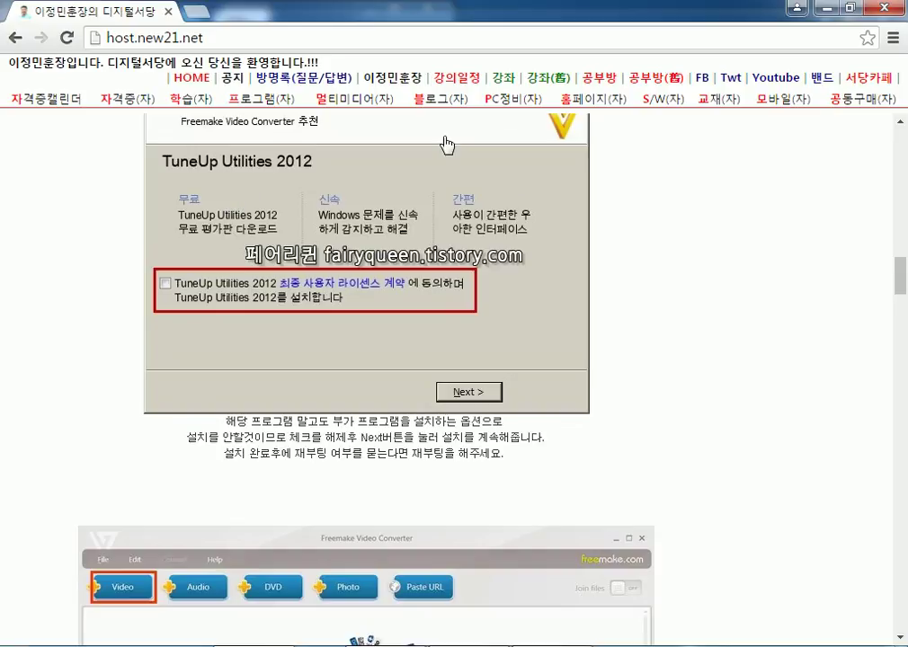
click(826, 11)
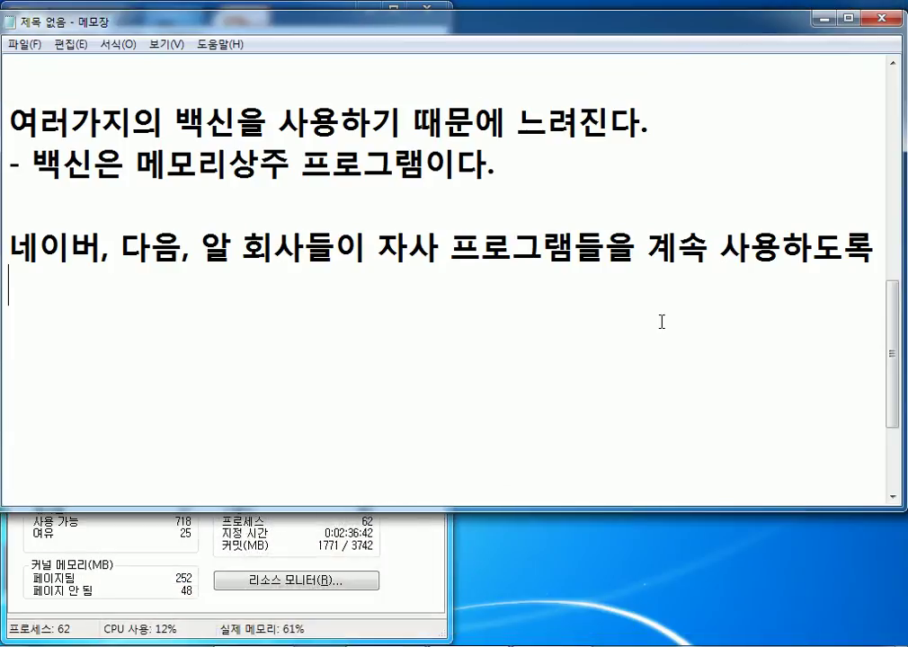
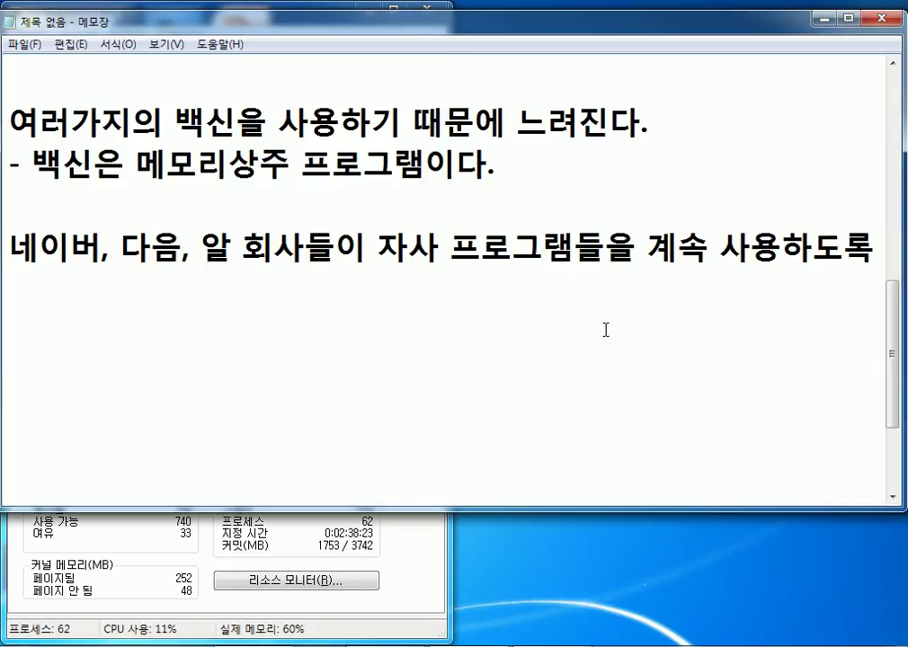
Reveal the hidden notification-area icons to see which background programs are running.
click(732, 643)
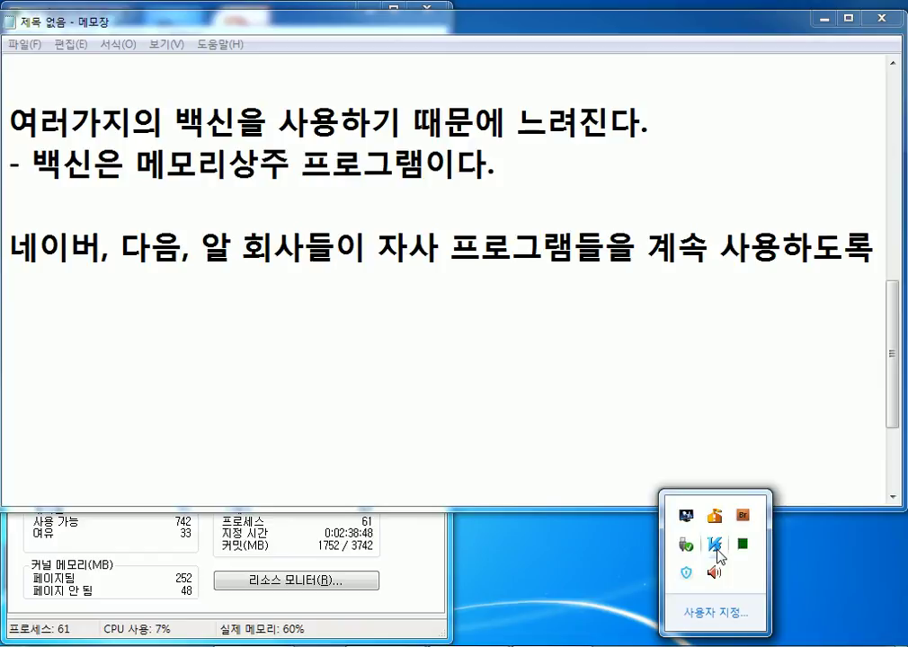
Dismiss the tray overflow popup and return to the Notepad slowdown notes.
click(404, 315)
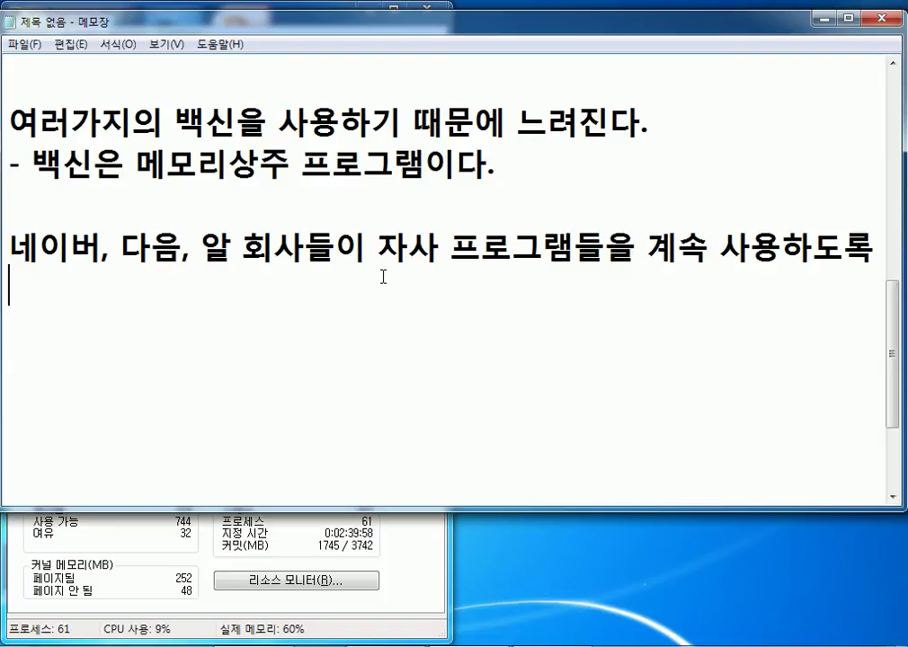
key(Return)
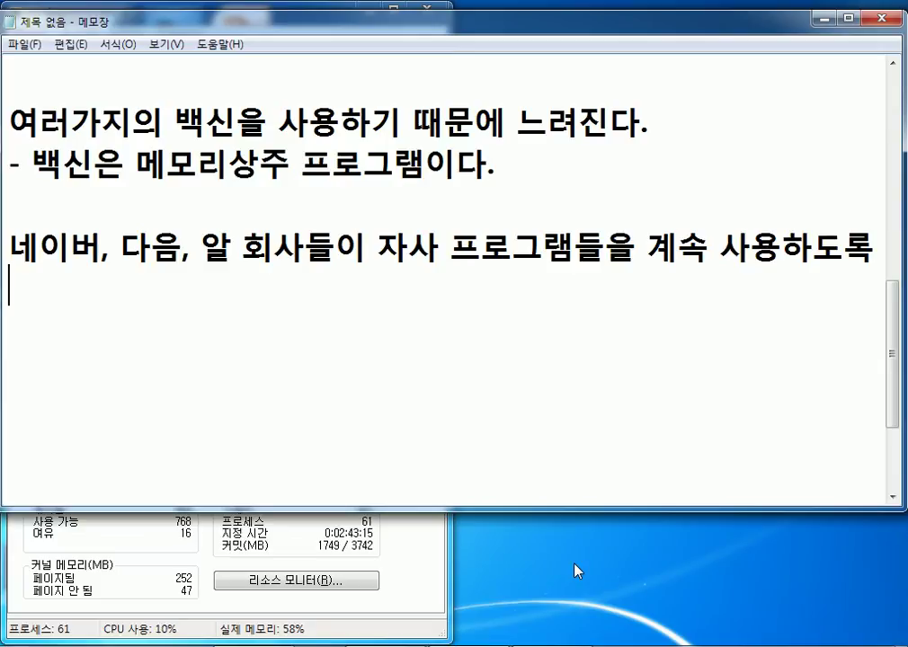
key(Return)
Complete the toolbar line as '알툴바, 네이버툴바, 구글툴바 ...' and start an empty line below.
text(알툴바)
text(, 네이버툴)
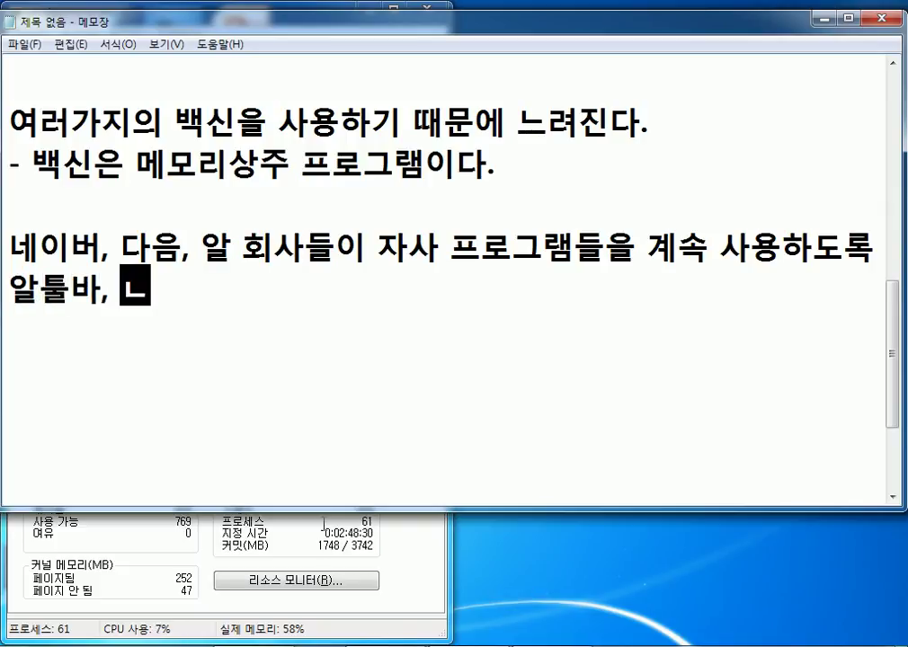
text(바, )
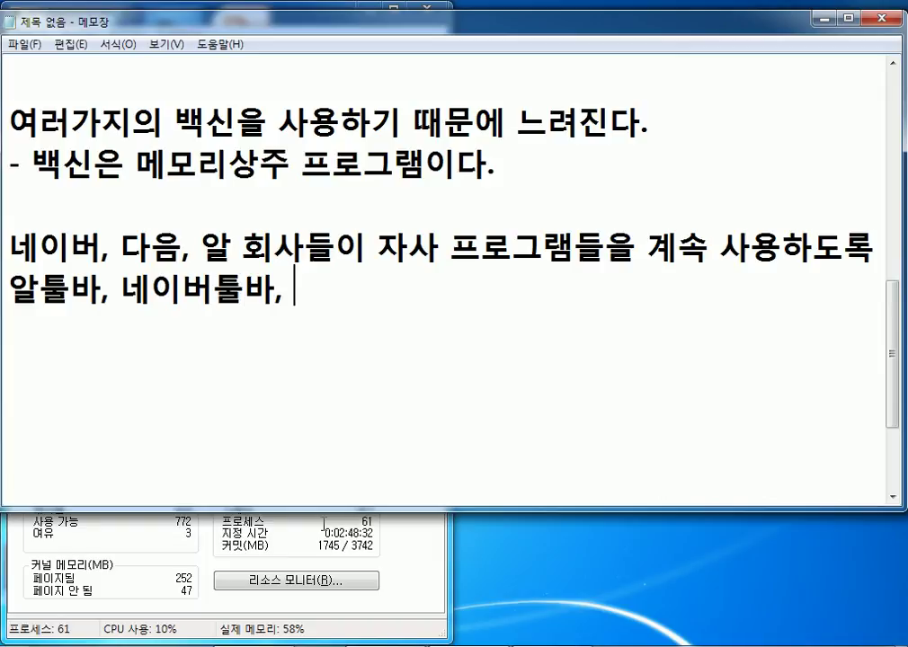
text(구글툴바)
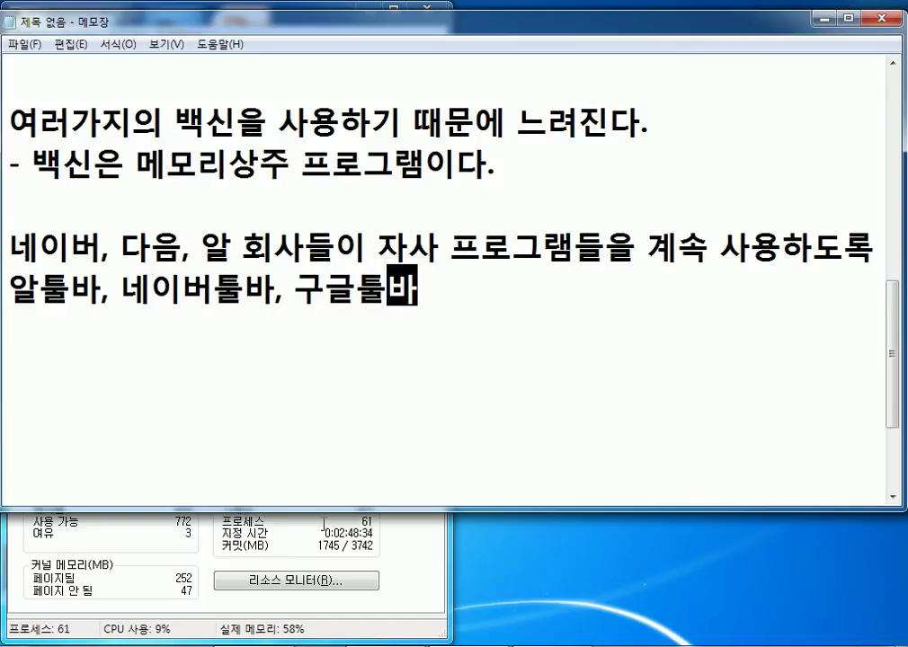
text(...)
key(Return)
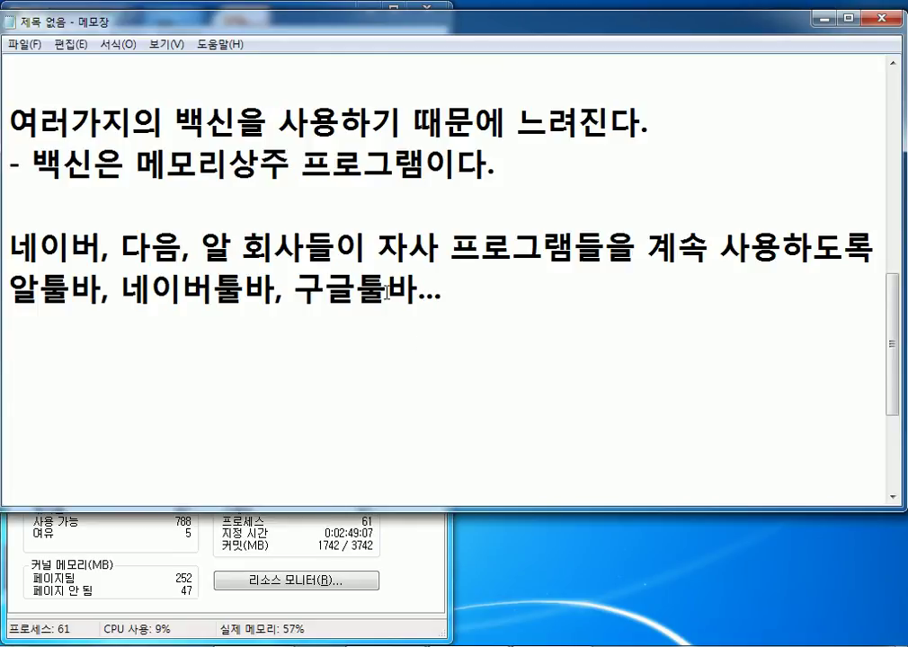
click(417, 295)
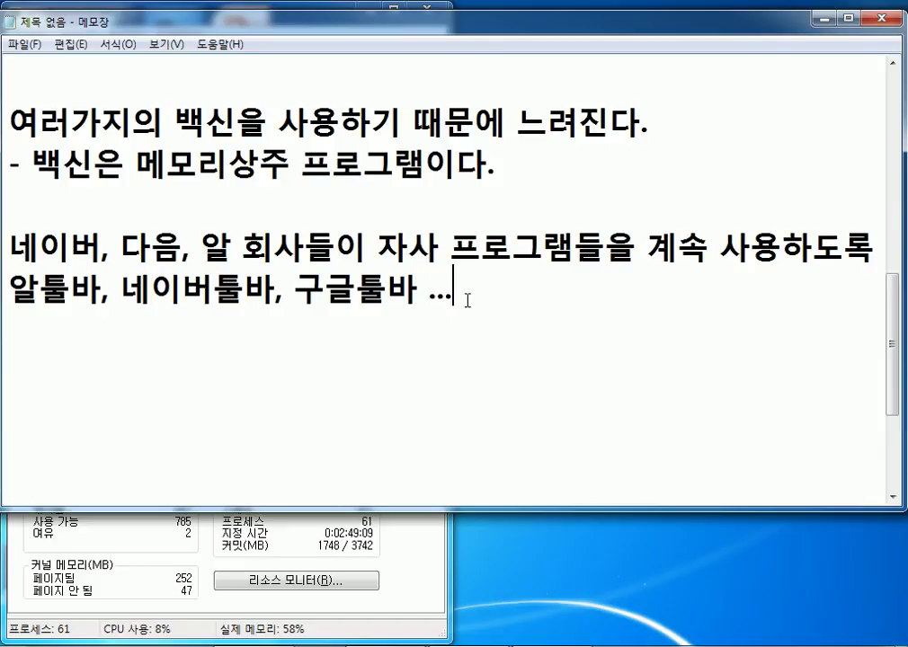
click(469, 299)
key(Return)
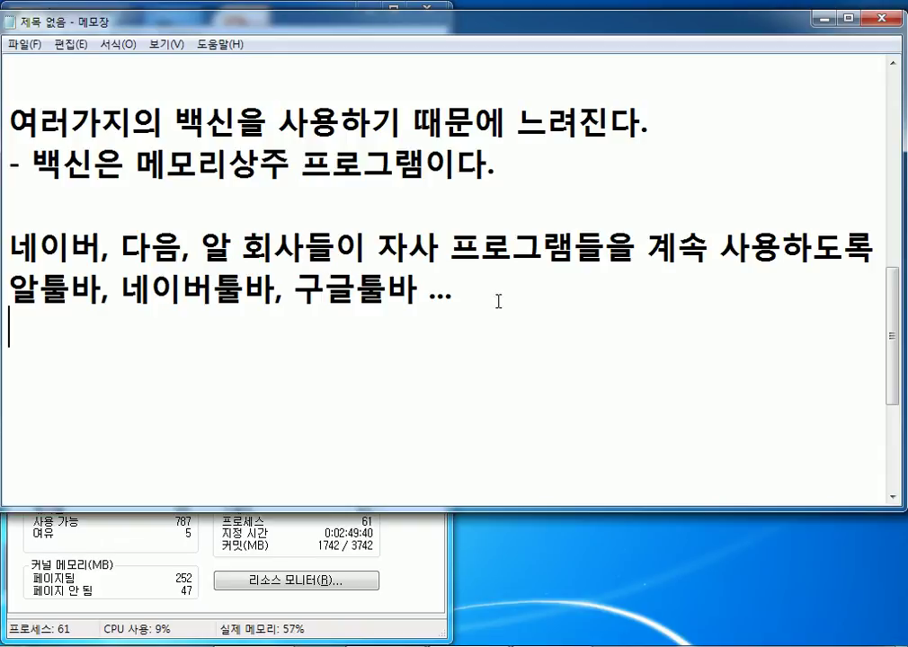
Close Task Manager and the Internet Explorer window.
click(436, 600)
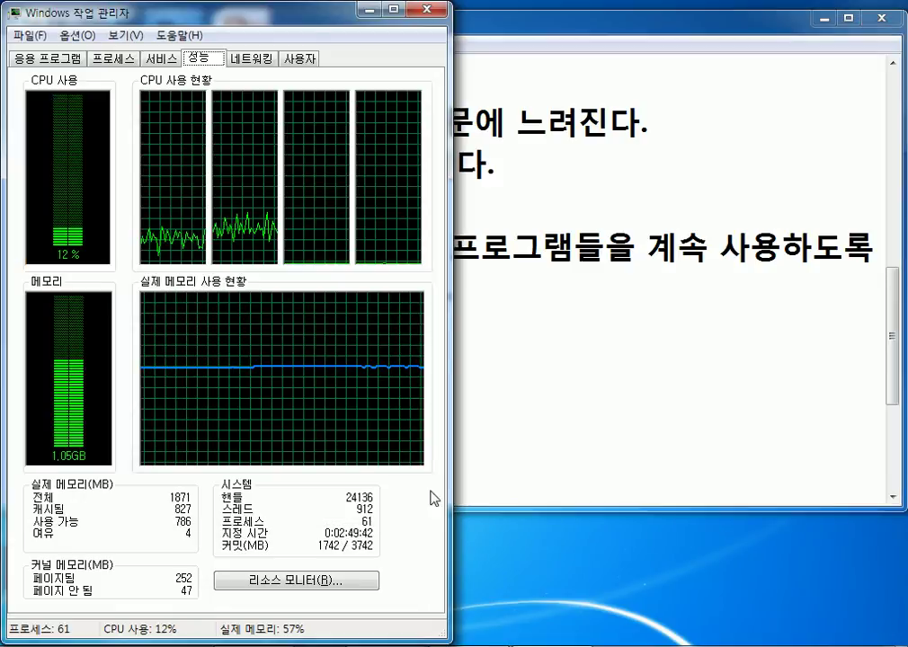
click(426, 8)
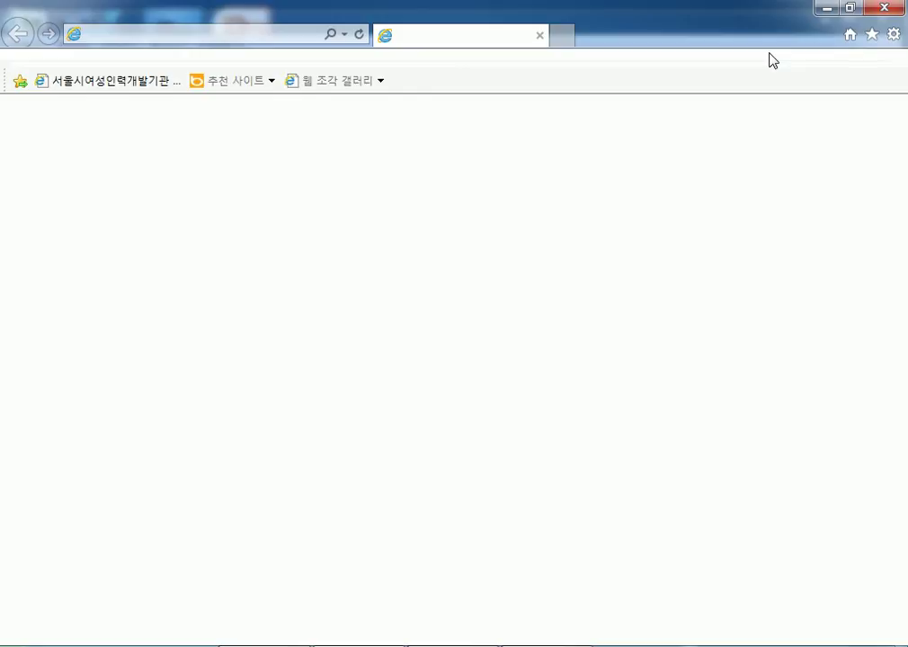
click(884, 12)
Go to Control Panel's 네트워크 및 인터넷 category and bring up Internet Options.
key(super)
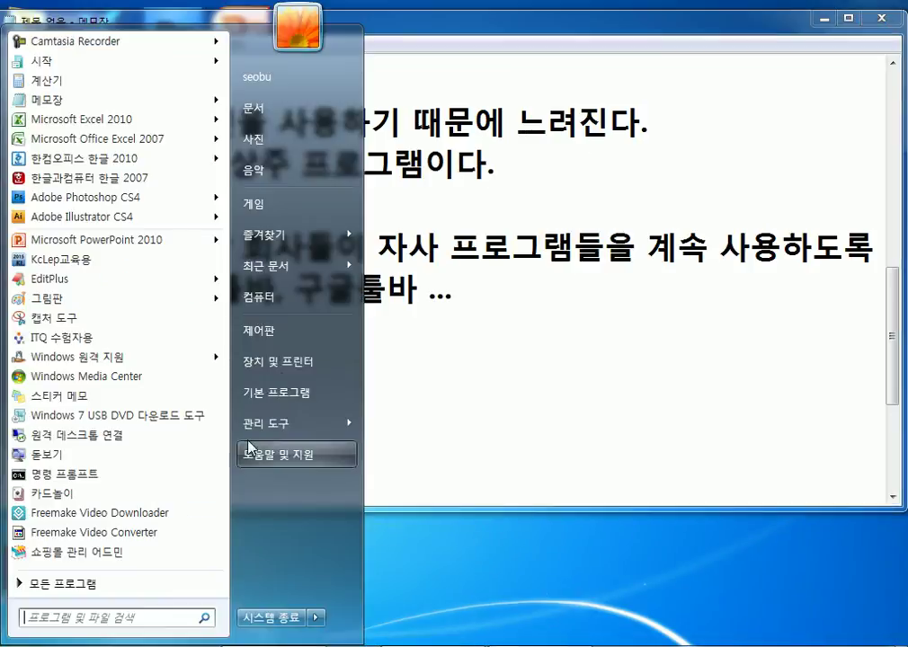
click(286, 333)
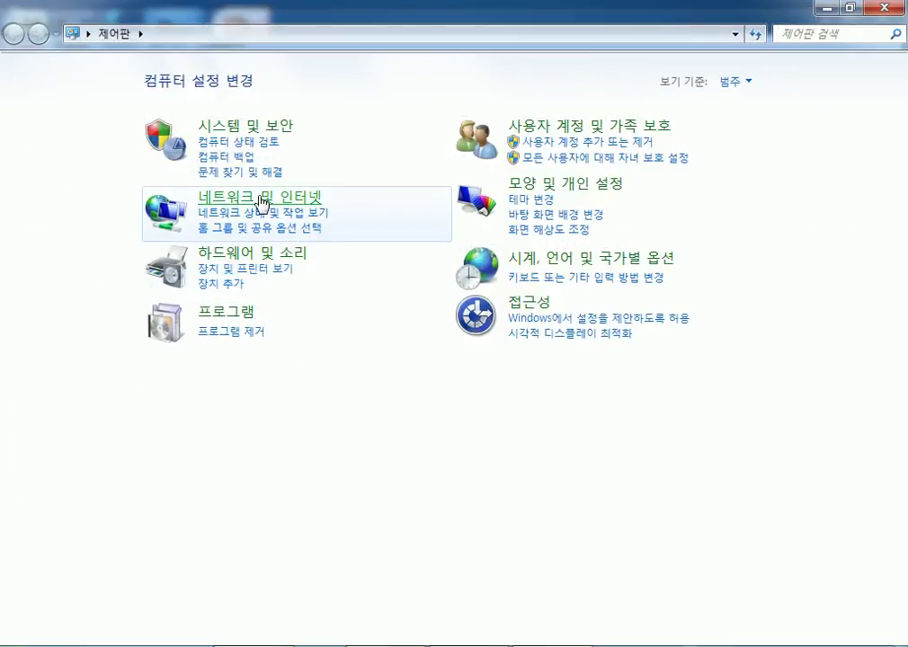
click(217, 198)
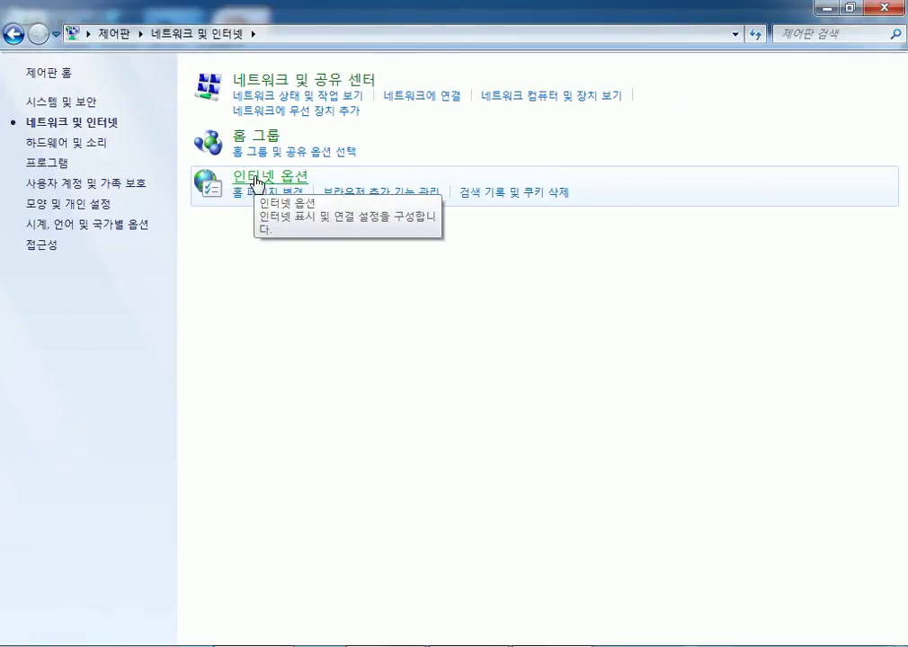
click(256, 180)
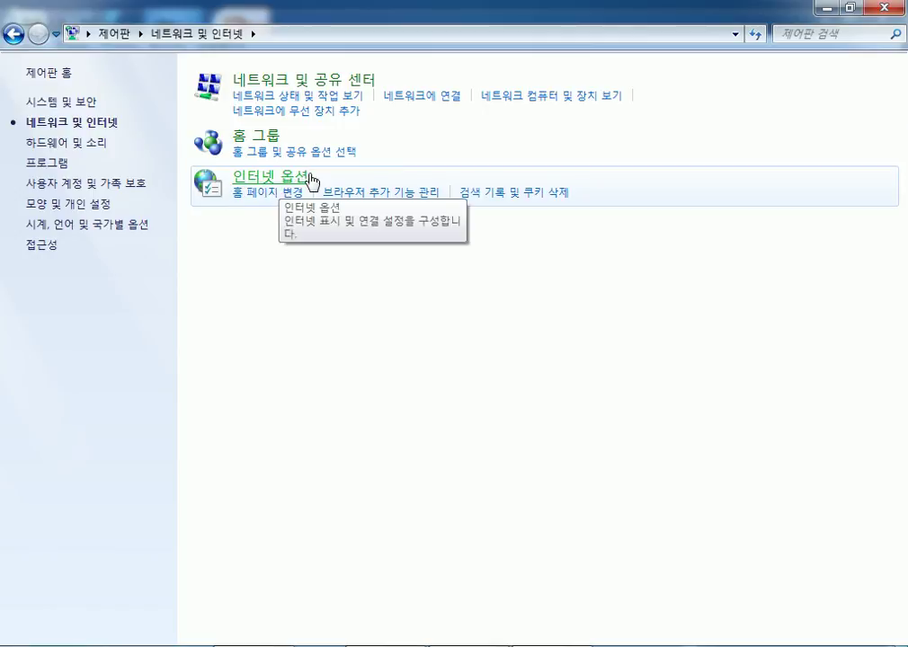
click(310, 180)
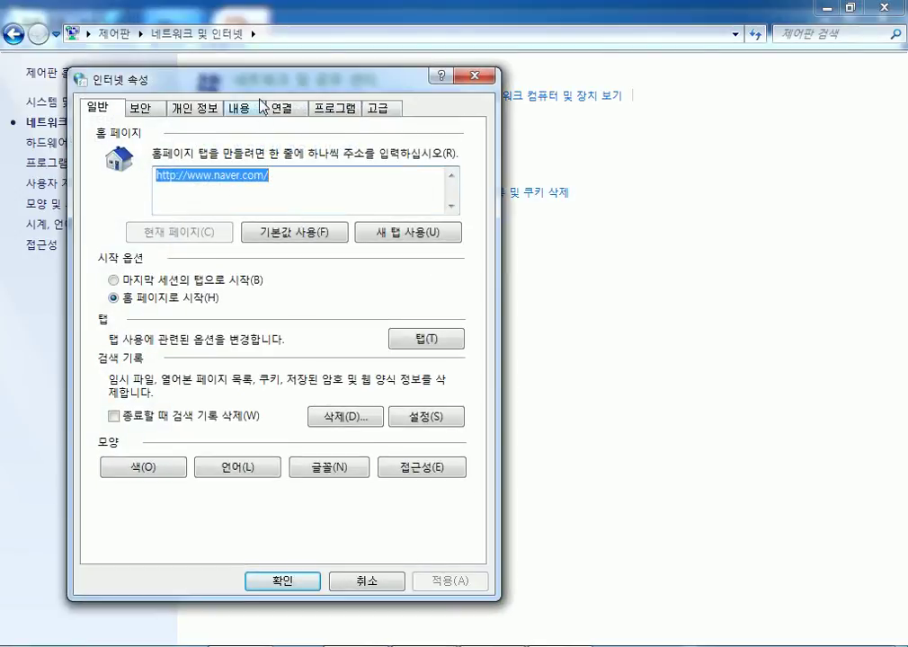
Turn on deleting browsing history on exit in Internet Options.
drag(272, 76, 335, 20)
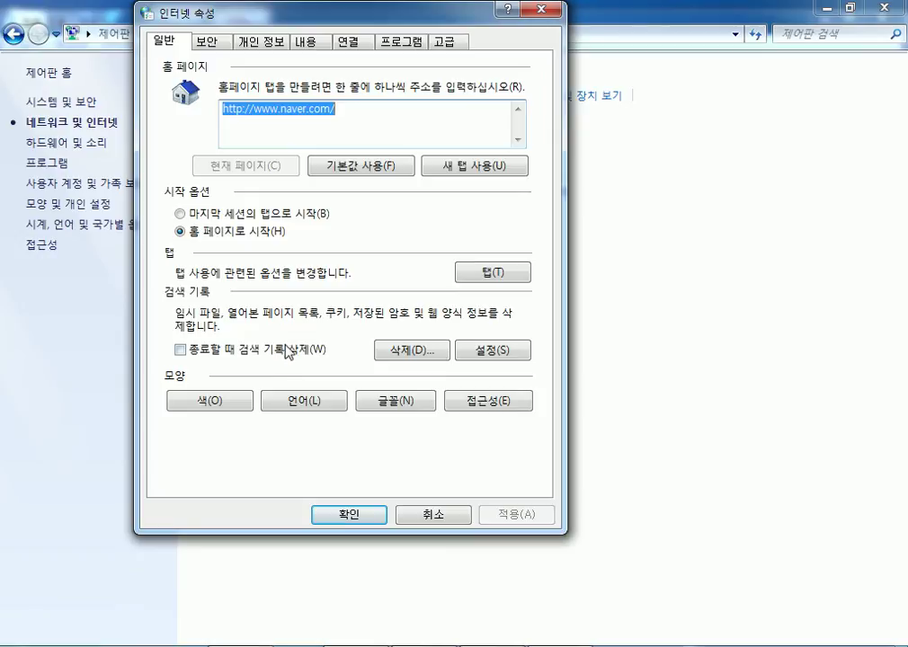
click(181, 350)
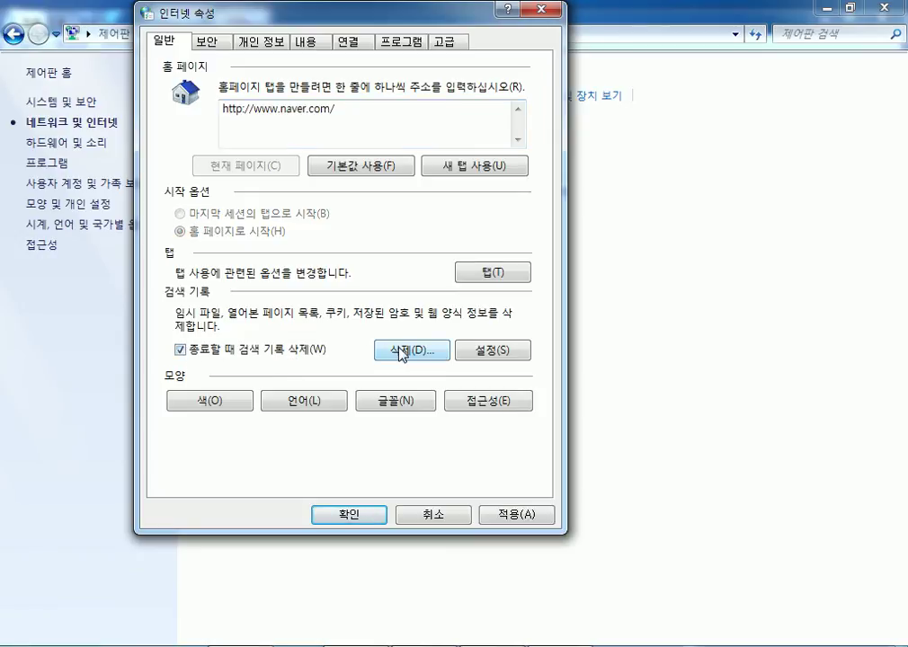
click(402, 351)
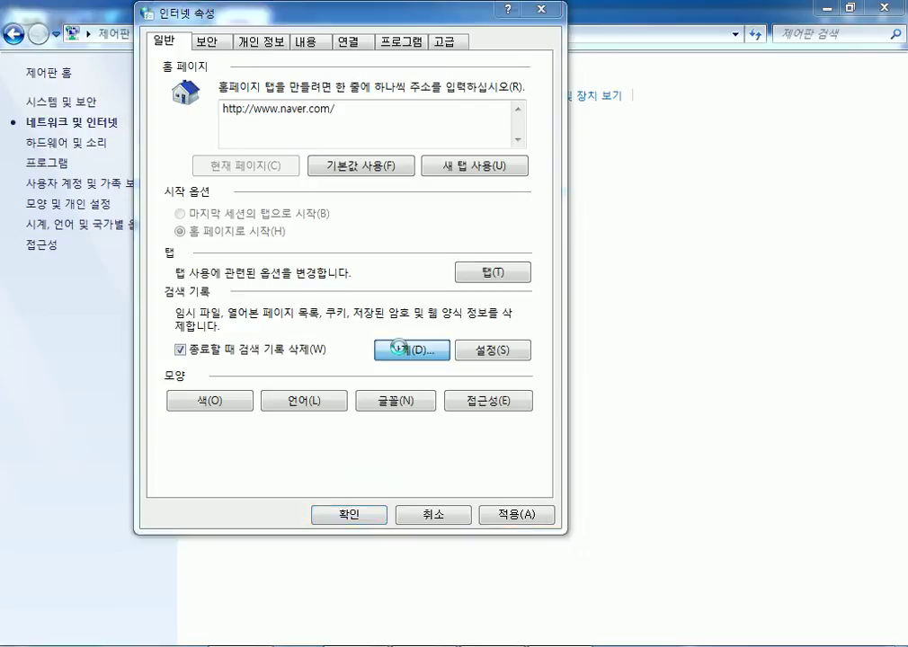
Delete history including downloads, form data, passwords and tracking data, then view Advanced settings.
click(174, 236)
click(173, 278)
click(173, 322)
click(172, 375)
click(377, 511)
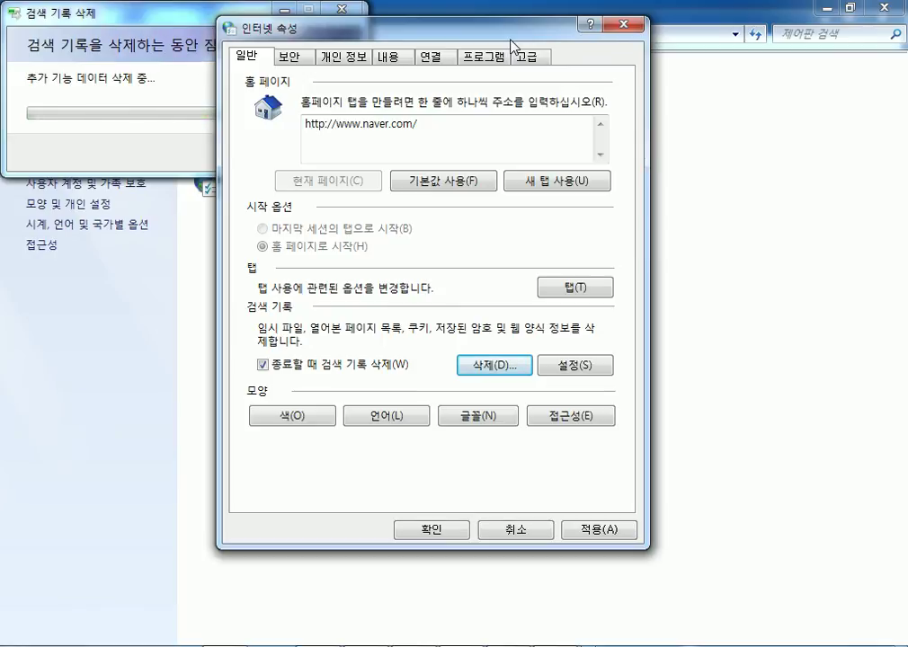
drag(510, 39, 492, 41)
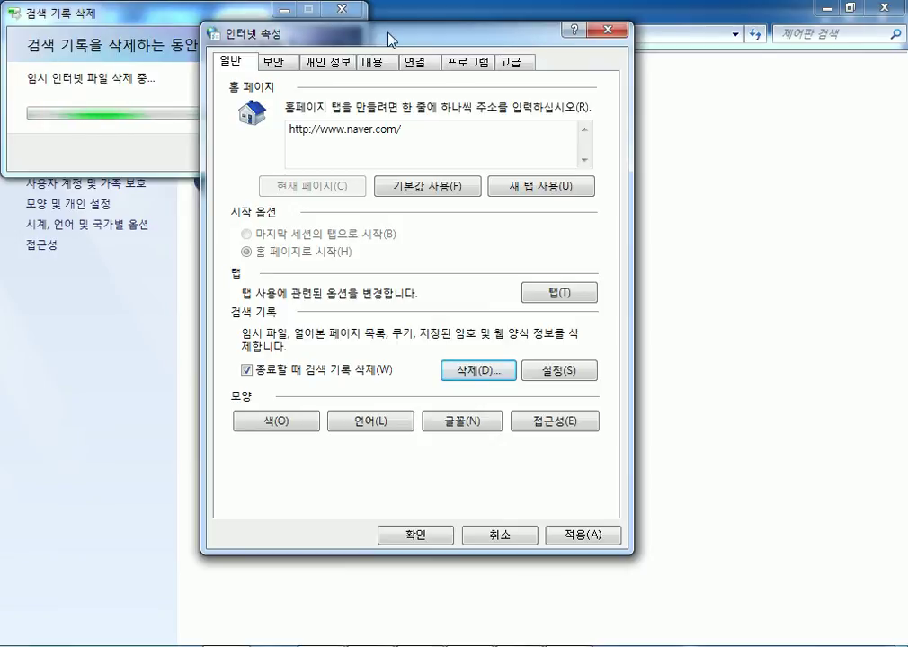
click(510, 63)
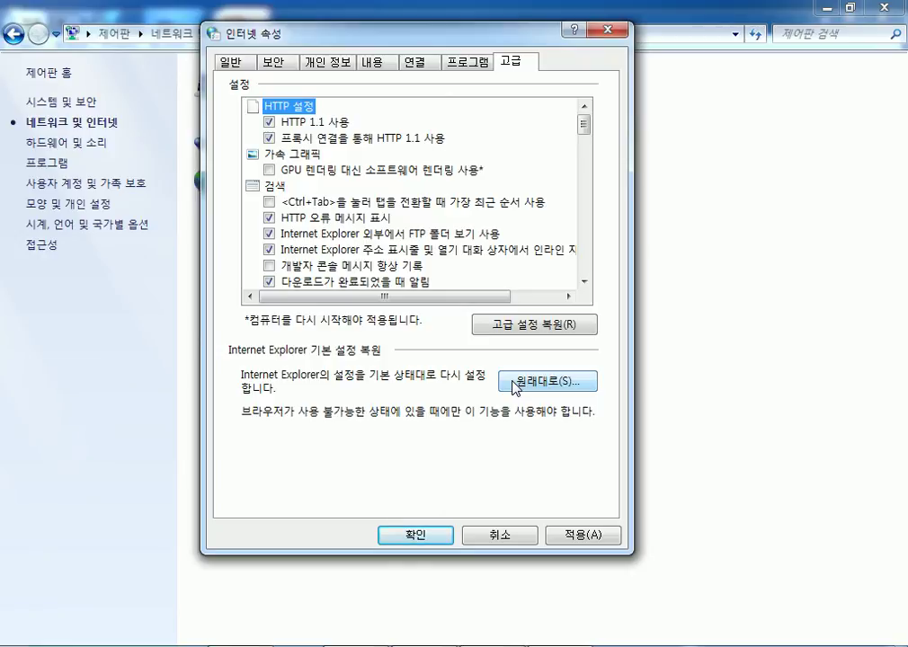
Review Security levels for the Internet, Local intranet, Trusted and Restricted sites zones.
click(230, 62)
click(268, 63)
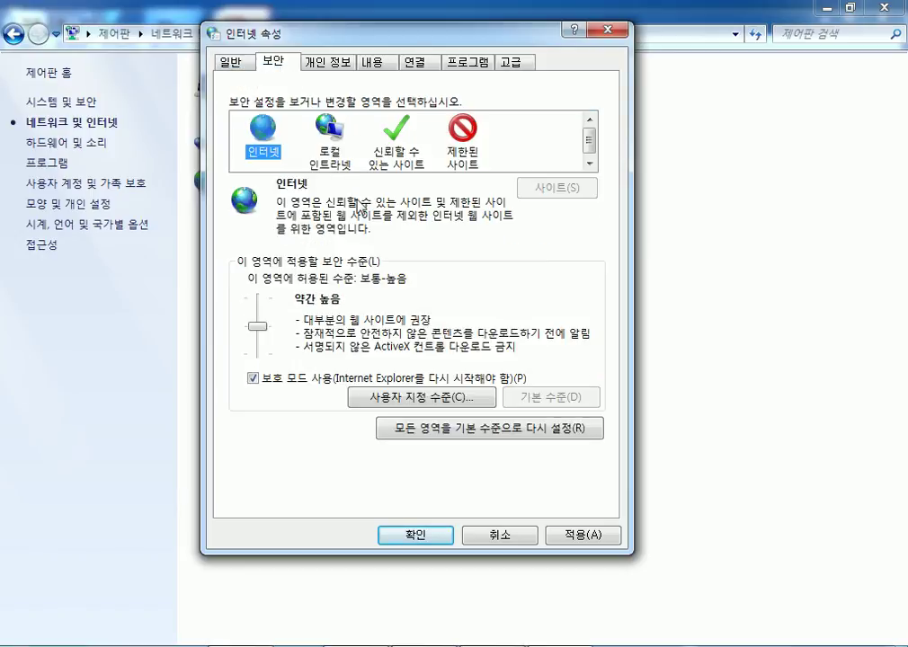
mouse_move(266, 328)
mouse_down()
mouse_move(260, 300)
mouse_move(261, 328)
mouse_up()
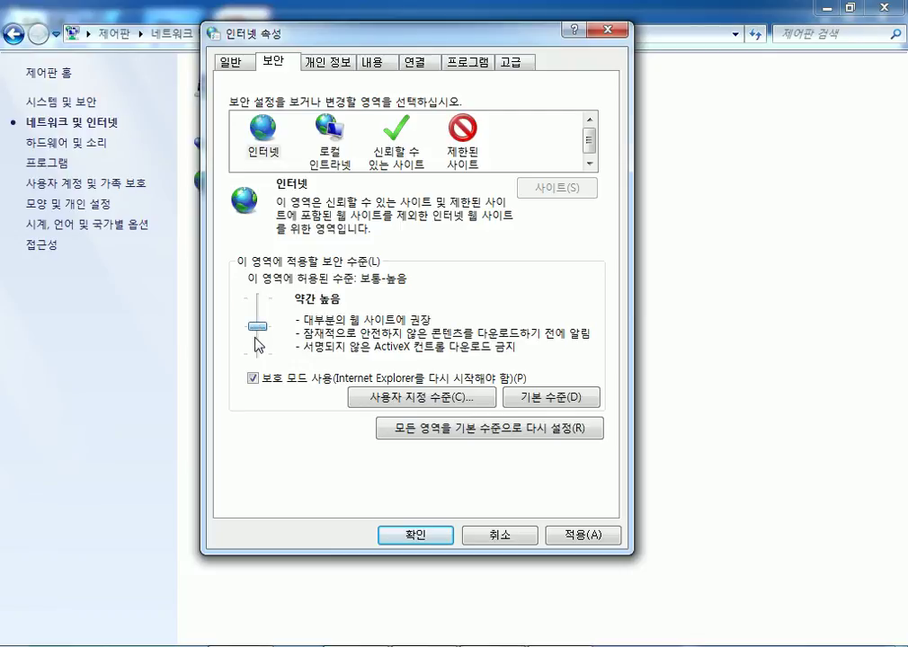
click(329, 139)
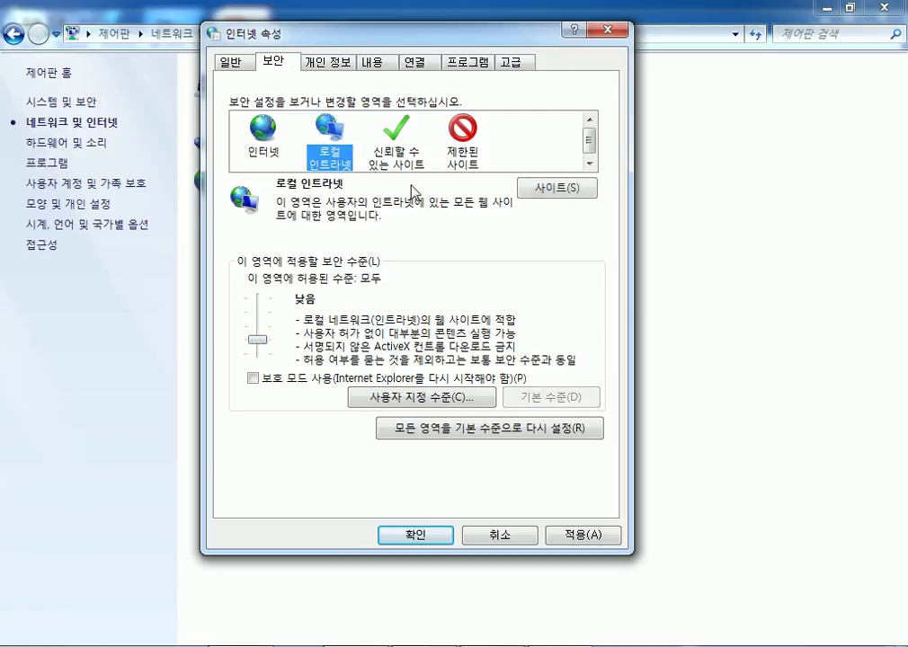
click(393, 140)
click(462, 136)
Check the Privacy, Content and Advanced settings, then cancel the dialog.
click(322, 61)
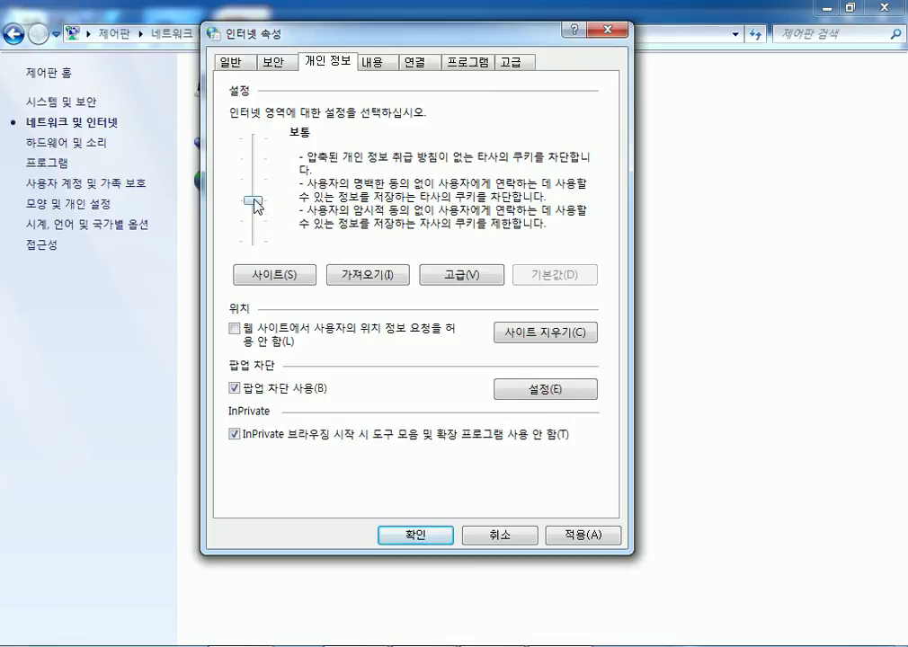
drag(256, 205, 254, 159)
click(371, 61)
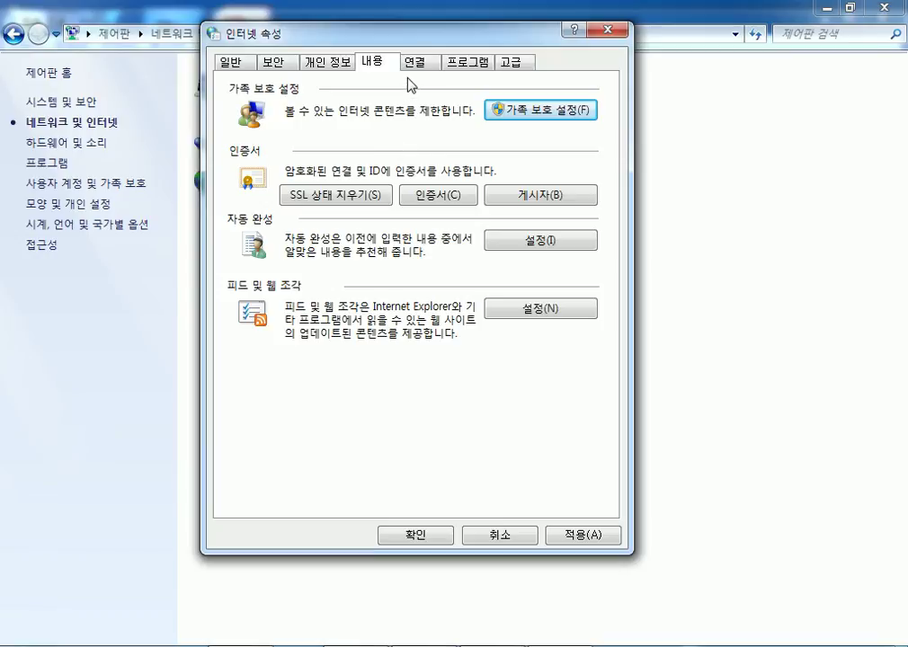
click(511, 62)
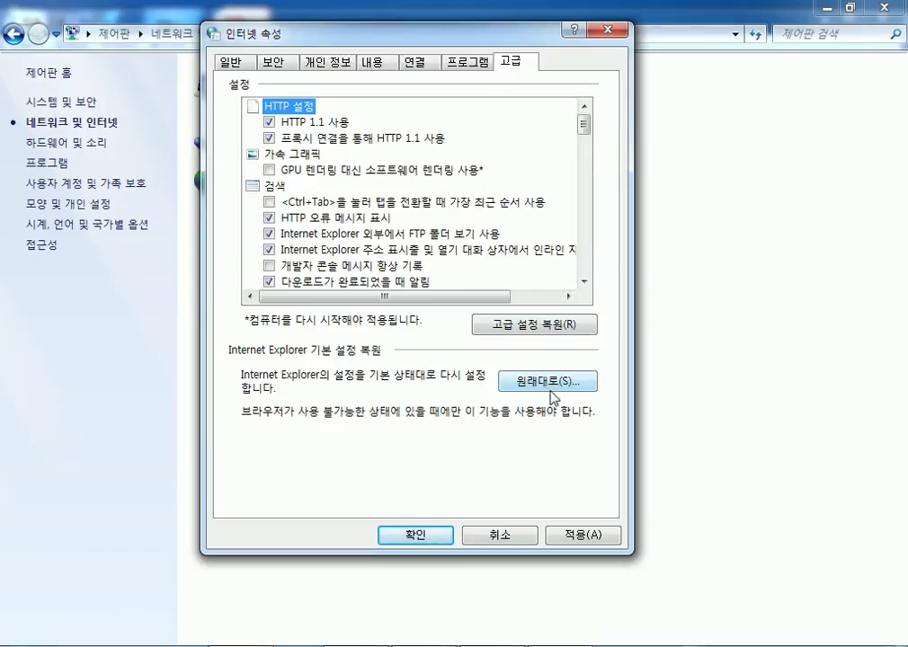
click(499, 536)
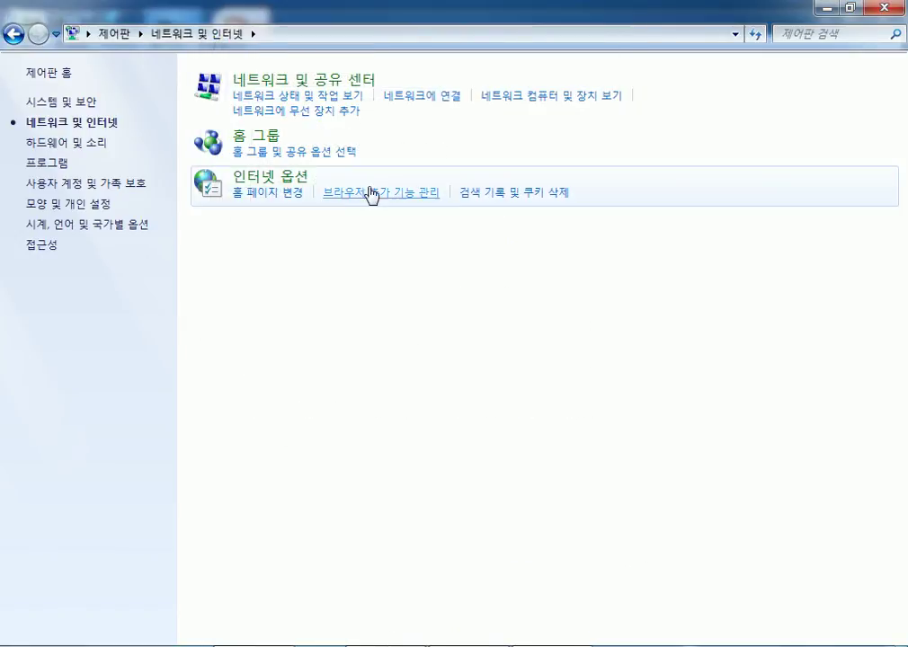
Reopen Internet Options, look over Advanced settings, and close without saving.
click(505, 194)
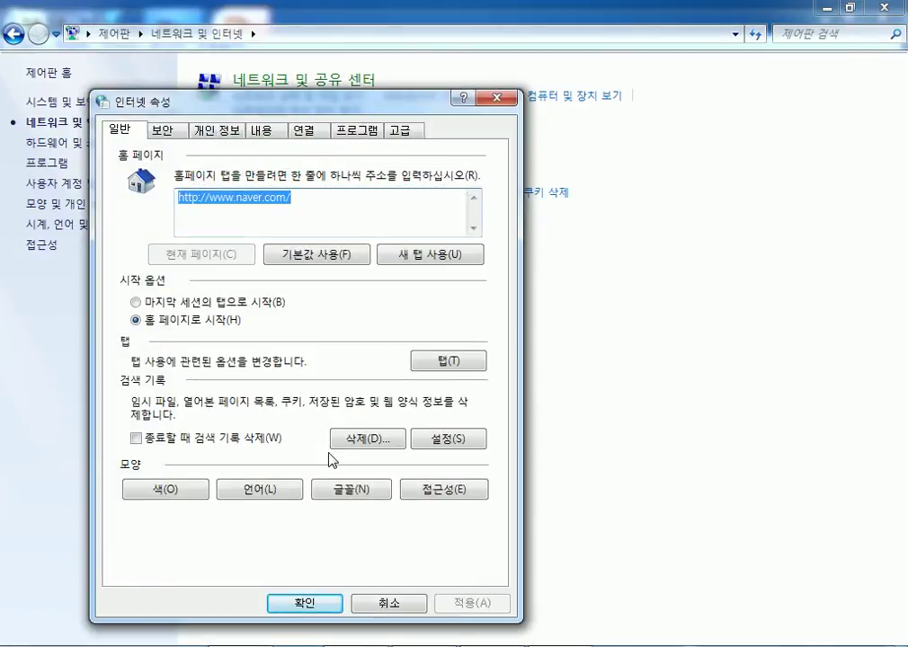
click(401, 133)
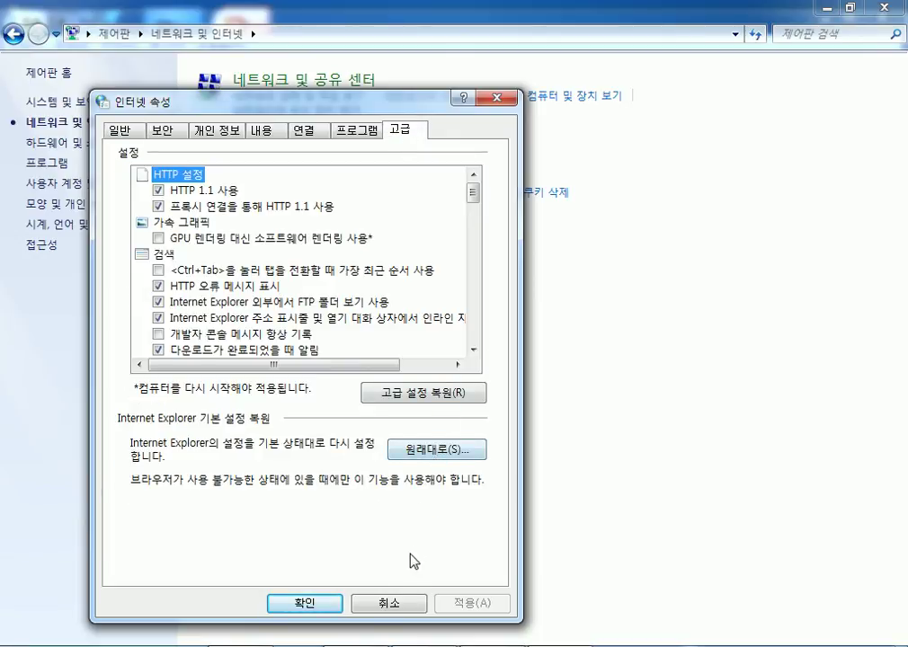
click(398, 604)
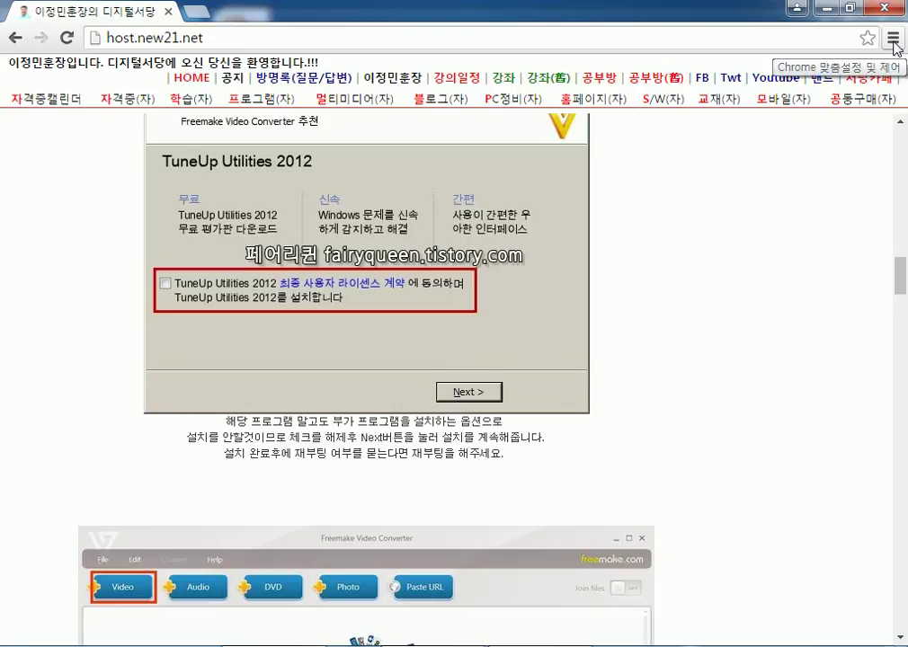
Open Chrome settings and review the startup pages, set to host.new21.net.
click(893, 40)
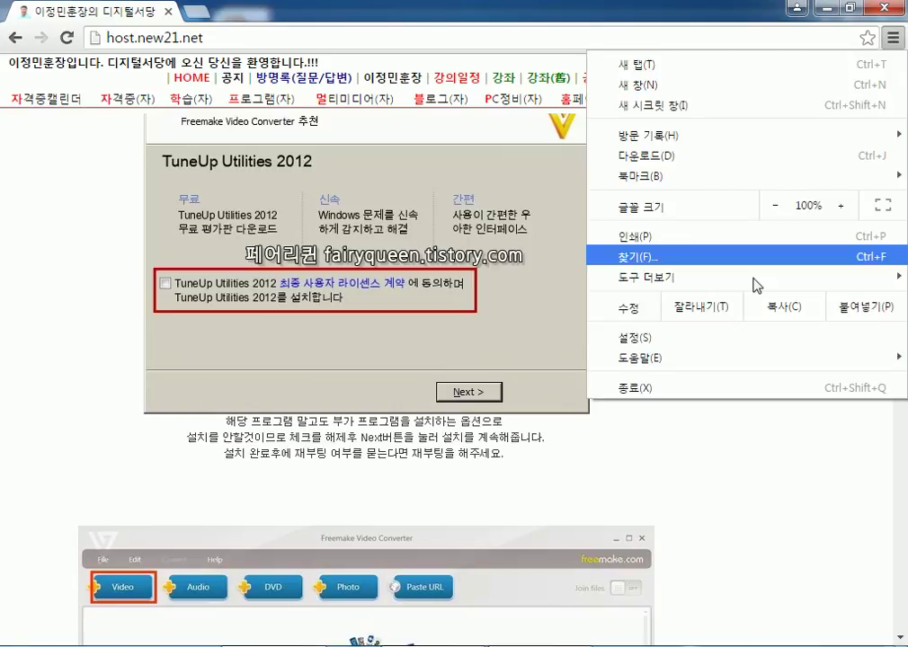
click(669, 339)
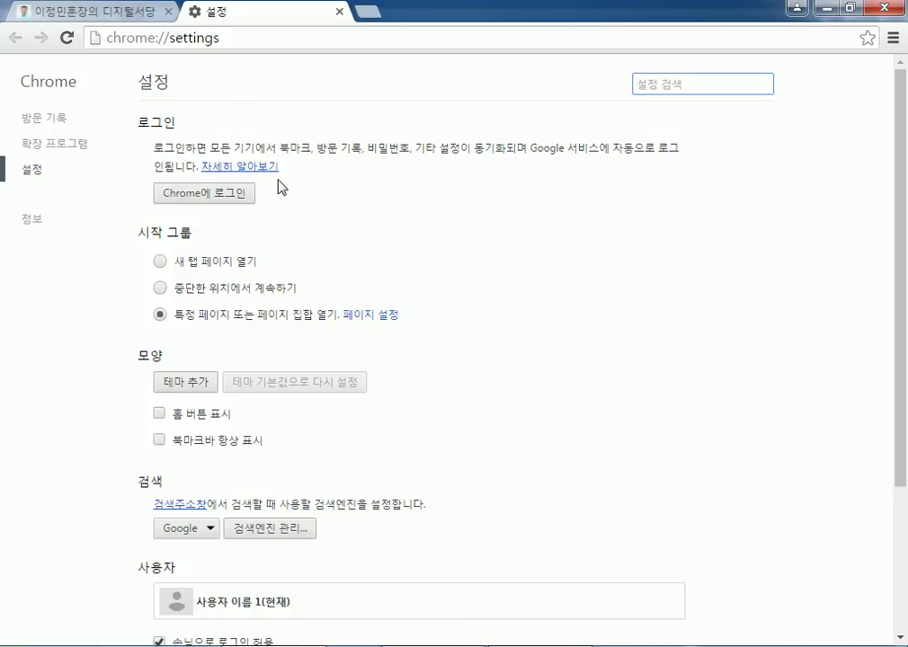
scroll(462, 220, down, 2)
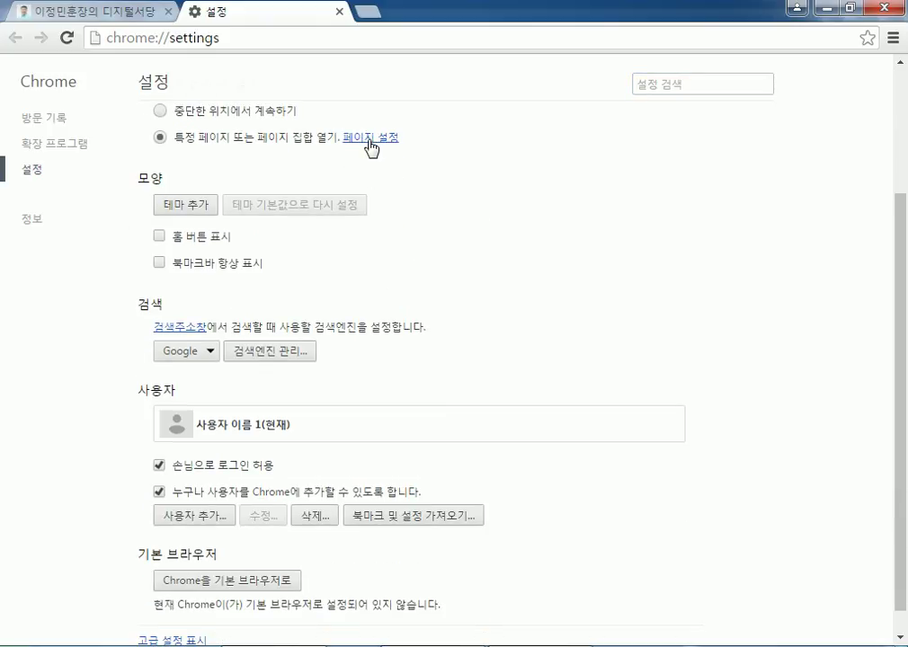
click(371, 145)
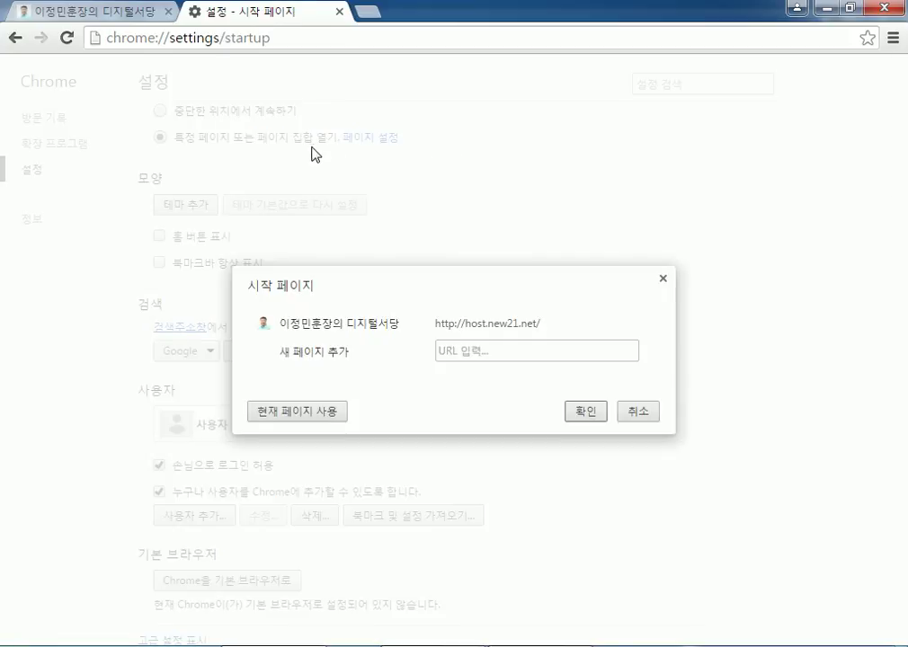
click(662, 278)
Turn on the Show Home button option, leaving the bookmarks bar hidden.
scroll(257, 138, up, 1)
scroll(237, 216, down, 1)
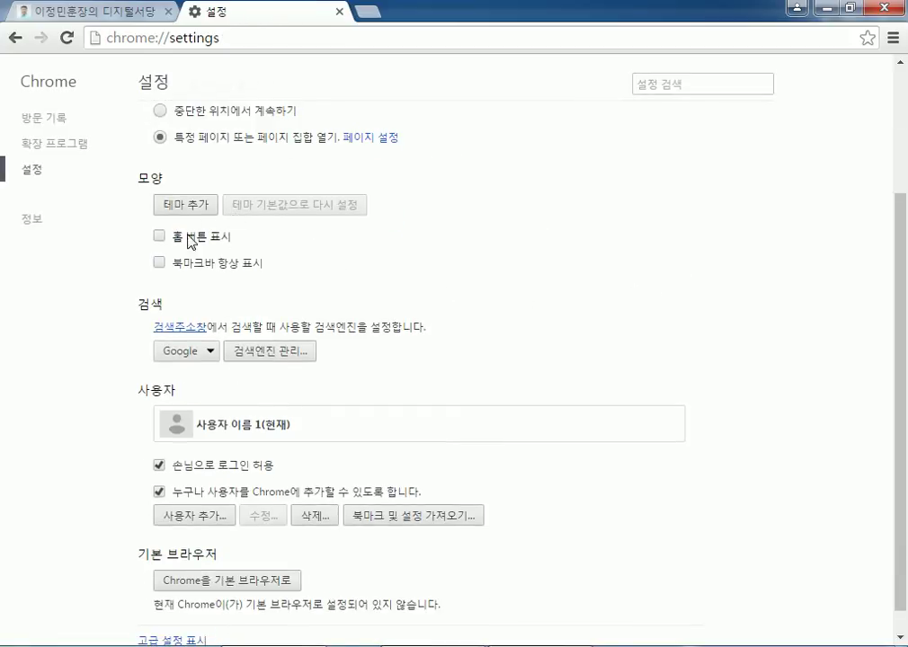
click(160, 237)
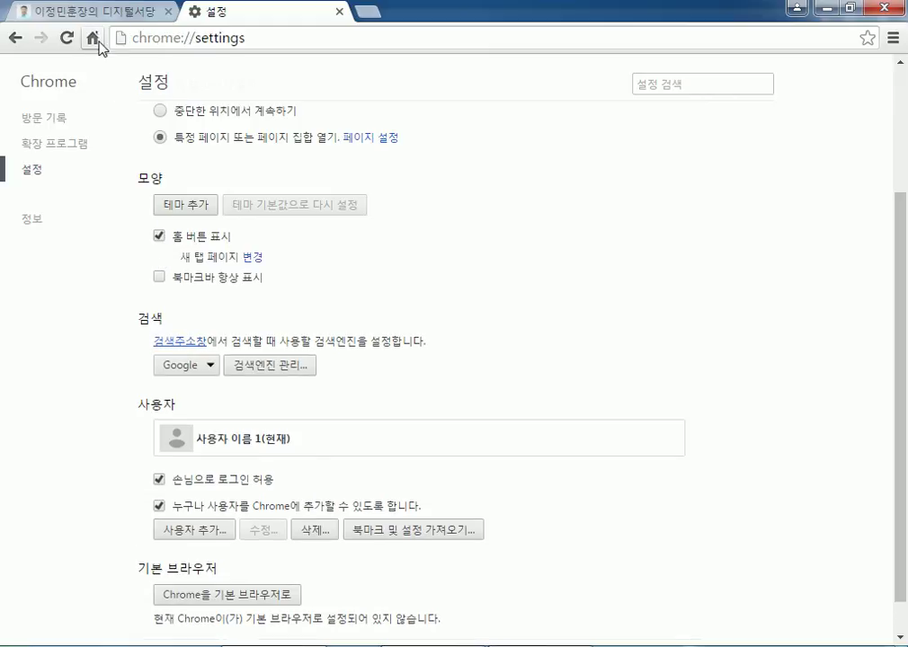
click(161, 278)
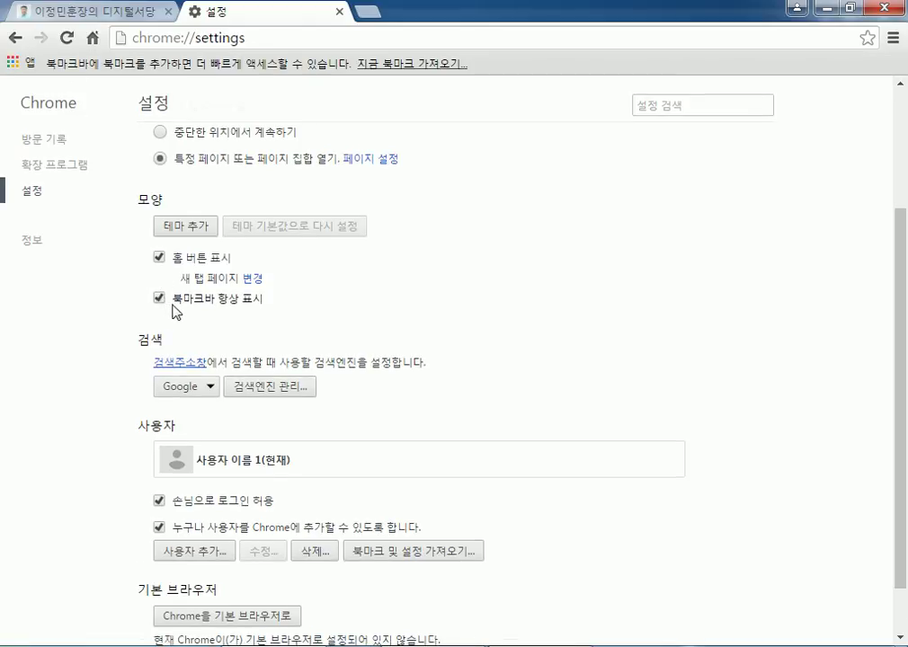
click(161, 300)
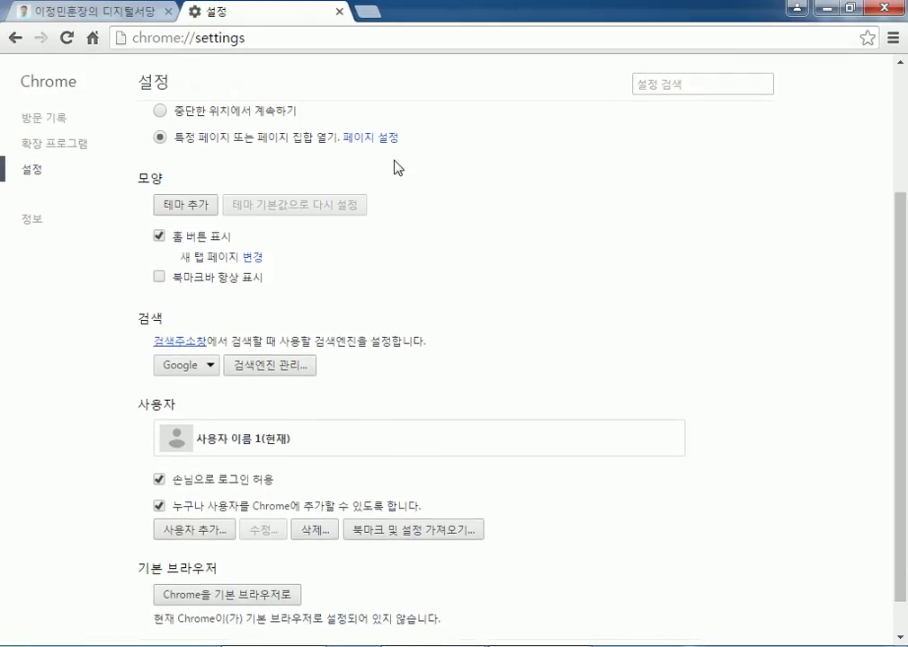
scroll(405, 171, down, 1)
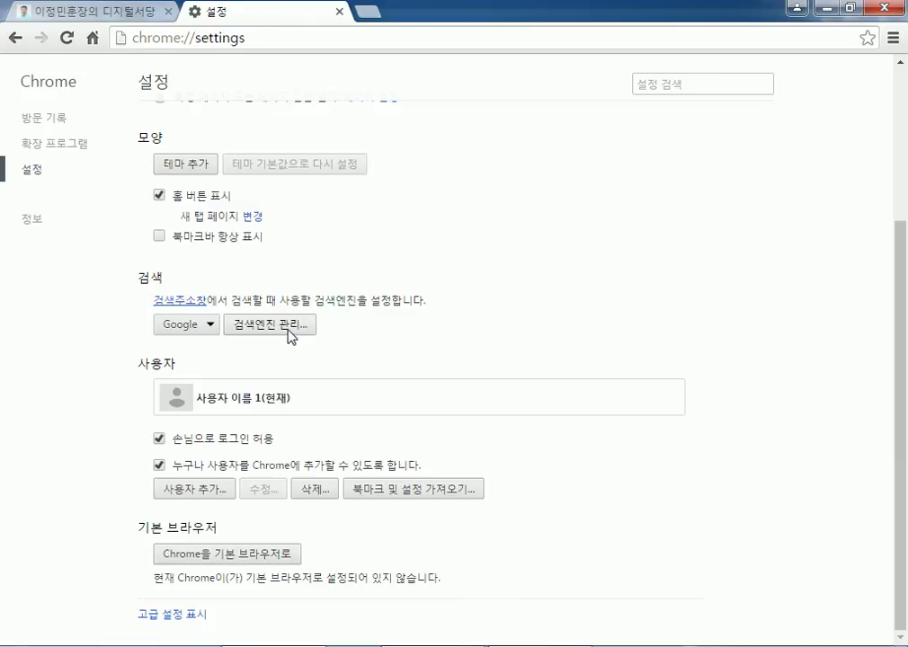
Search the web for the blog owner's name in a new Chrome tab.
click(107, 18)
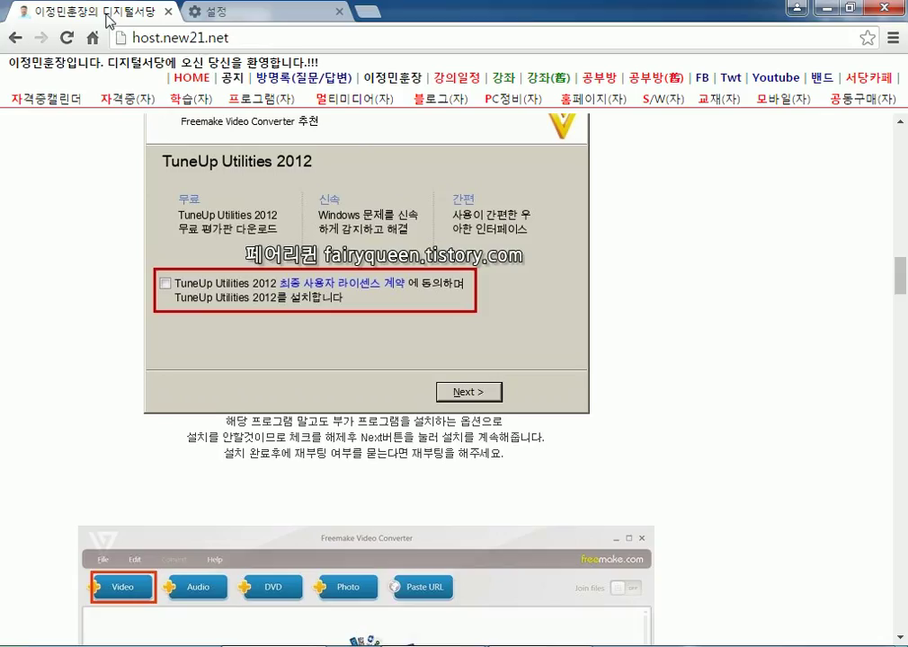
click(274, 39)
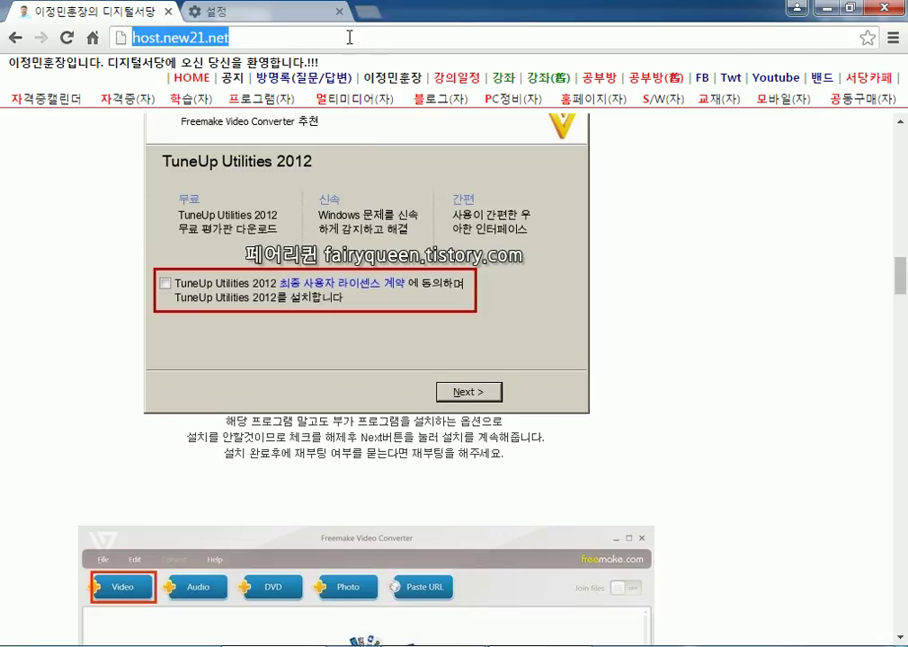
key(ctrl+t)
text(GHD)
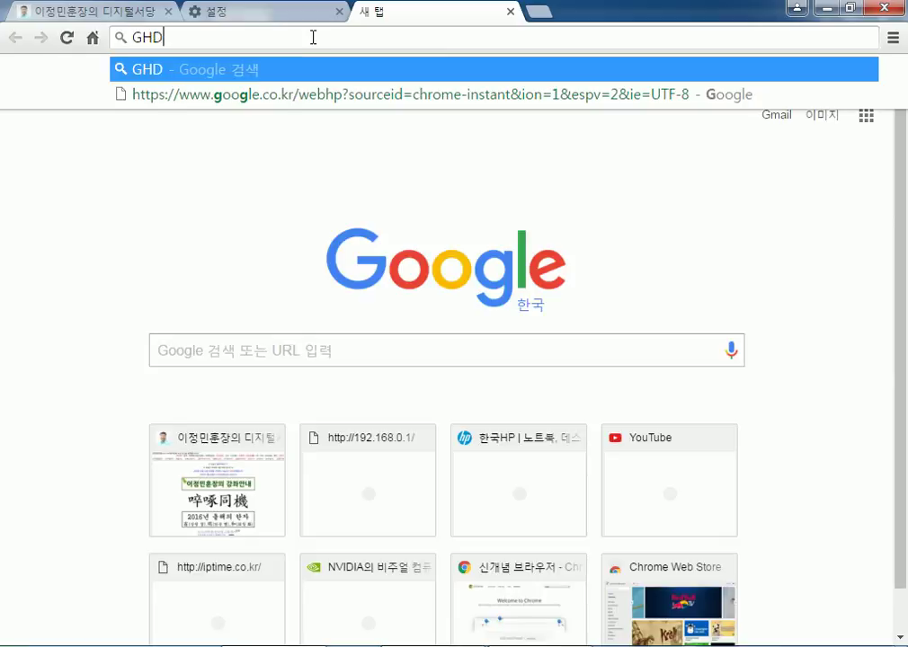
key(ctrl+a)
text(DLWJDAL)
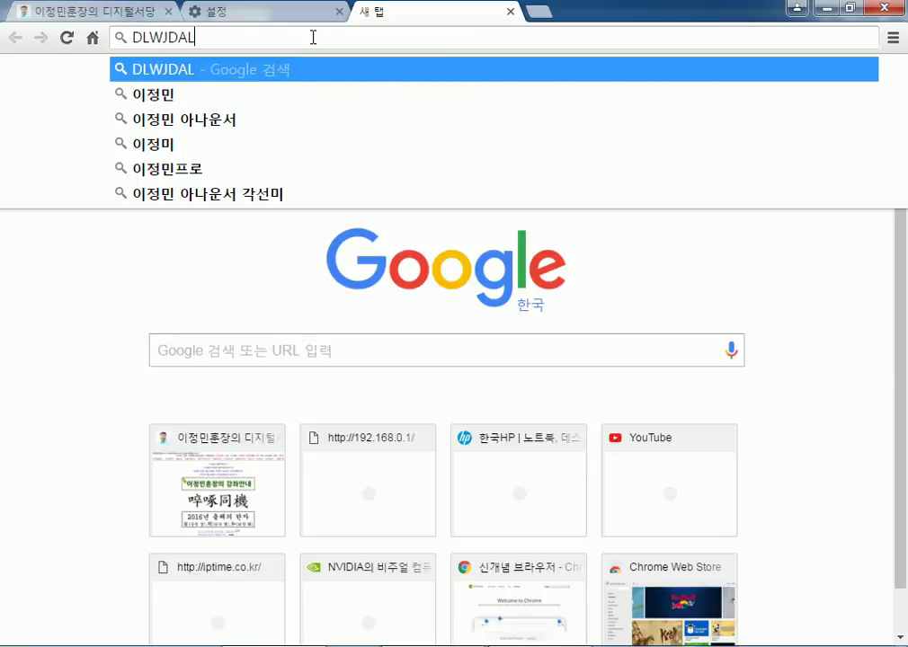
key(ctrl+a)
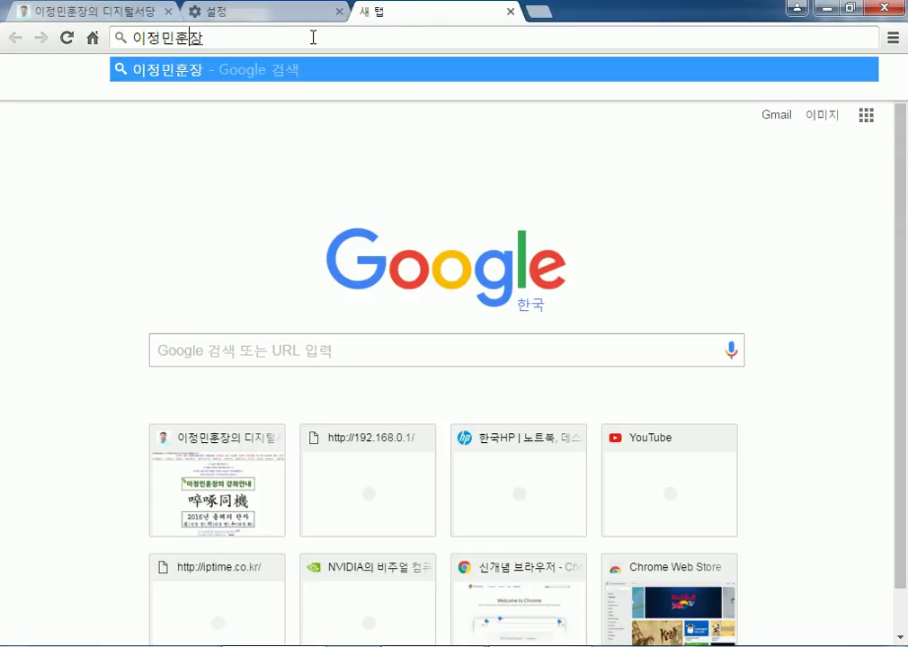
key(Return)
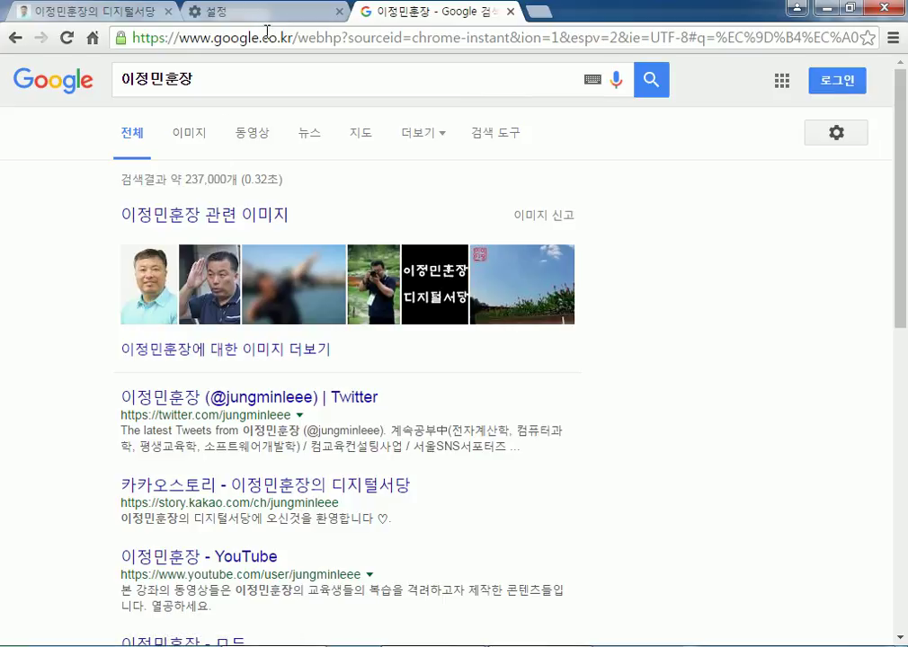
Make 네이버 the default search engine and check the managed search engines list.
click(210, 12)
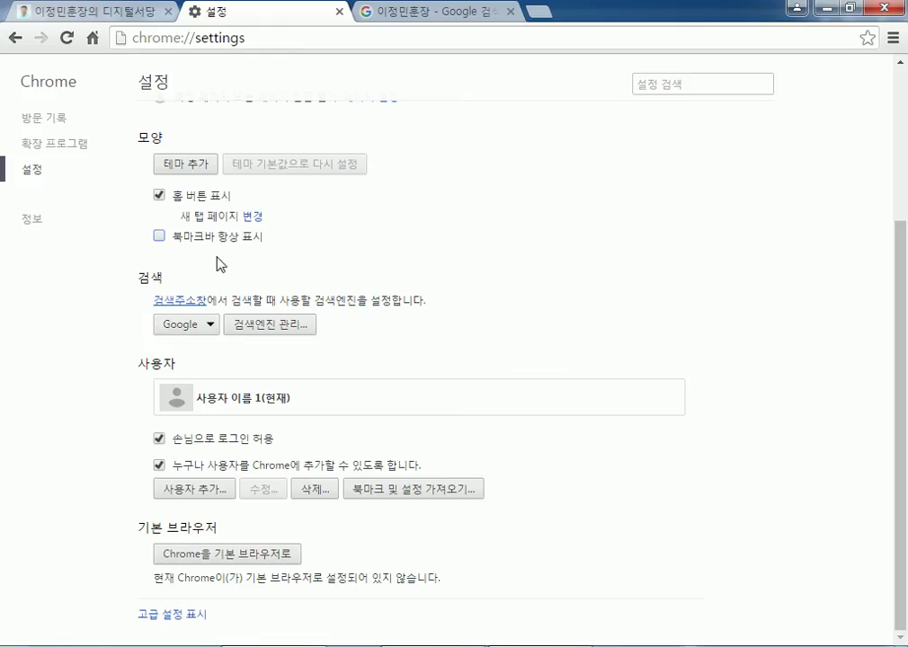
click(210, 331)
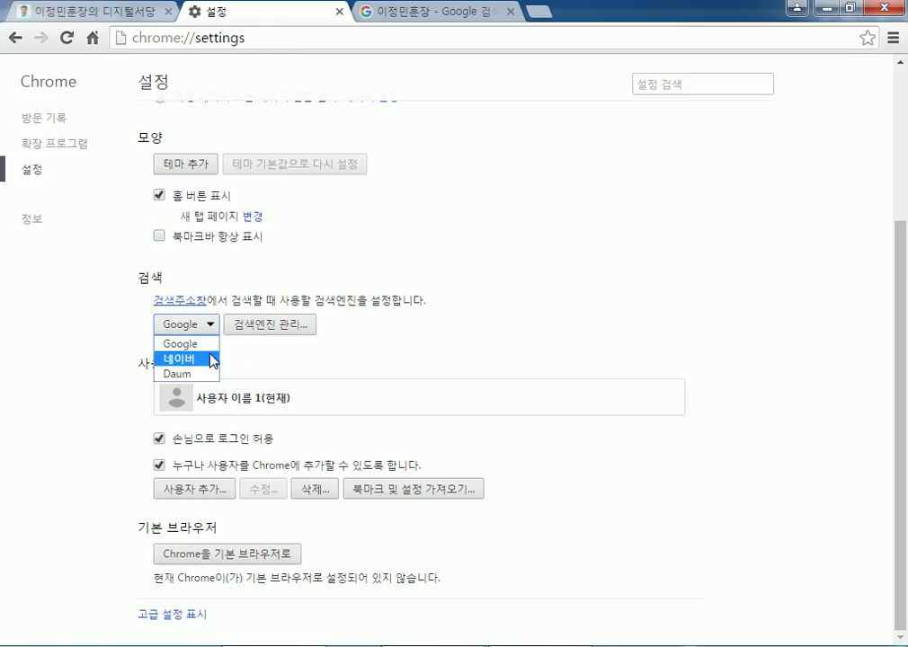
click(205, 360)
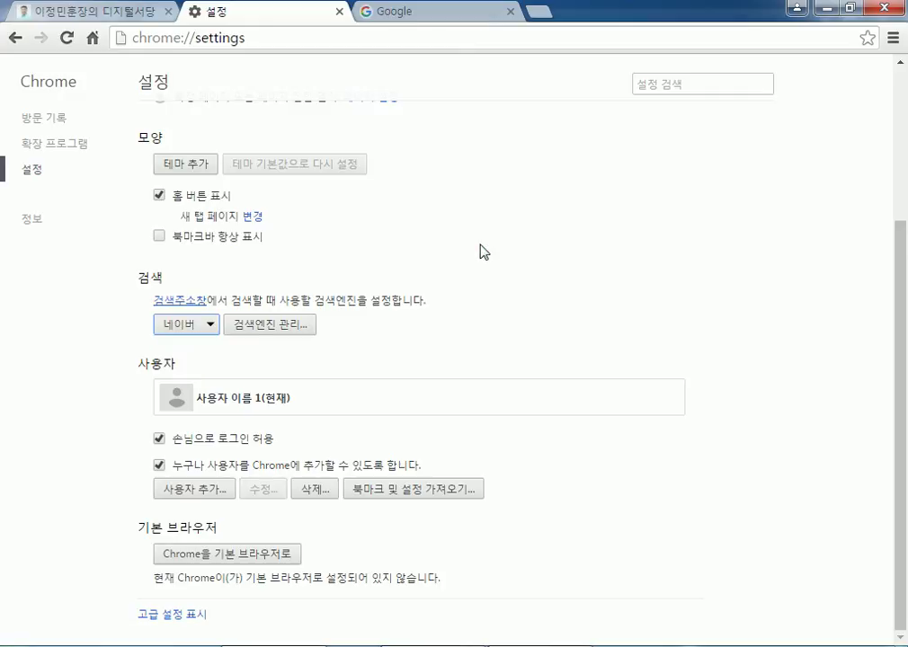
click(256, 323)
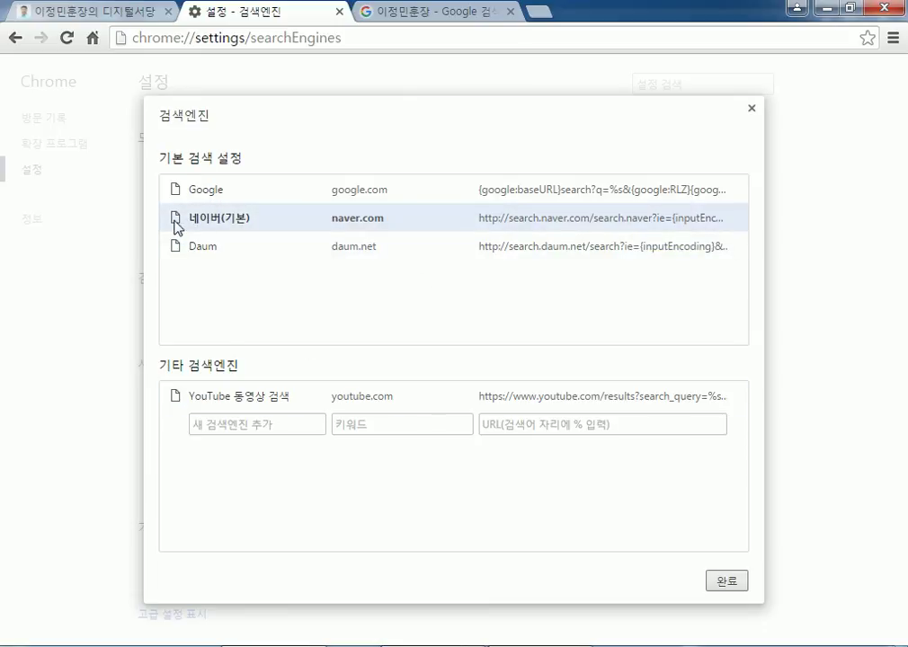
click(752, 110)
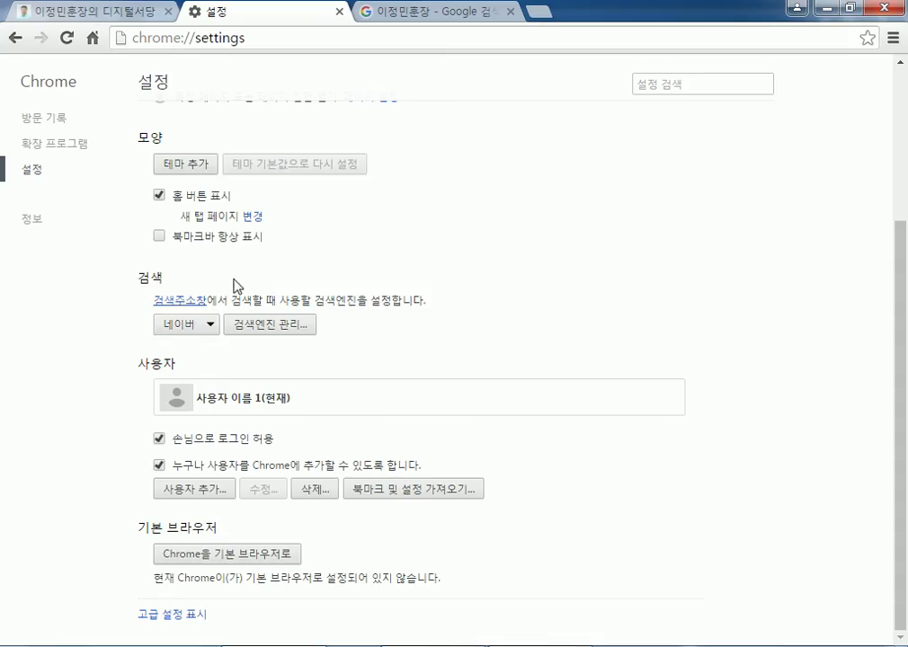
Search the blog owner's name again, getting Naver results, then return to settings.
click(435, 18)
click(476, 38)
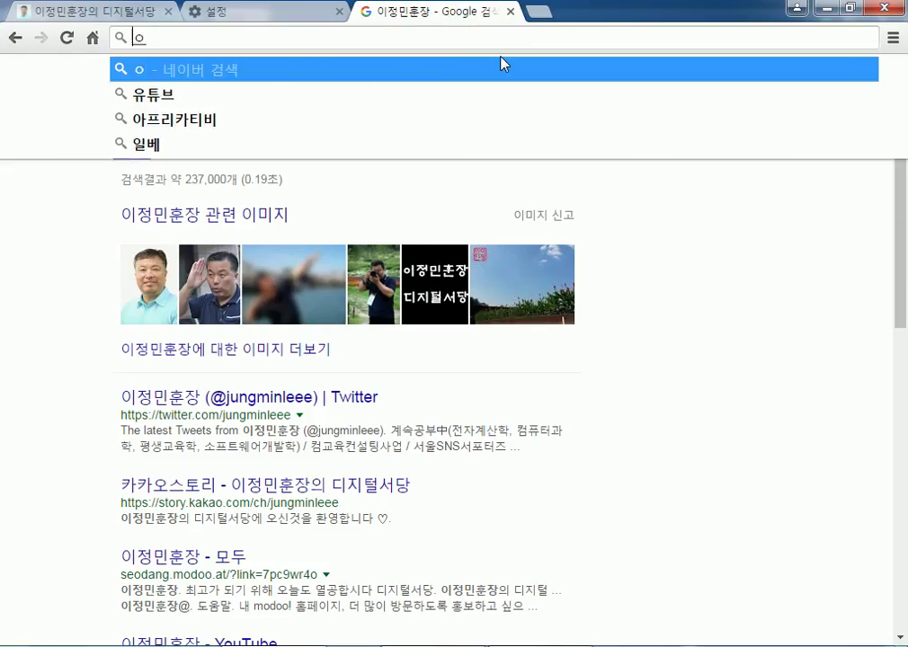
text(ㅇ)
key(Return)
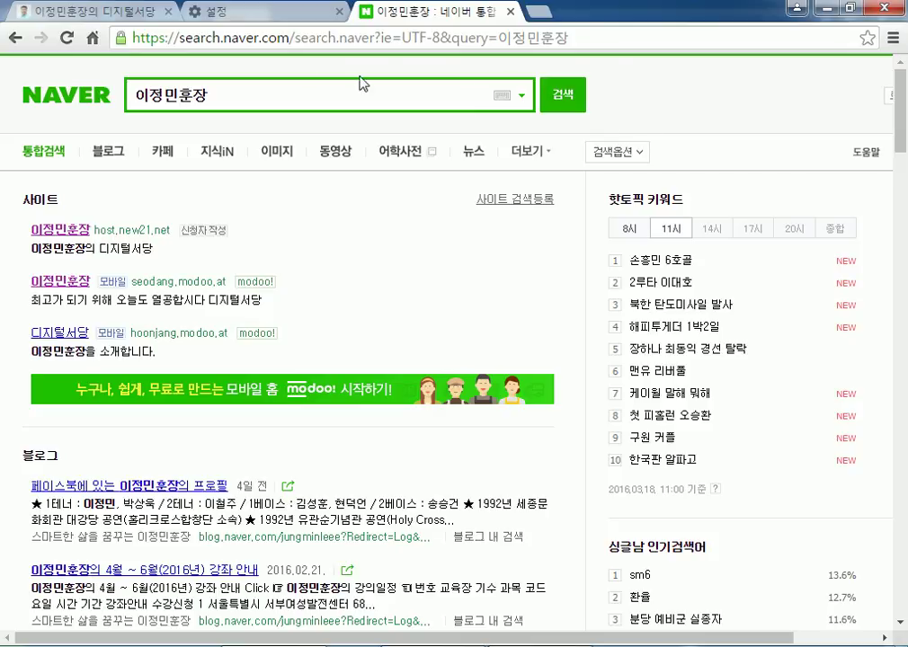
click(259, 44)
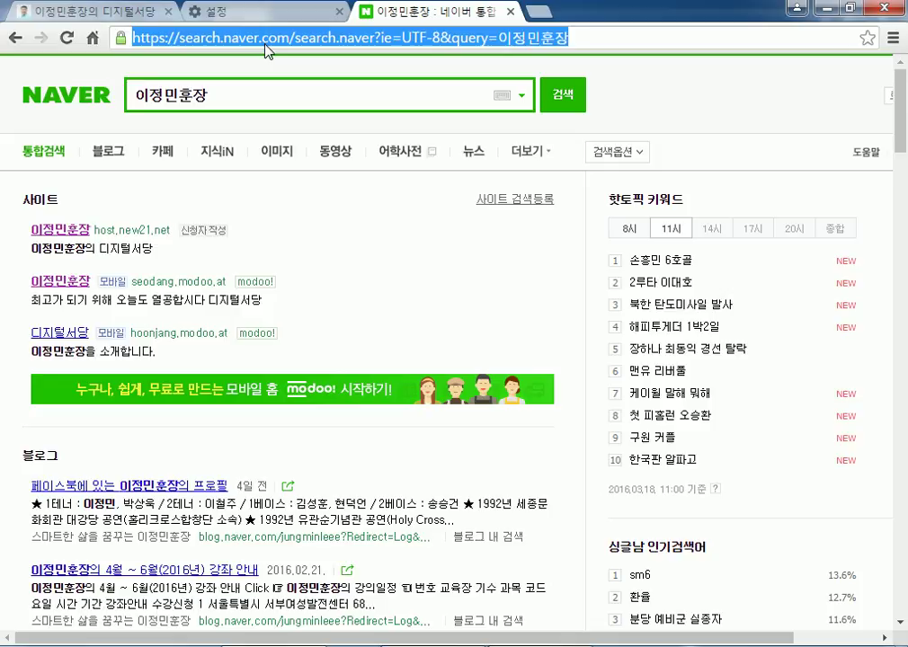
click(225, 12)
Keep 네이버 as default search engine and reveal advanced settings with the 개인정보 options.
click(193, 331)
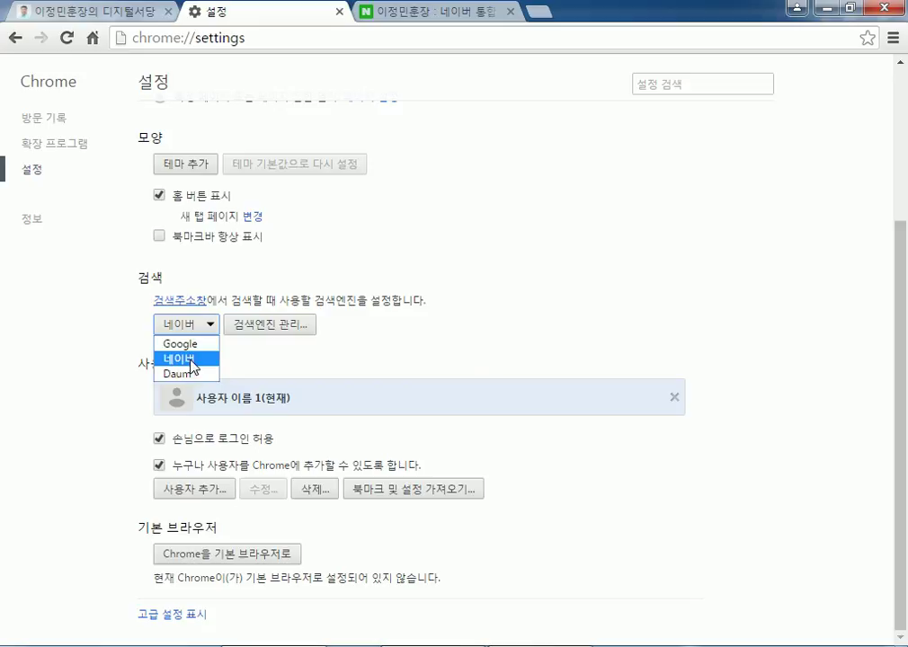
click(190, 359)
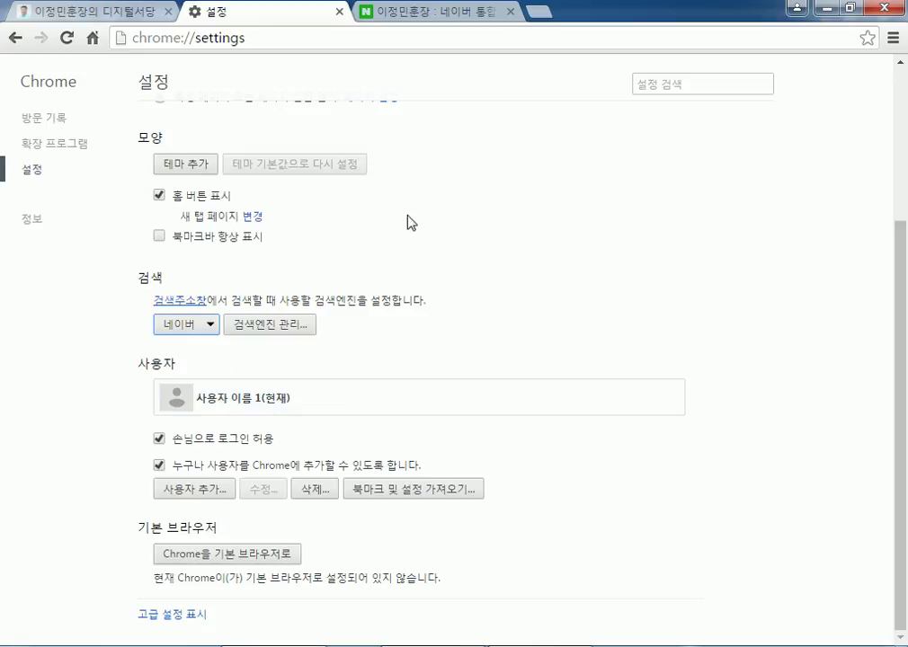
click(167, 623)
scroll(399, 340, down, 8)
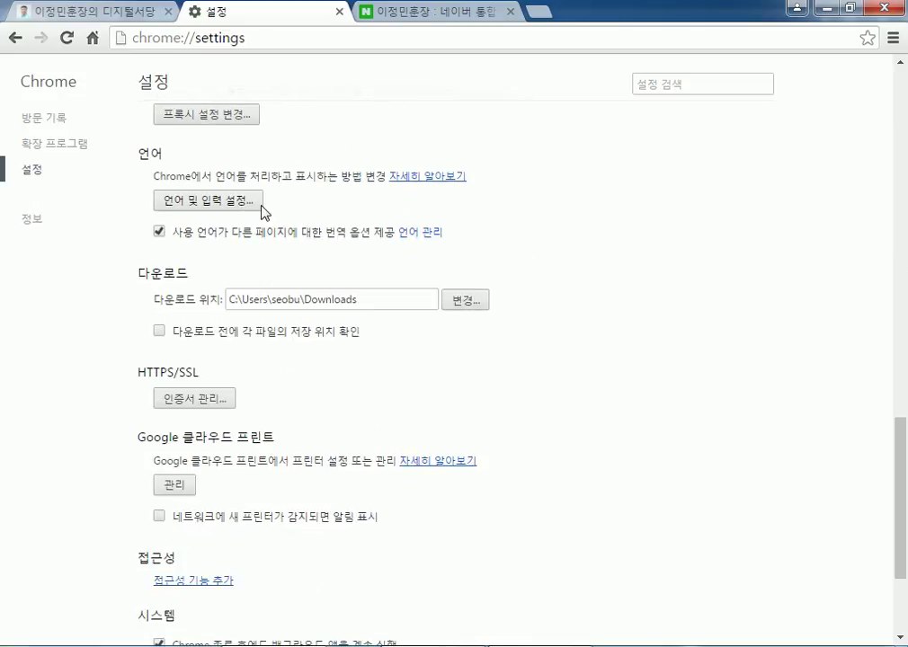
scroll(265, 194, up, 1)
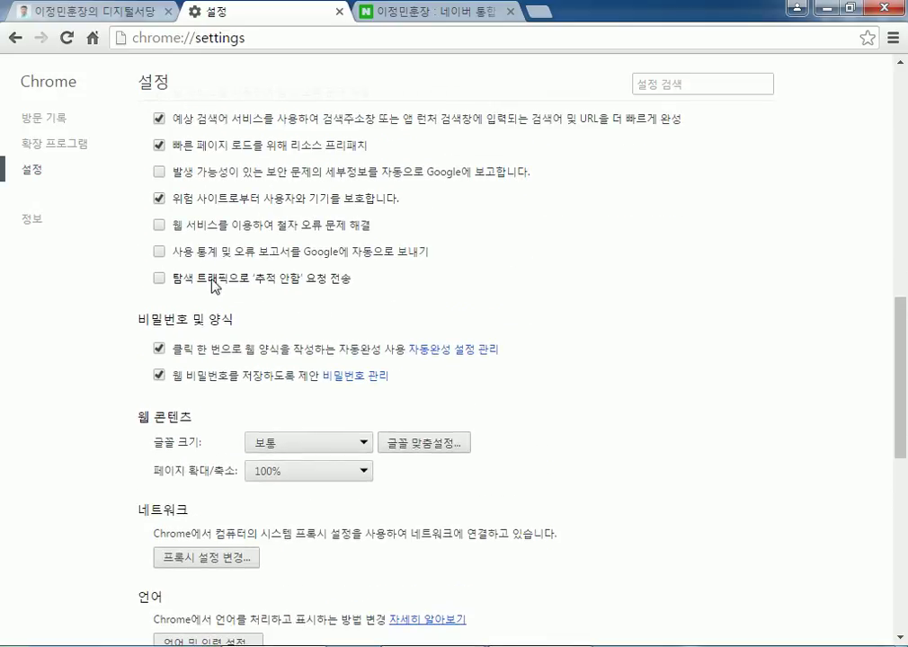
scroll(200, 239, up, 3)
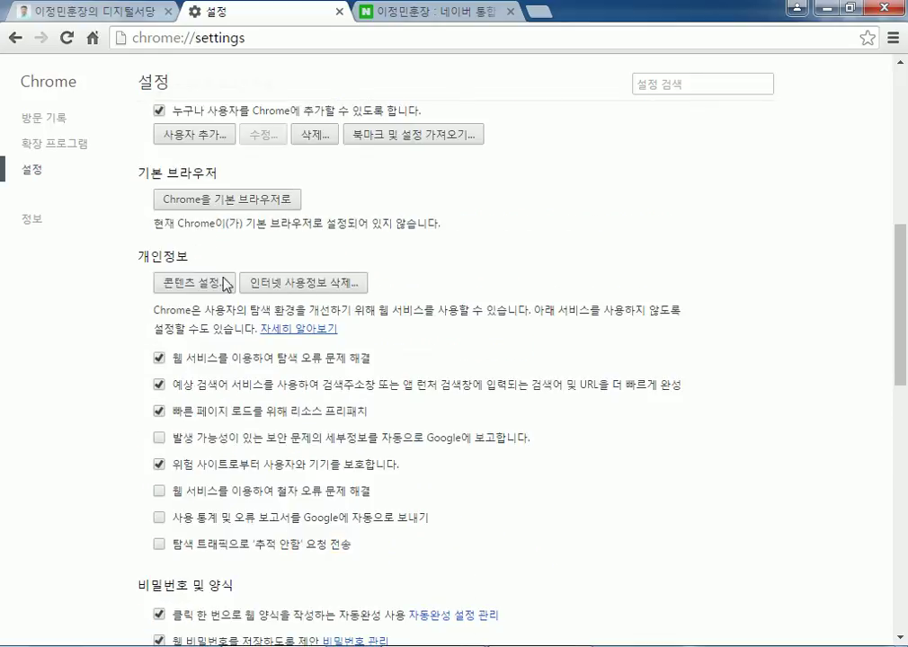
Clear Chrome browsing data for 전체 (all time), including passwords, autofill, hosted app data and content licenses.
click(317, 290)
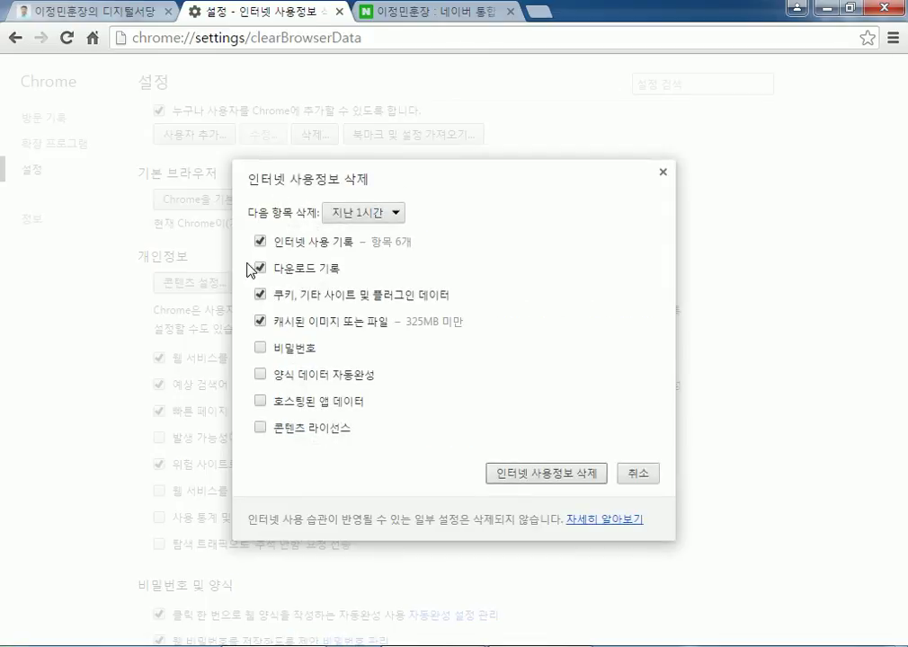
click(260, 348)
click(260, 374)
click(260, 401)
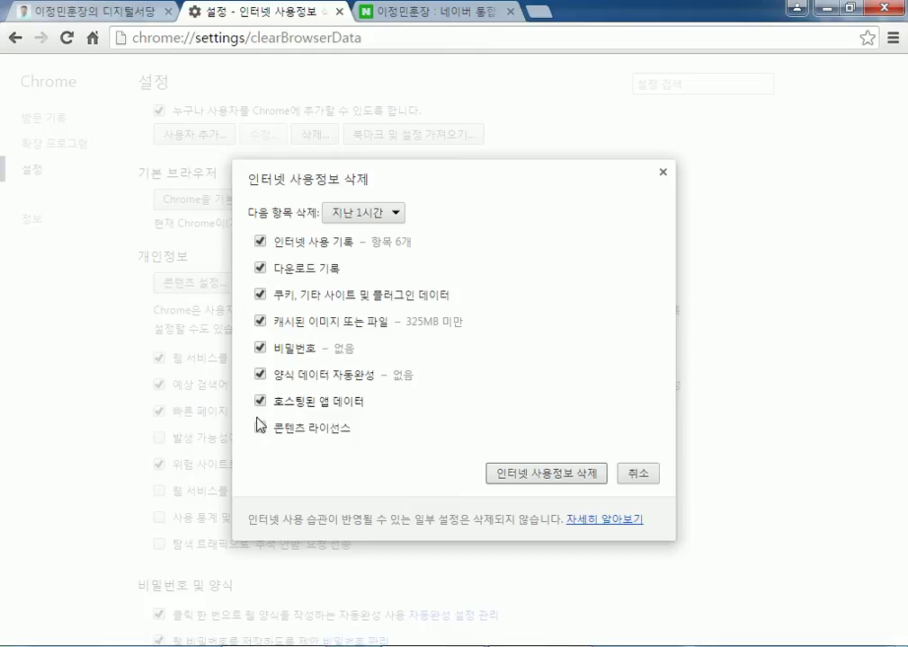
click(260, 428)
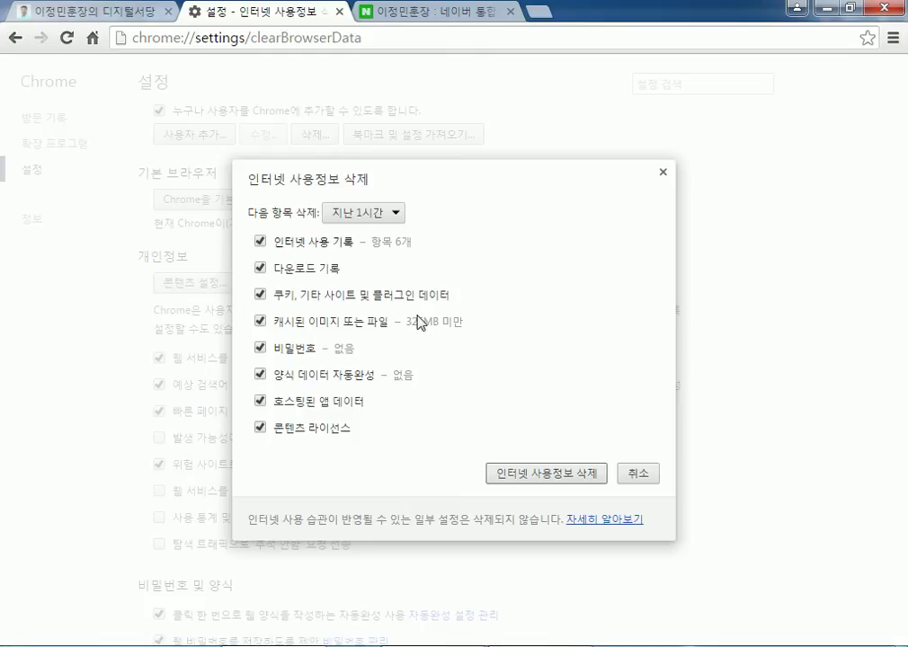
click(375, 216)
click(367, 294)
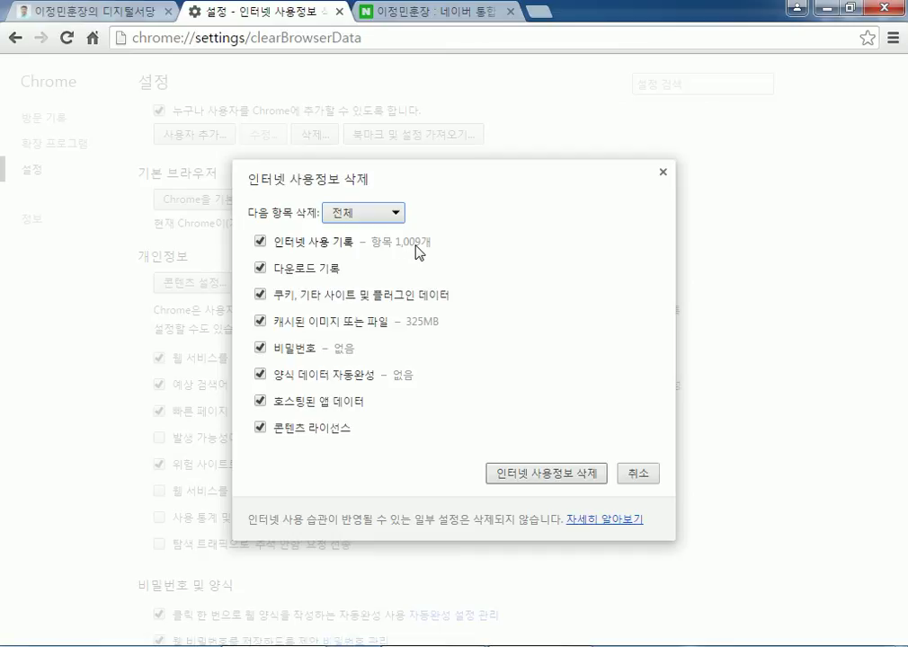
click(486, 473)
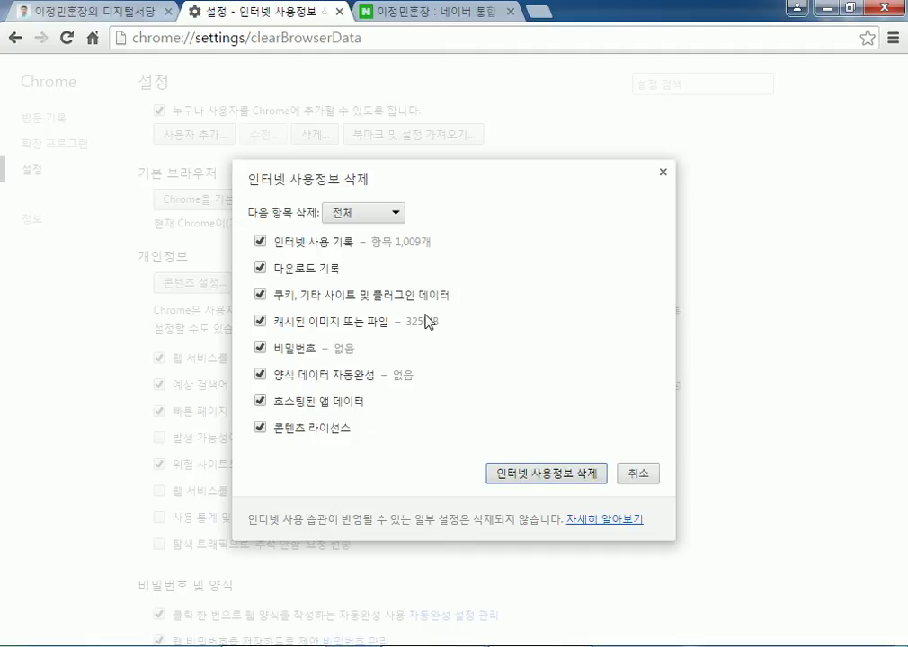
key(Return)
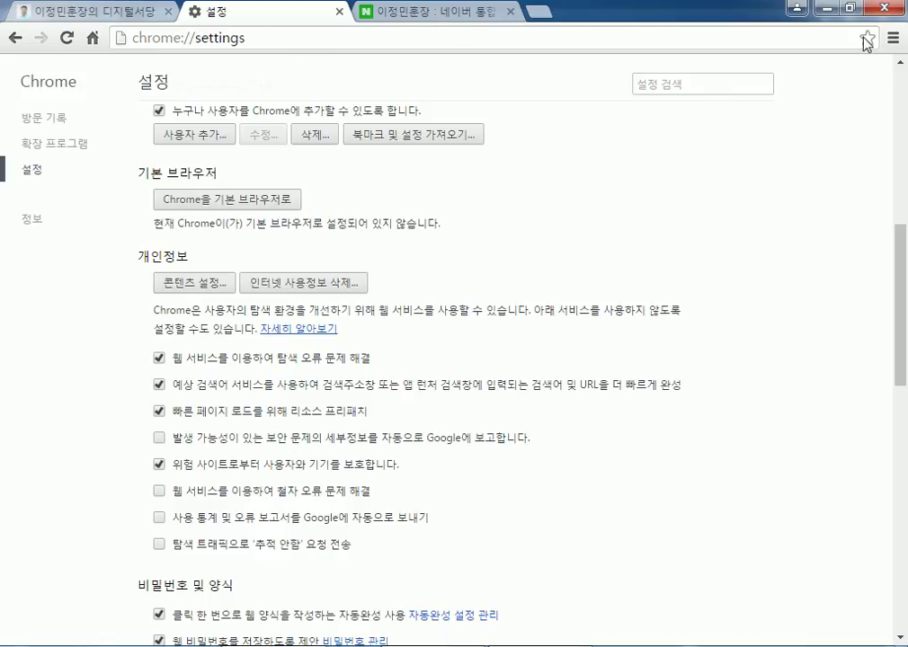
click(893, 39)
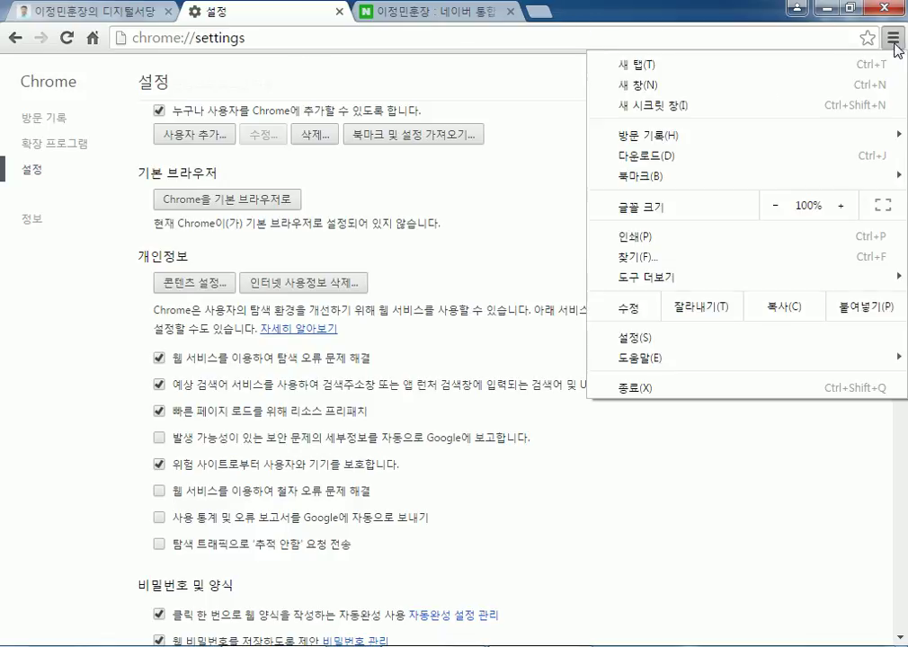
Open a 새 시크릿 창 incognito window, close it, then close the Naver results tab.
click(657, 106)
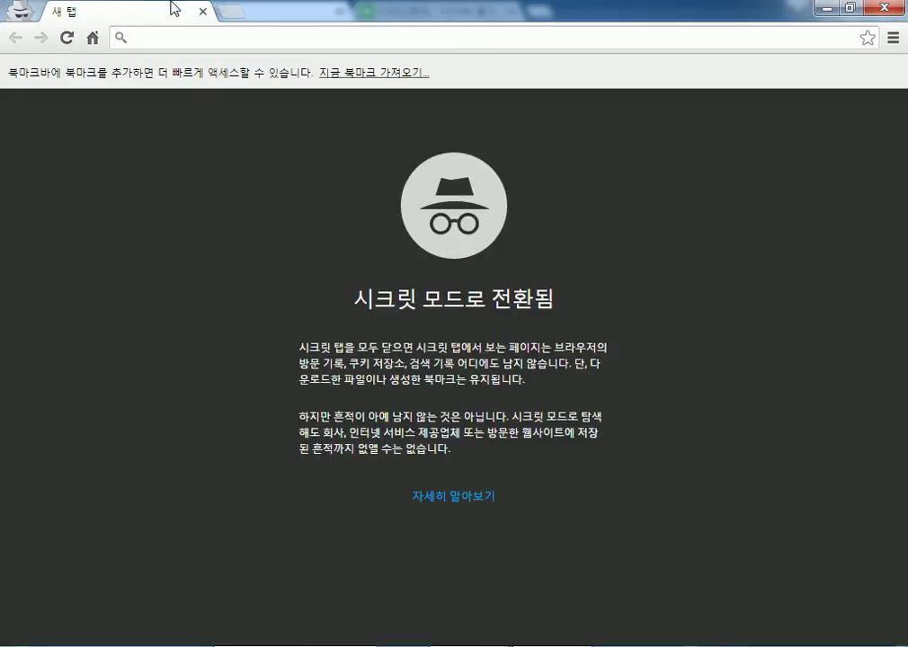
click(203, 12)
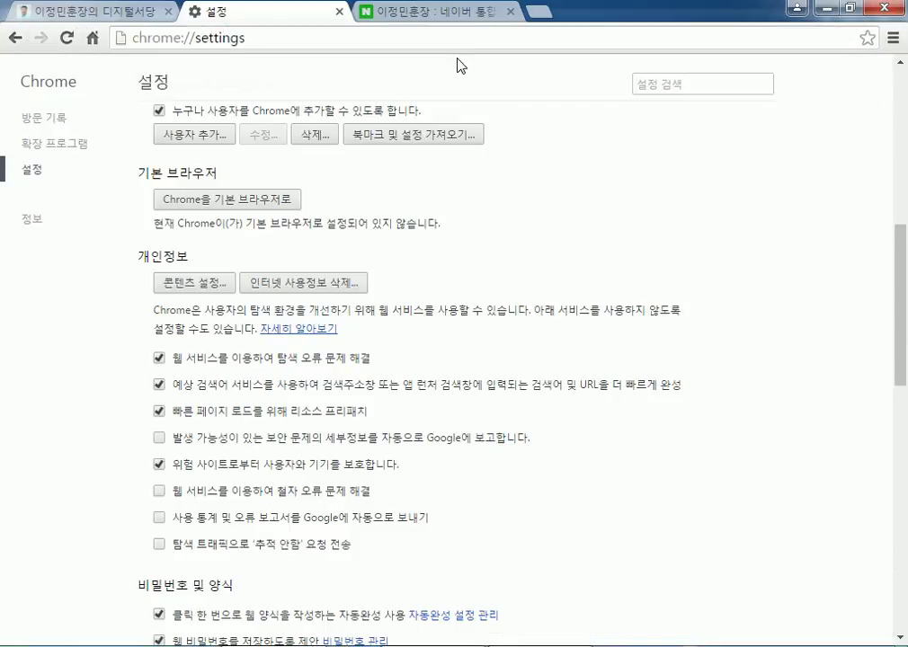
click(360, 11)
key(ctrl+w)
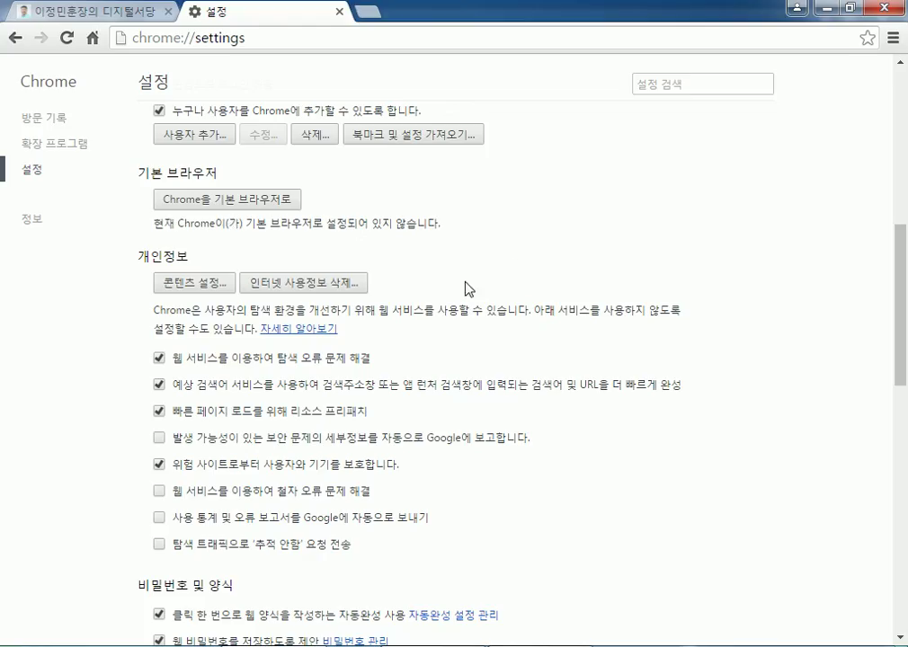
Close the 설정 tab and go to the blog's home page.
scroll(404, 400, down, 3)
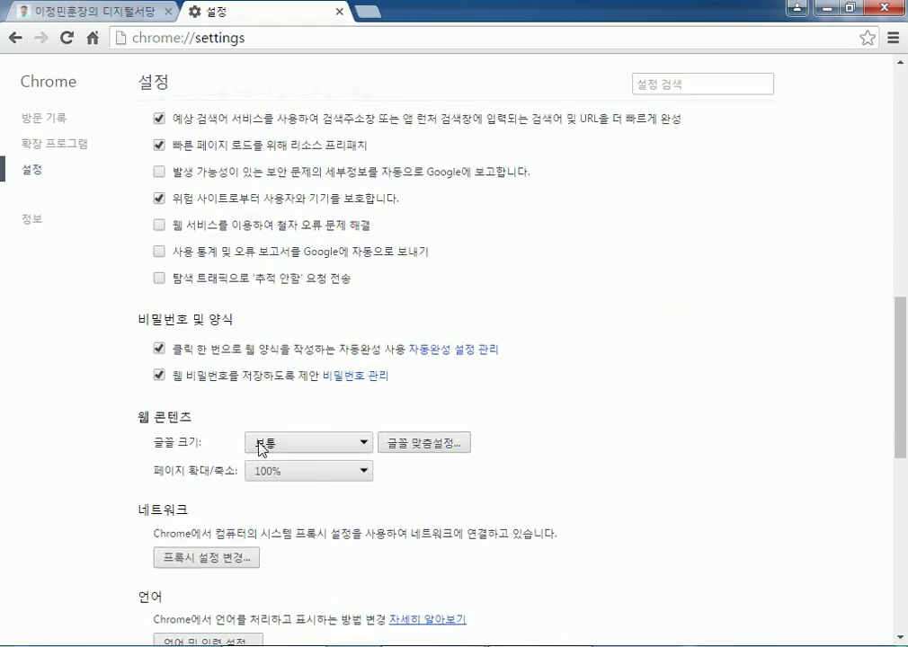
scroll(126, 453, down, 1)
scroll(116, 441, up, 7)
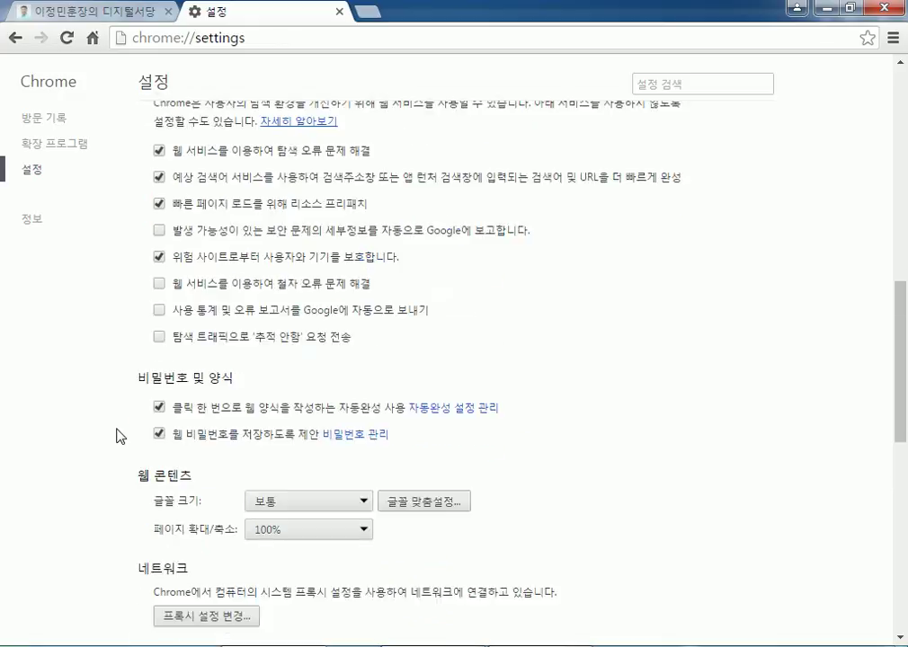
scroll(120, 436, up, 2)
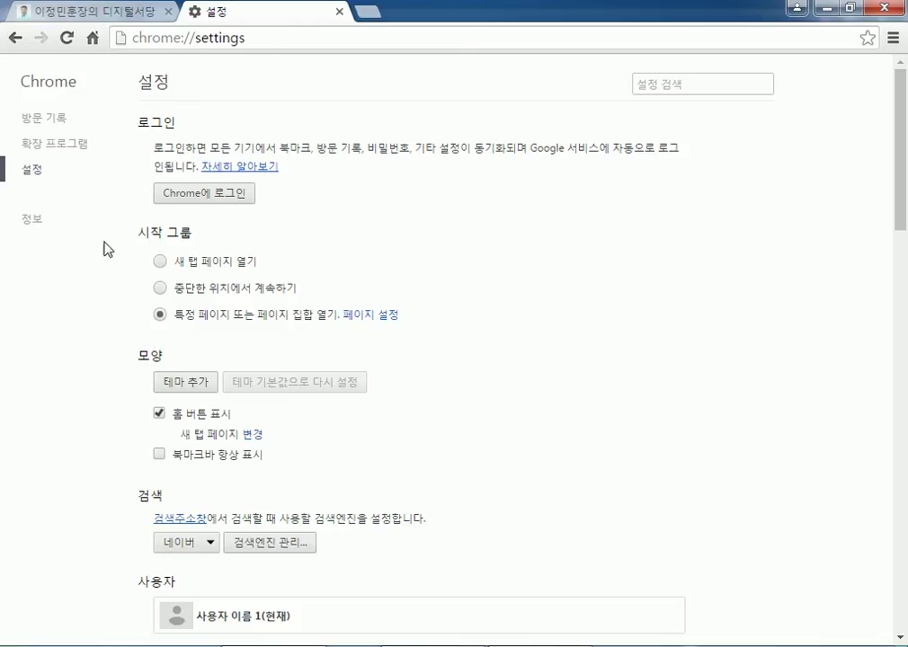
click(339, 12)
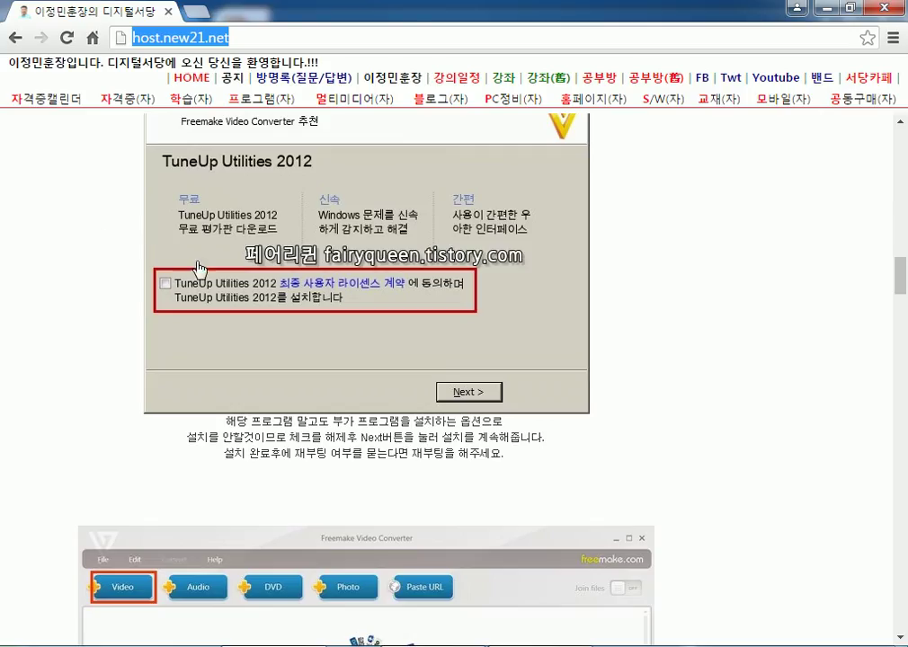
click(192, 78)
Type '임시파일 : 필요에 의해서 기록이 남는 것이지만 ...' in Notepad and start a new line below.
key(alt+Tab)
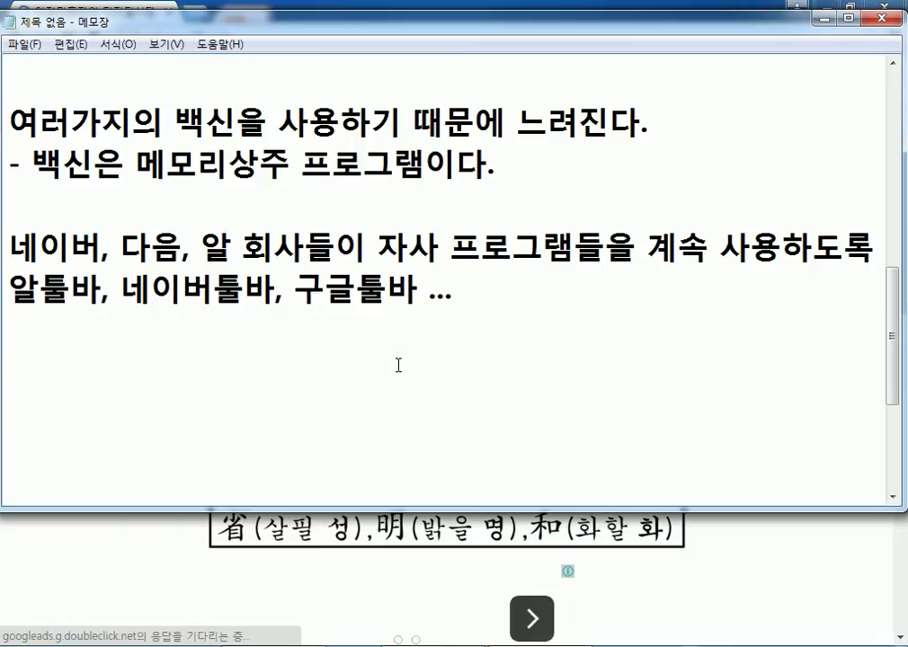
text(임시파일)
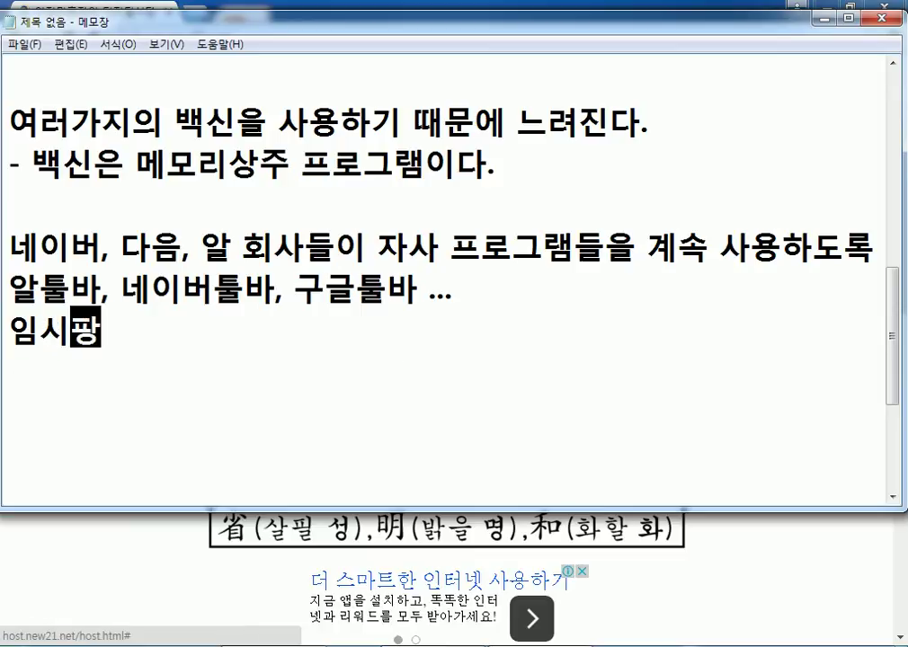
text( : )
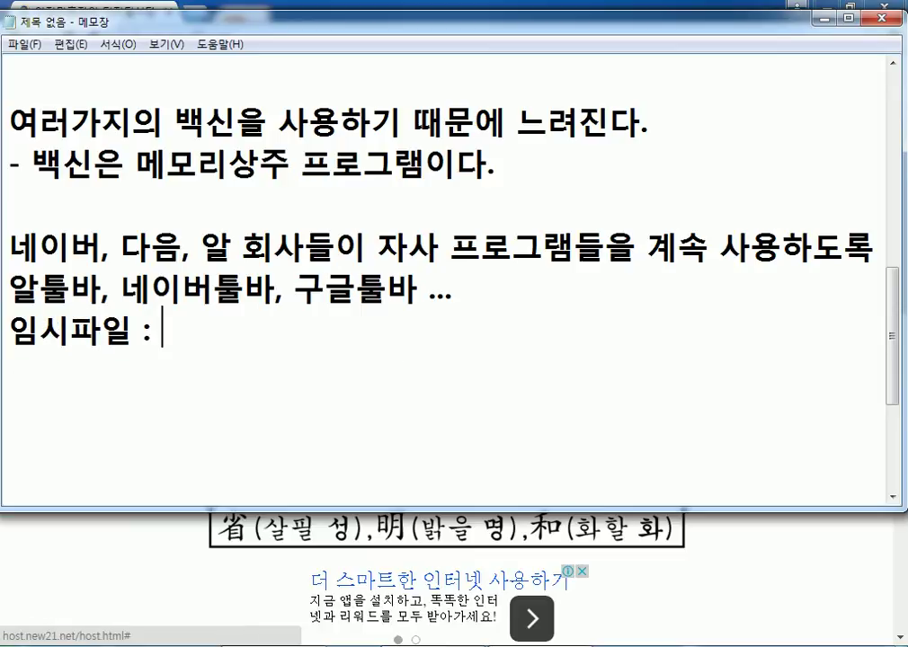
text(필요에 의해서 )
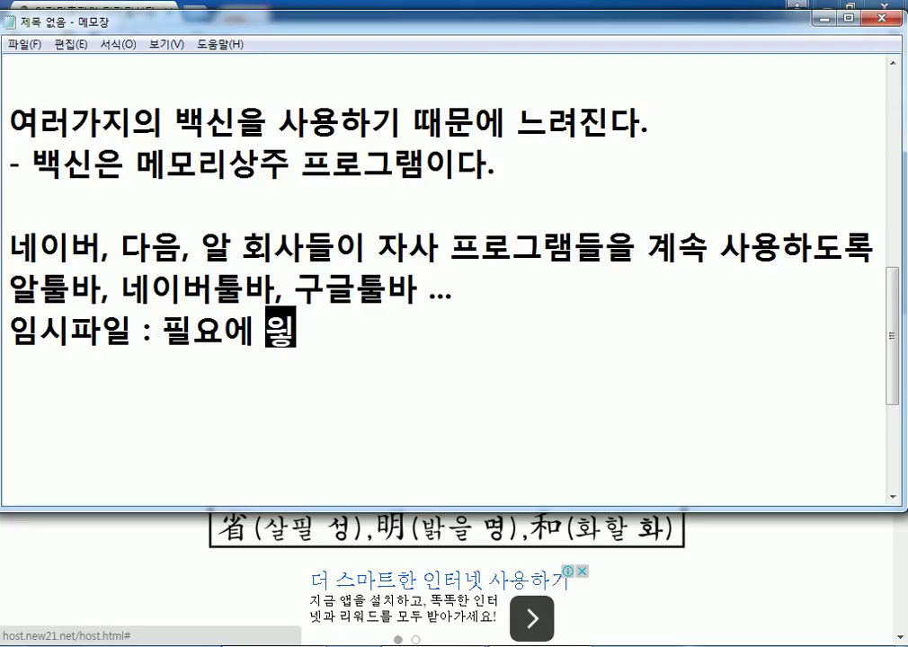
text(기록)
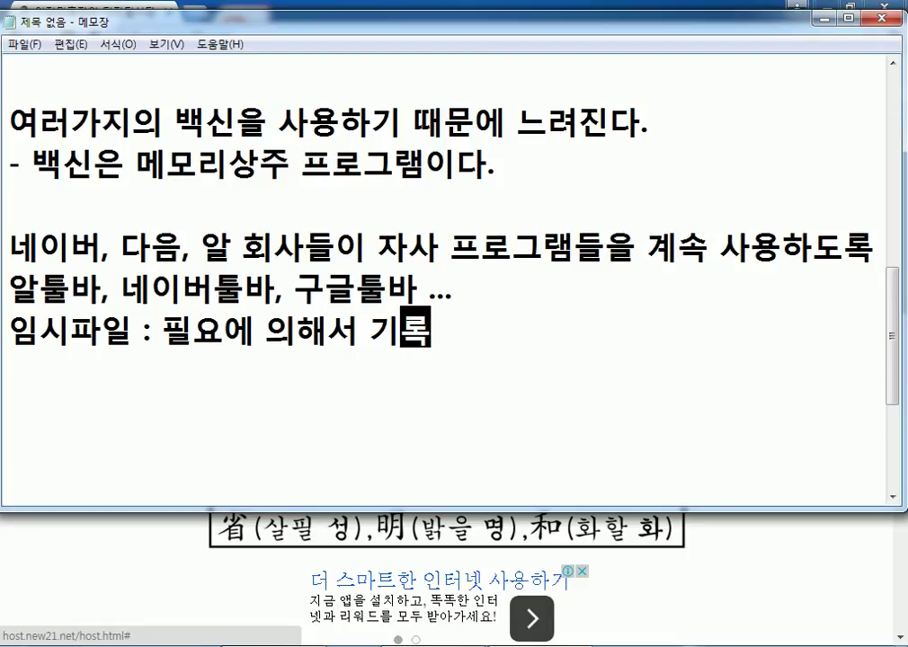
text(이 남는 것)
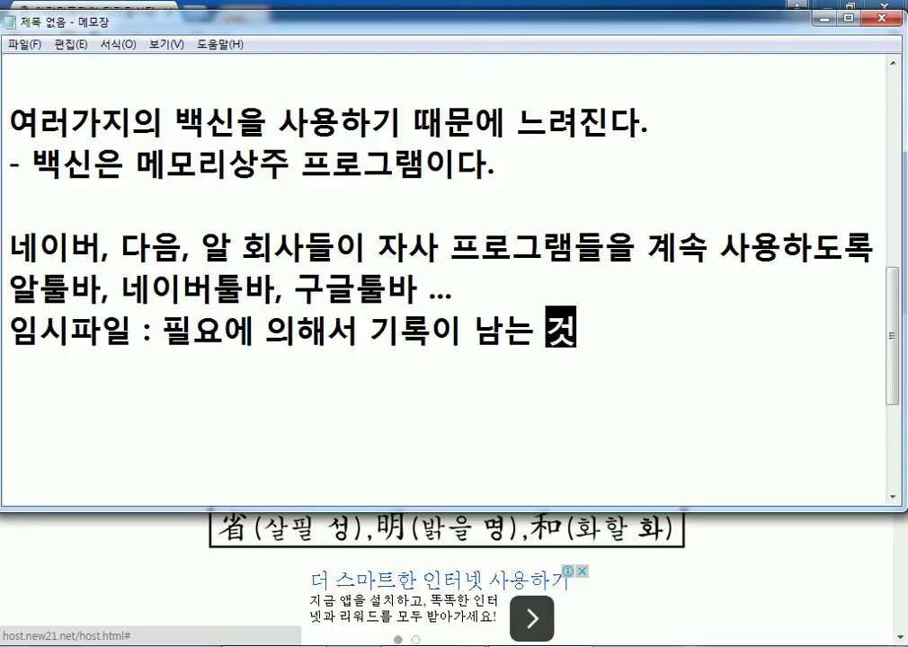
text(이짐만...)
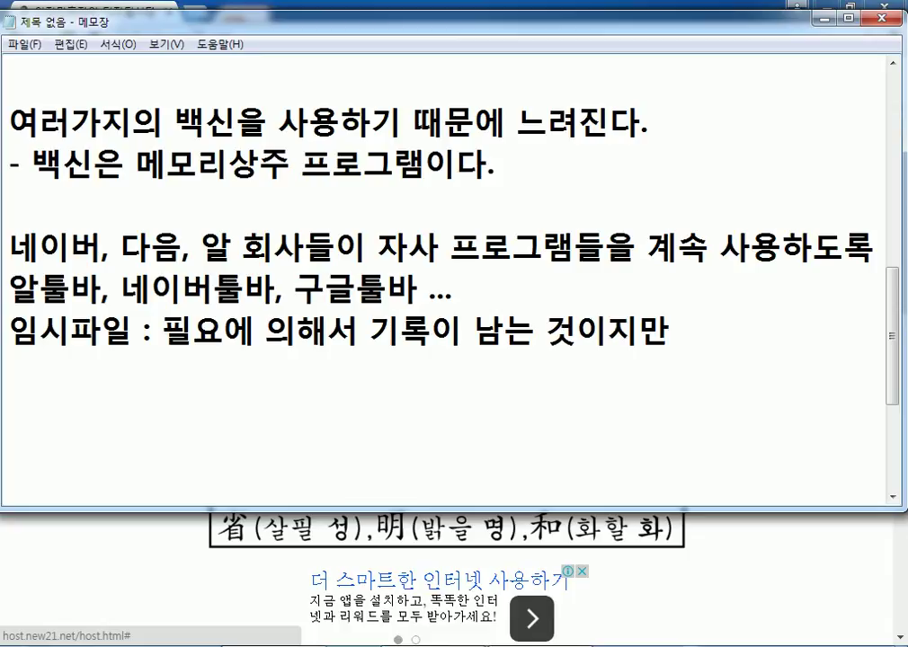
click(671, 332)
key(End)
key(Return)
mouse_move(274, 642)
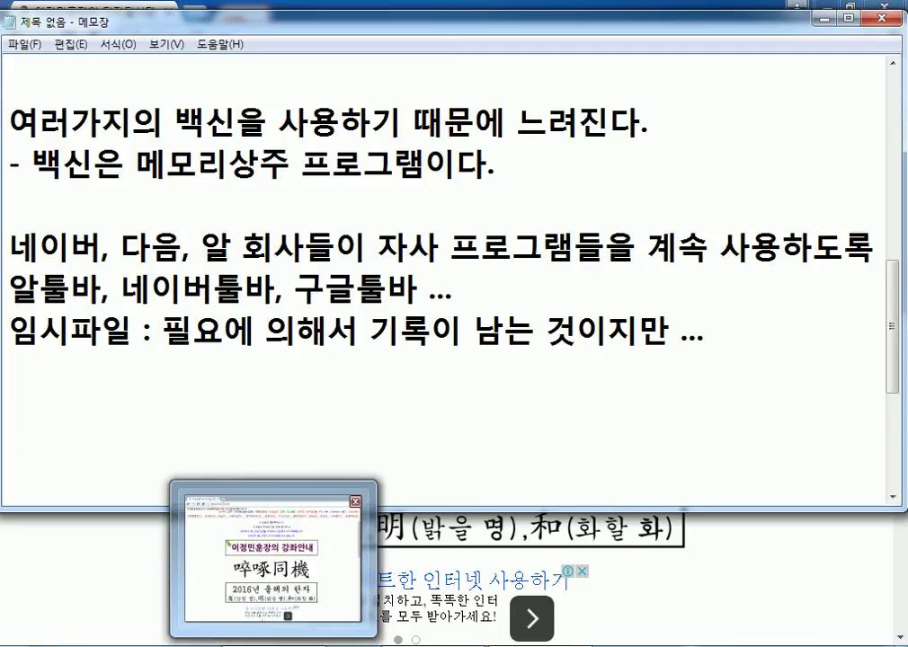
Open YouTube via the Youtube link in the host.new21.net page's Google box.
click(270, 562)
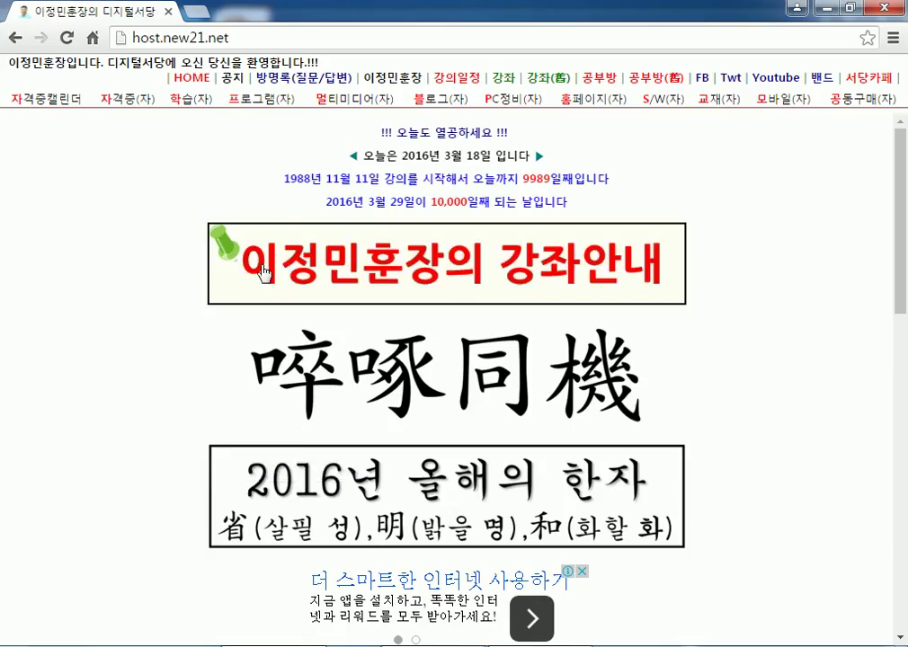
scroll(170, 346, down, 9)
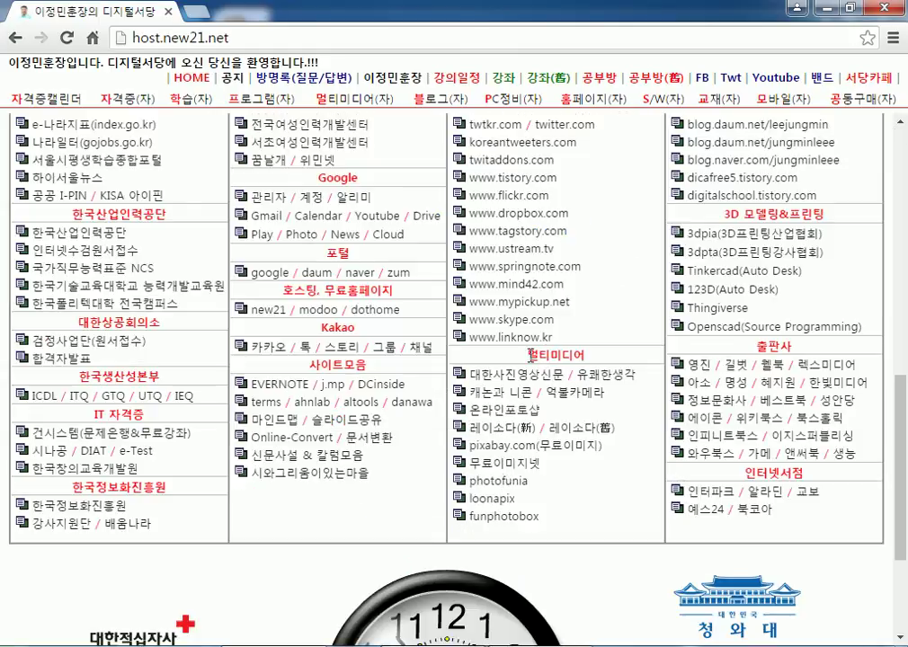
click(371, 215)
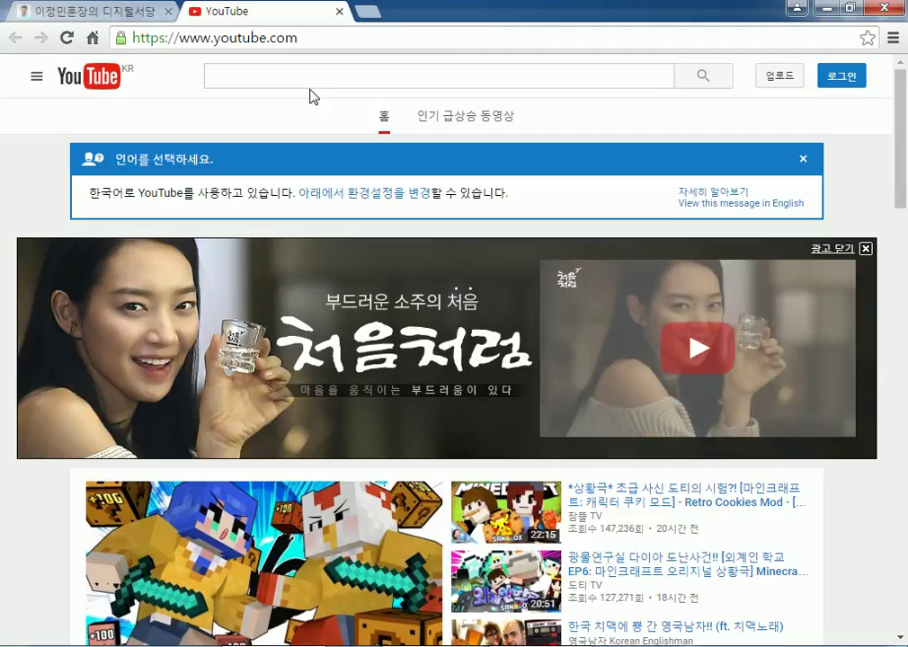
Remove every recent file, starting with 컴퓨터 2016-11(3월17).hwp, from the 한컴오피스 한글 2010 jump list.
click(41, 639)
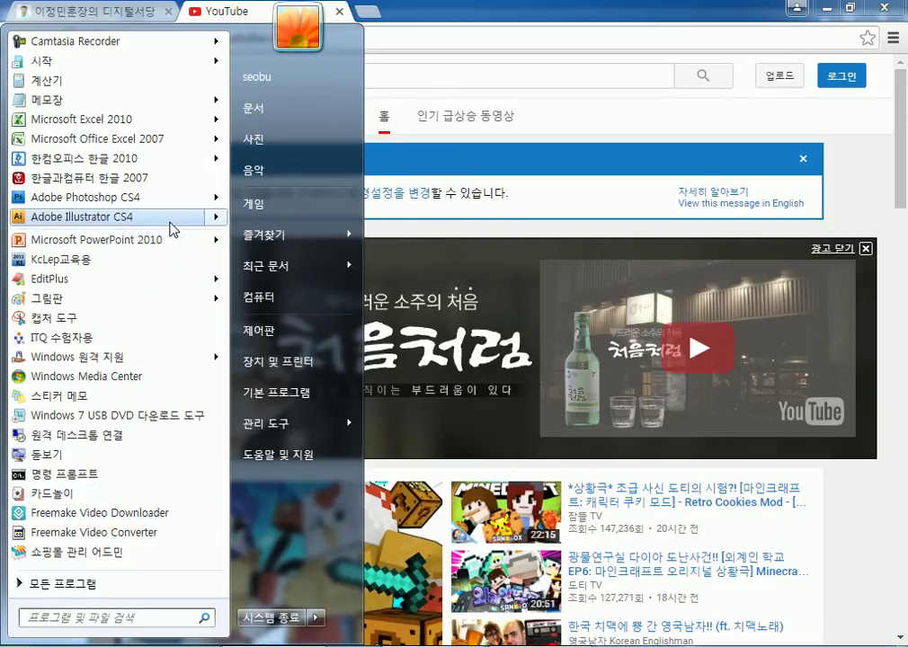
mouse_move(142, 124)
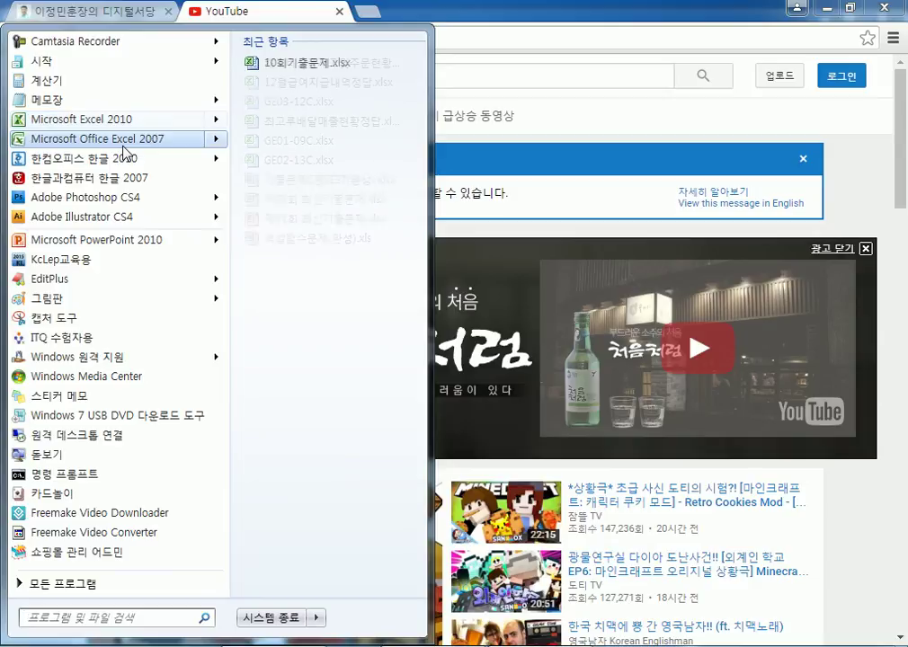
mouse_move(160, 164)
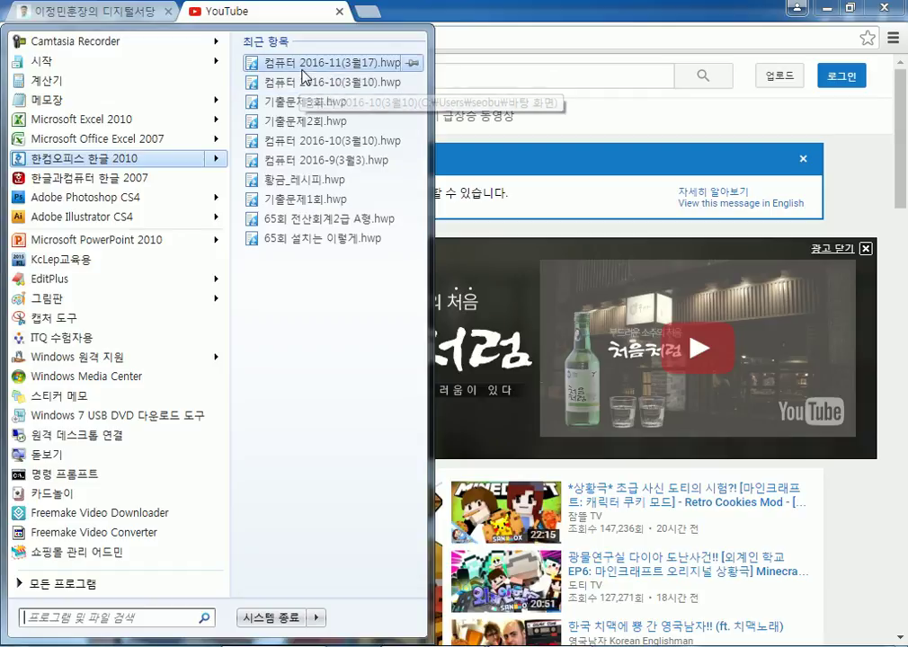
right_click(326, 69)
click(353, 180)
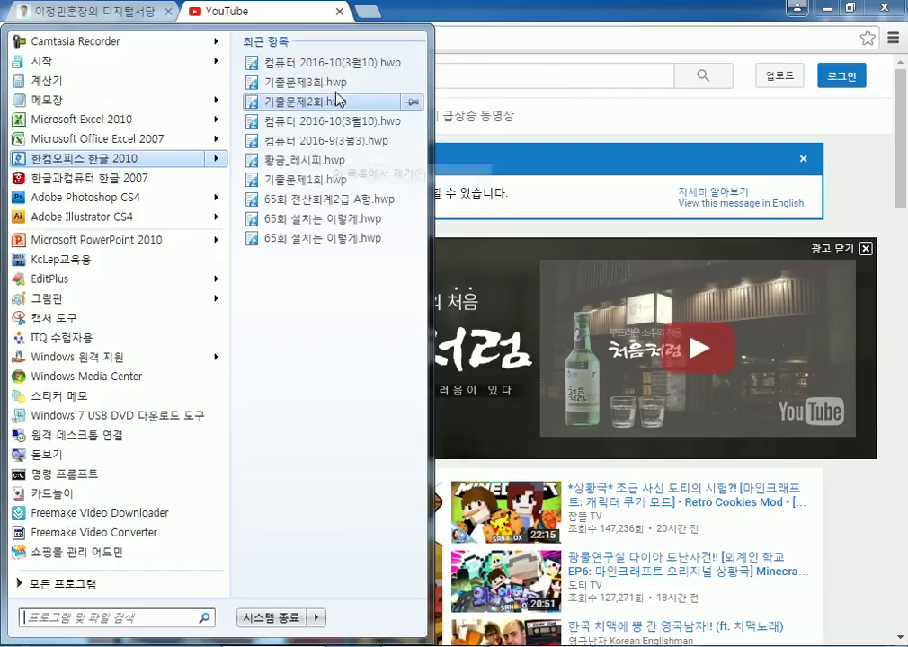
right_click(334, 65)
click(371, 175)
right_click(330, 63)
key(f)
right_click(328, 65)
key(f)
right_click(326, 65)
key(f)
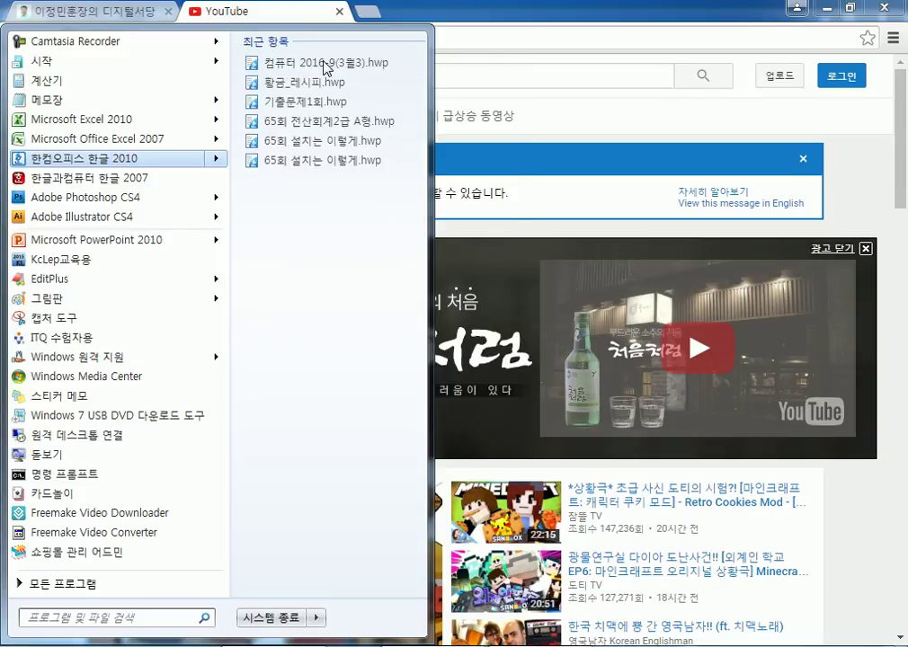
right_click(325, 64)
key(f)
right_click(326, 64)
key(f)
right_click(325, 65)
key(f)
right_click(325, 65)
key(f)
right_click(325, 64)
key(f)
right_click(325, 65)
key(f)
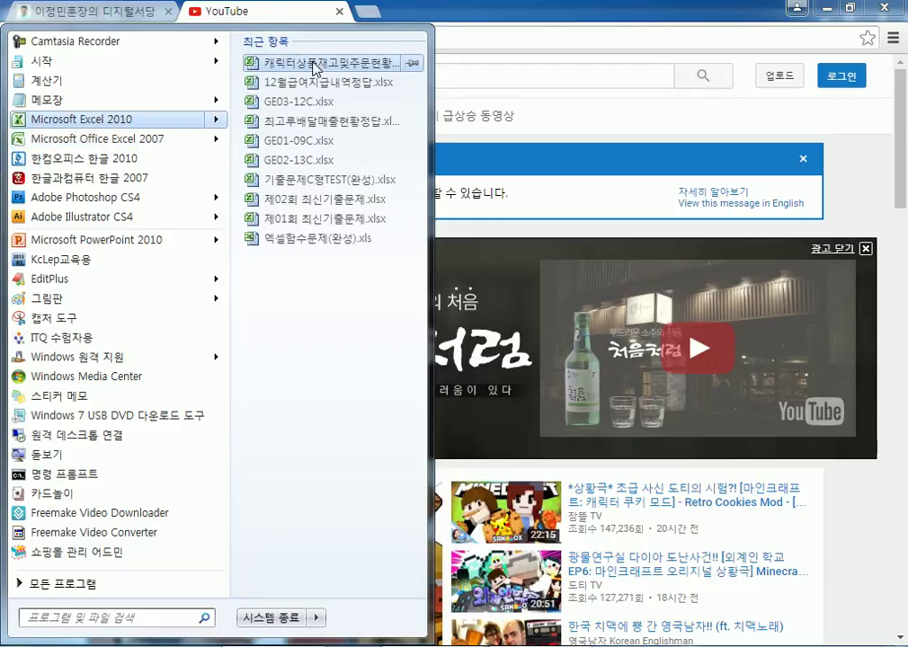
Remove many recent files, including GE09-12C.xlsx, from Microsoft Excel 2010's jump list.
right_click(315, 68)
click(328, 179)
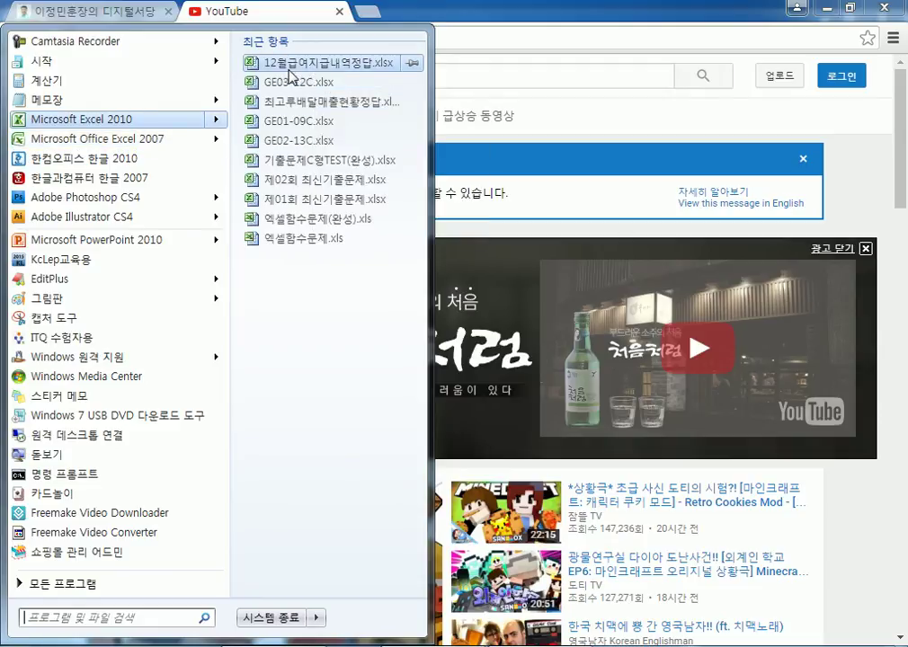
right_click(290, 77)
key(f)
right_click(289, 76)
key(f)
right_click(289, 66)
key(f)
right_click(289, 67)
key(f)
right_click(289, 66)
key(f)
right_click(289, 67)
key(f)
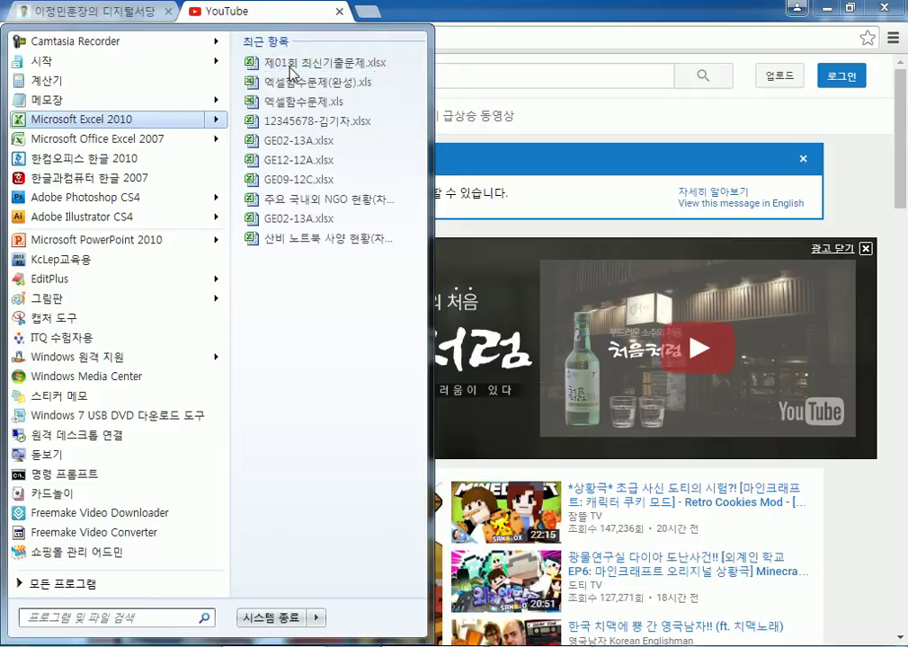
right_click(290, 68)
key(f)
right_click(290, 69)
key(f)
right_click(289, 68)
key(f)
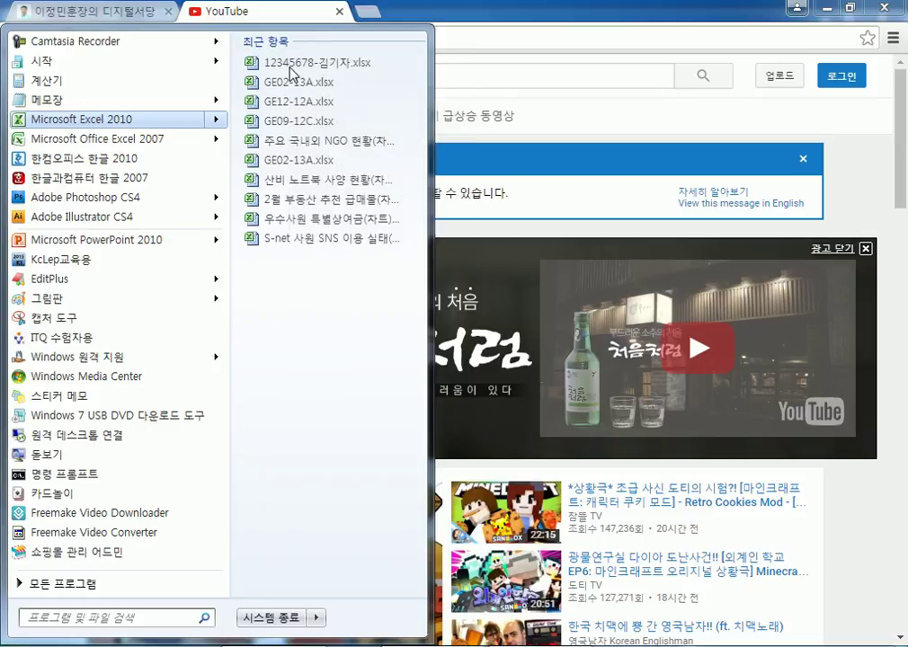
right_click(290, 69)
key(f)
right_click(289, 68)
key(f)
right_click(289, 69)
key(f)
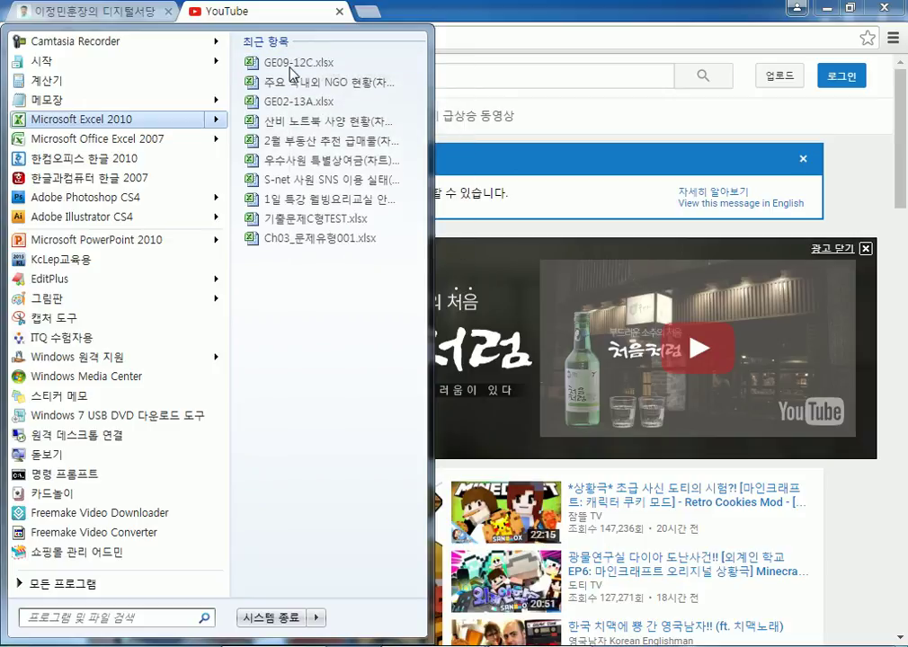
right_click(289, 67)
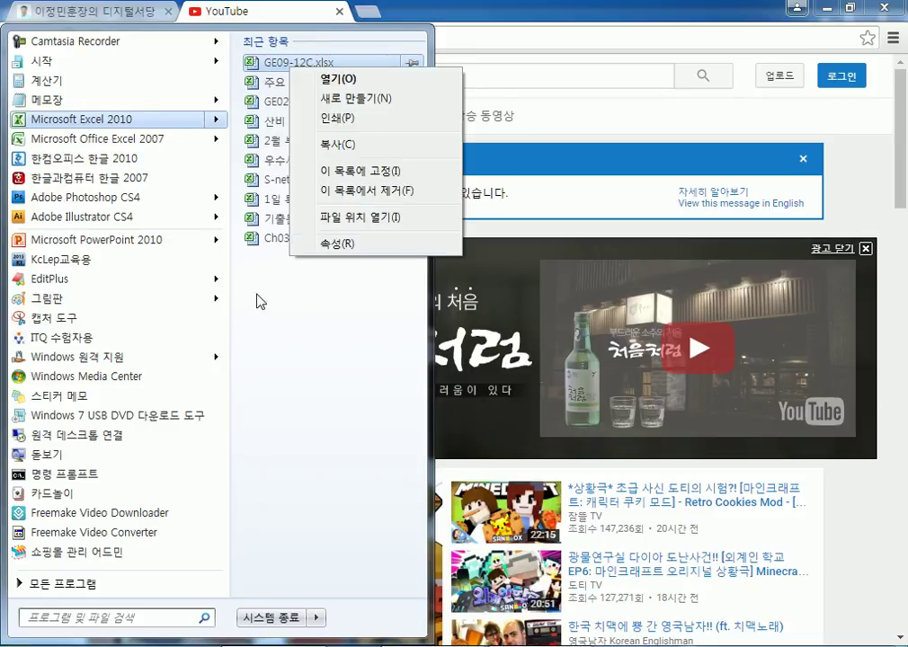
click(345, 187)
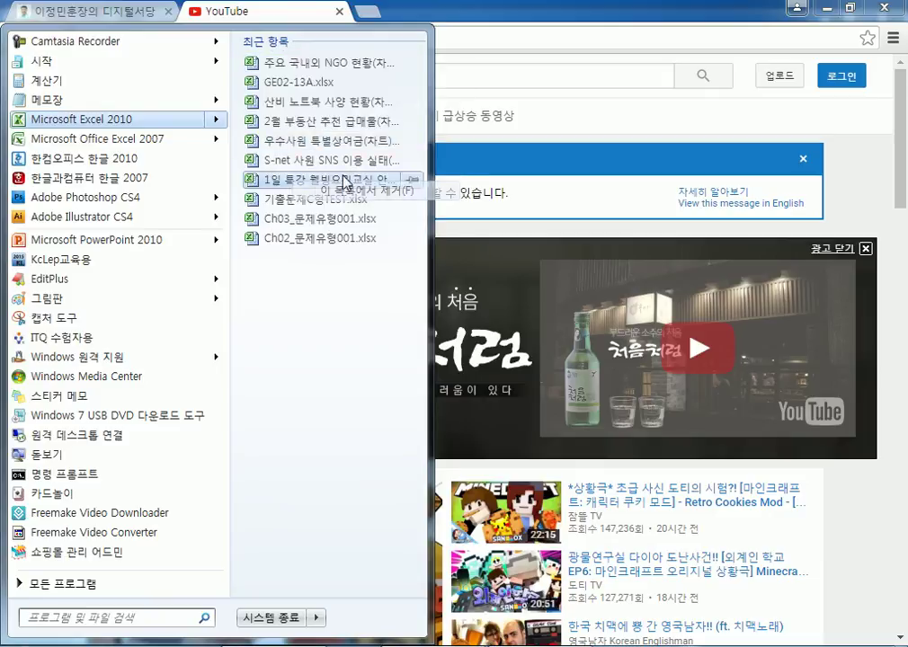
right_click(280, 62)
key(f)
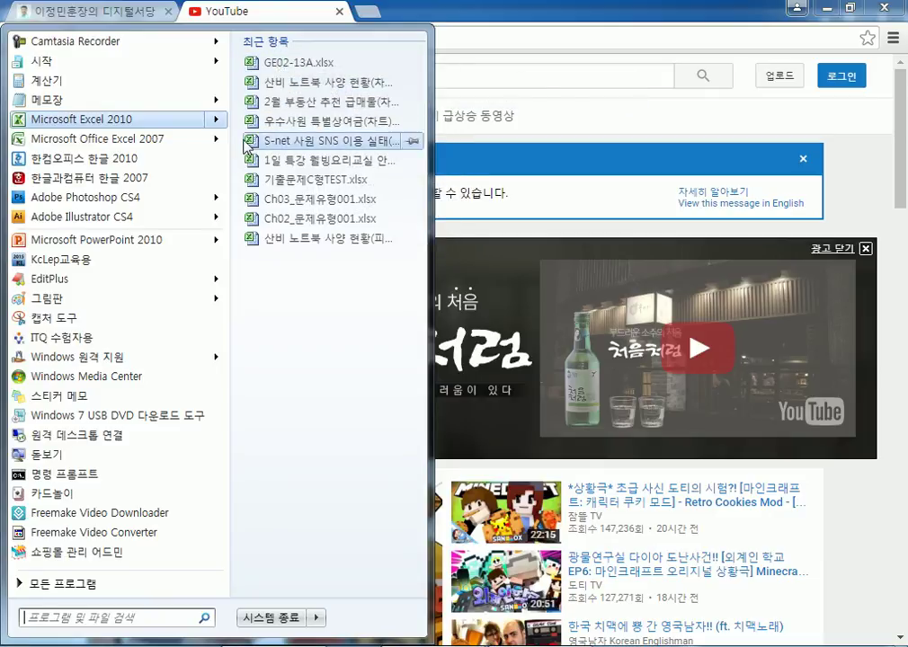
click(530, 16)
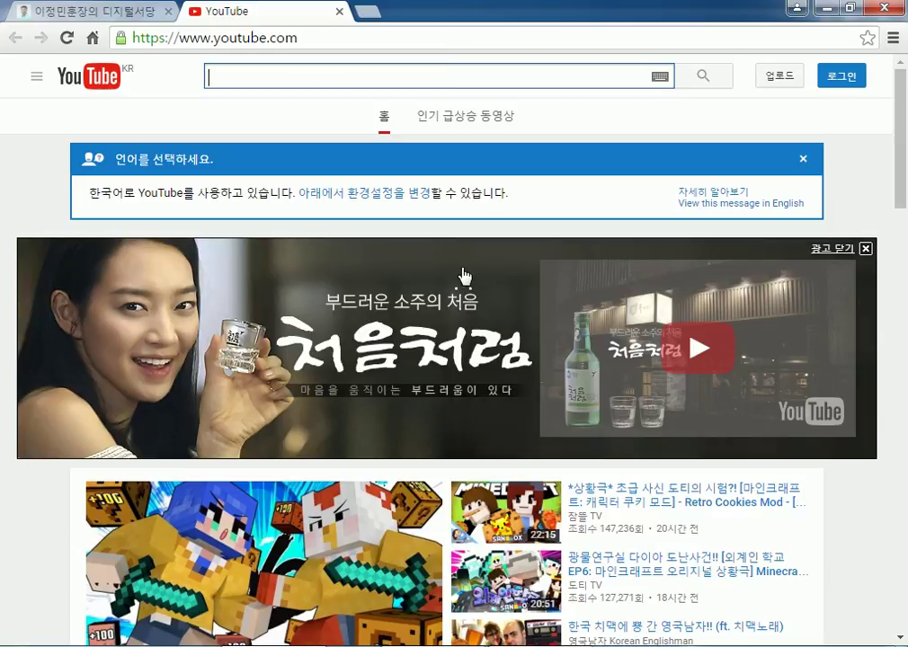
Add the heading '부팅시간 단축' on a new line below the temporary-files note.
click(824, 8)
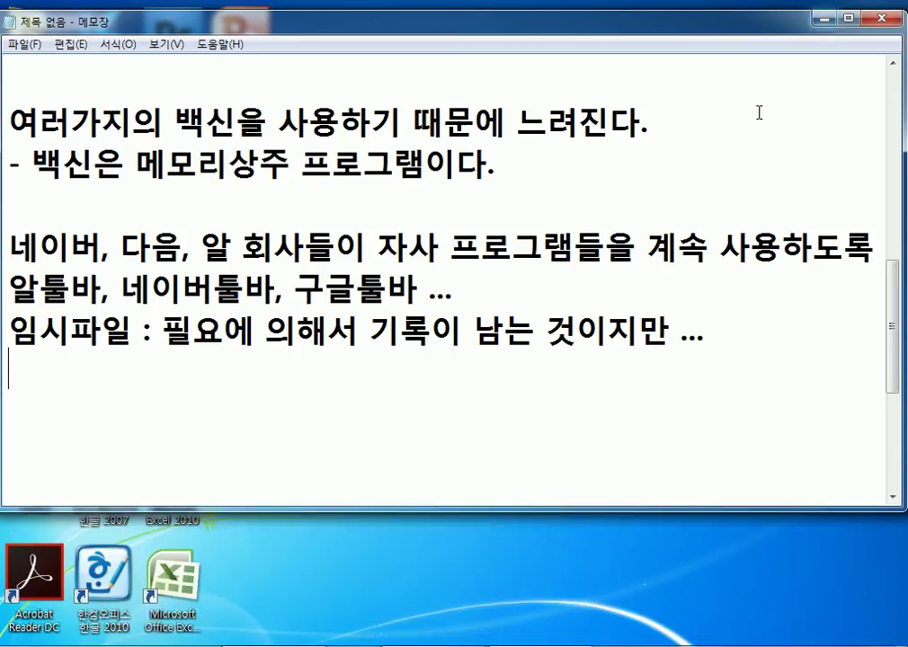
click(394, 426)
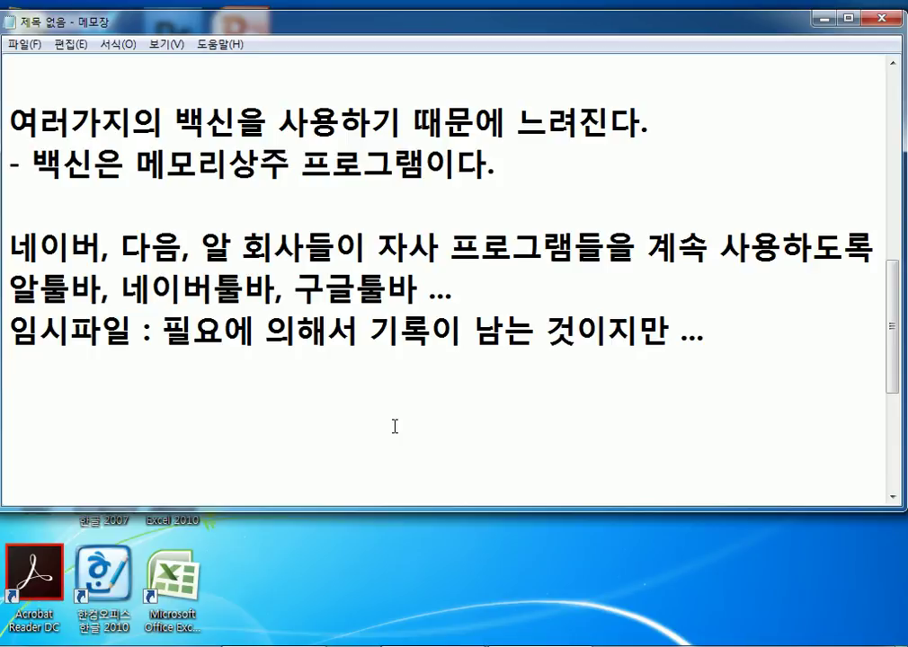
key(Return)
text(부팅시간 단추)
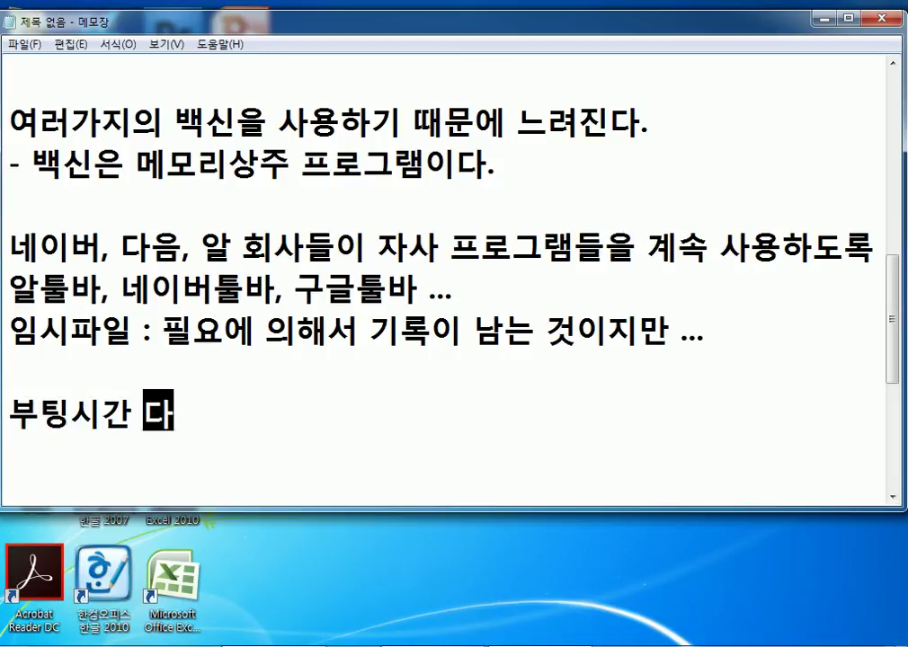
text(ㄱ)
key(Return)
scroll(430, 408, down, 2)
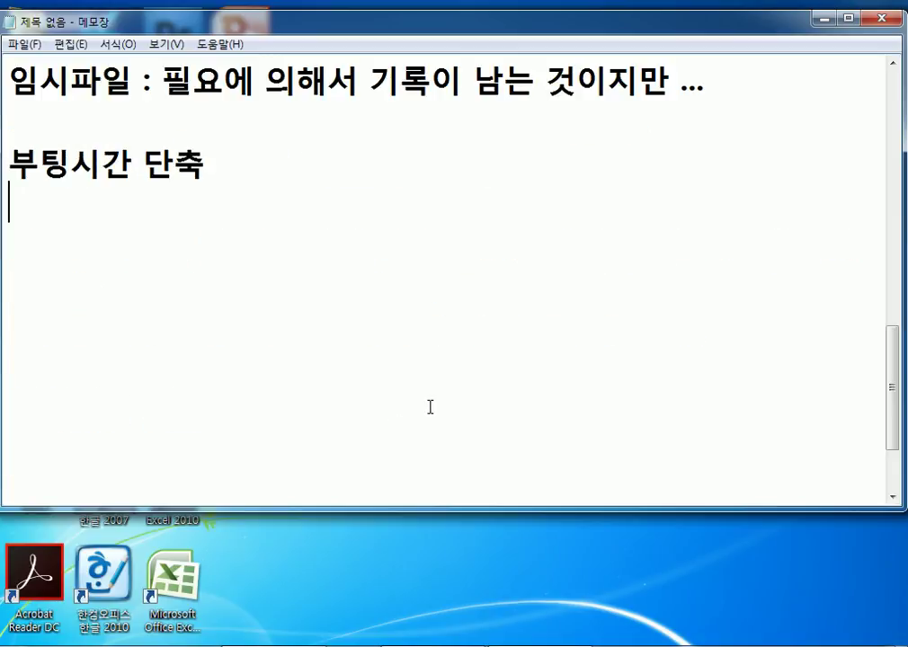
scroll(420, 389, up, 1)
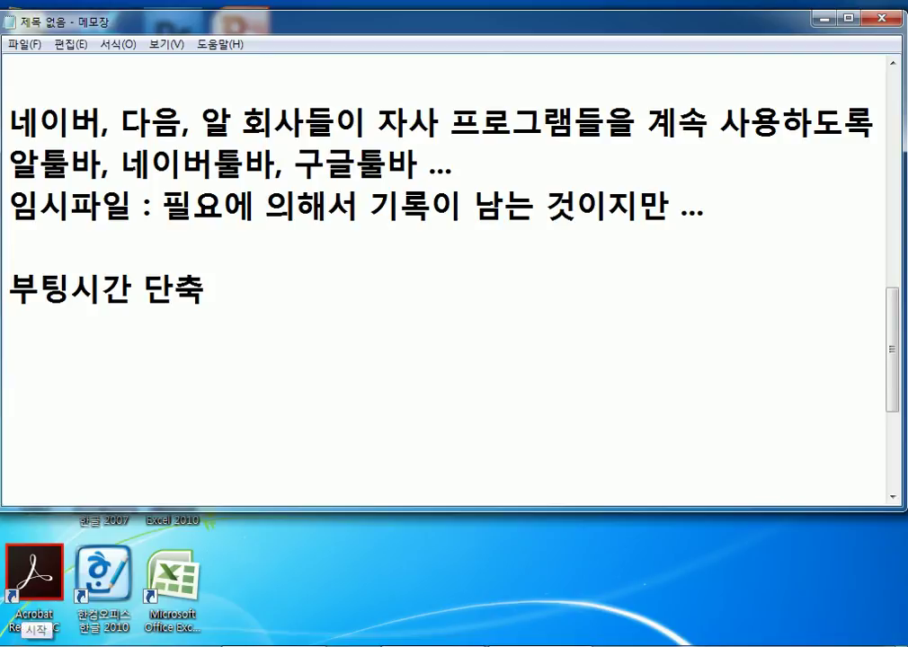
key(super+r)
Run the command MSCONFIG from the Windows Run dialog.
drag(248, 449, 433, 123)
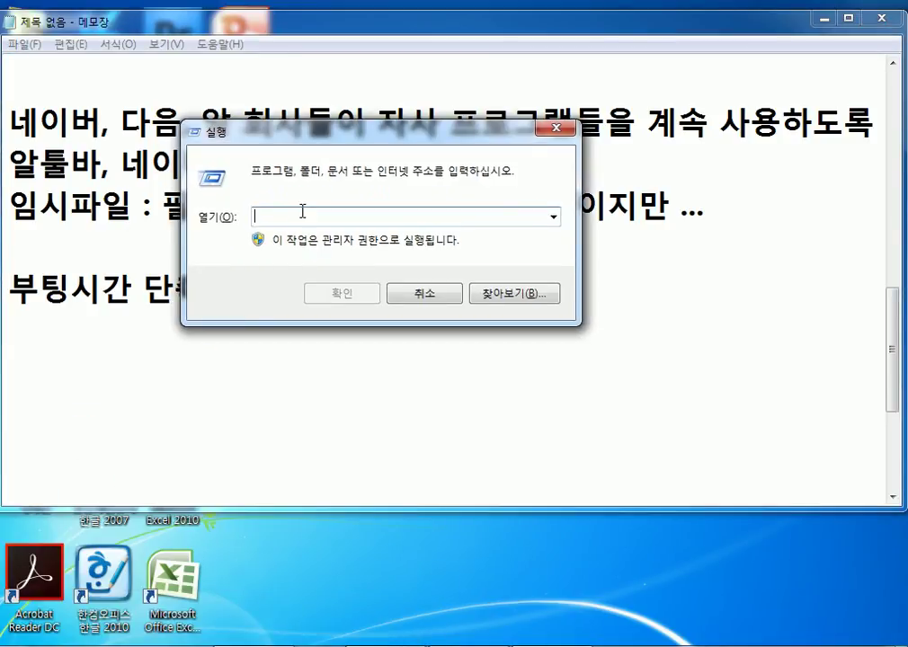
click(440, 296)
key(super)
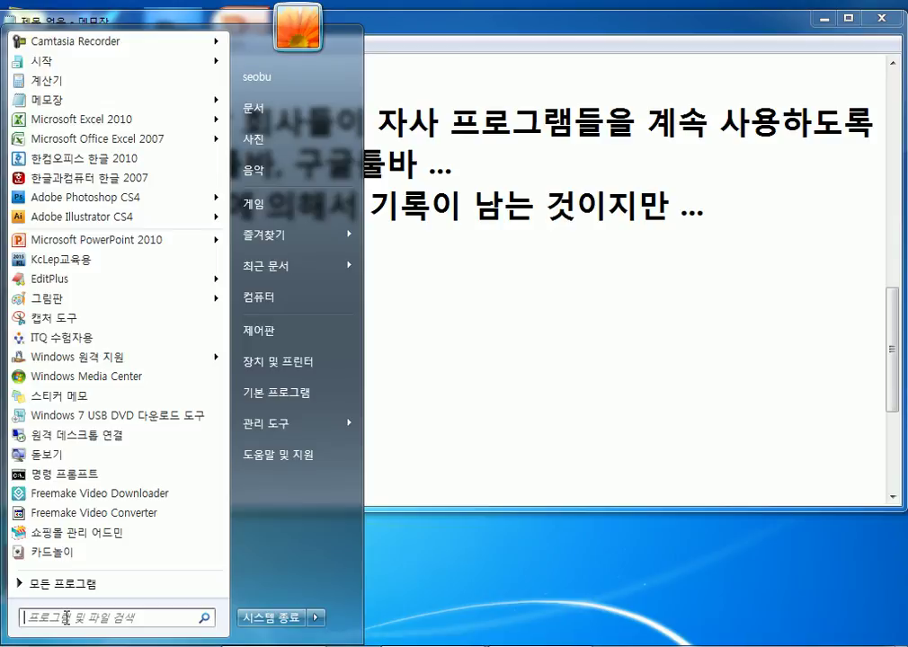
click(652, 602)
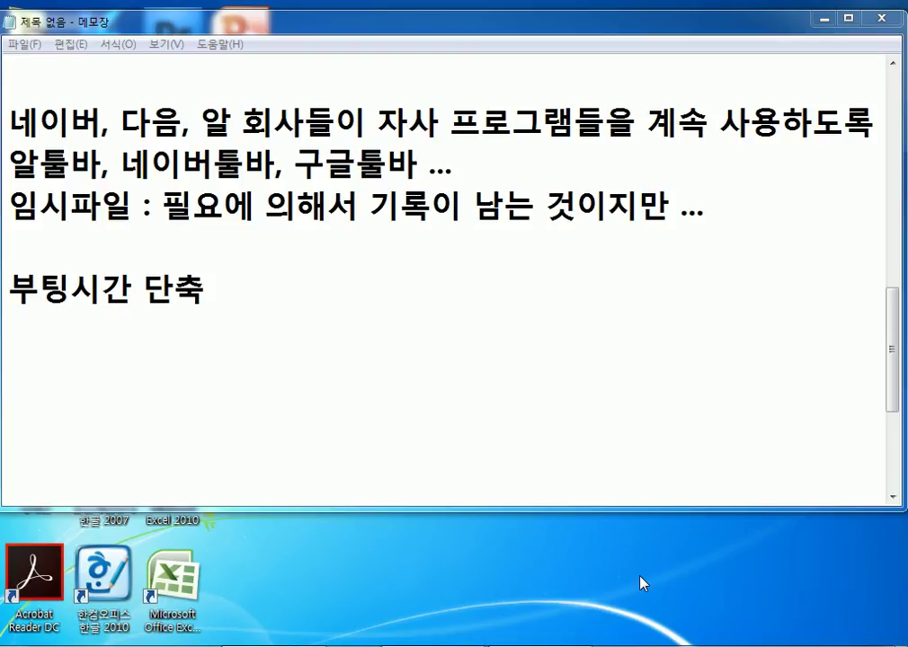
key(super+r)
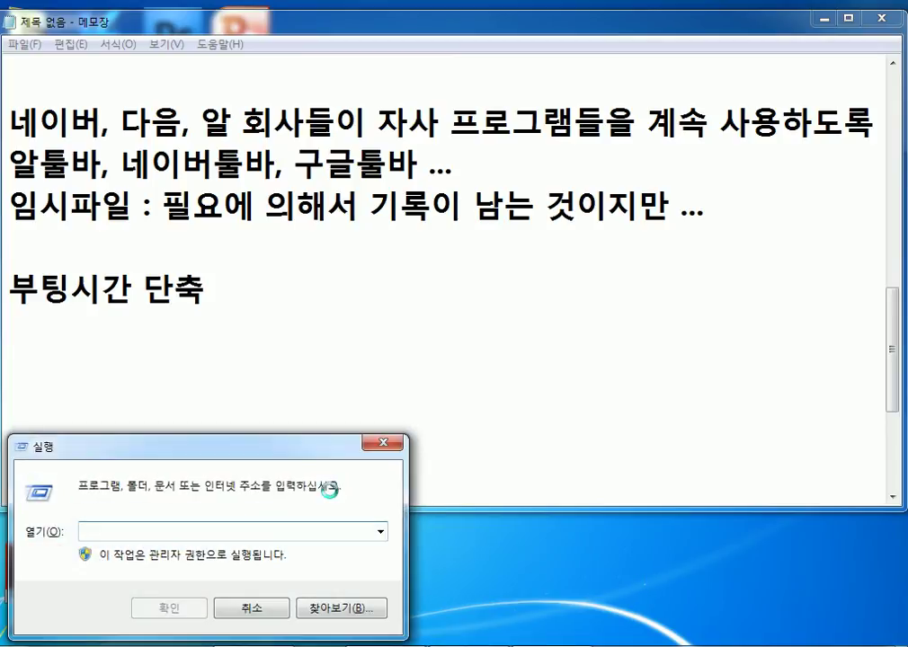
drag(250, 458, 486, 336)
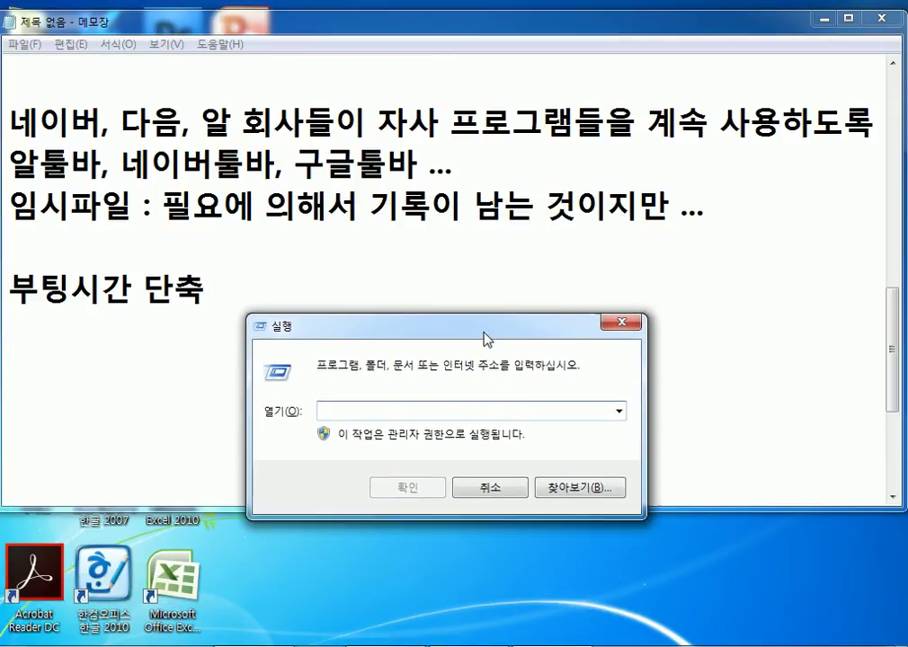
drag(419, 338, 455, 136)
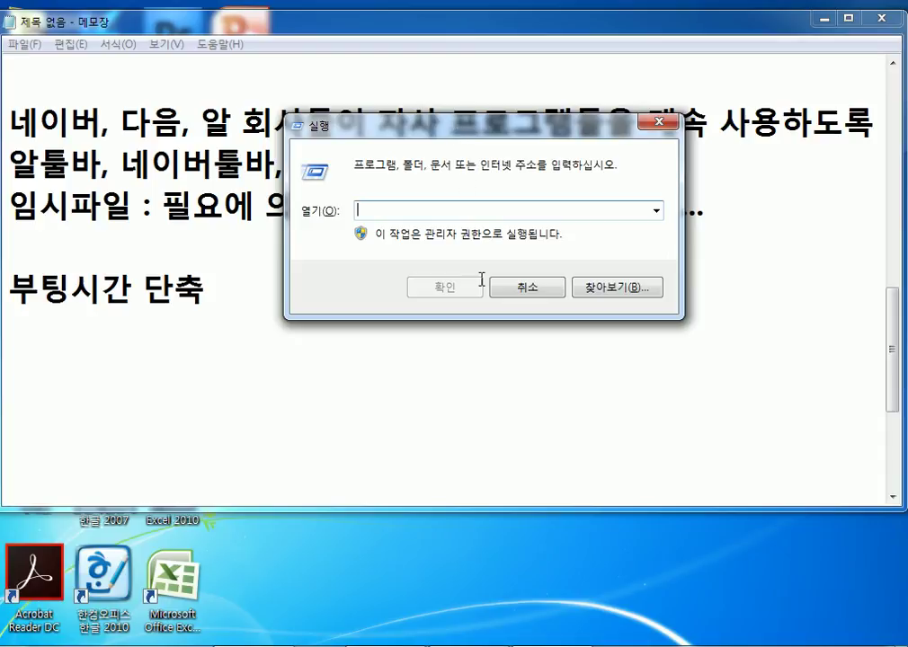
text(MSCONFIG)
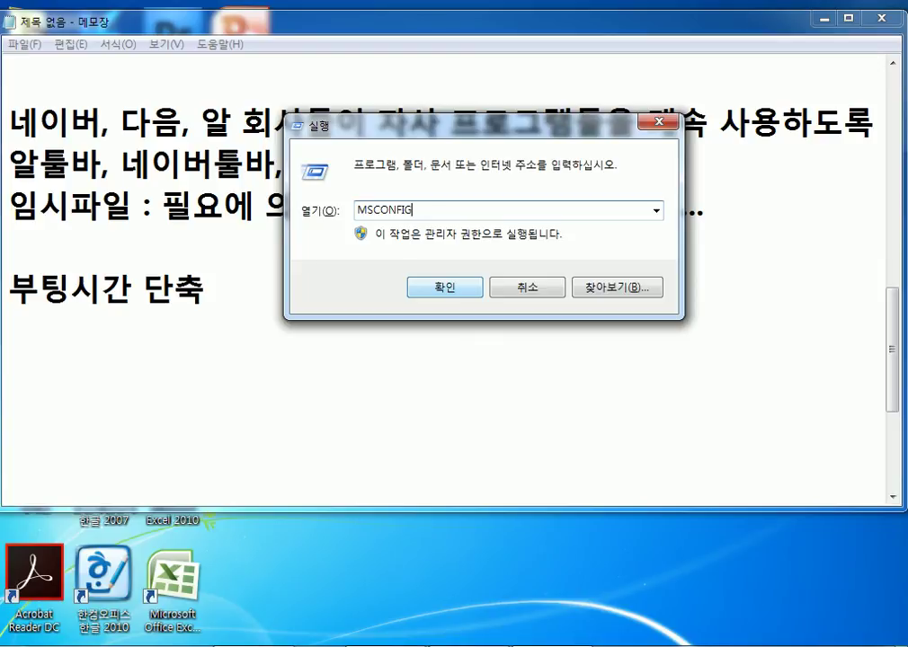
key(Return)
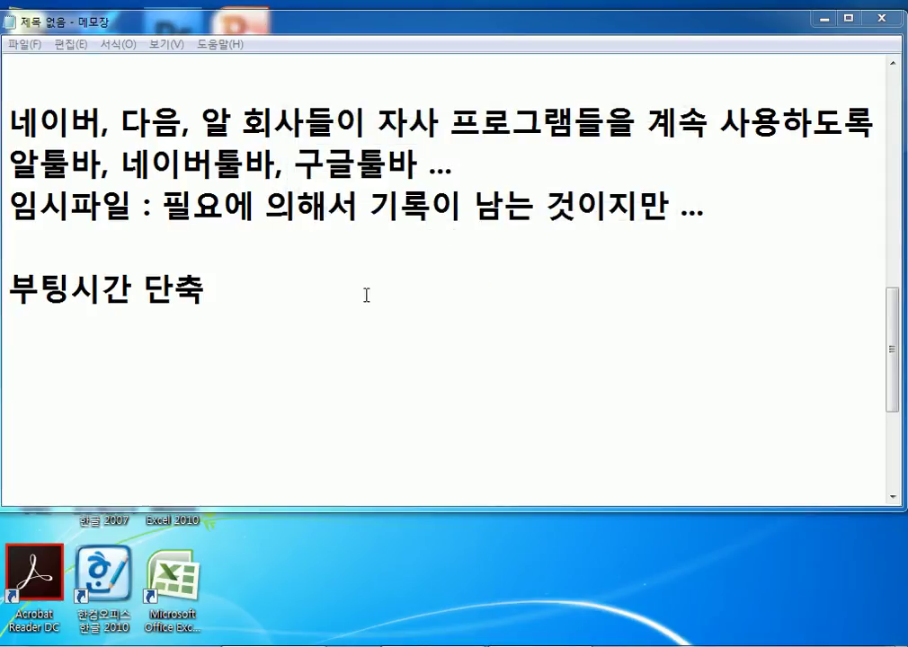
Look over the Boot, Services and Tools tabs, then widen the Startup Item column.
drag(333, 173, 328, 87)
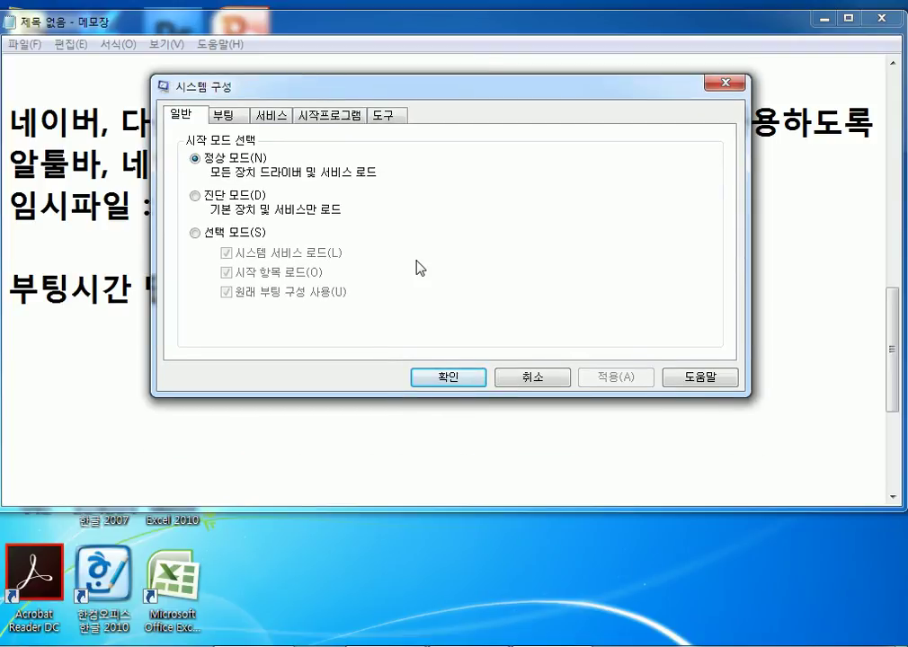
click(227, 116)
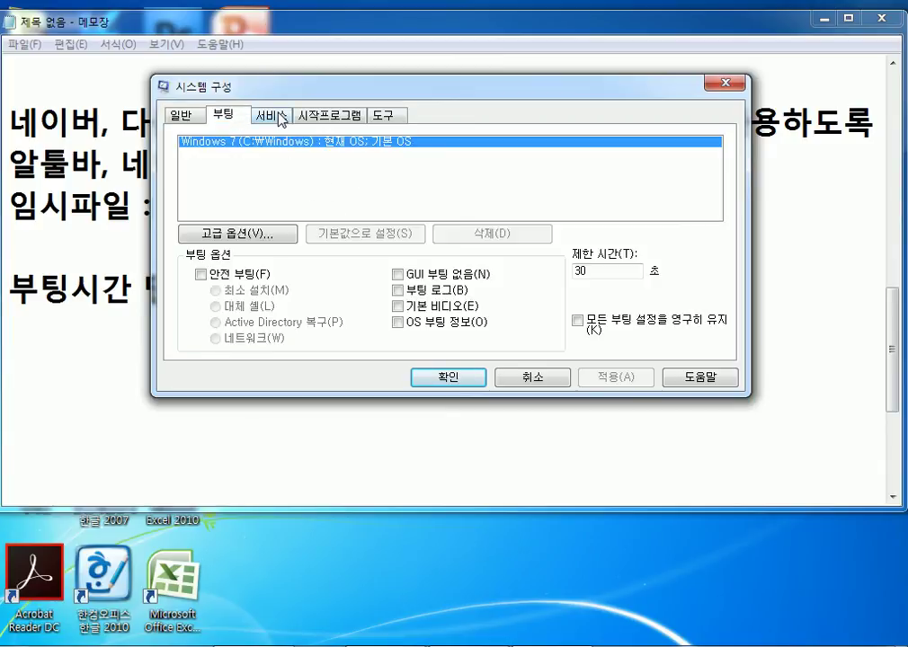
click(272, 115)
click(346, 115)
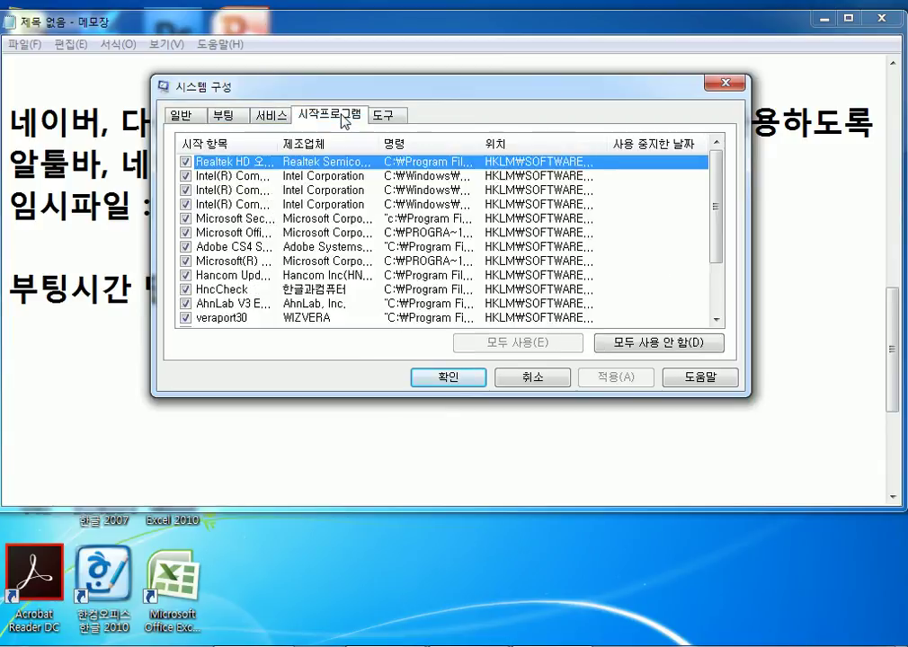
click(389, 116)
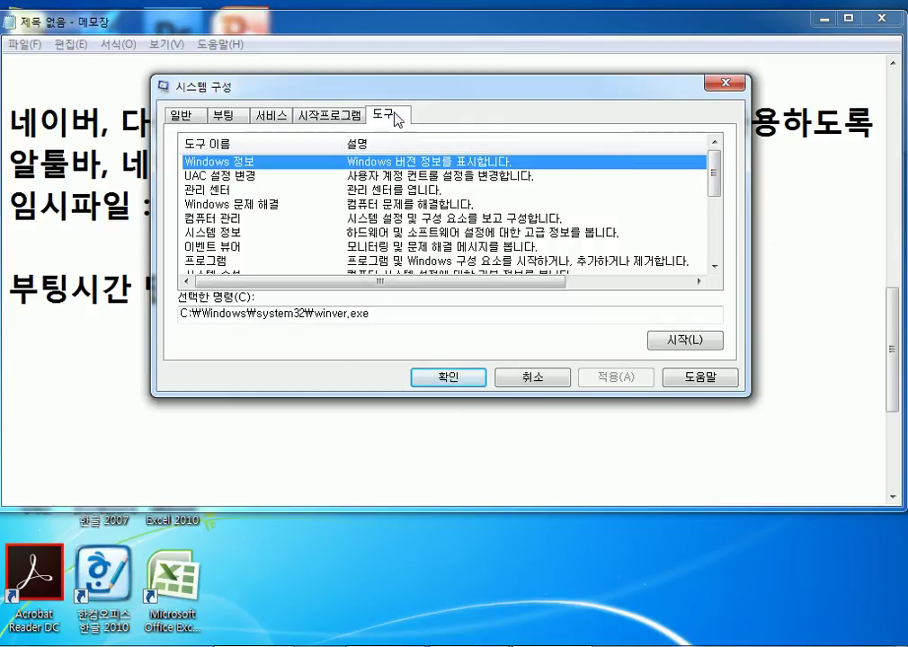
click(334, 117)
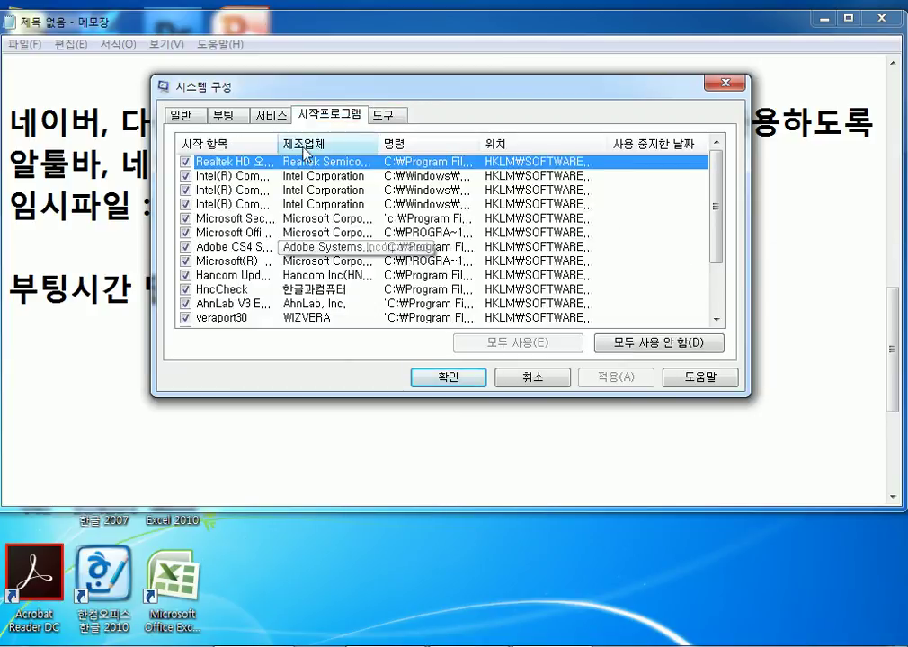
drag(281, 141, 306, 143)
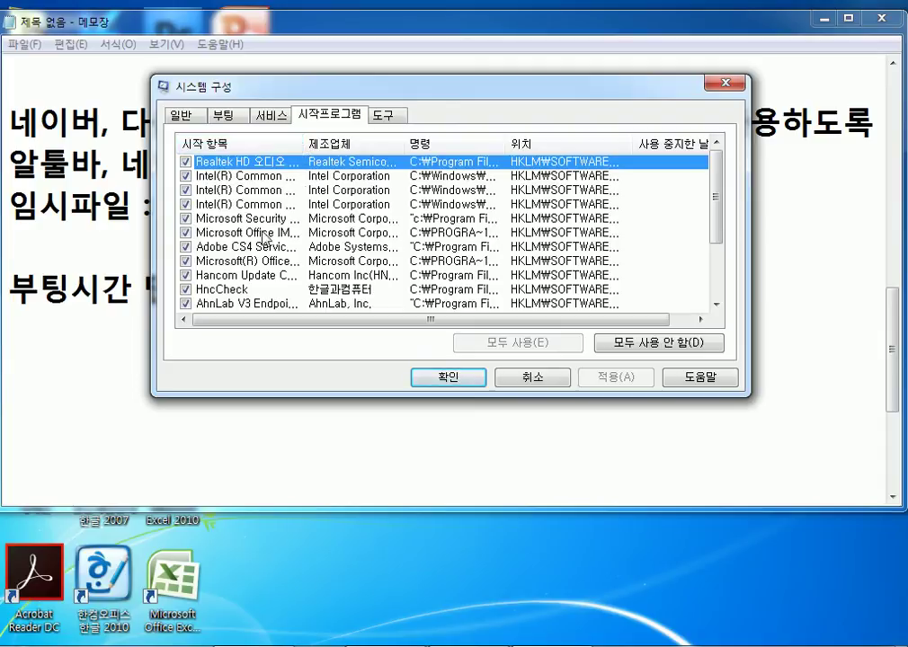
drag(302, 142, 385, 146)
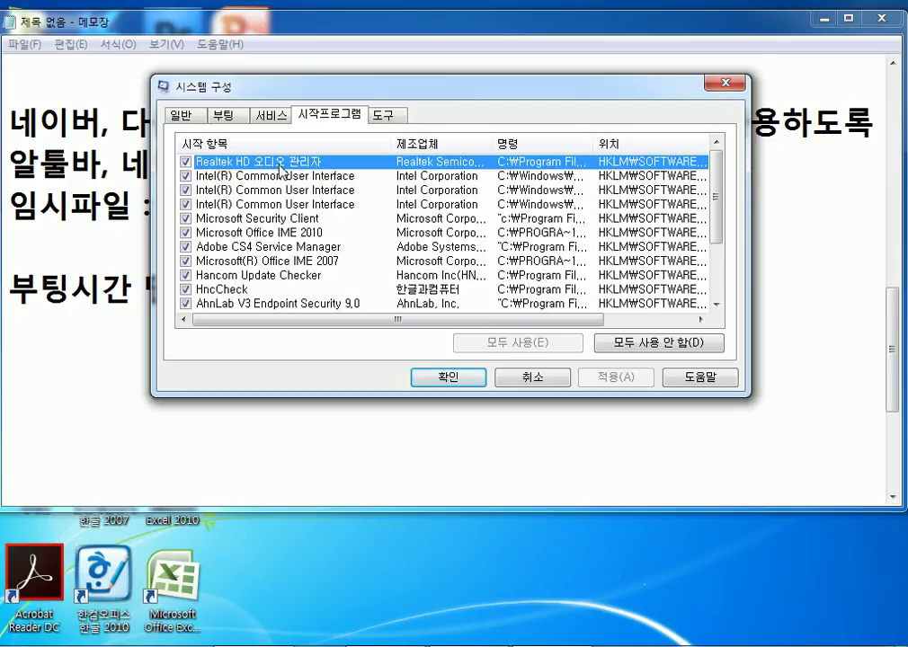
Uncheck the Adobe Systems Bridge startup entry, leaving Realtek HD 오디오 관리자 enabled.
click(276, 179)
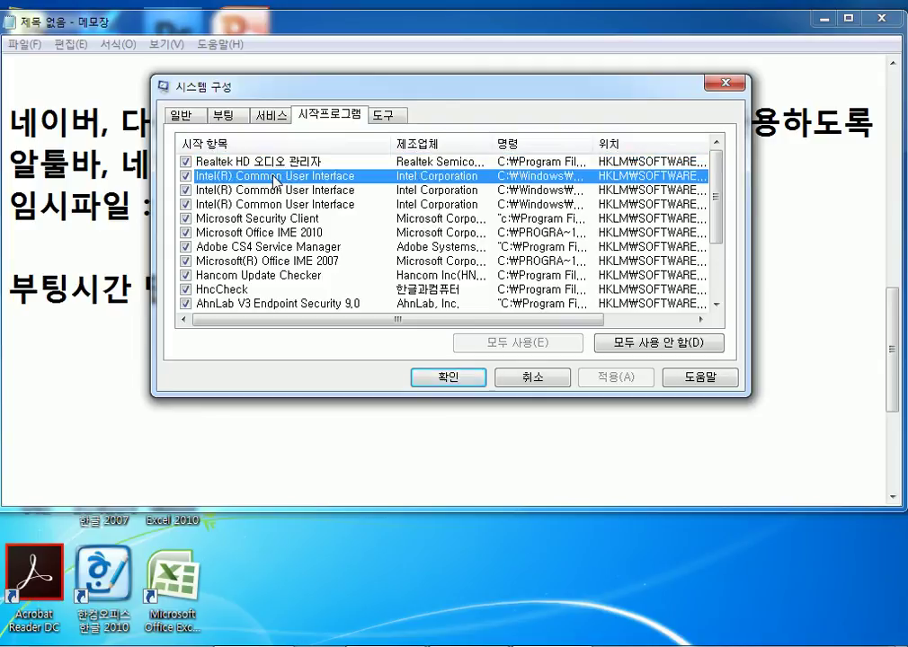
click(278, 165)
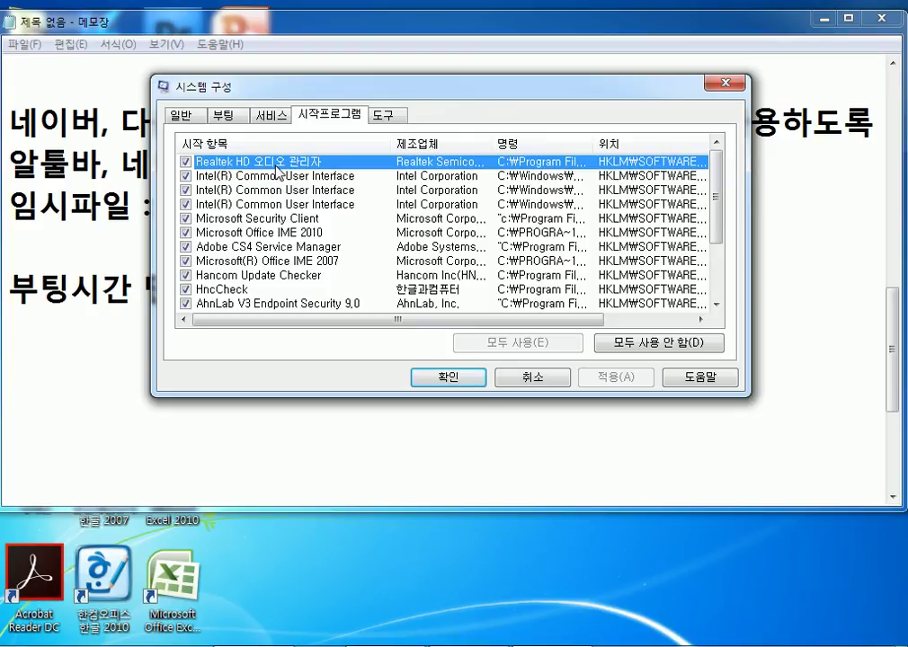
click(186, 162)
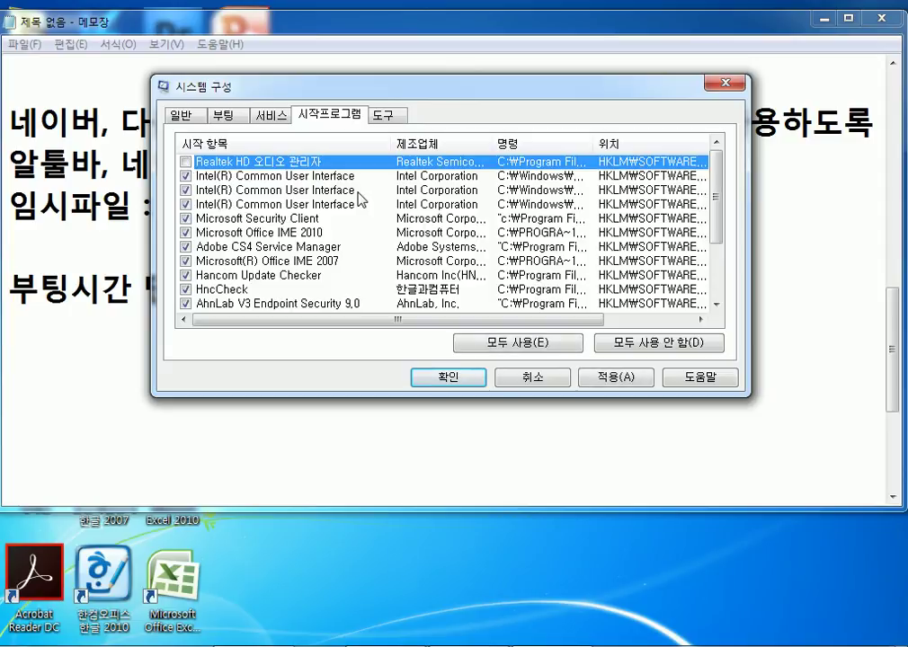
click(186, 162)
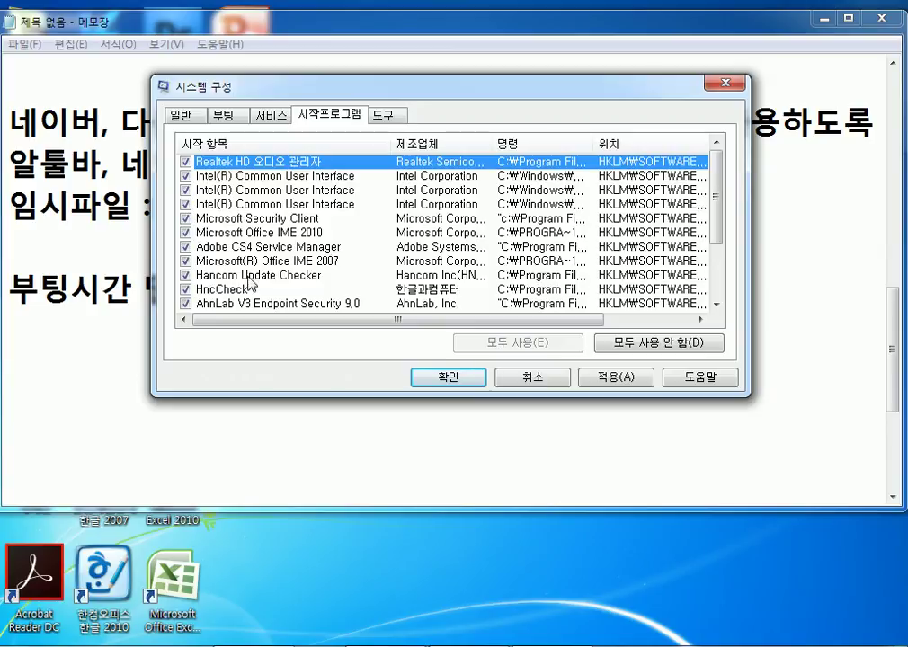
click(316, 277)
scroll(316, 277, down, 2)
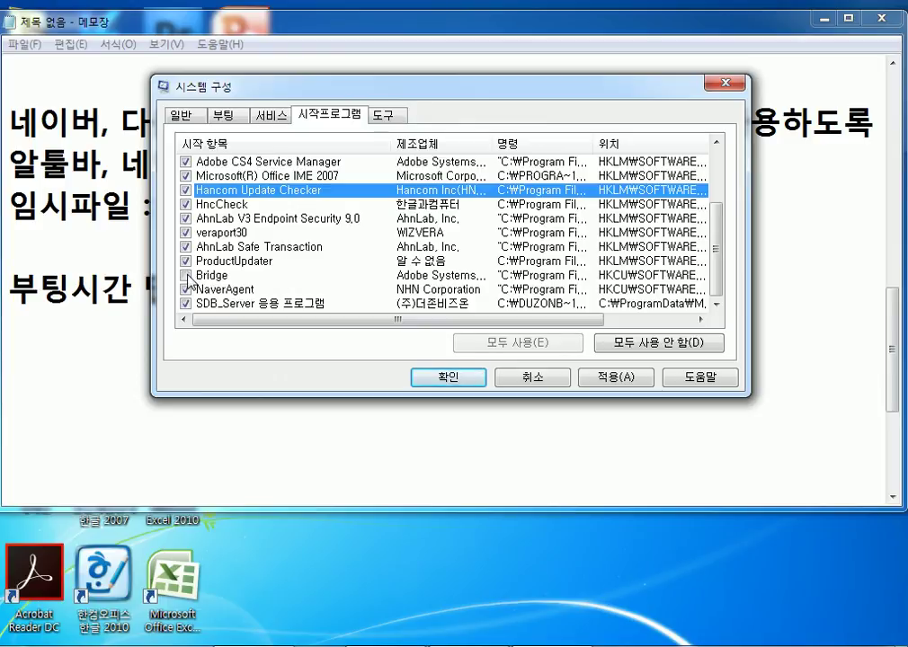
click(186, 275)
Uncheck ProductUpdater and NaverAgent in the startup list, widening the Command column to read paths.
double_click(594, 143)
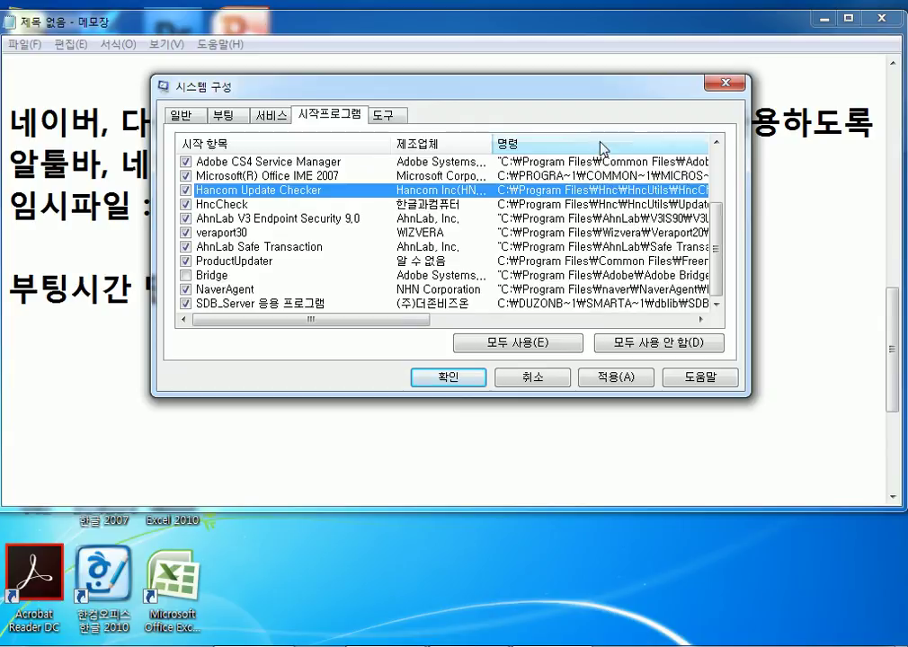
drag(395, 320, 377, 338)
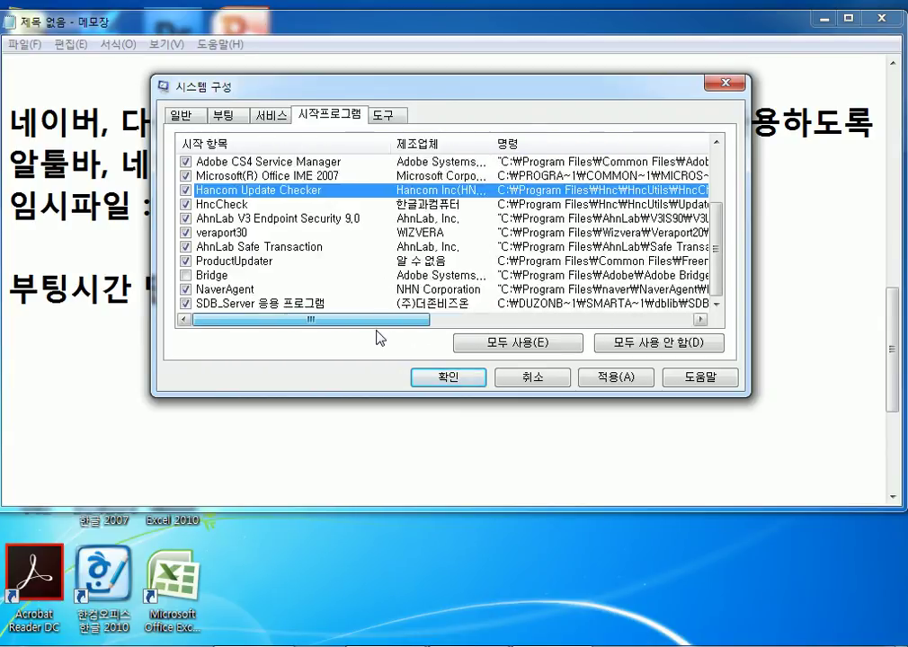
click(187, 261)
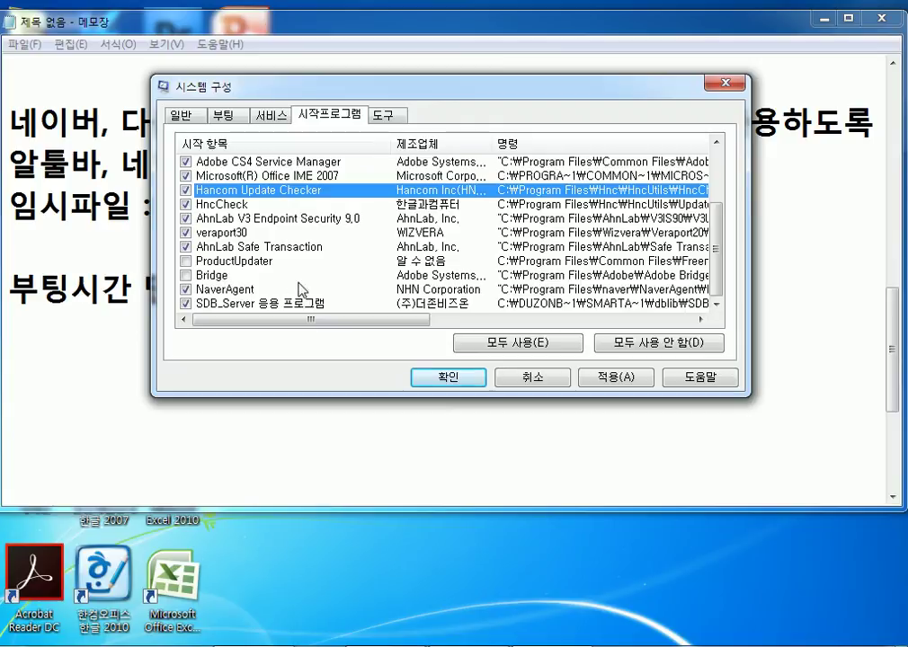
drag(314, 320, 431, 330)
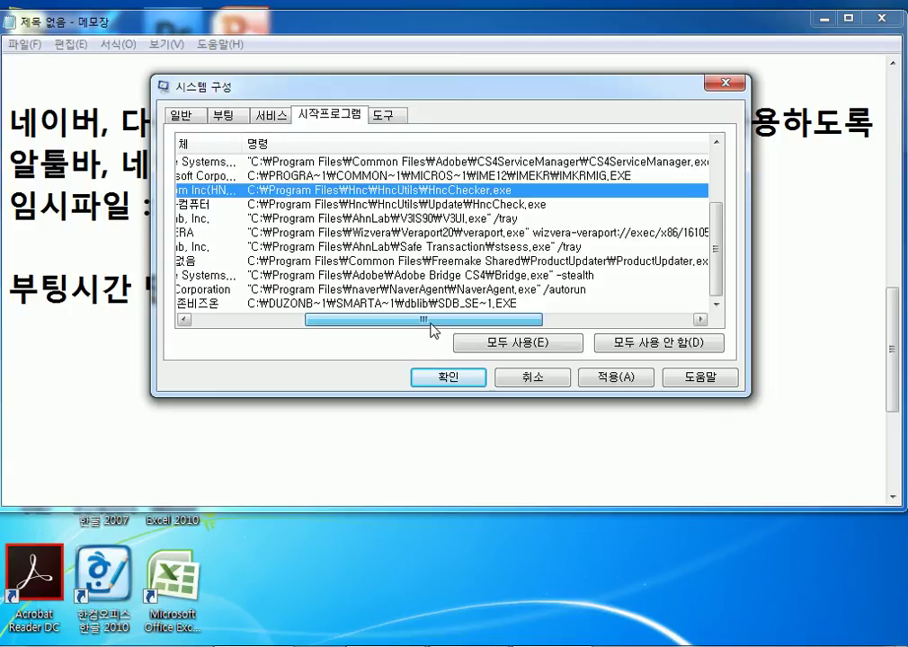
drag(431, 330, 294, 331)
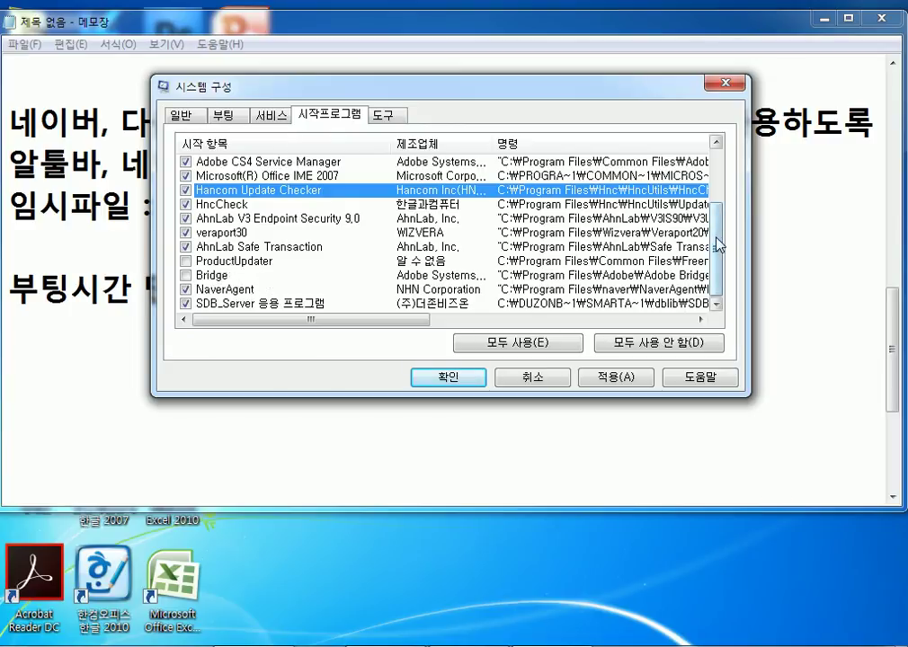
click(248, 297)
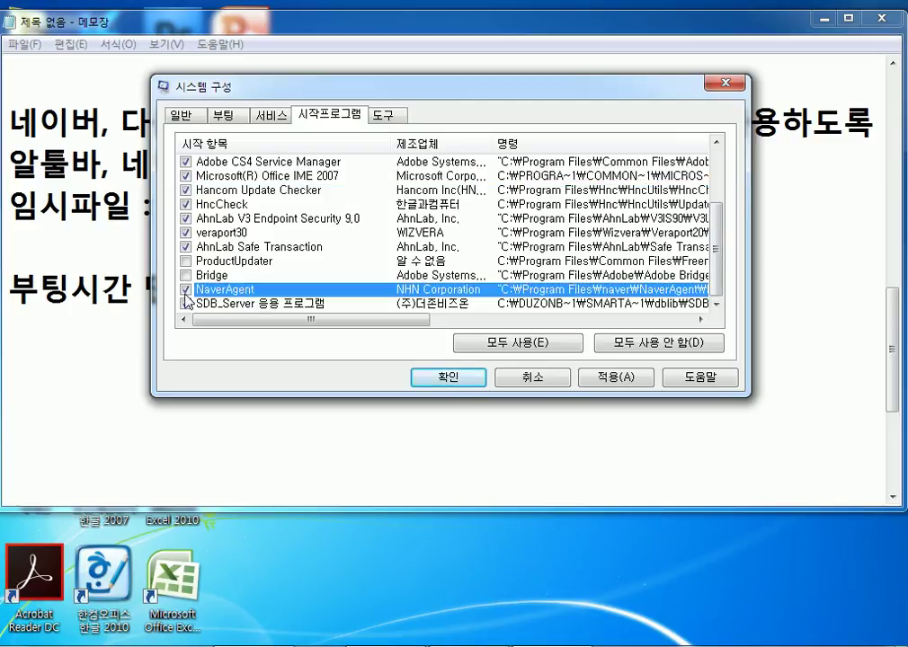
click(186, 291)
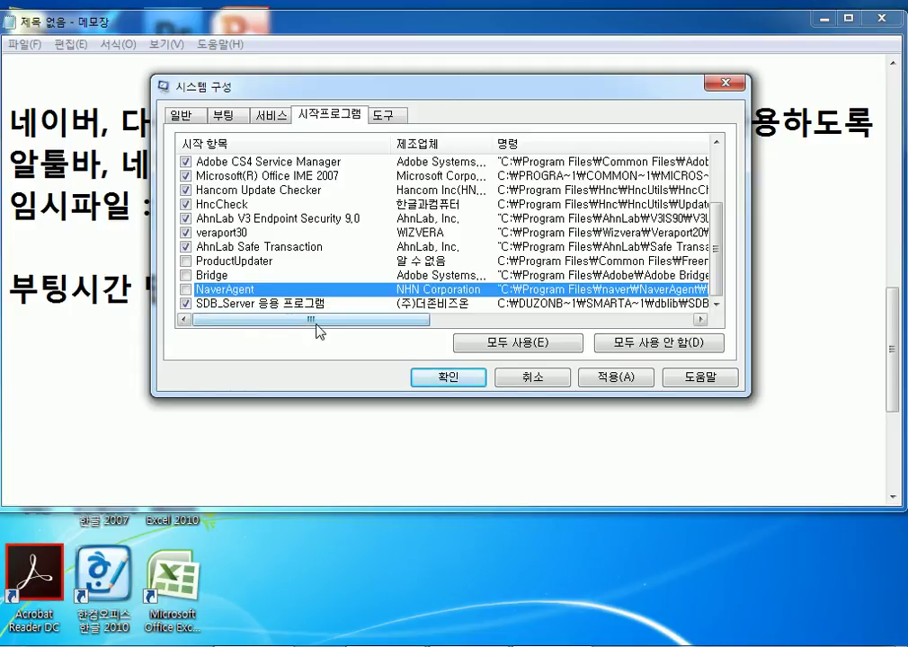
mouse_move(249, 328)
mouse_down()
mouse_move(266, 329)
mouse_move(252, 327)
mouse_up()
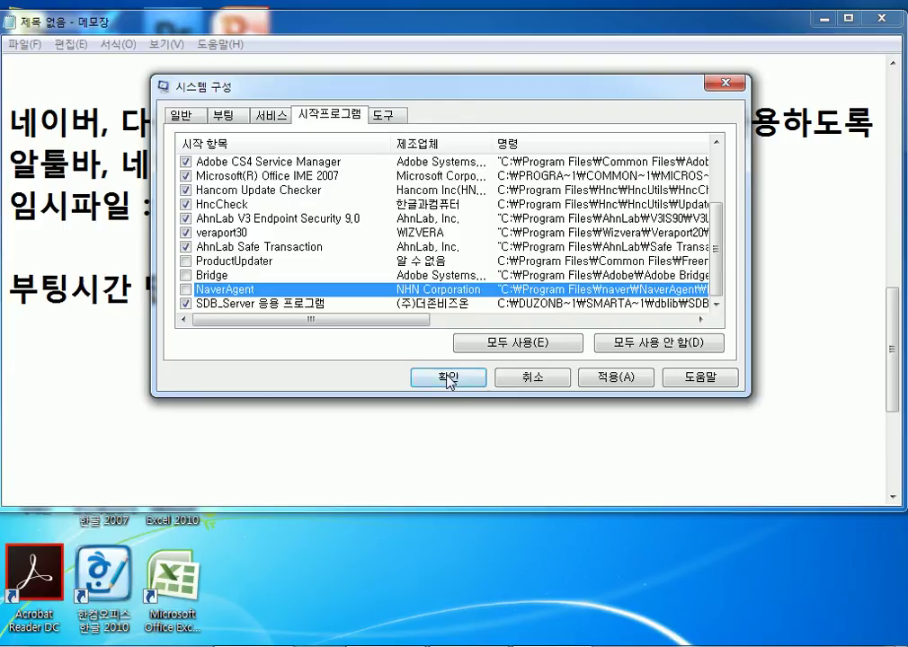
click(227, 262)
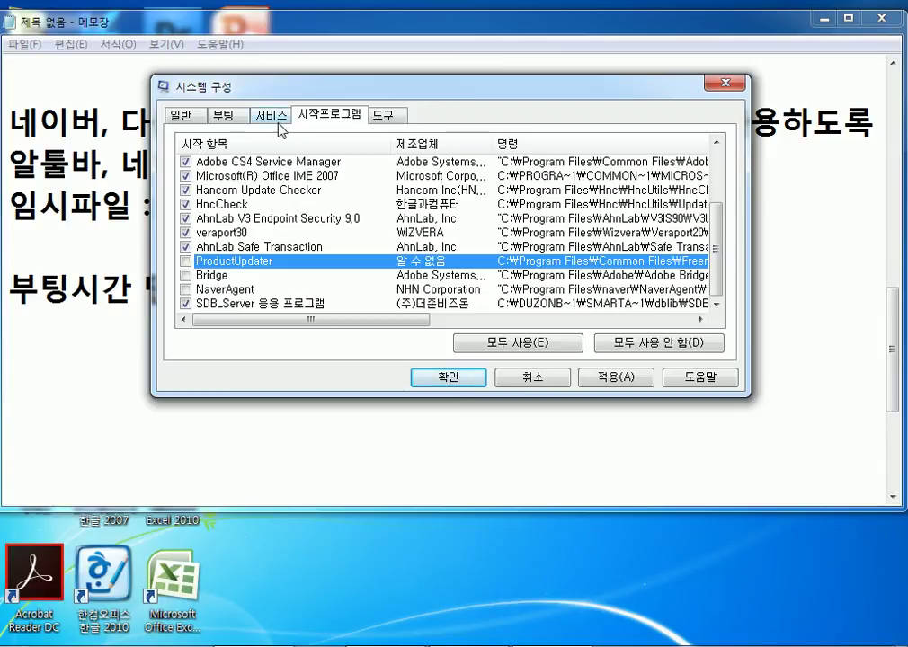
Apply the startup changes with OK, tick 'Don't show this message again', and choose 'Exit without restart'.
click(268, 114)
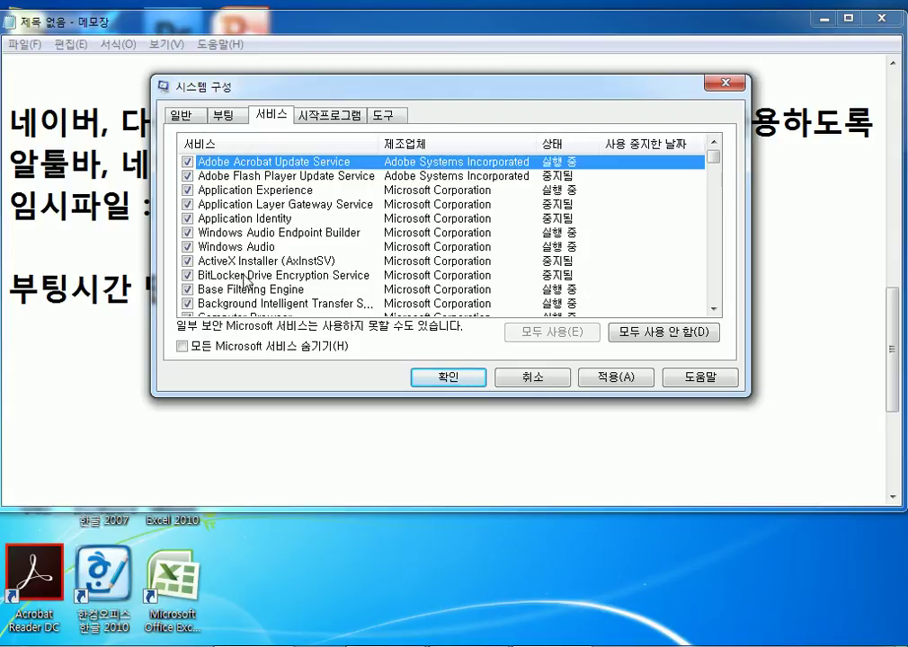
click(383, 115)
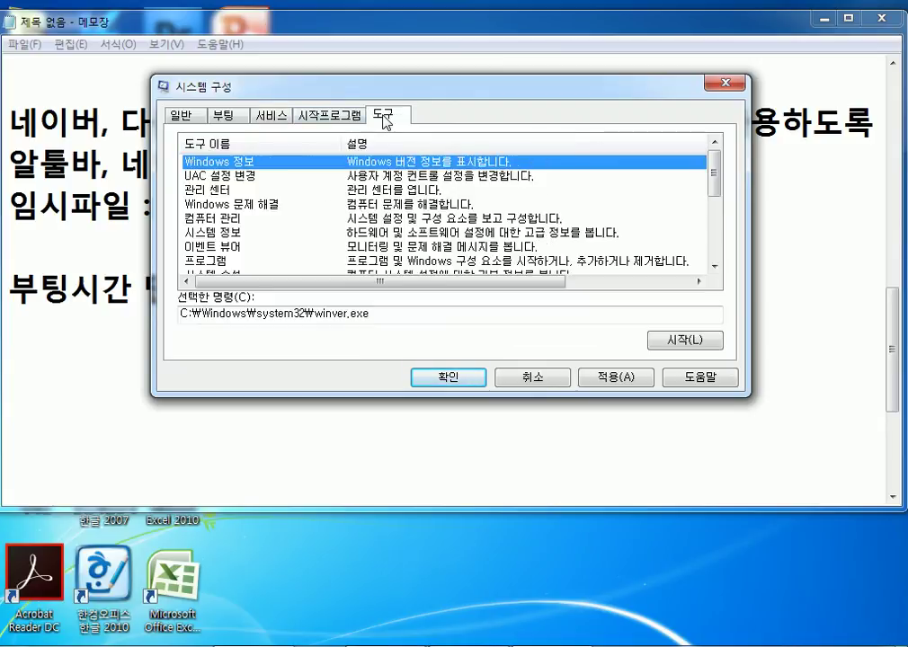
click(327, 117)
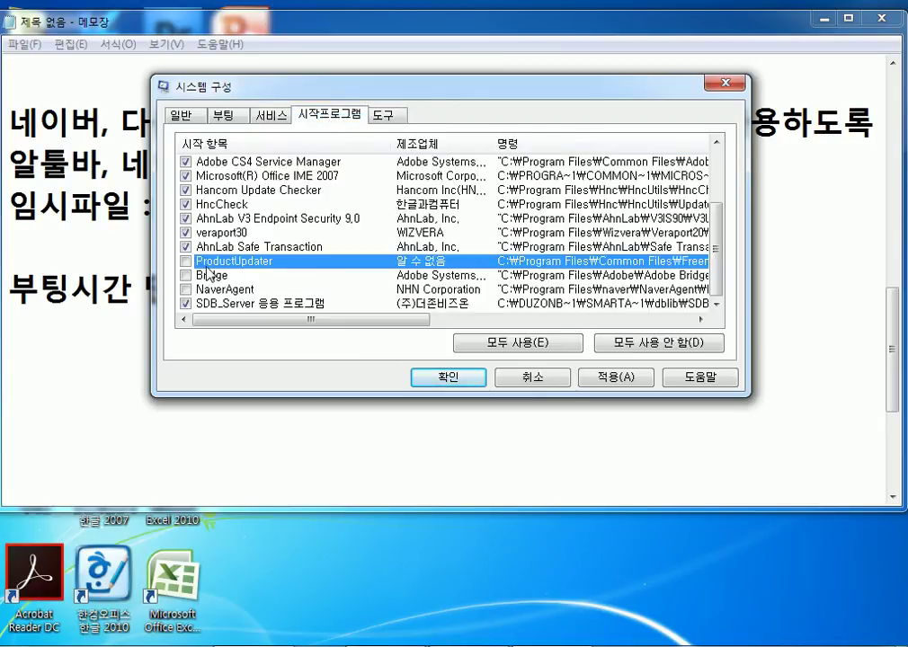
click(450, 378)
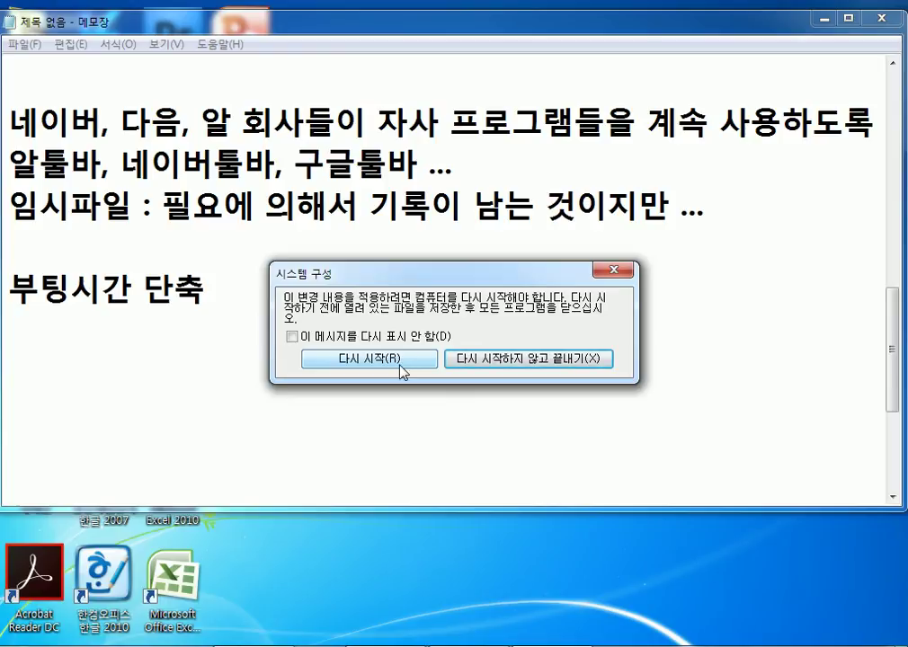
click(291, 338)
click(291, 338)
click(300, 339)
click(518, 361)
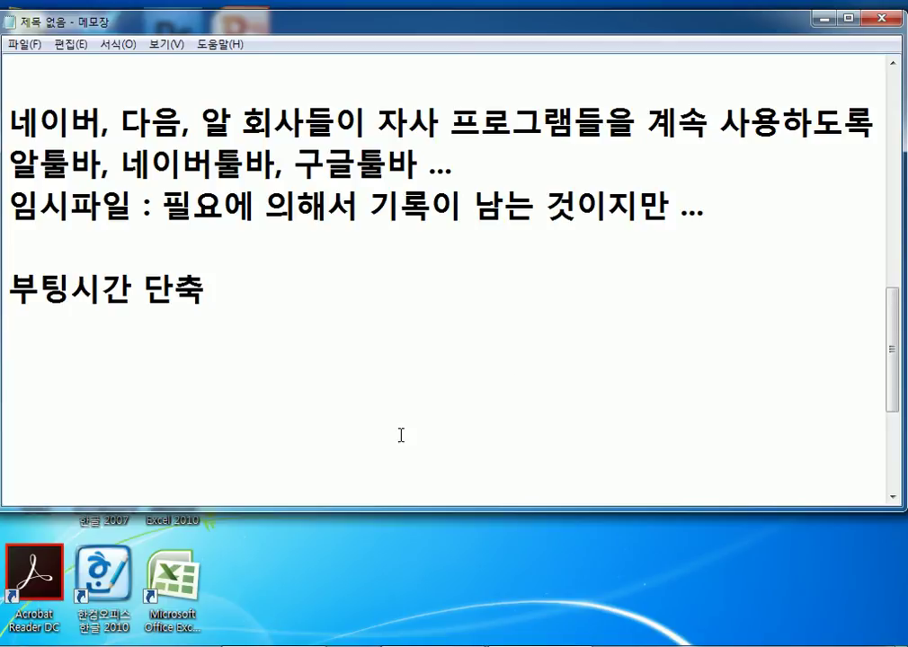
Launch the System Configuration utility (msconfig) from the Run box.
key(super+r)
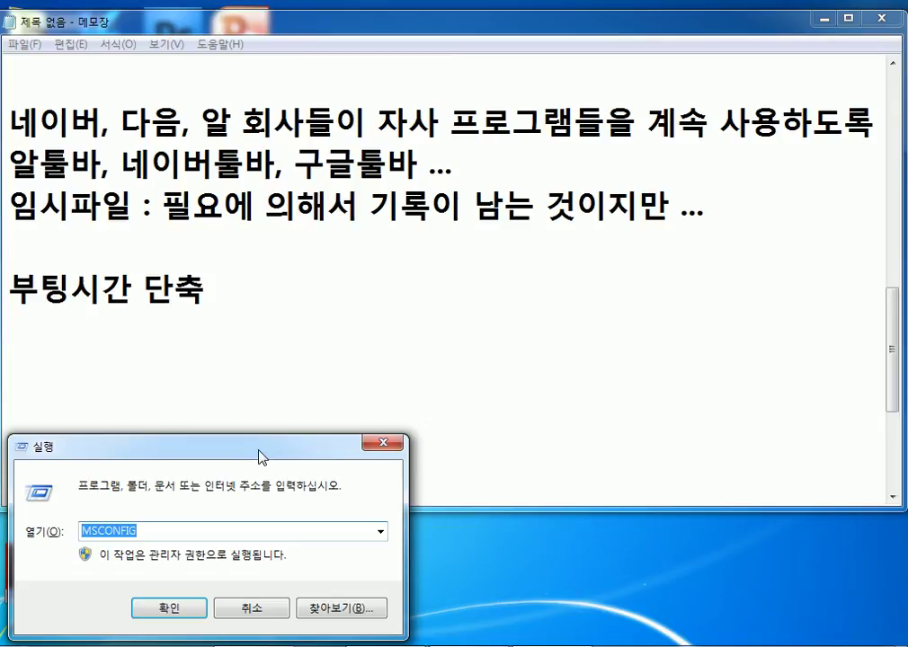
drag(260, 456, 428, 245)
click(339, 396)
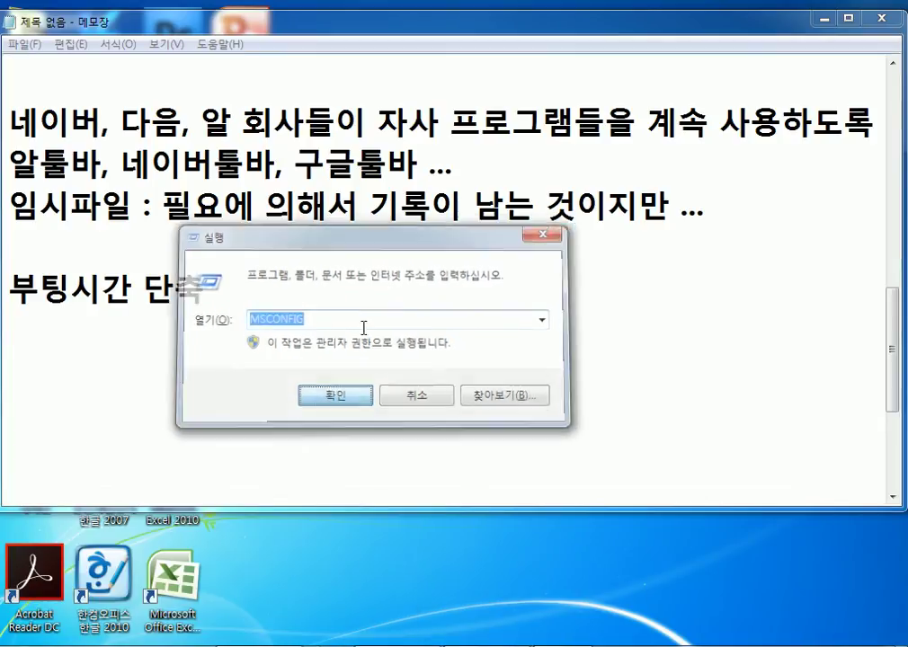
Look over the startup list and startup mode, then show the boot settings with the 30-second timeout.
click(332, 202)
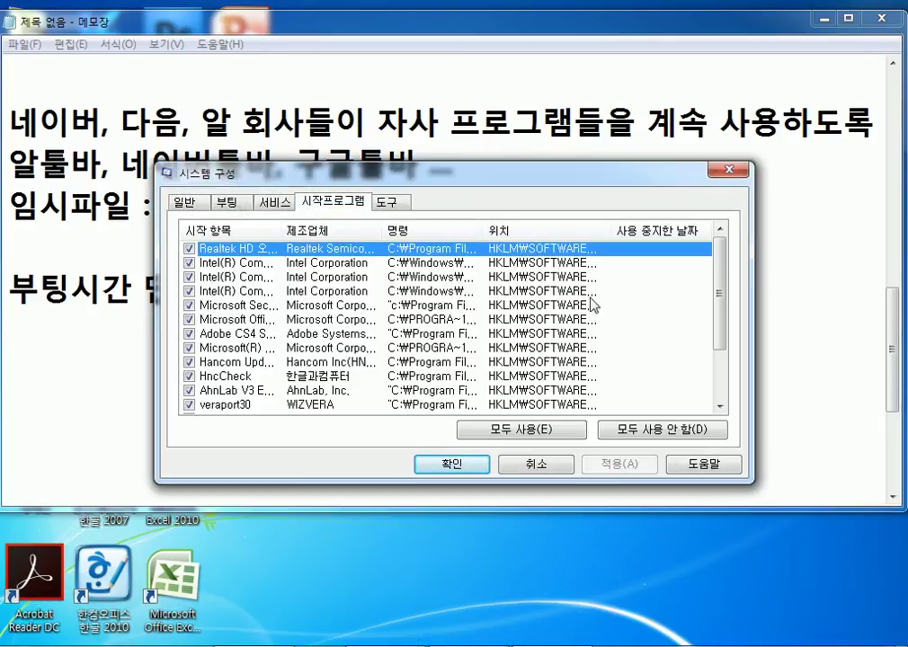
scroll(722, 284, down, 2)
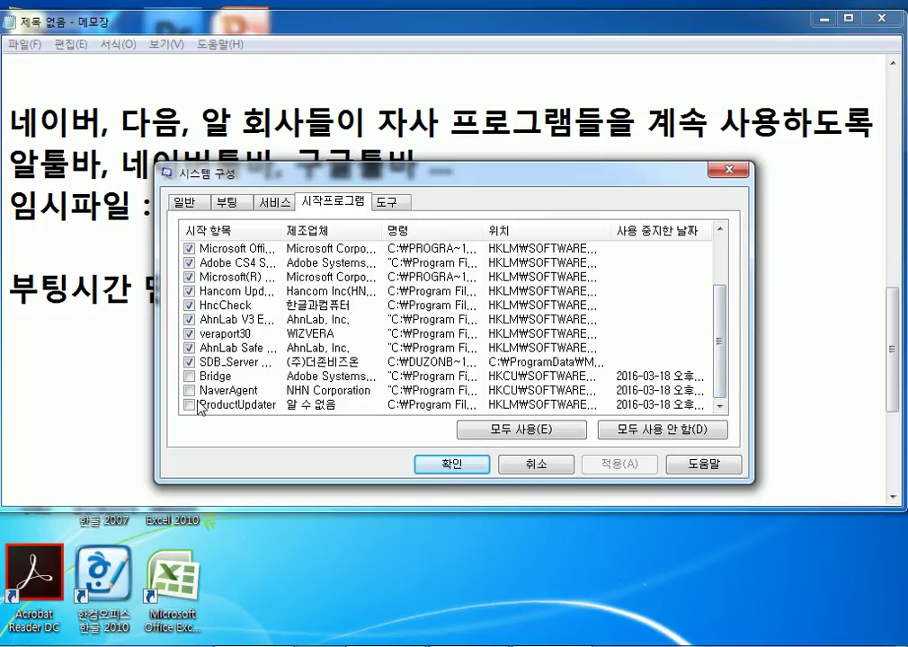
drag(184, 173, 205, 138)
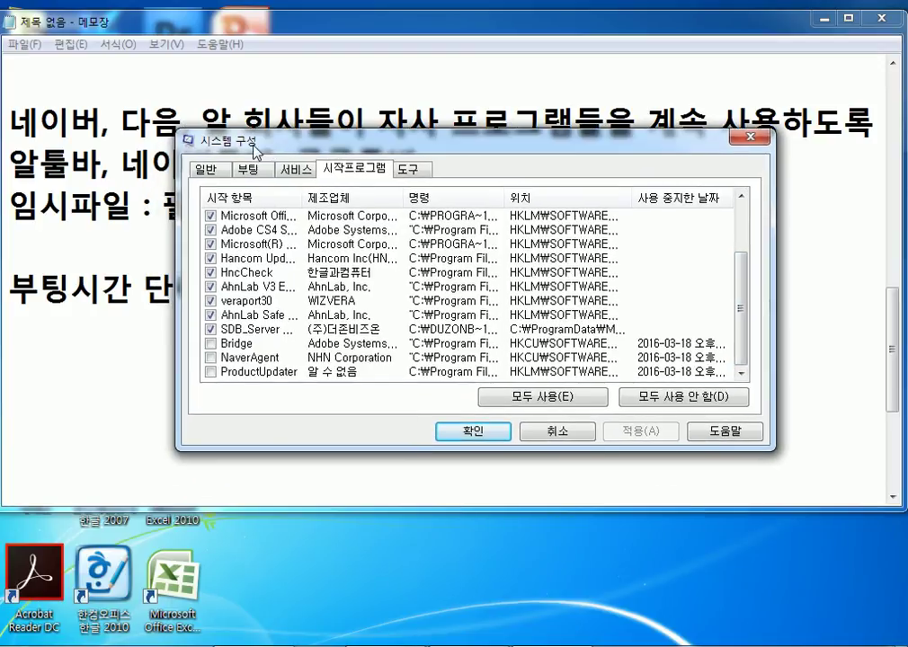
click(221, 169)
click(239, 171)
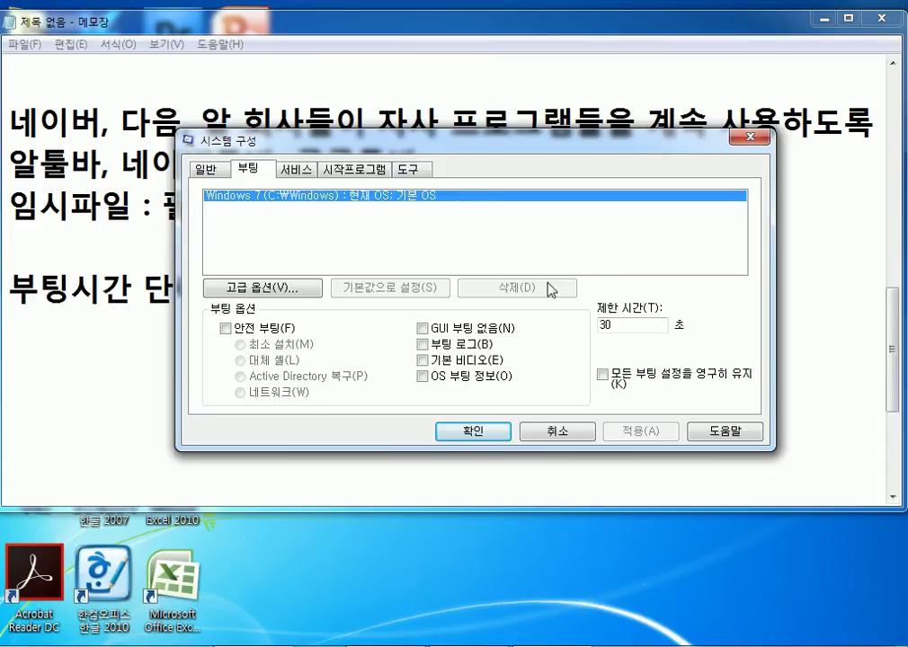
Type a new boot timeout (10, then 3), then review the Startup list and General startup mode.
drag(622, 321, 565, 330)
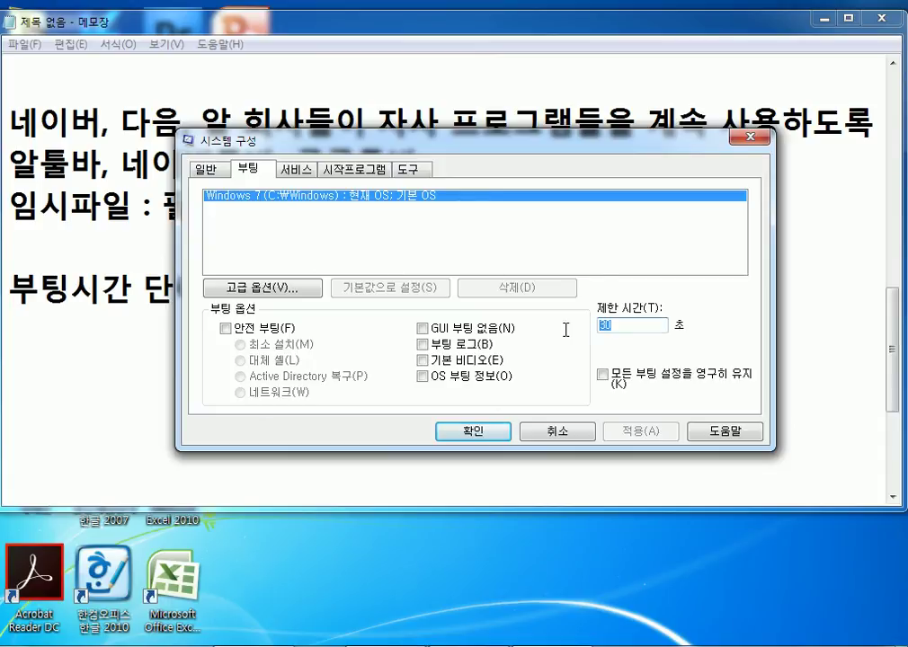
text(10)
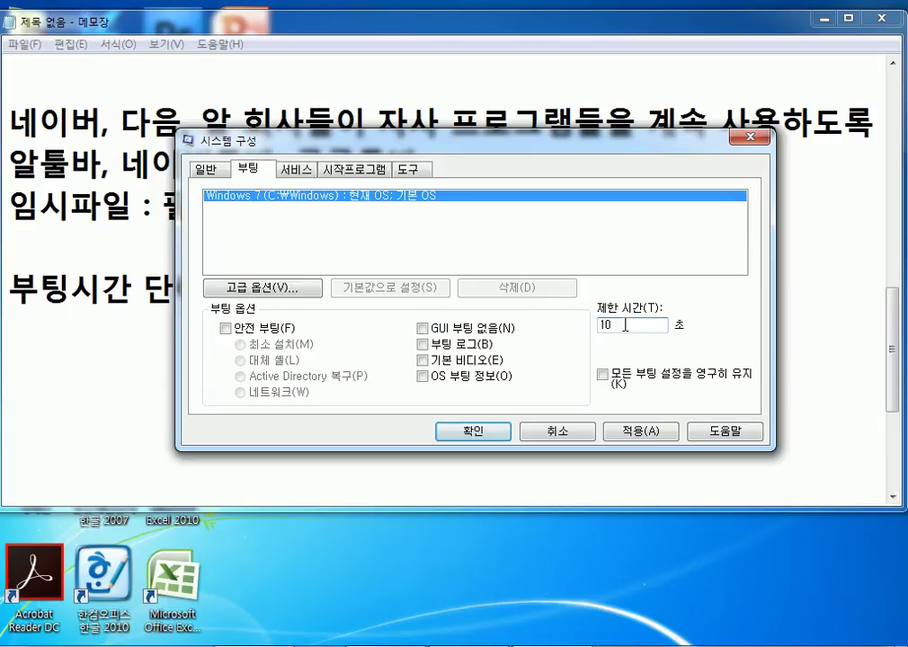
drag(625, 326, 574, 329)
text(3)
click(368, 173)
click(207, 170)
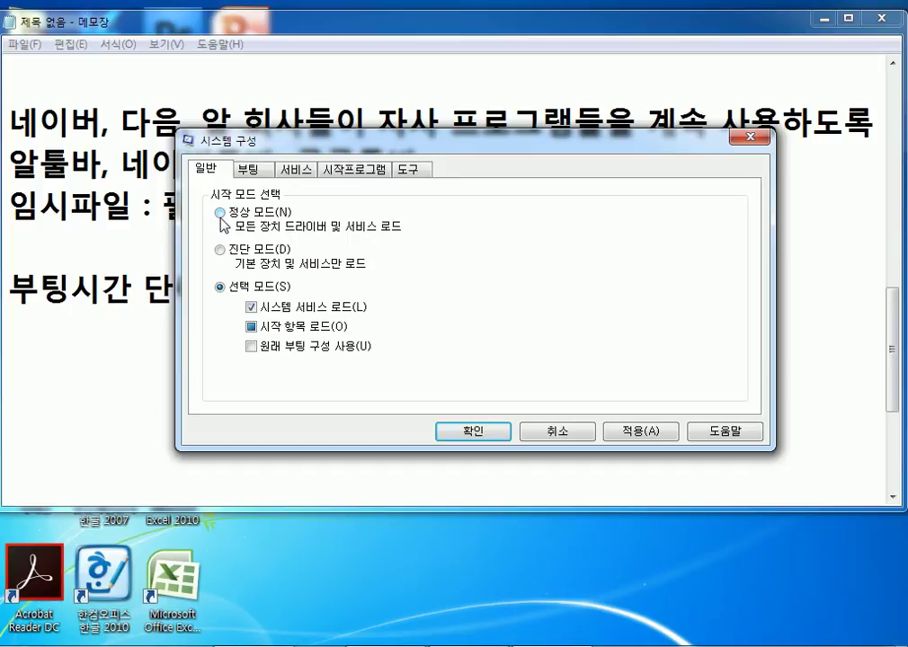
Recheck Startup and General, confirm System Configuration with OK, and move below the '부팅시간 단축' heading in Notepad.
click(354, 169)
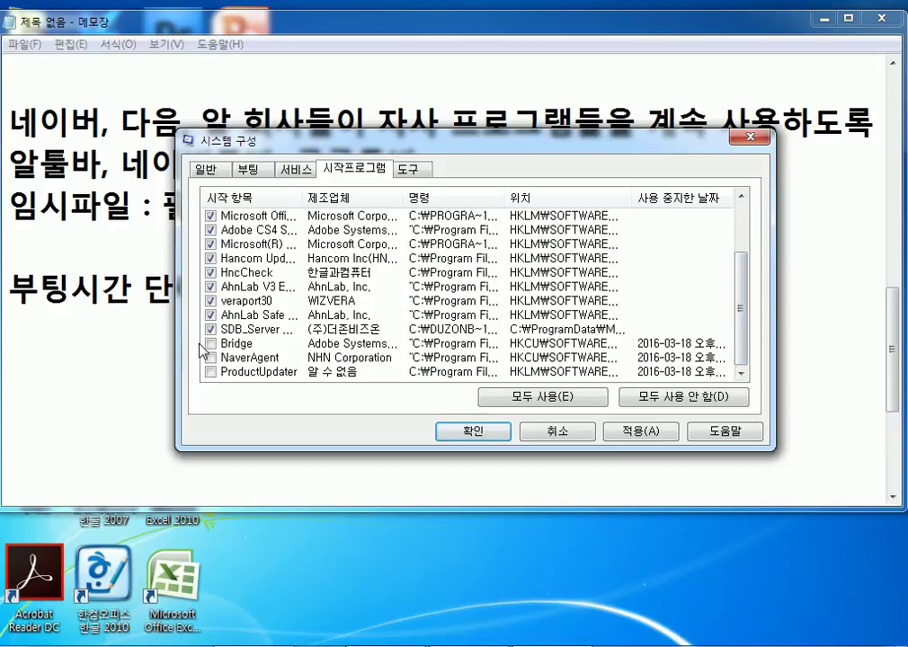
click(212, 170)
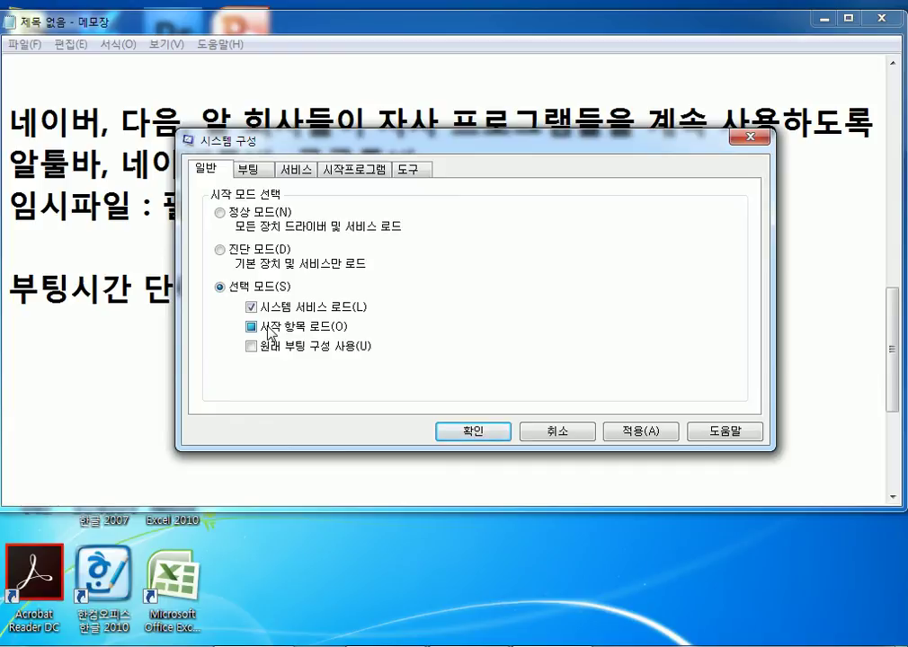
click(472, 432)
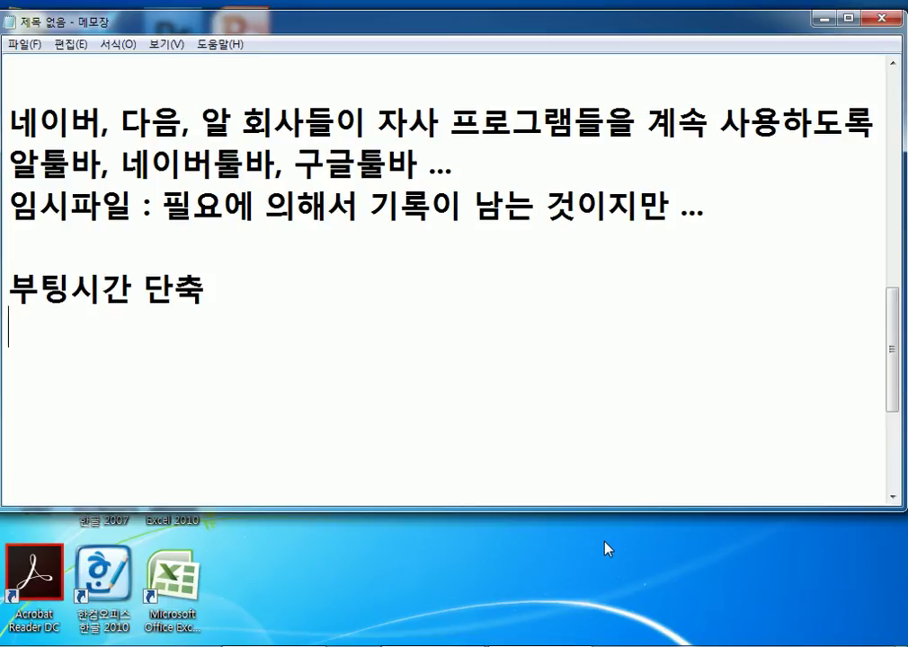
key(Down)
key(Down)
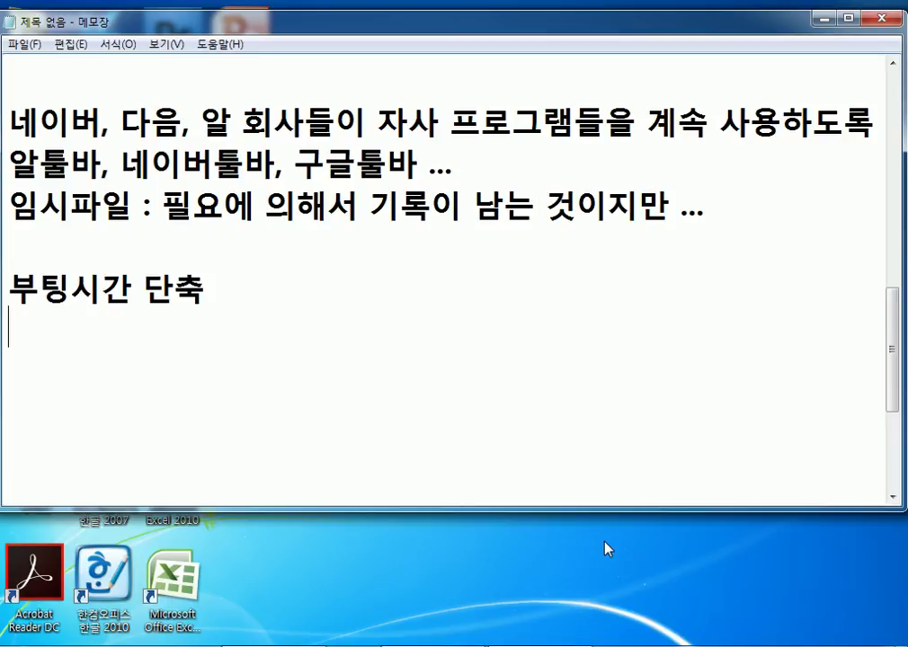
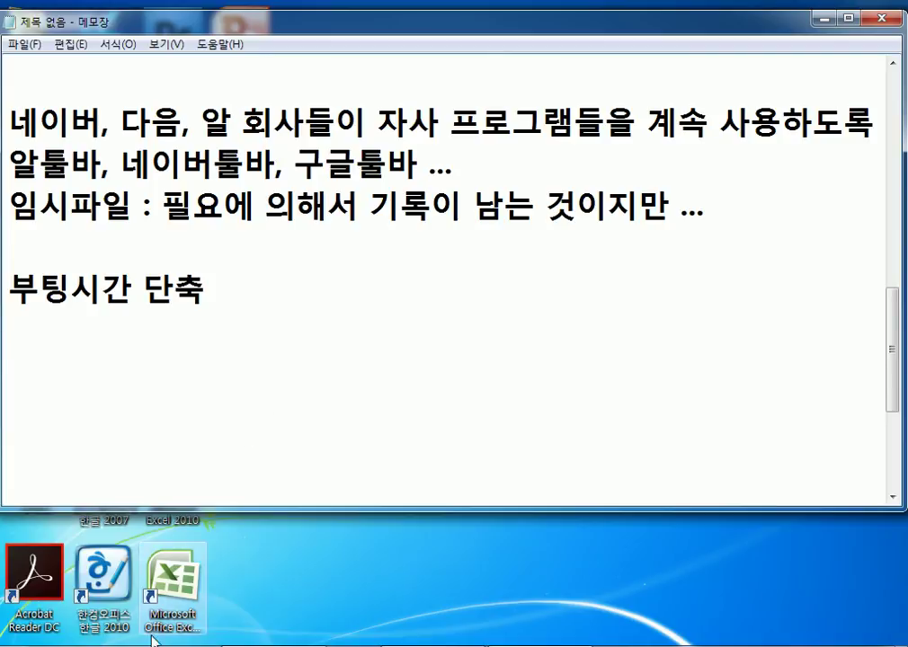
Open Control Panel from the Start menu and go to 'Uninstall a program' under Programs.
key(super)
click(272, 333)
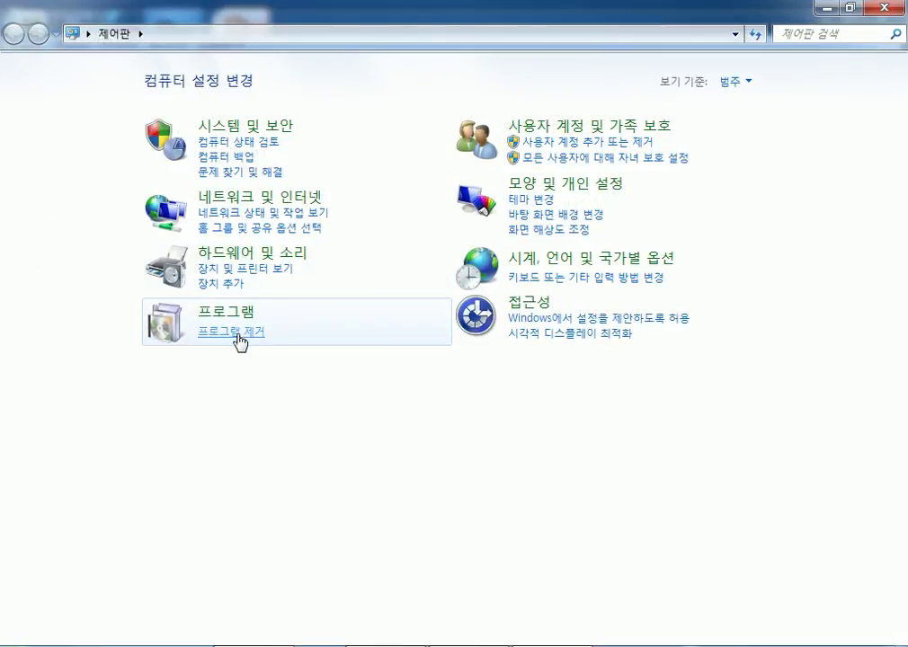
click(238, 335)
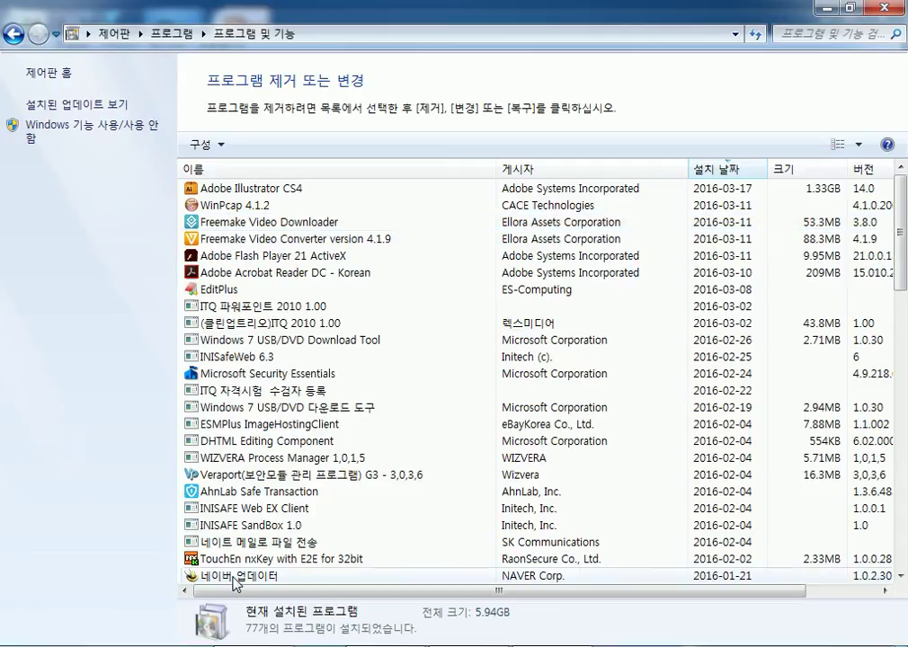
View the details of the 네이버 업데이터 and Daum 팟인코더 programs.
click(296, 575)
scroll(418, 420, down, 7)
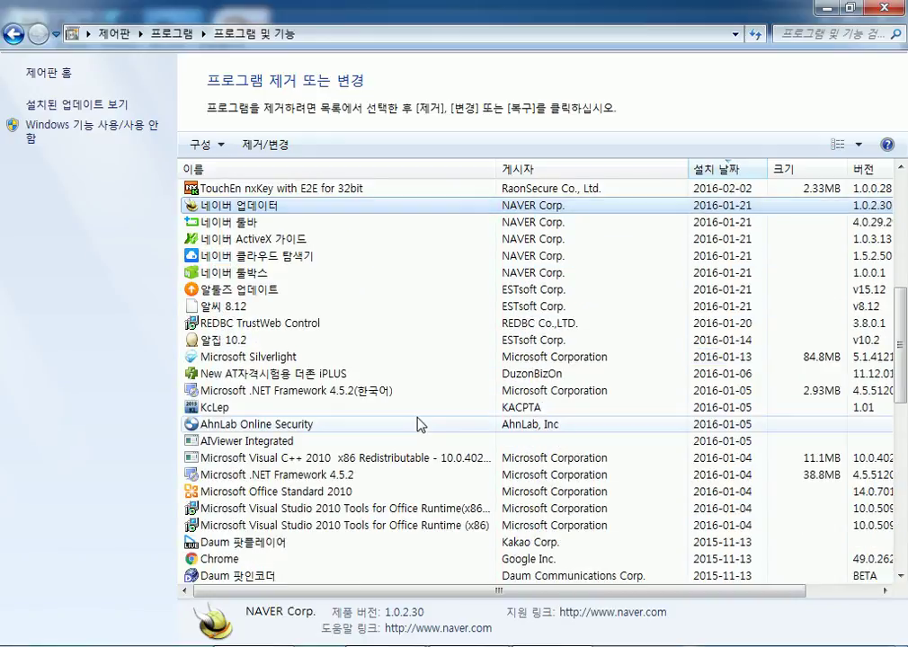
click(279, 575)
scroll(288, 514, down, 8)
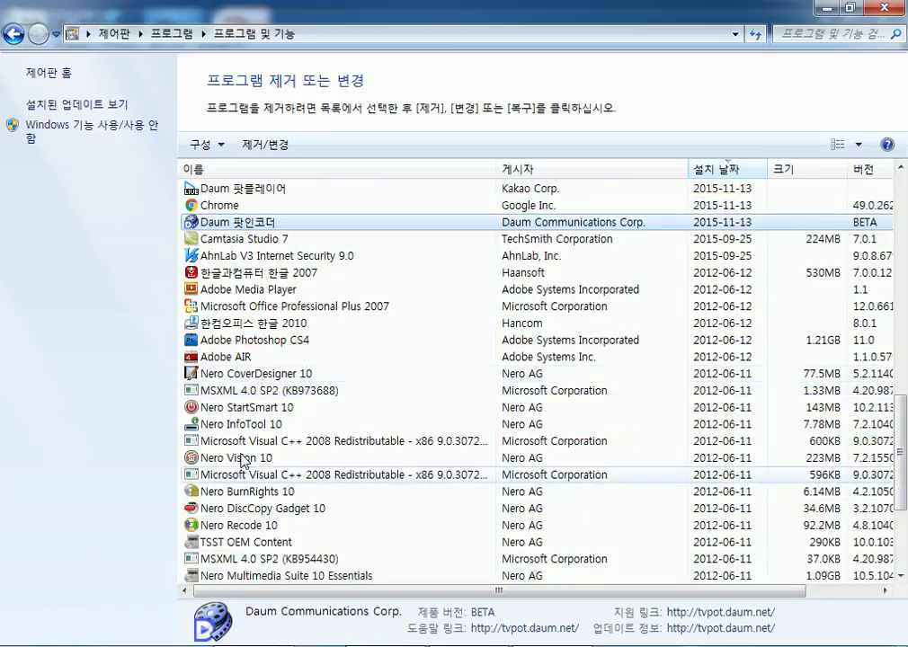
scroll(270, 394, down, 2)
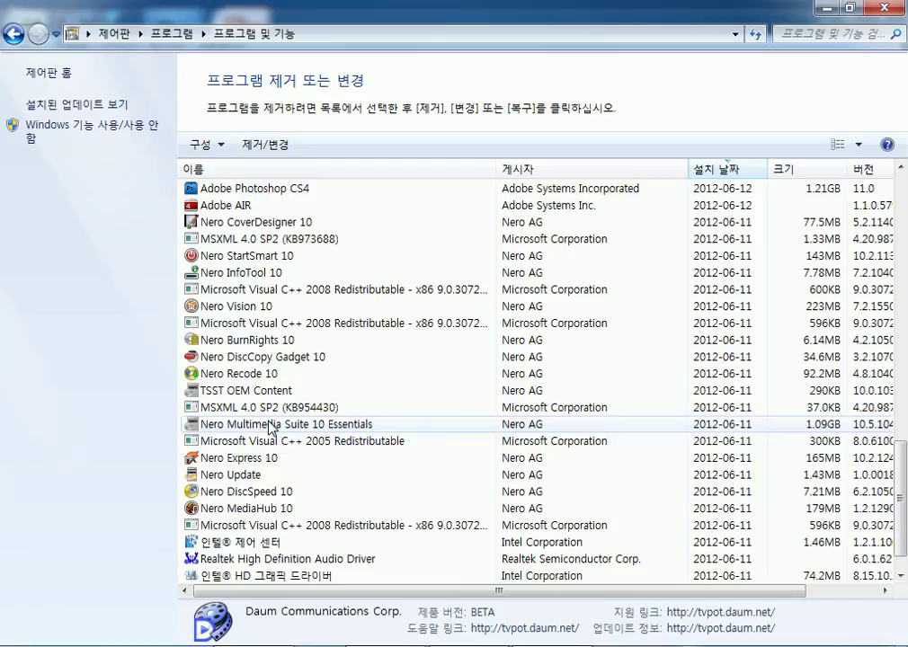
scroll(272, 431, up, 14)
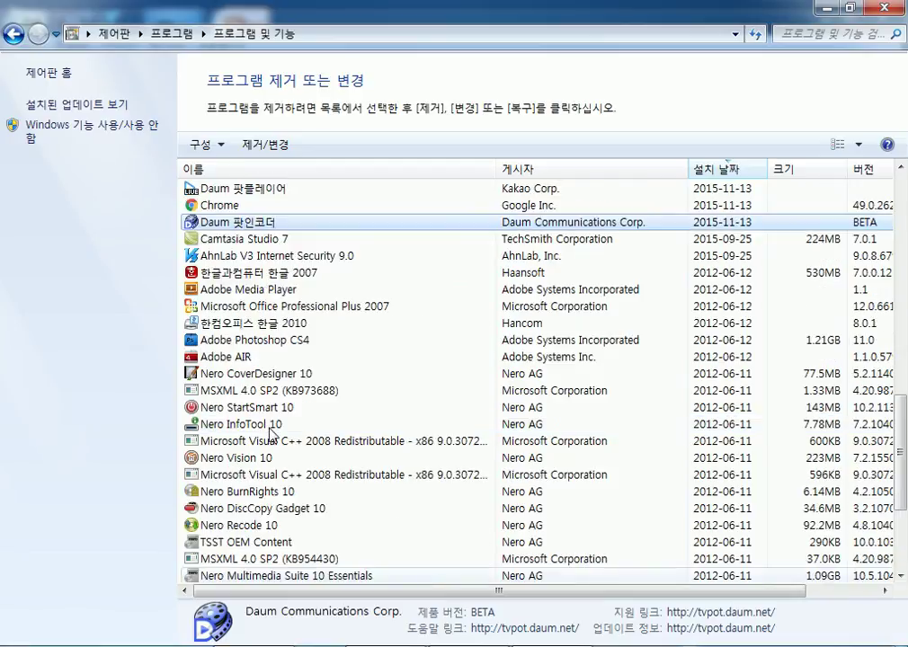
scroll(272, 433, up, 4)
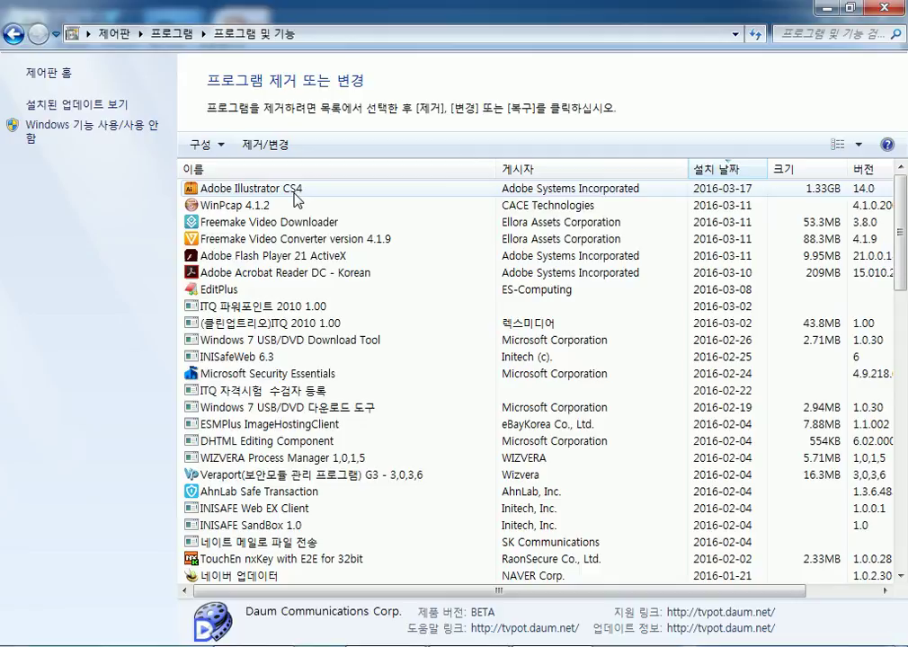
Check the details of ITQ 파워포인트 2010 1.00 and INISafeWeb 6.3, then switch to Chrome.
click(229, 310)
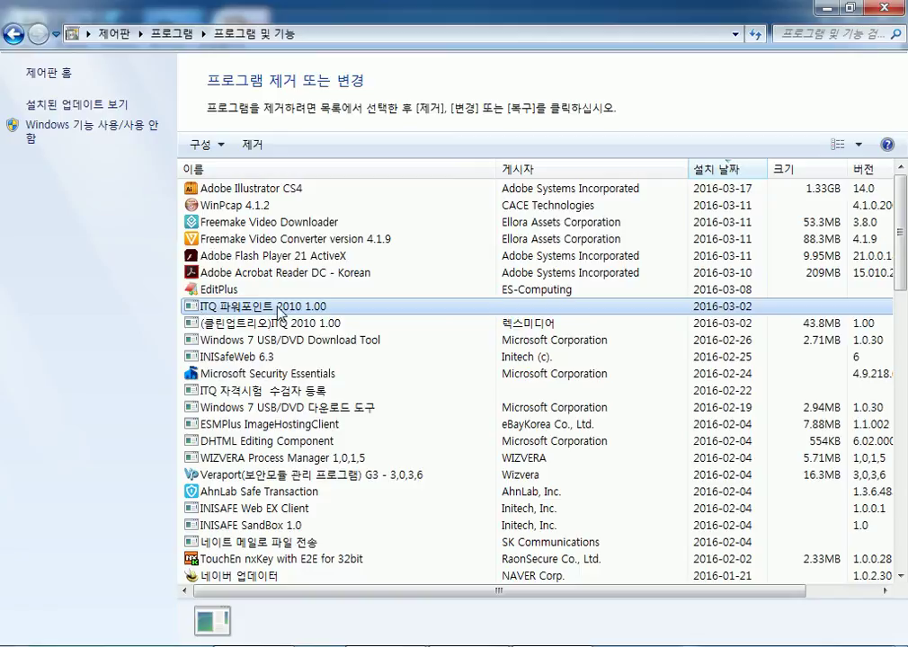
click(234, 359)
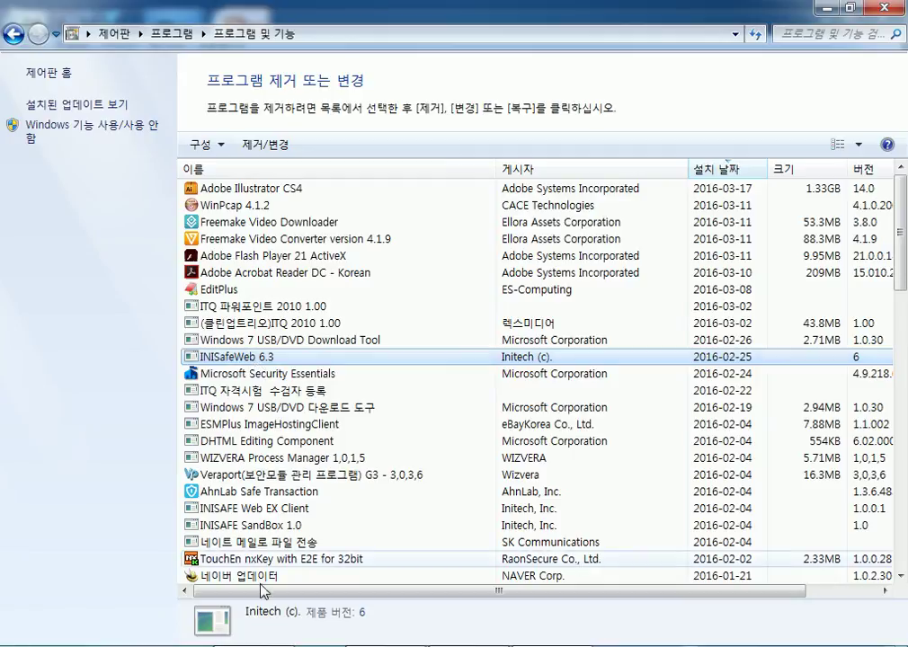
key(alt+Tab)
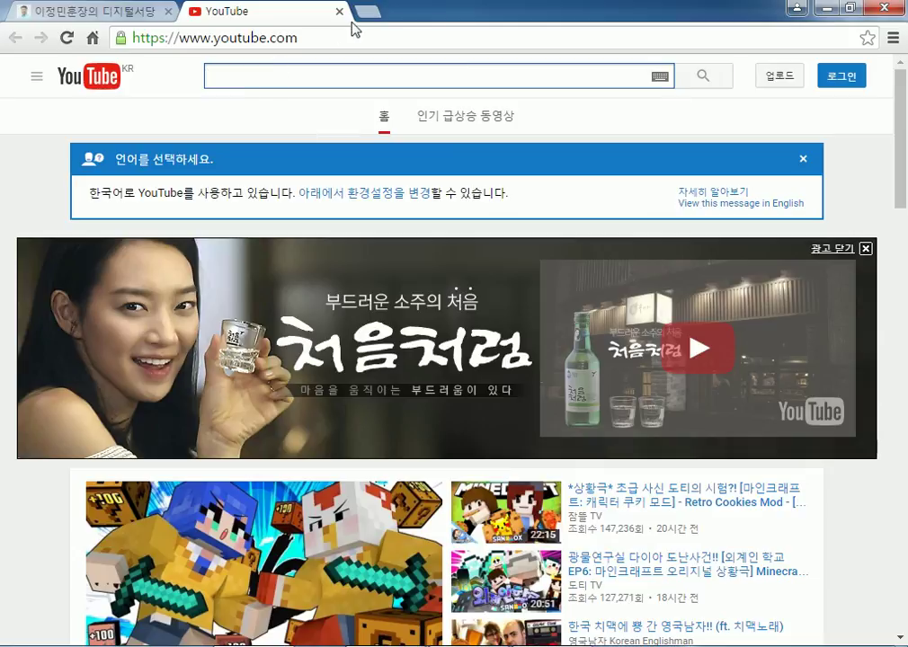
Close the YouTube tab and open the PC정비 board's post list.
click(341, 13)
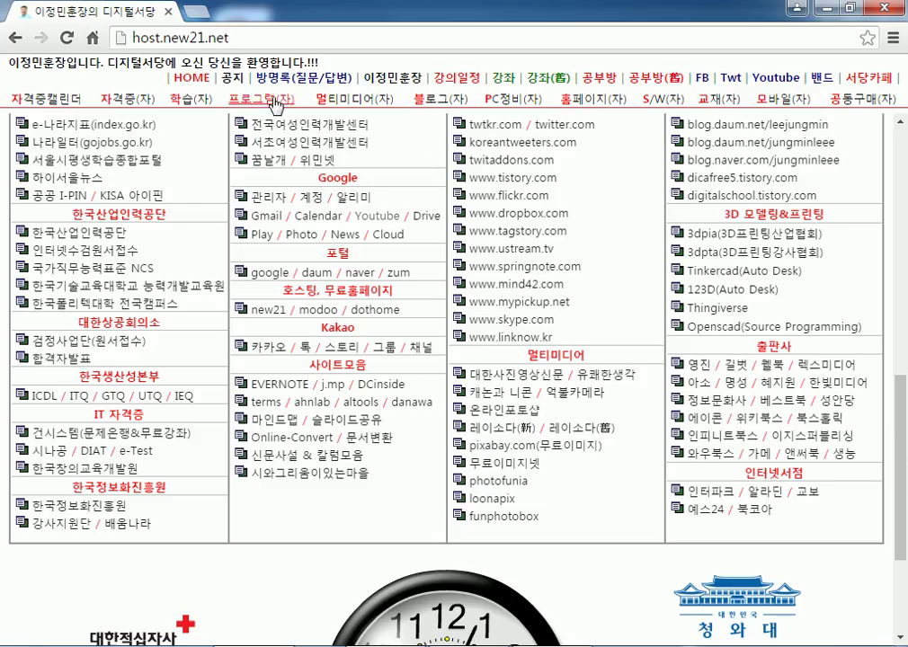
click(522, 100)
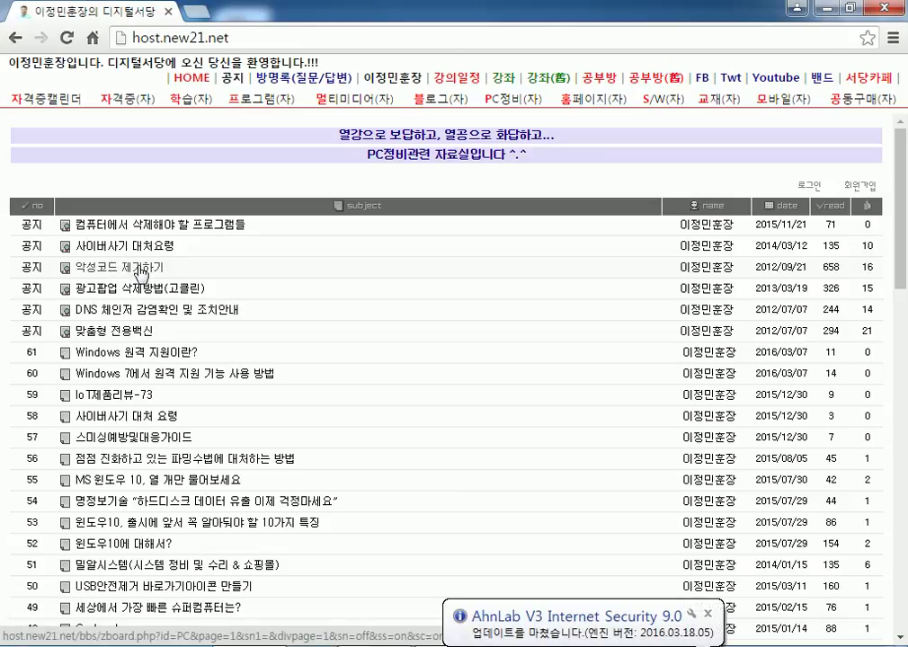
scroll(224, 377, down, 15)
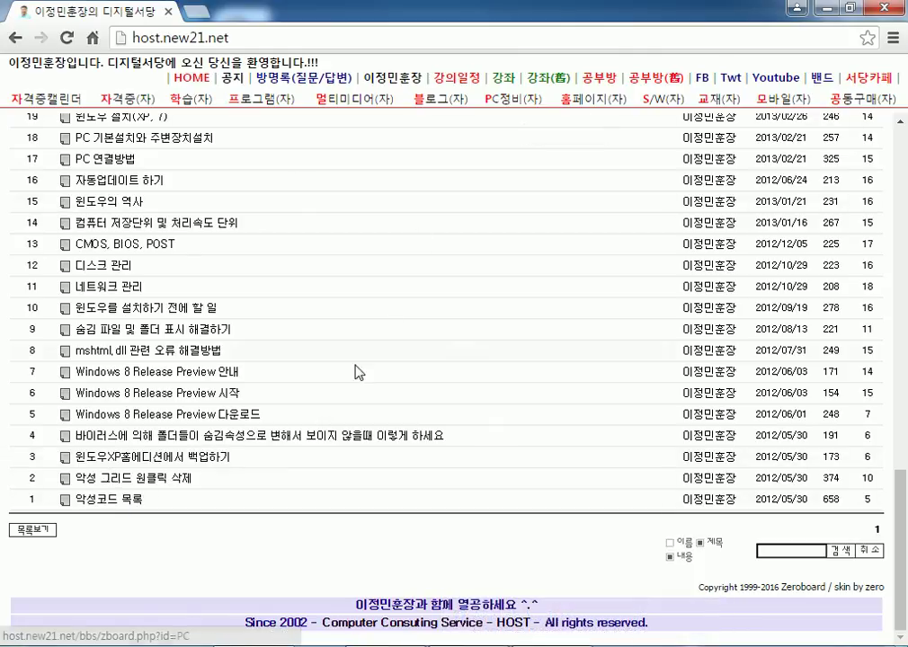
Open and read through the 악성코드 목록 post.
click(112, 501)
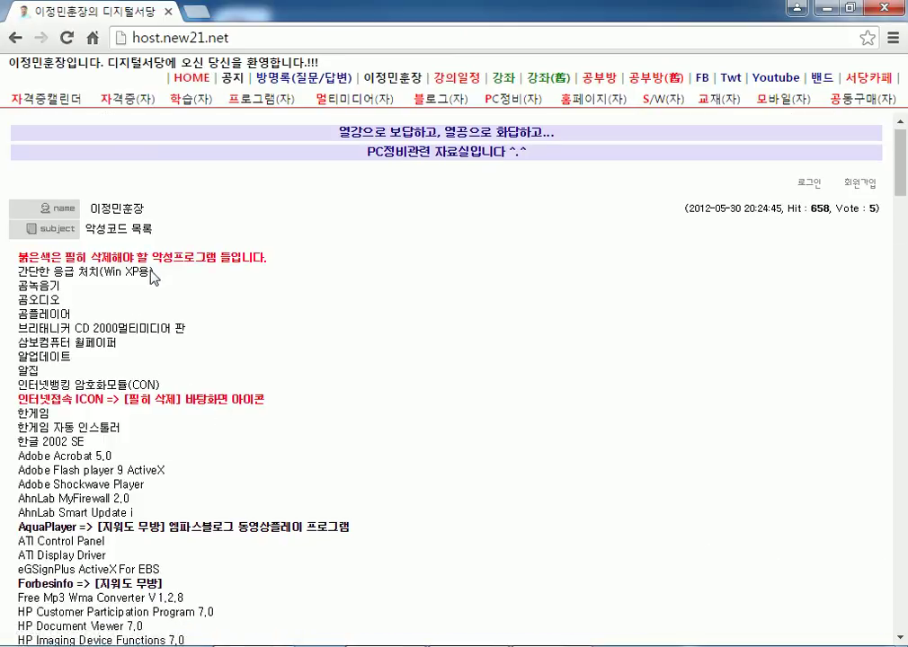
scroll(153, 277, down, 3)
scroll(151, 274, down, 4)
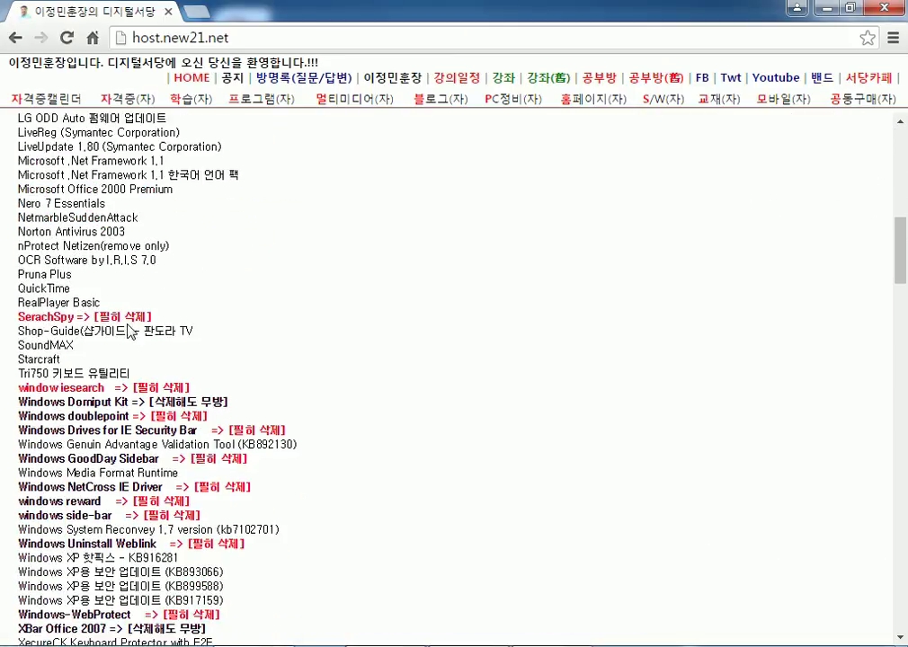
scroll(130, 332, down, 5)
scroll(129, 329, down, 5)
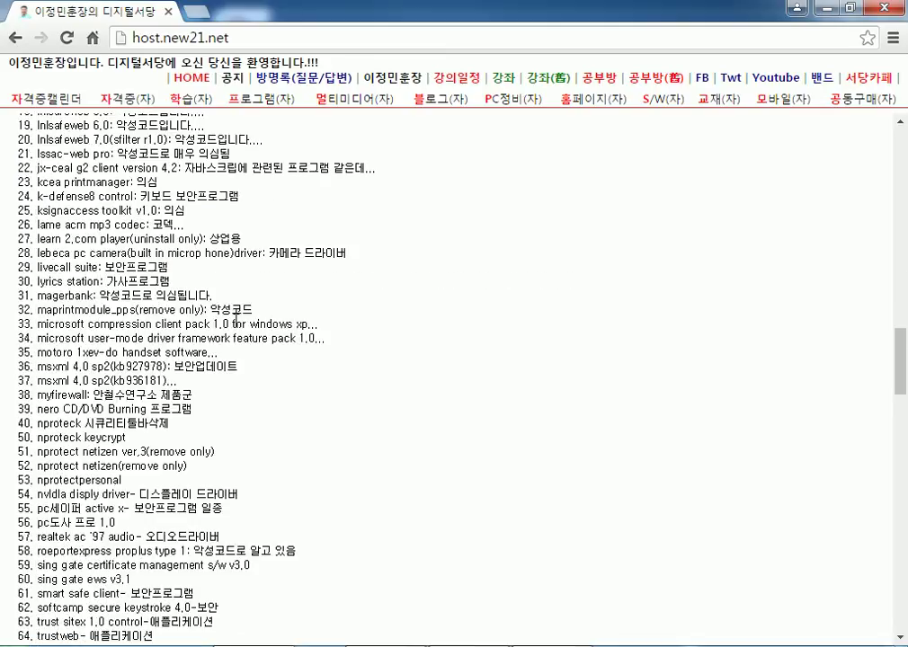
scroll(751, 374, down, 5)
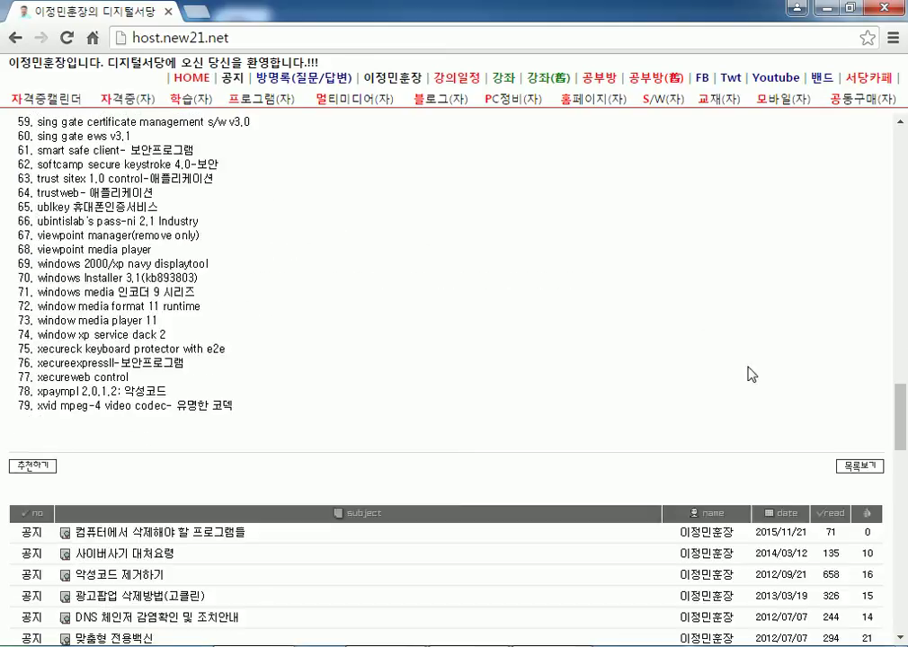
scroll(710, 404, down, 15)
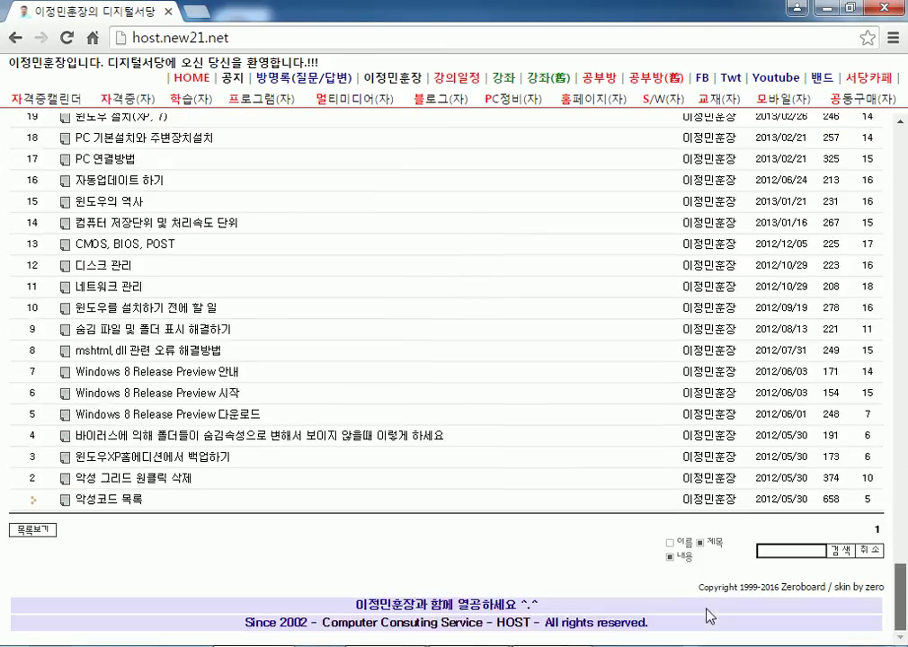
Open and skim the 악성 그리드 원클릭 삭제 post.
click(184, 478)
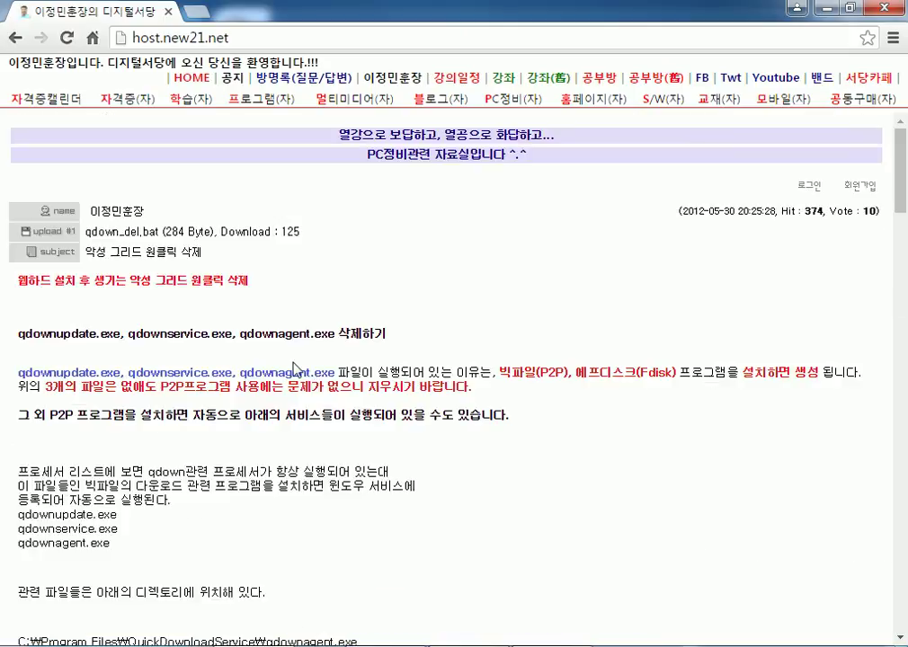
scroll(216, 344, down, 3)
scroll(146, 328, down, 5)
scroll(145, 328, up, 8)
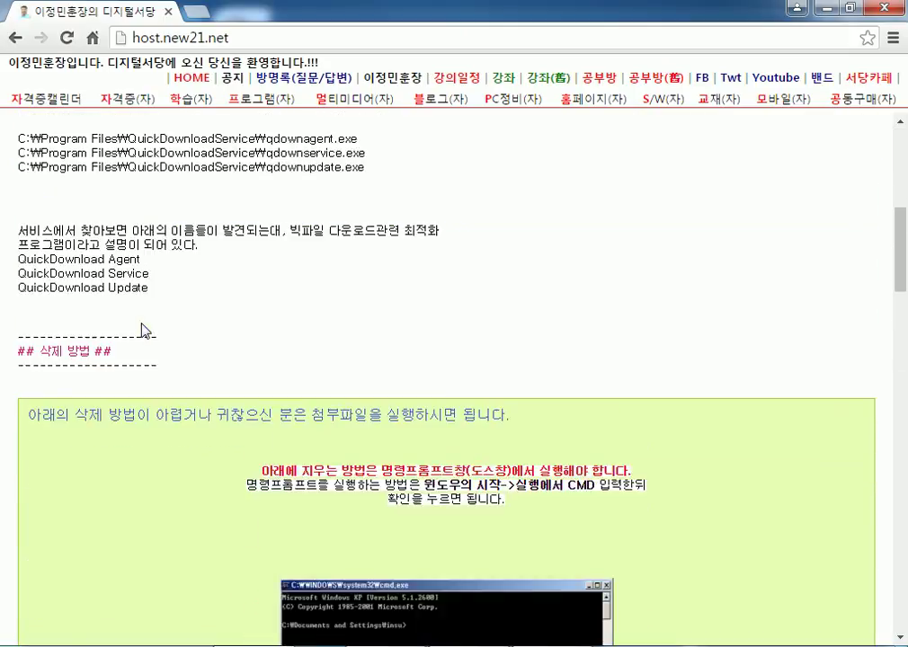
Return to the PC정비 list and read the 악성코드 제거하기 post.
click(507, 100)
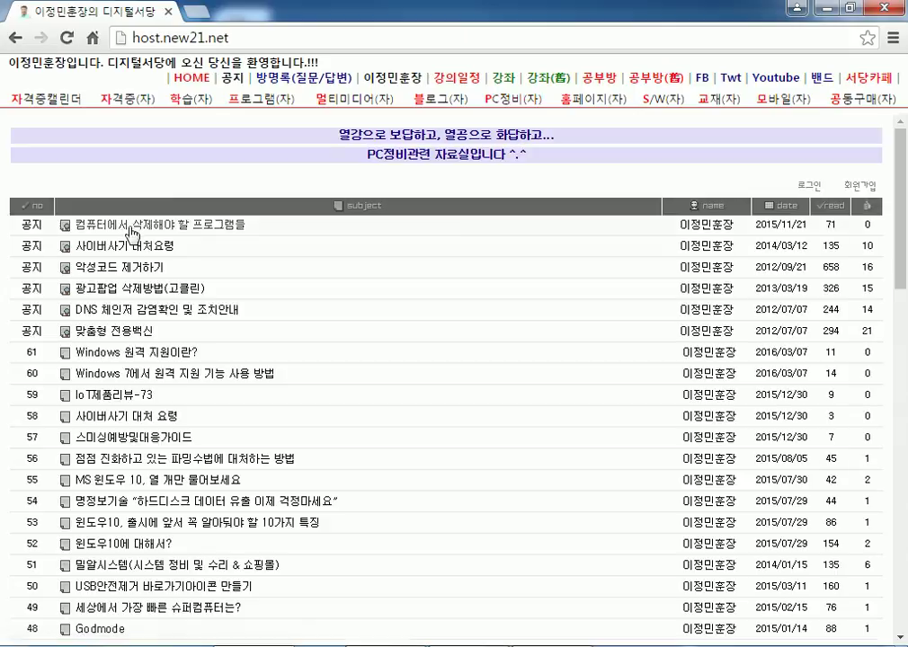
click(121, 266)
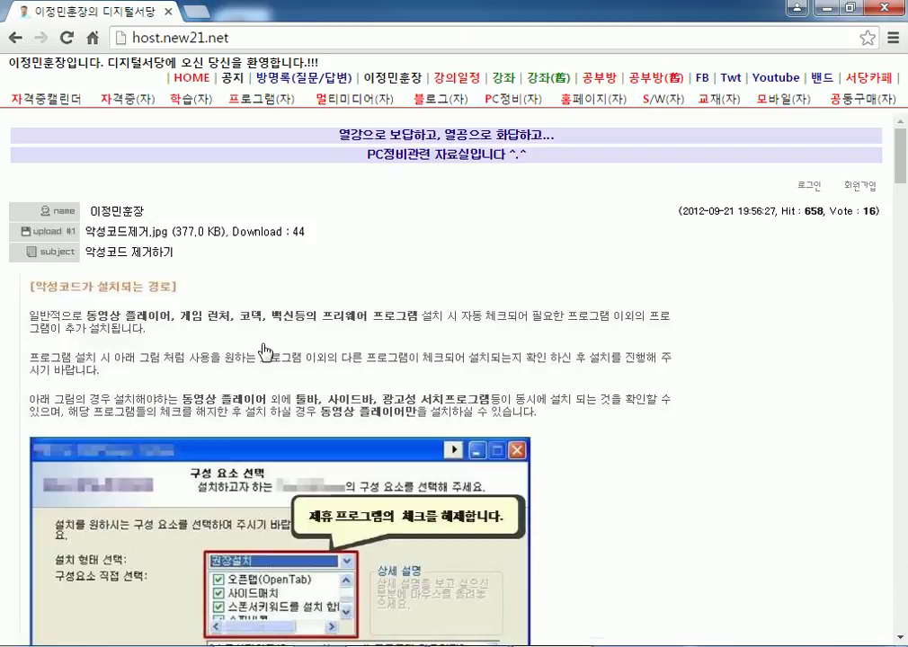
scroll(284, 363, down, 5)
scroll(240, 271, up, 1)
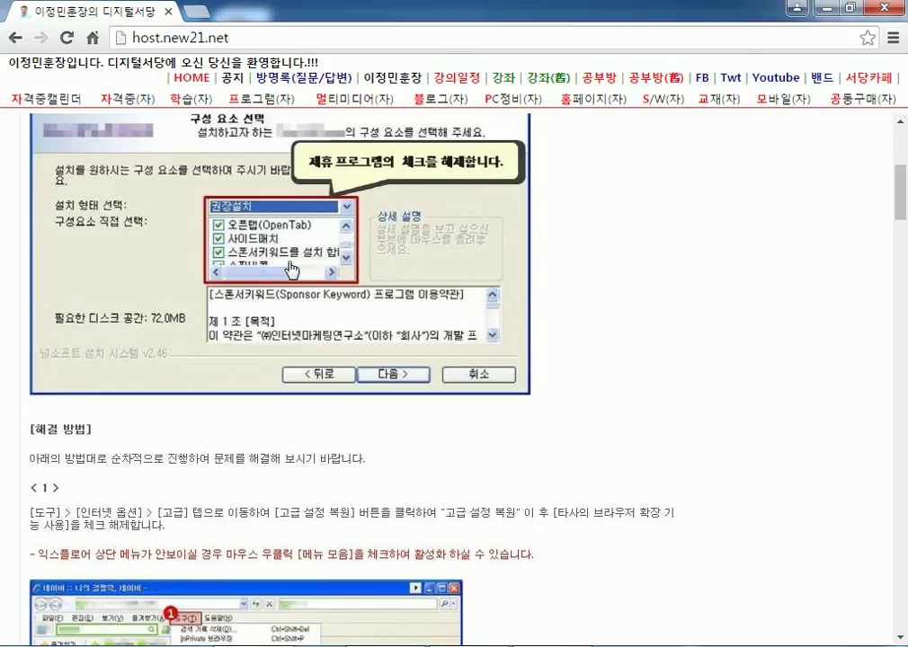
scroll(270, 270, down, 1)
scroll(270, 269, down, 10)
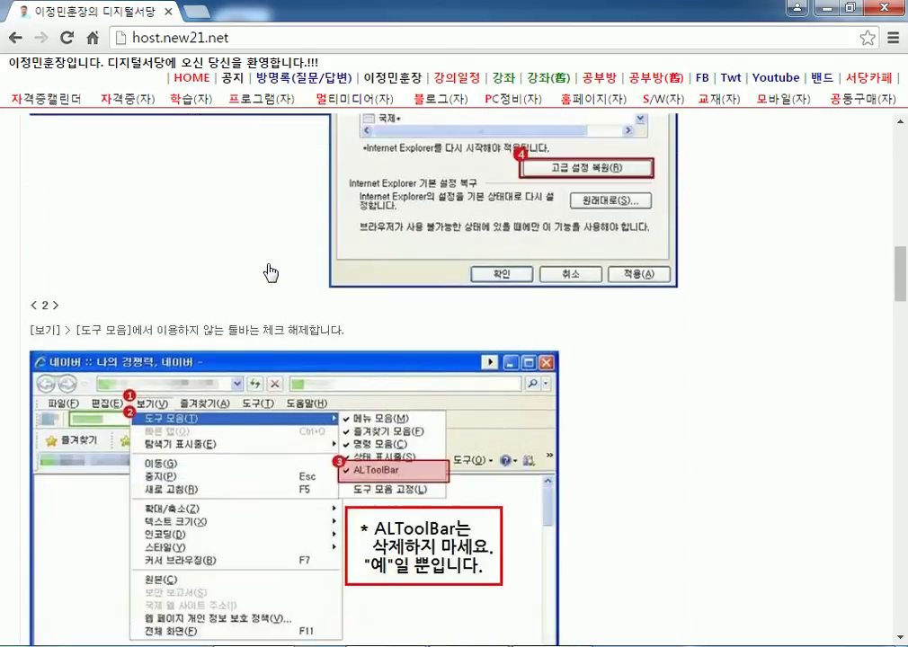
scroll(306, 258, down, 4)
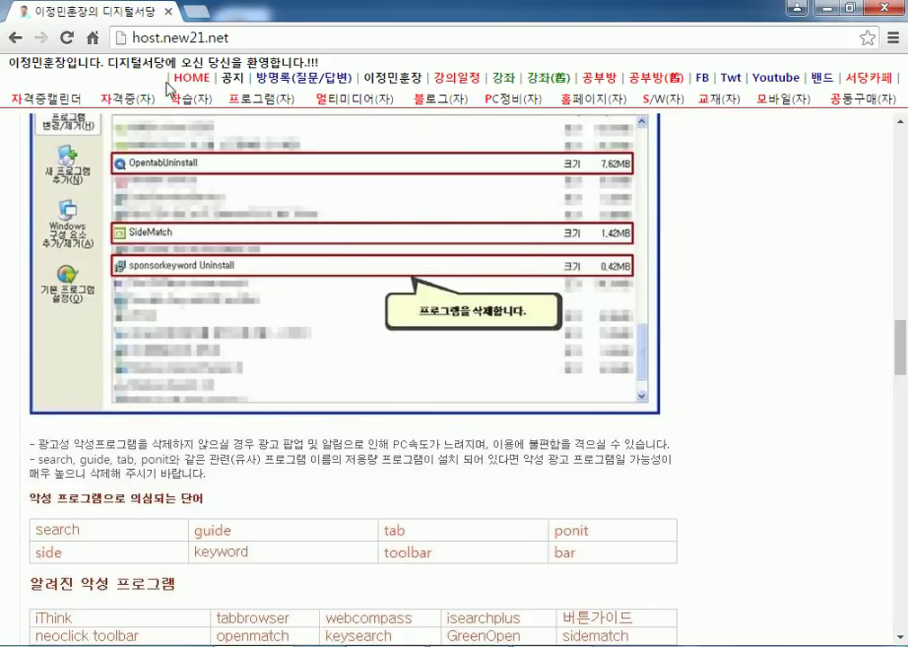
Open the 프로그램 board and scroll through its list of posts.
click(252, 103)
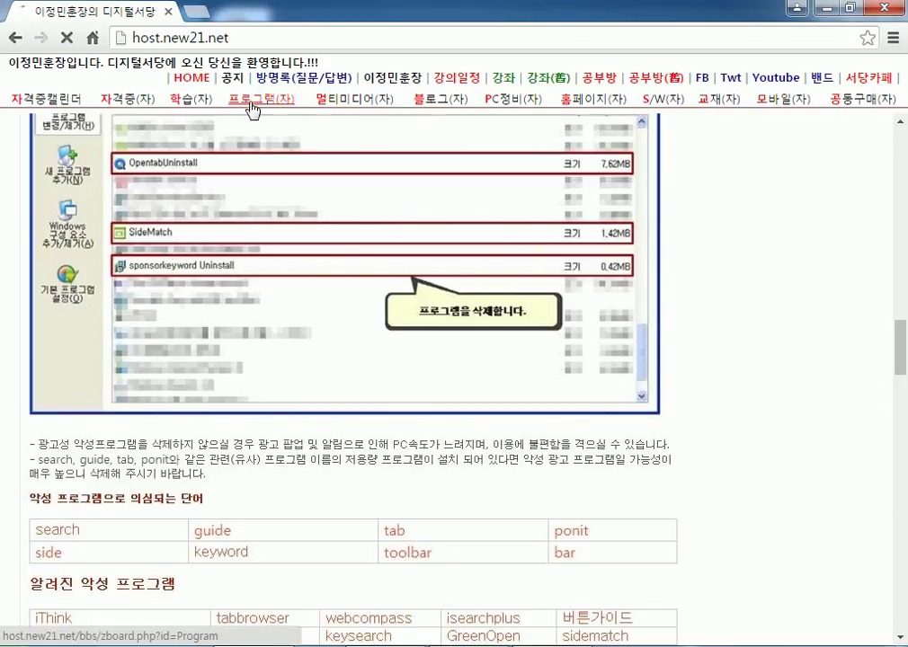
scroll(192, 251, down, 7)
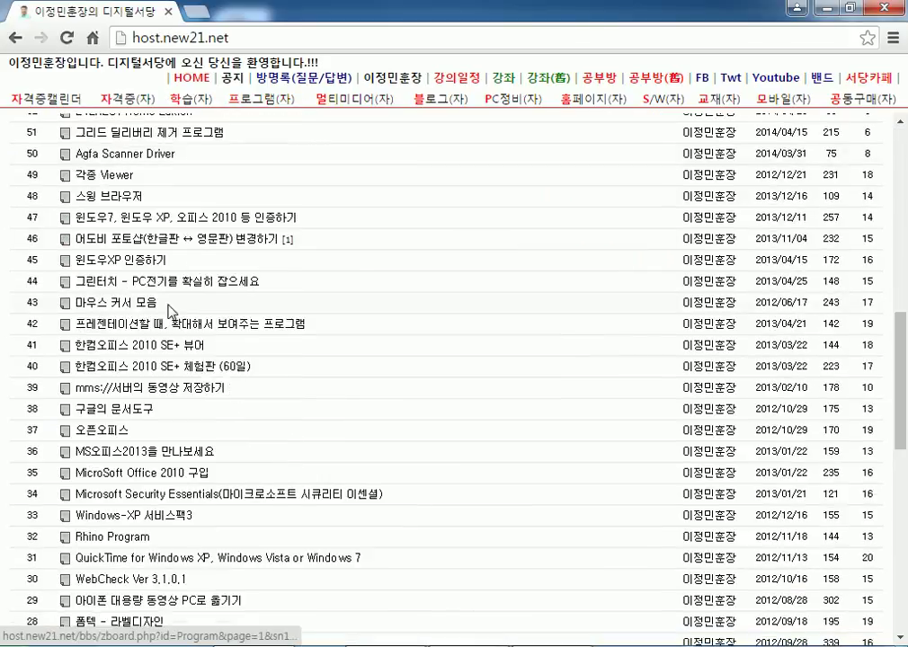
scroll(170, 310, down, 2)
scroll(149, 382, down, 1)
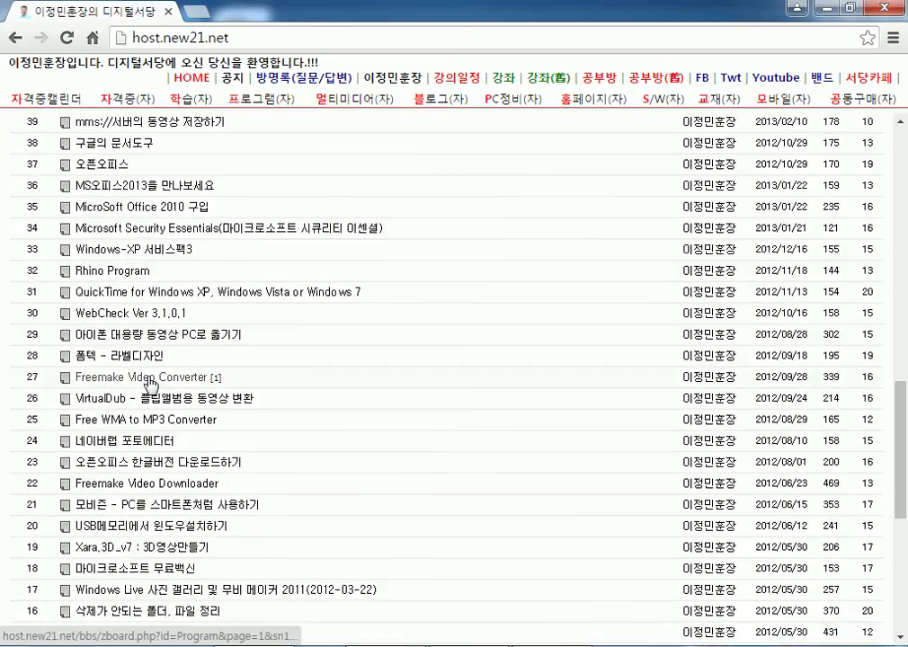